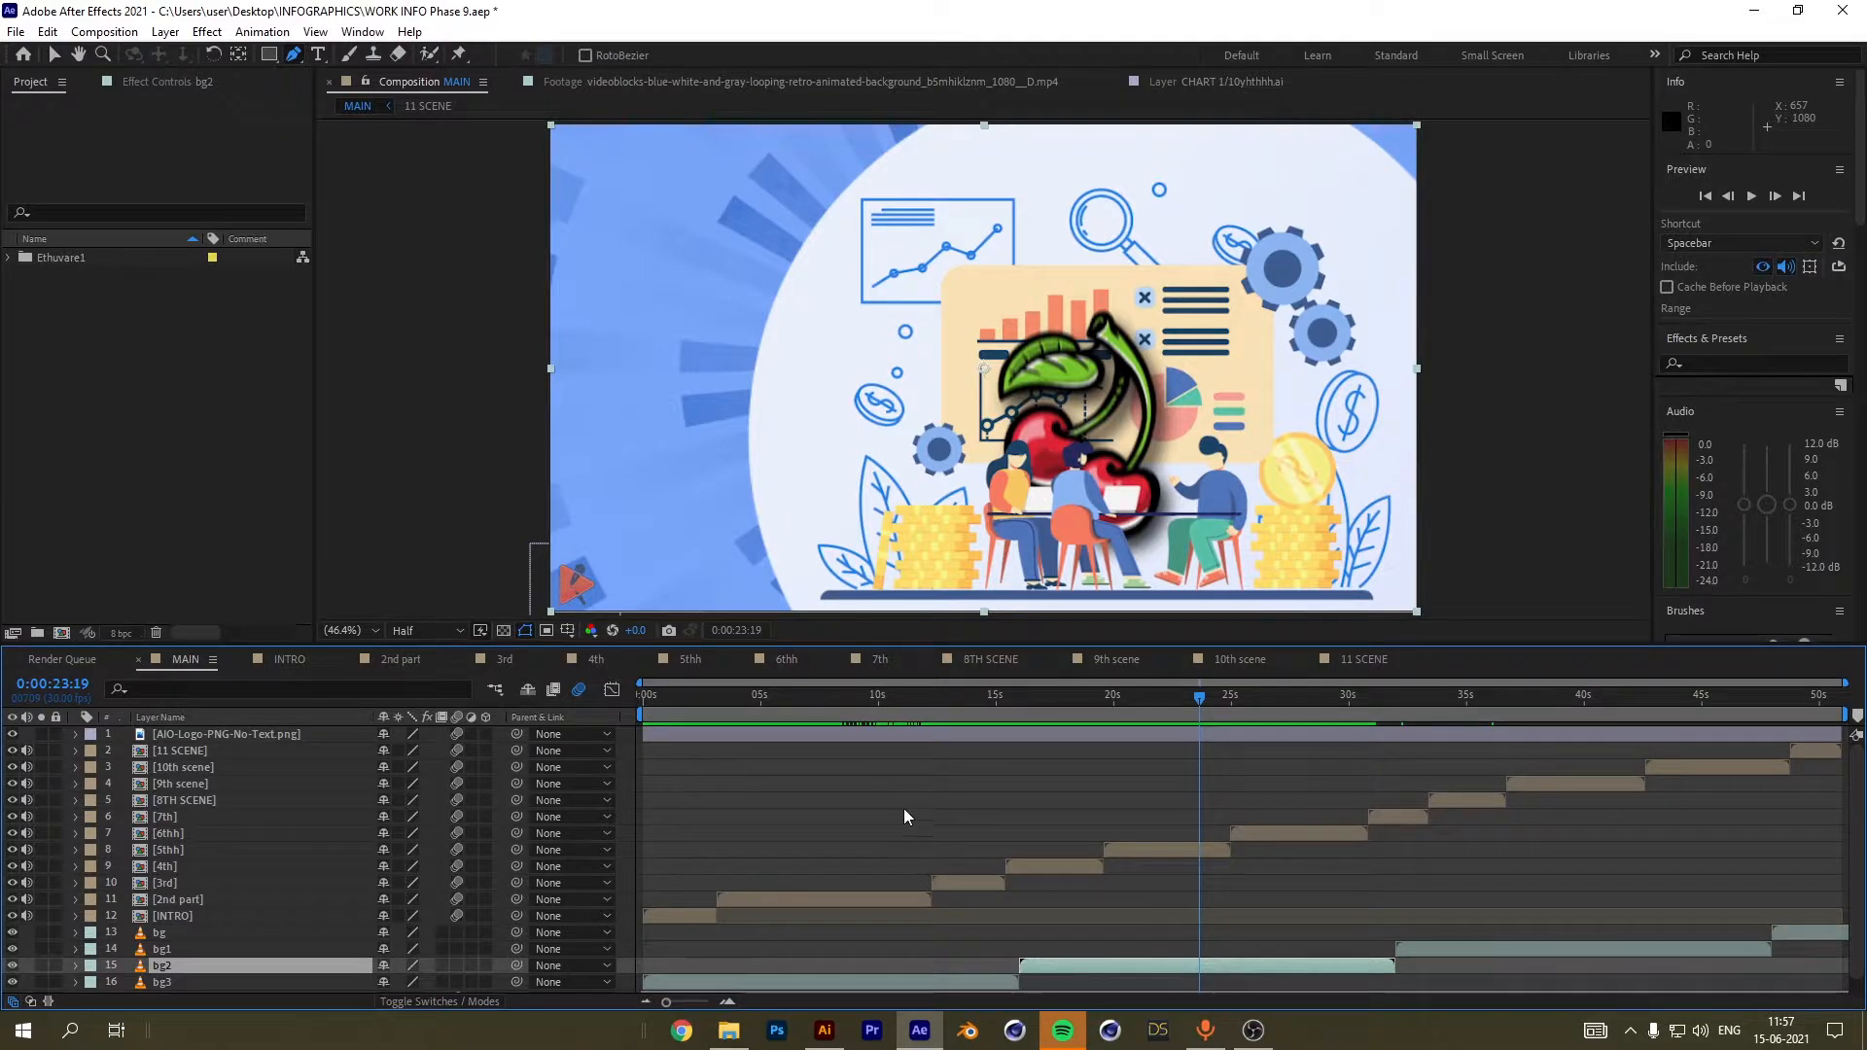
Switch to Illustrator and look through the separate Person 3 hand, head and body layers in the VIDEO6 document.
{"action": "left_click", "coordinate": [824, 1030]}
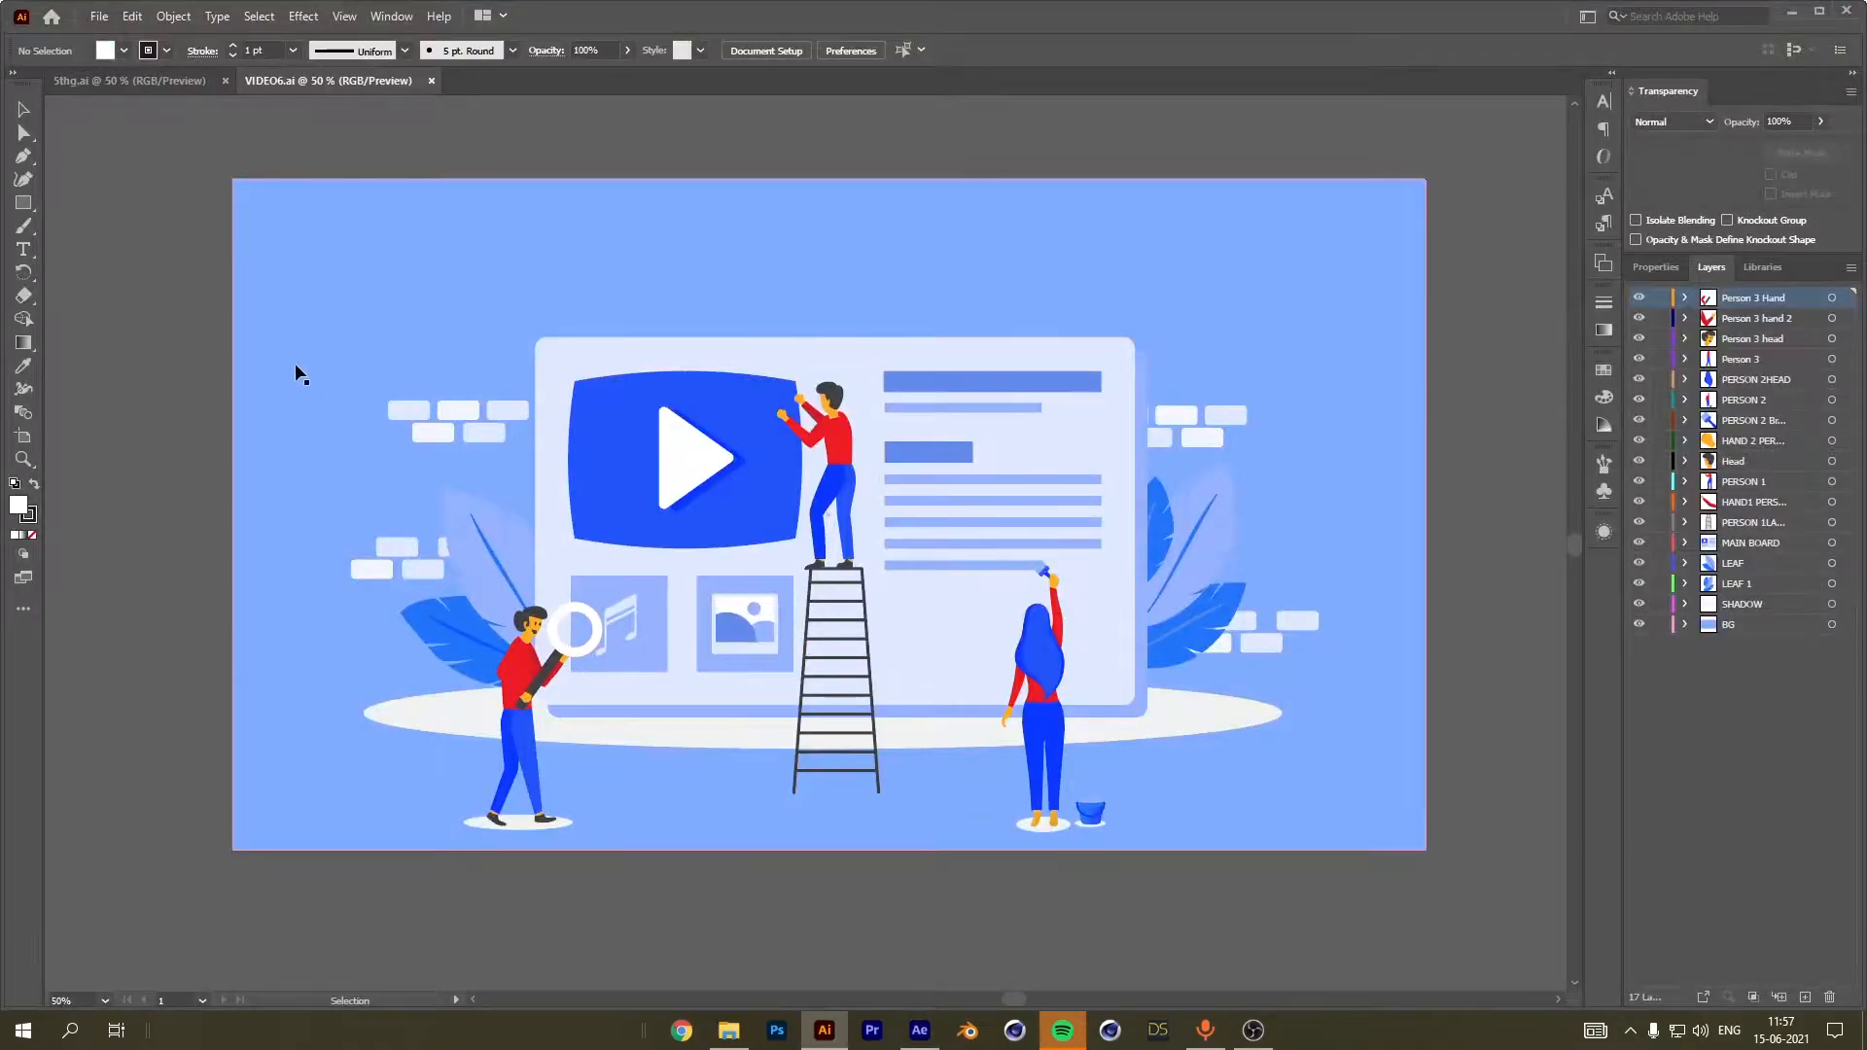
{"action": "left_click", "coordinate": [144, 84]}
{"action": "left_click", "coordinate": [296, 79]}
{"action": "left_click", "coordinate": [1729, 318]}
{"action": "left_click", "coordinate": [1741, 346]}
{"action": "left_click", "coordinate": [1729, 301]}
{"action": "left_click", "coordinate": [1749, 342]}
{"action": "left_click", "coordinate": [1746, 362]}
{"action": "left_click", "coordinate": [1736, 349]}
{"action": "left_click", "coordinate": [1734, 322]}
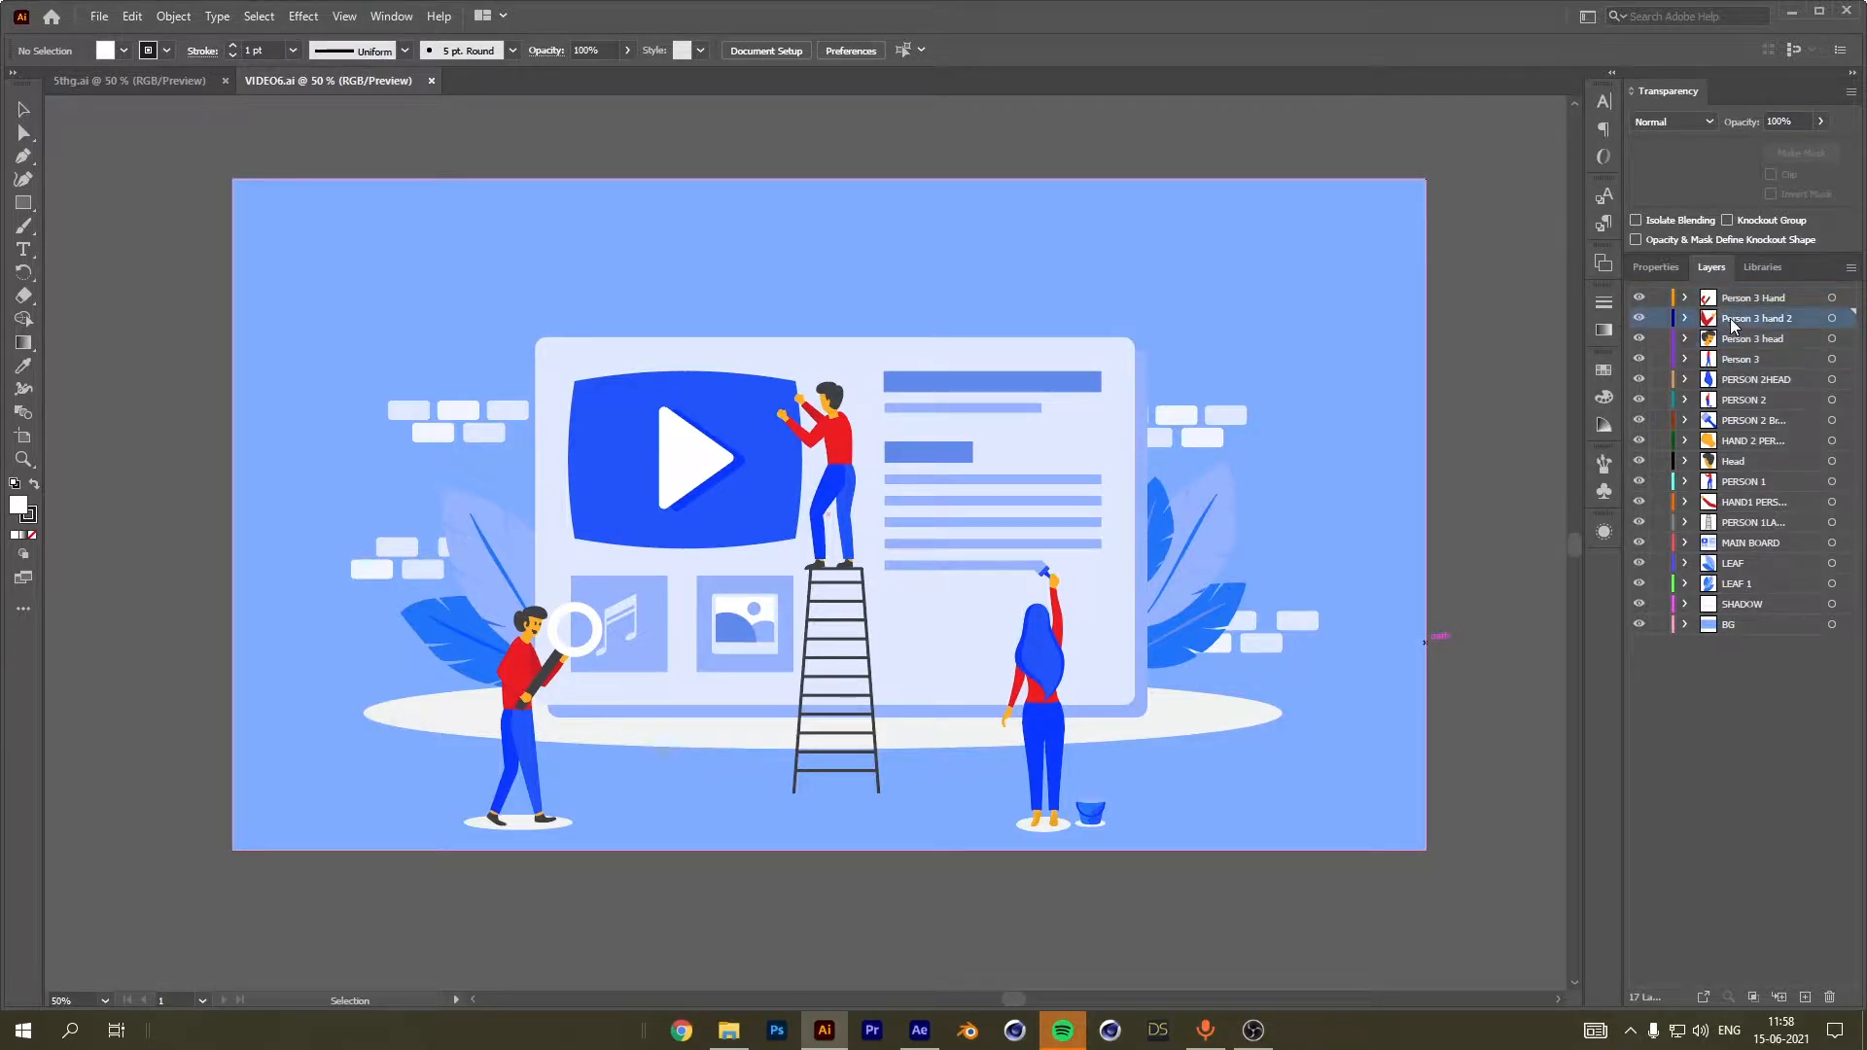
{"action": "left_click", "coordinate": [1742, 360]}
Toggle the visibility of the Person 3 head, hand and body layers to check which part each one holds.
{"action": "left_click", "coordinate": [1639, 338]}
{"action": "left_click", "coordinate": [1639, 339]}
{"action": "left_click", "coordinate": [1639, 318]}
{"action": "left_click", "coordinate": [1639, 318]}
{"action": "left_click", "coordinate": [1640, 298]}
{"action": "left_click", "coordinate": [1639, 298]}
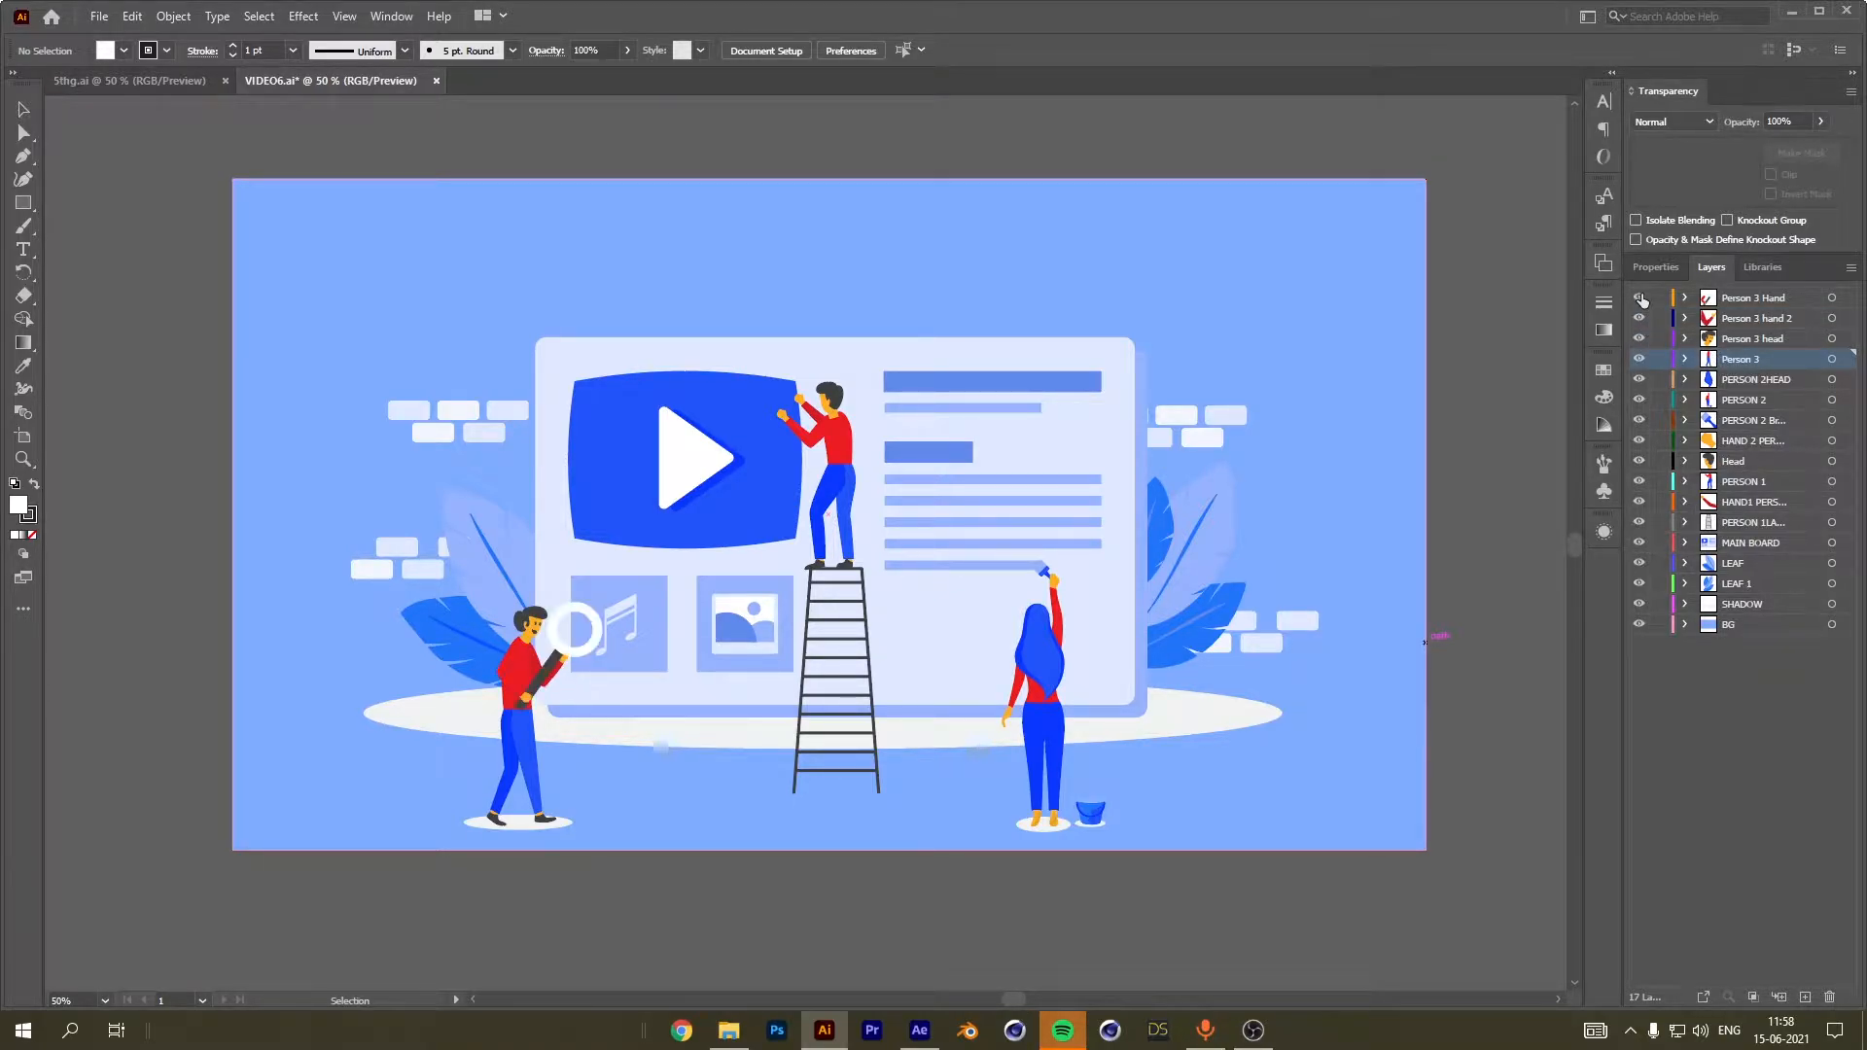
{"action": "left_click", "coordinate": [1639, 359]}
{"action": "left_click", "coordinate": [1639, 359]}
Open the Project_59-14 EPS illustration and add a new empty layer above Layer 1.
{"action": "left_click", "coordinate": [99, 17]}
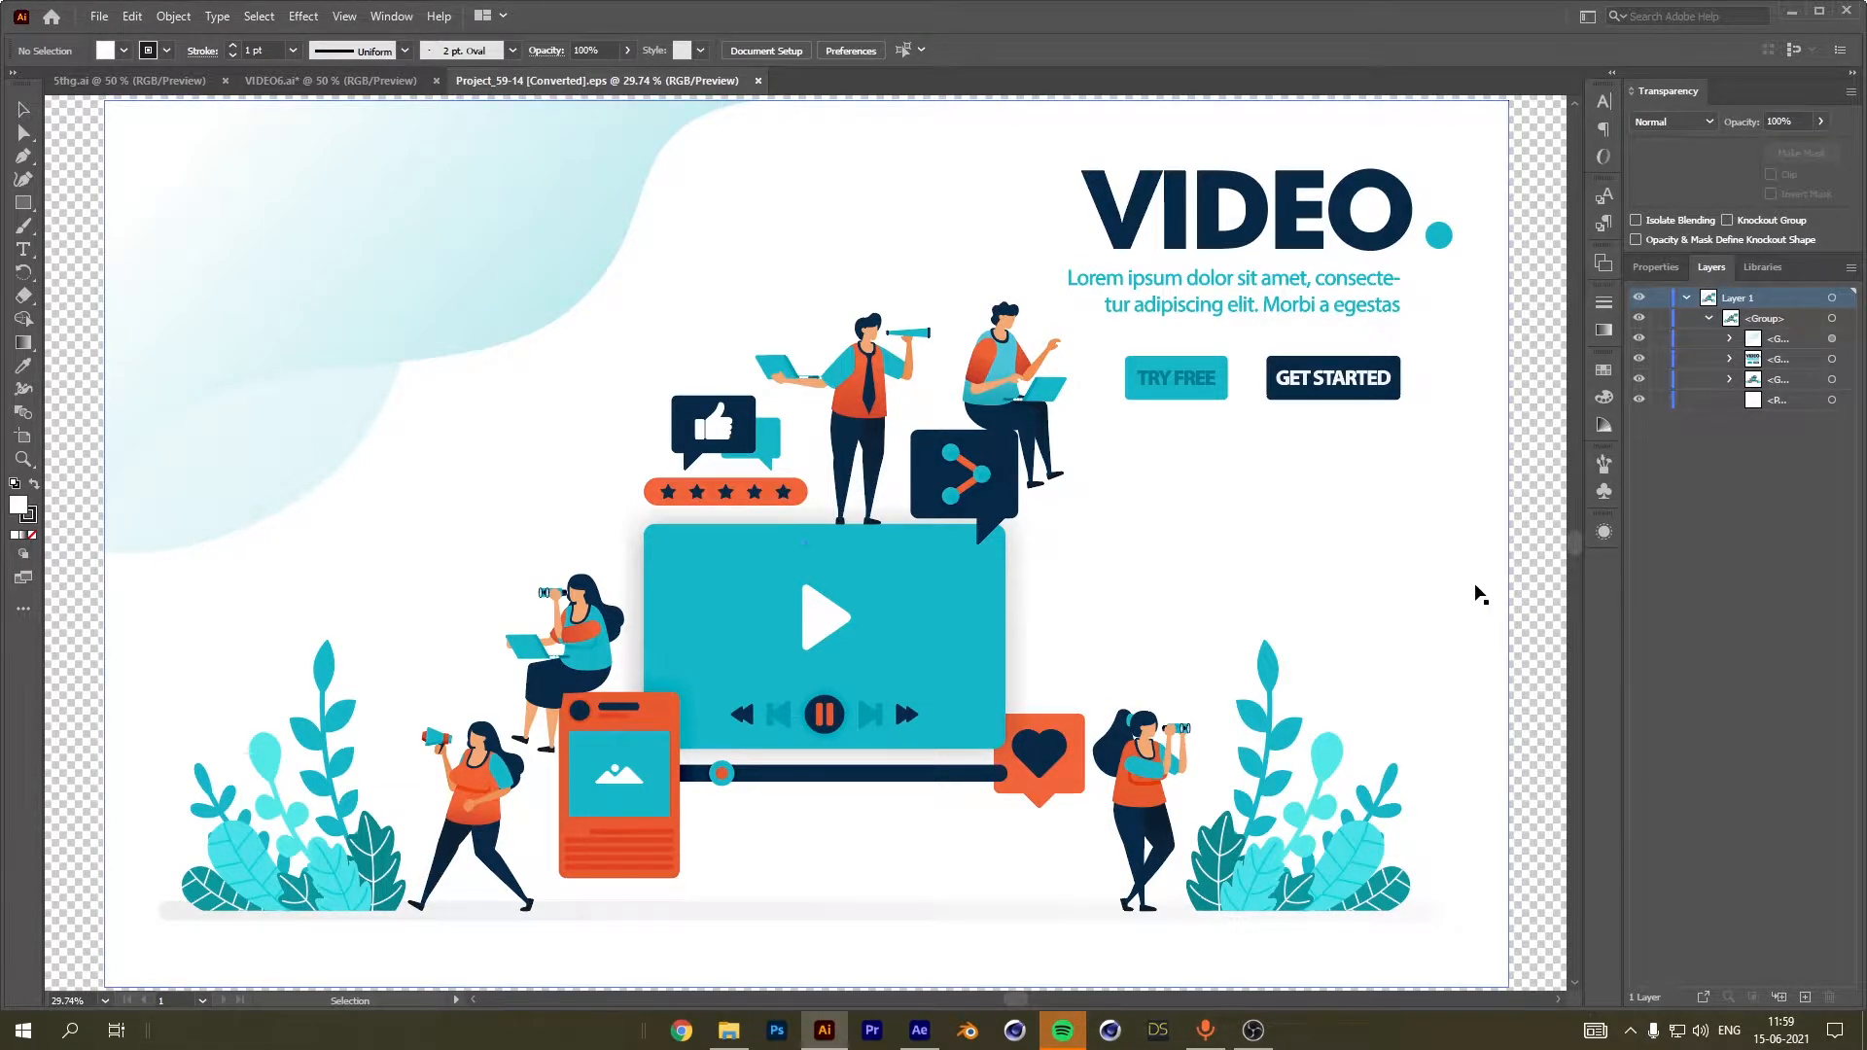
{"action": "left_click", "coordinate": [1686, 297]}
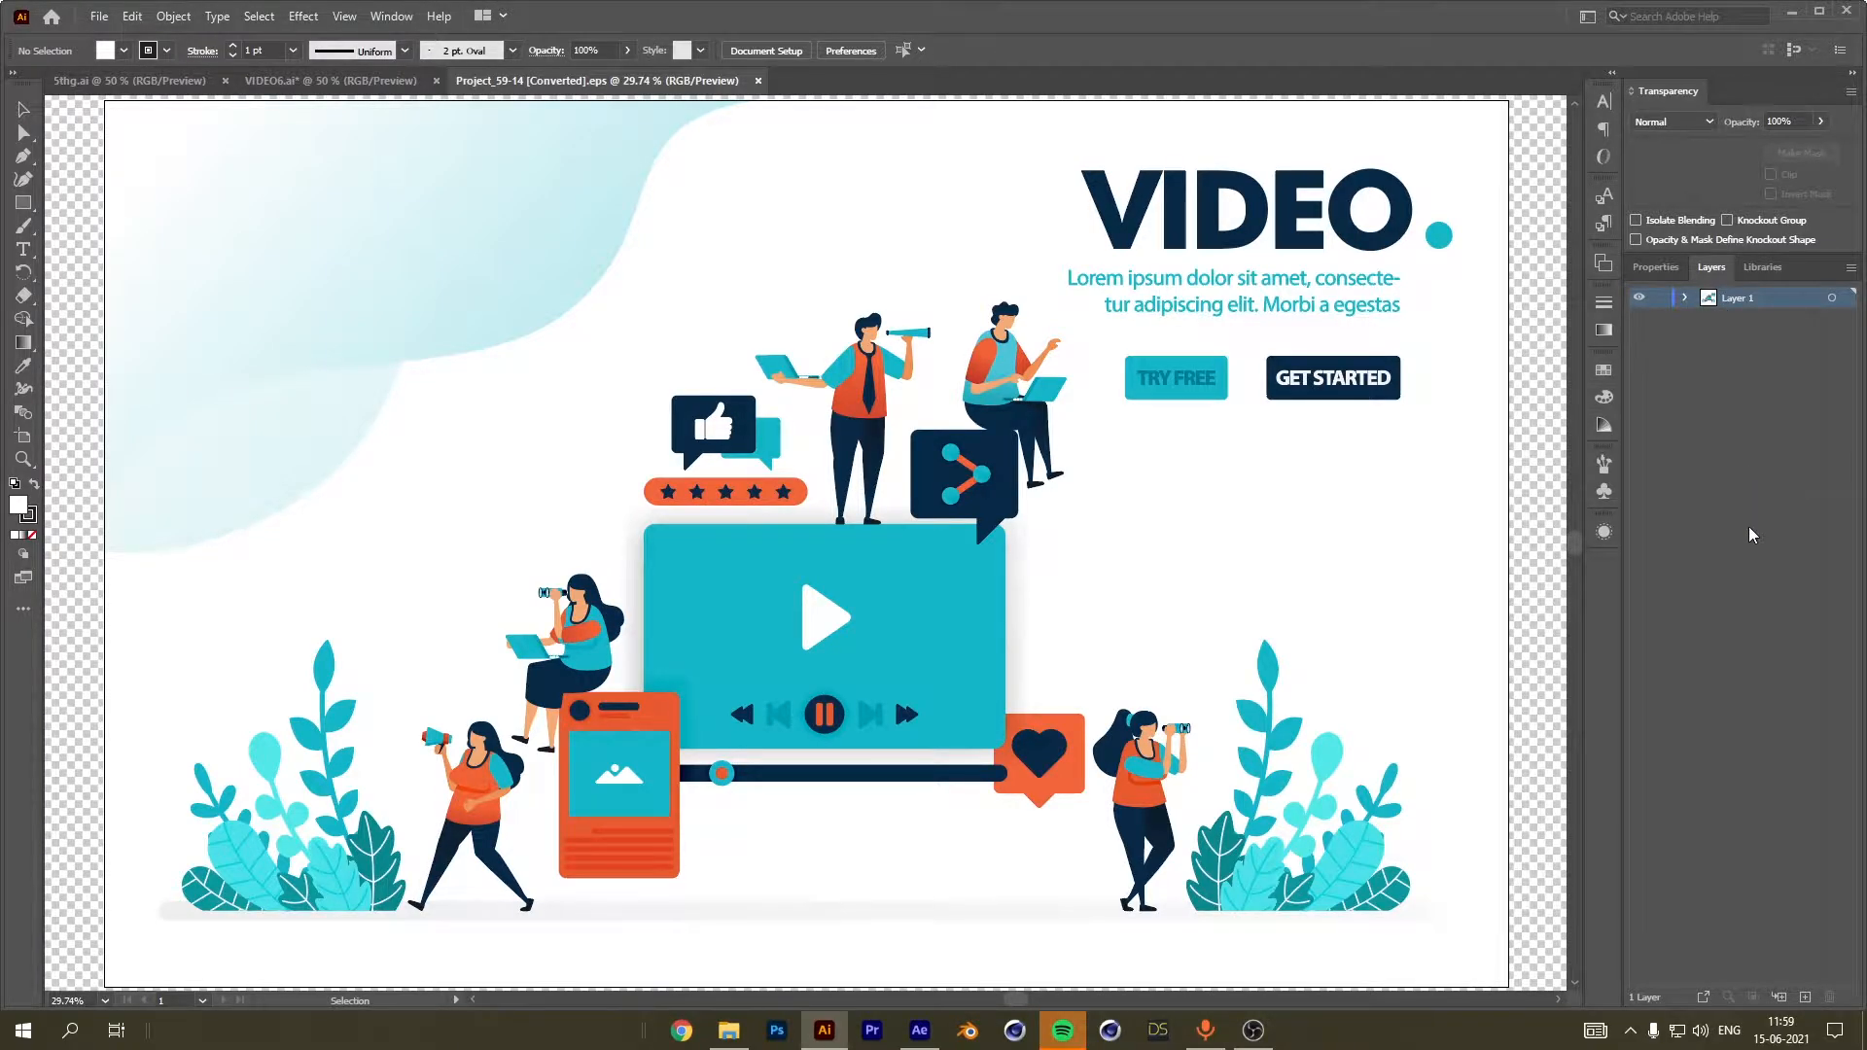
{"action": "left_click", "coordinate": [1806, 998]}
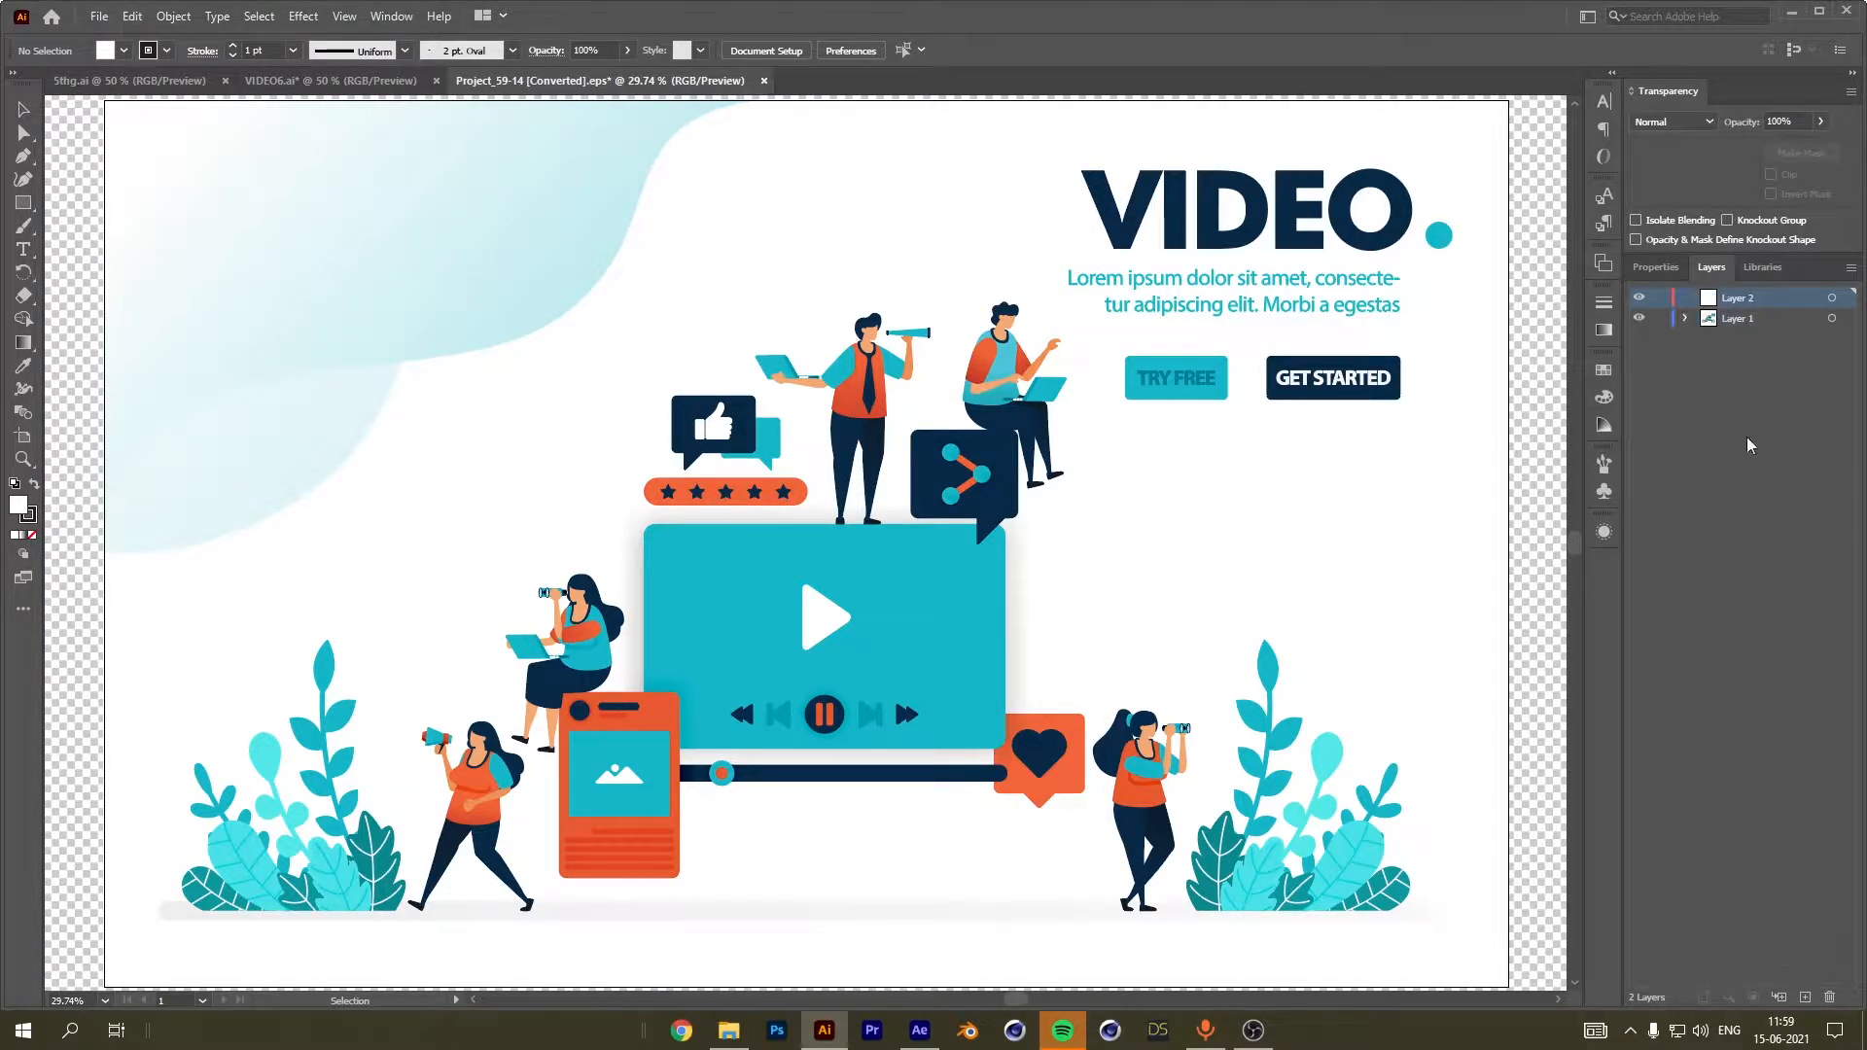
{"action": "double_click", "coordinate": [1741, 297]}
{"action": "left_click", "coordinate": [1729, 507]}
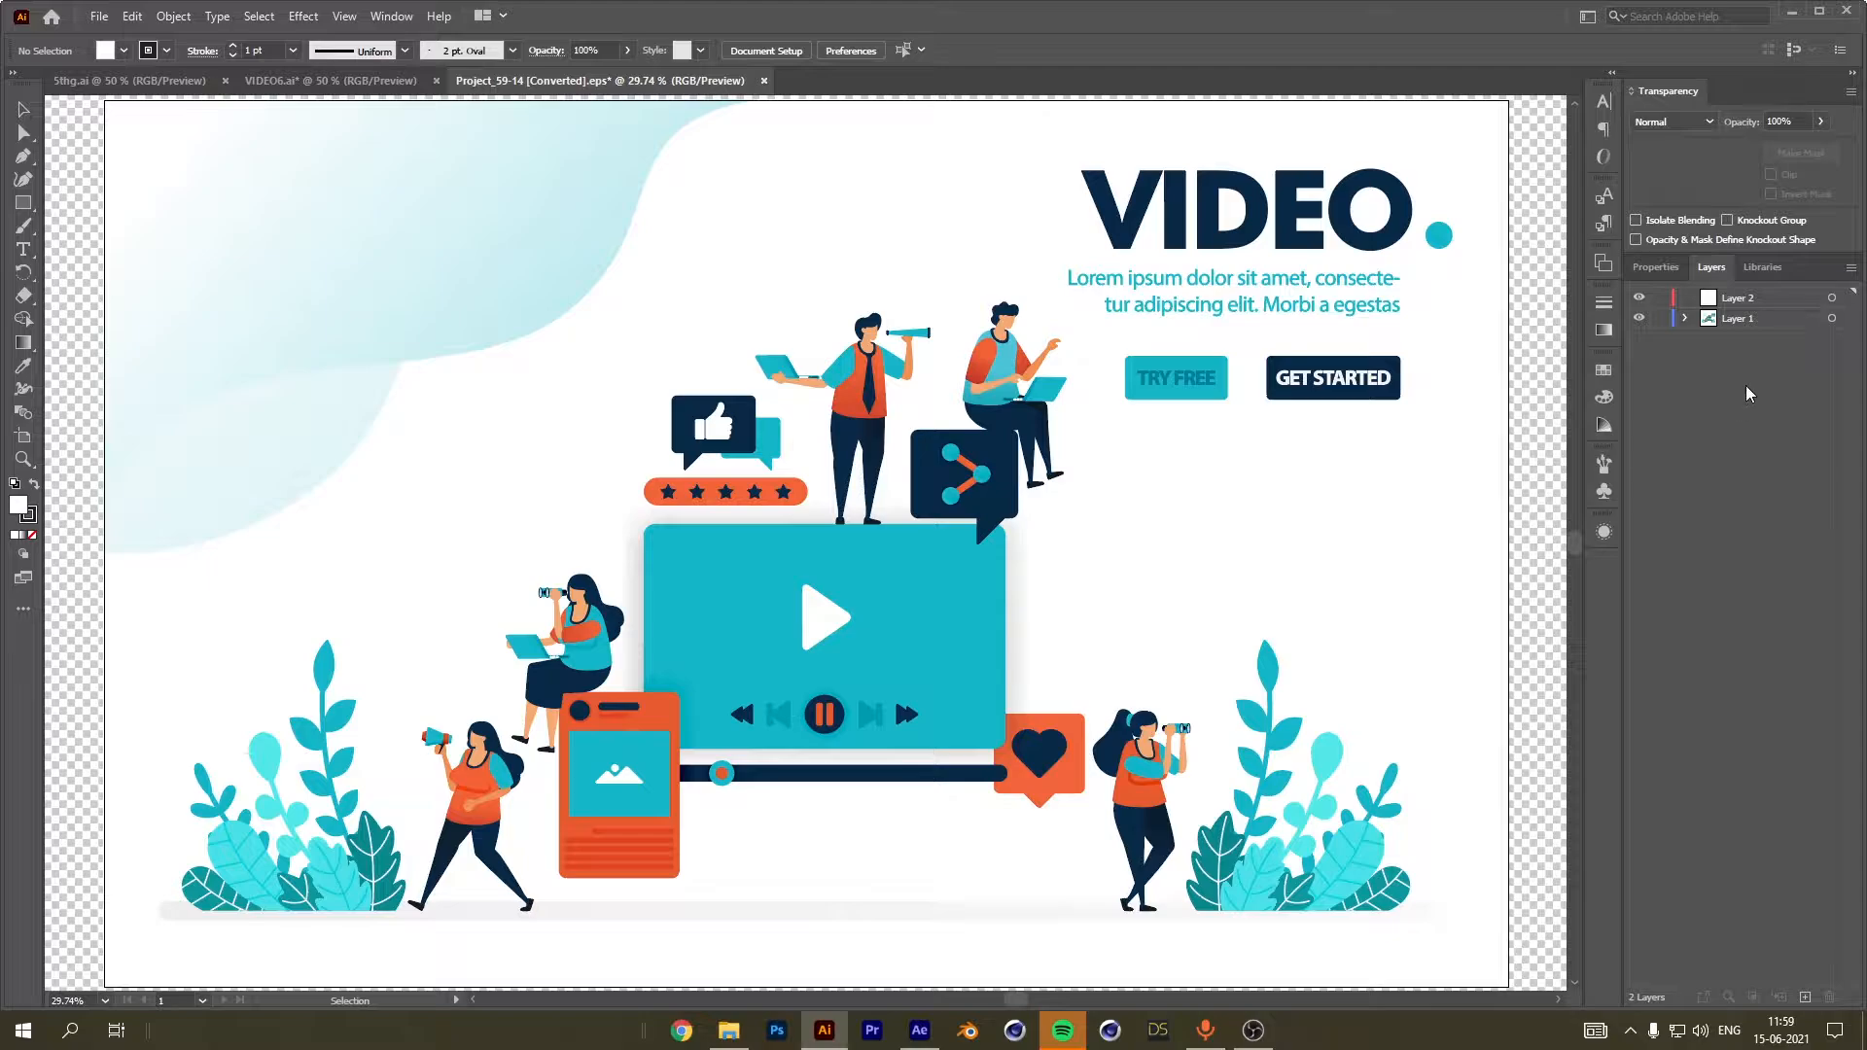
Hide the group inside Layer 1 that holds the VIDEO headline, body text and buttons.
{"action": "left_click", "coordinate": [1684, 319]}
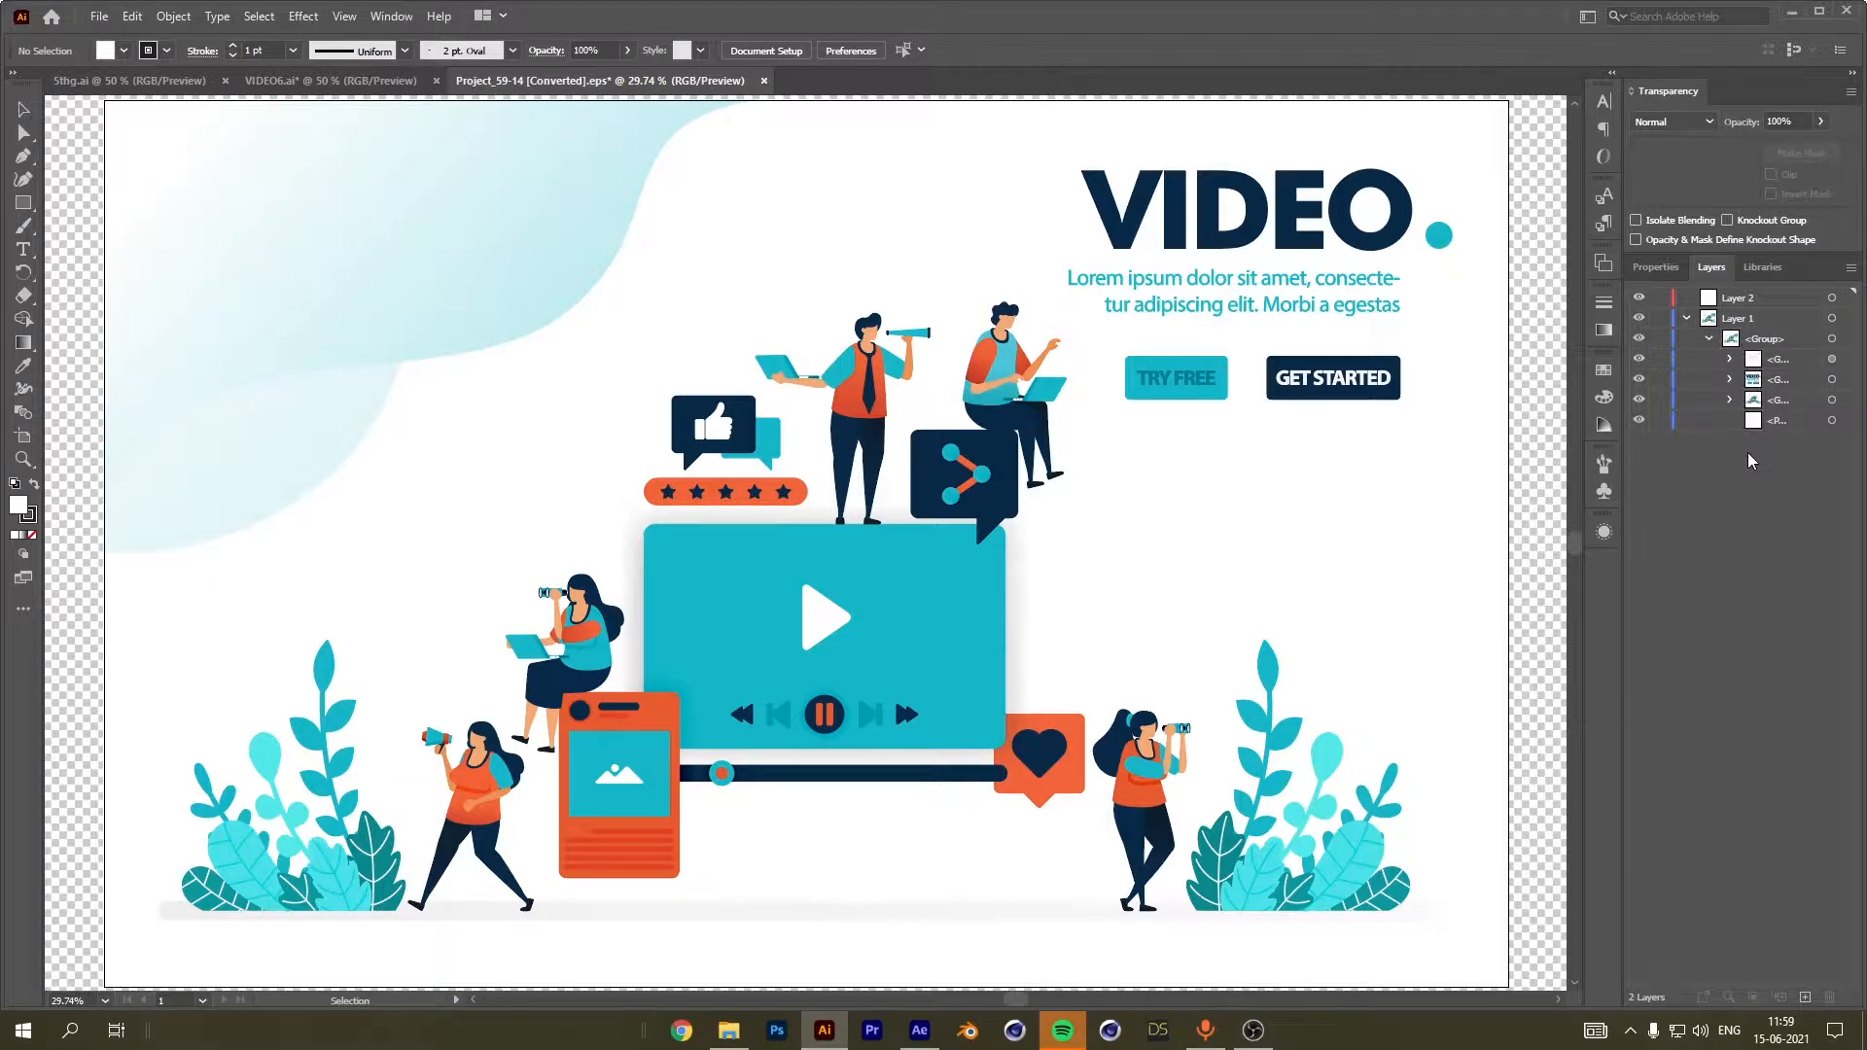
{"action": "left_click", "coordinate": [1639, 379]}
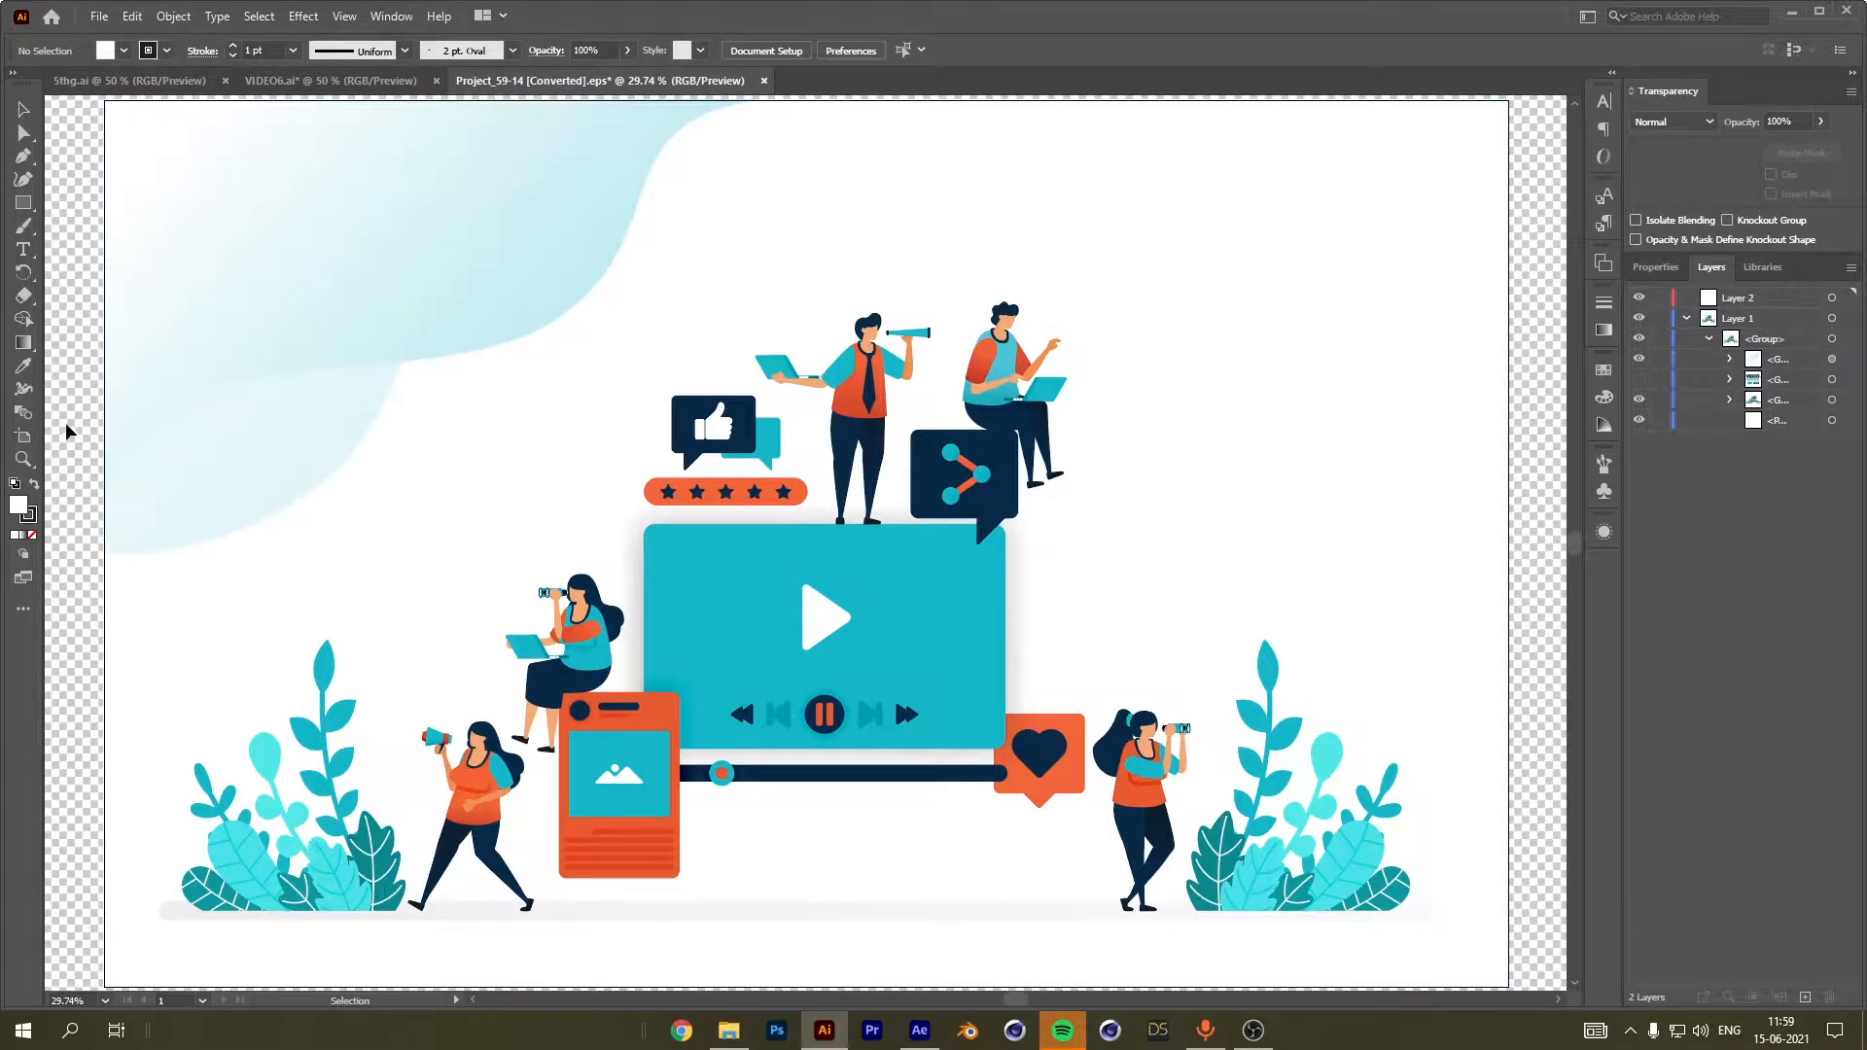
Resize the artboard to 1920 px wide and 1080 px high.
{"action": "left_click", "coordinate": [25, 437]}
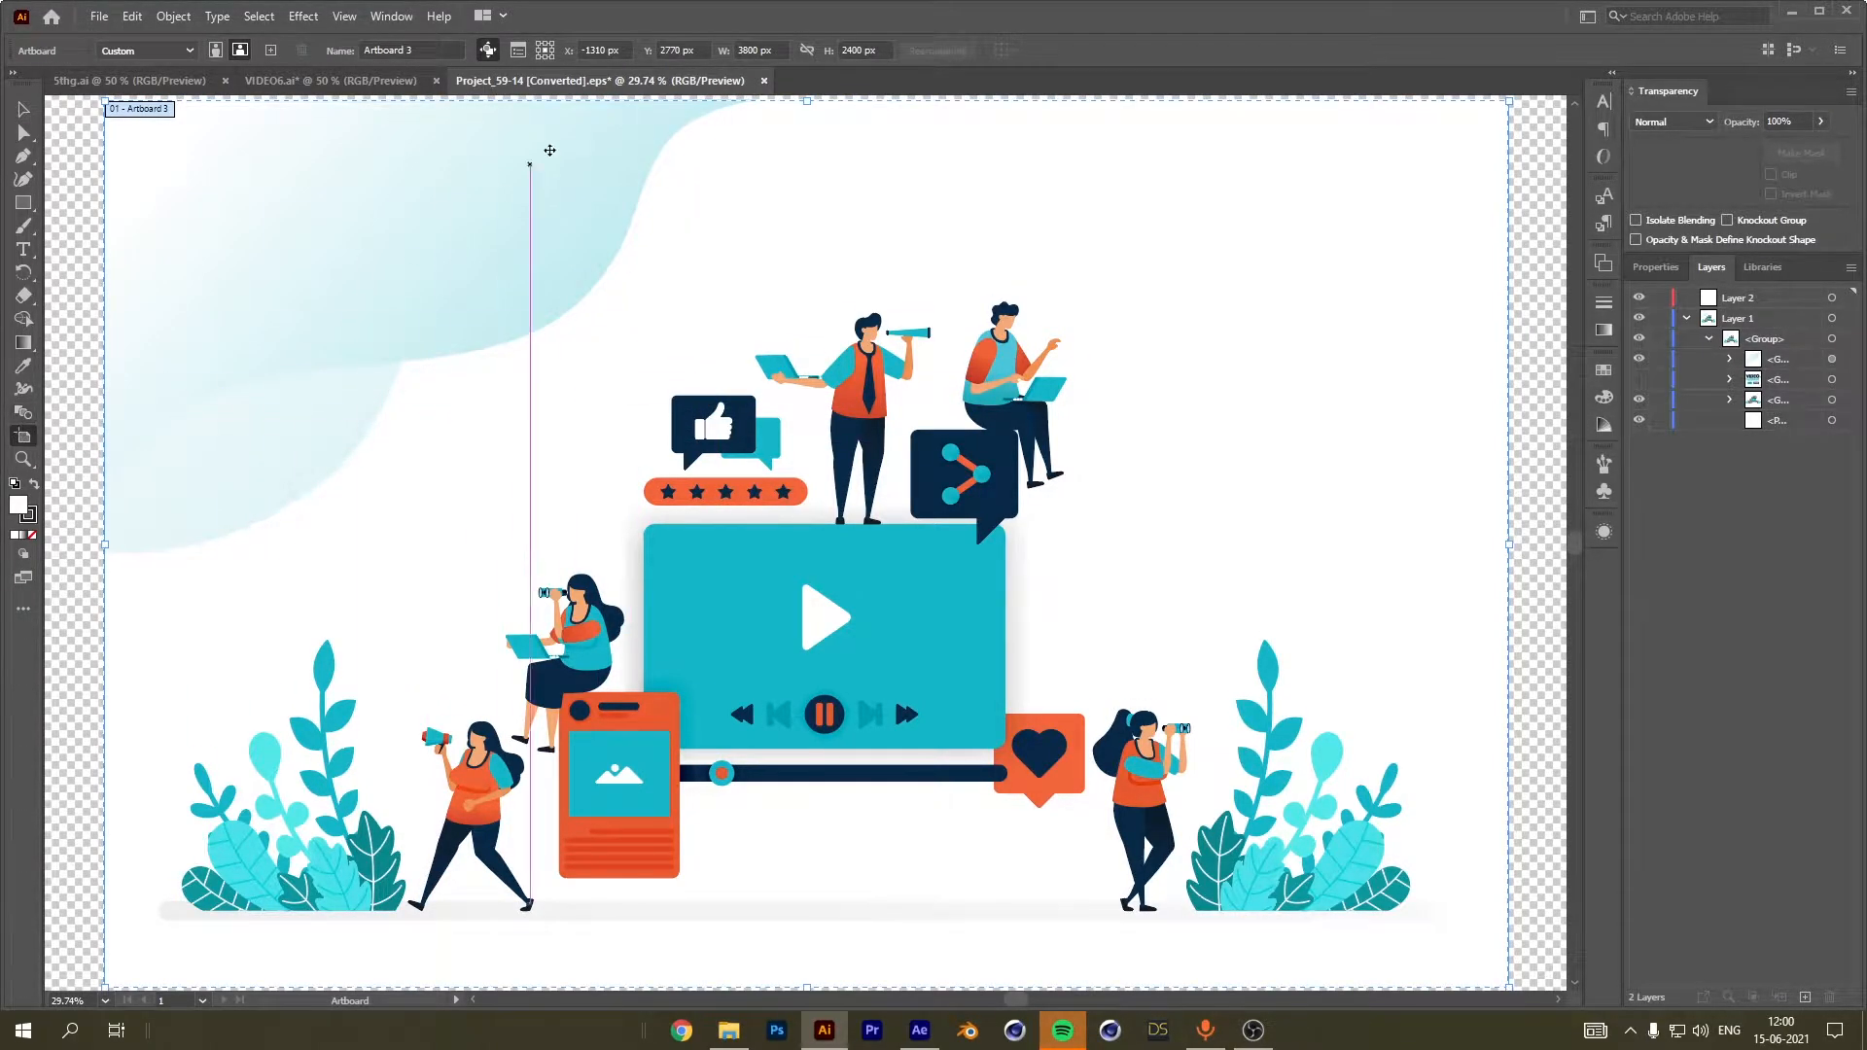
{"action": "left_click", "coordinate": [759, 50]}
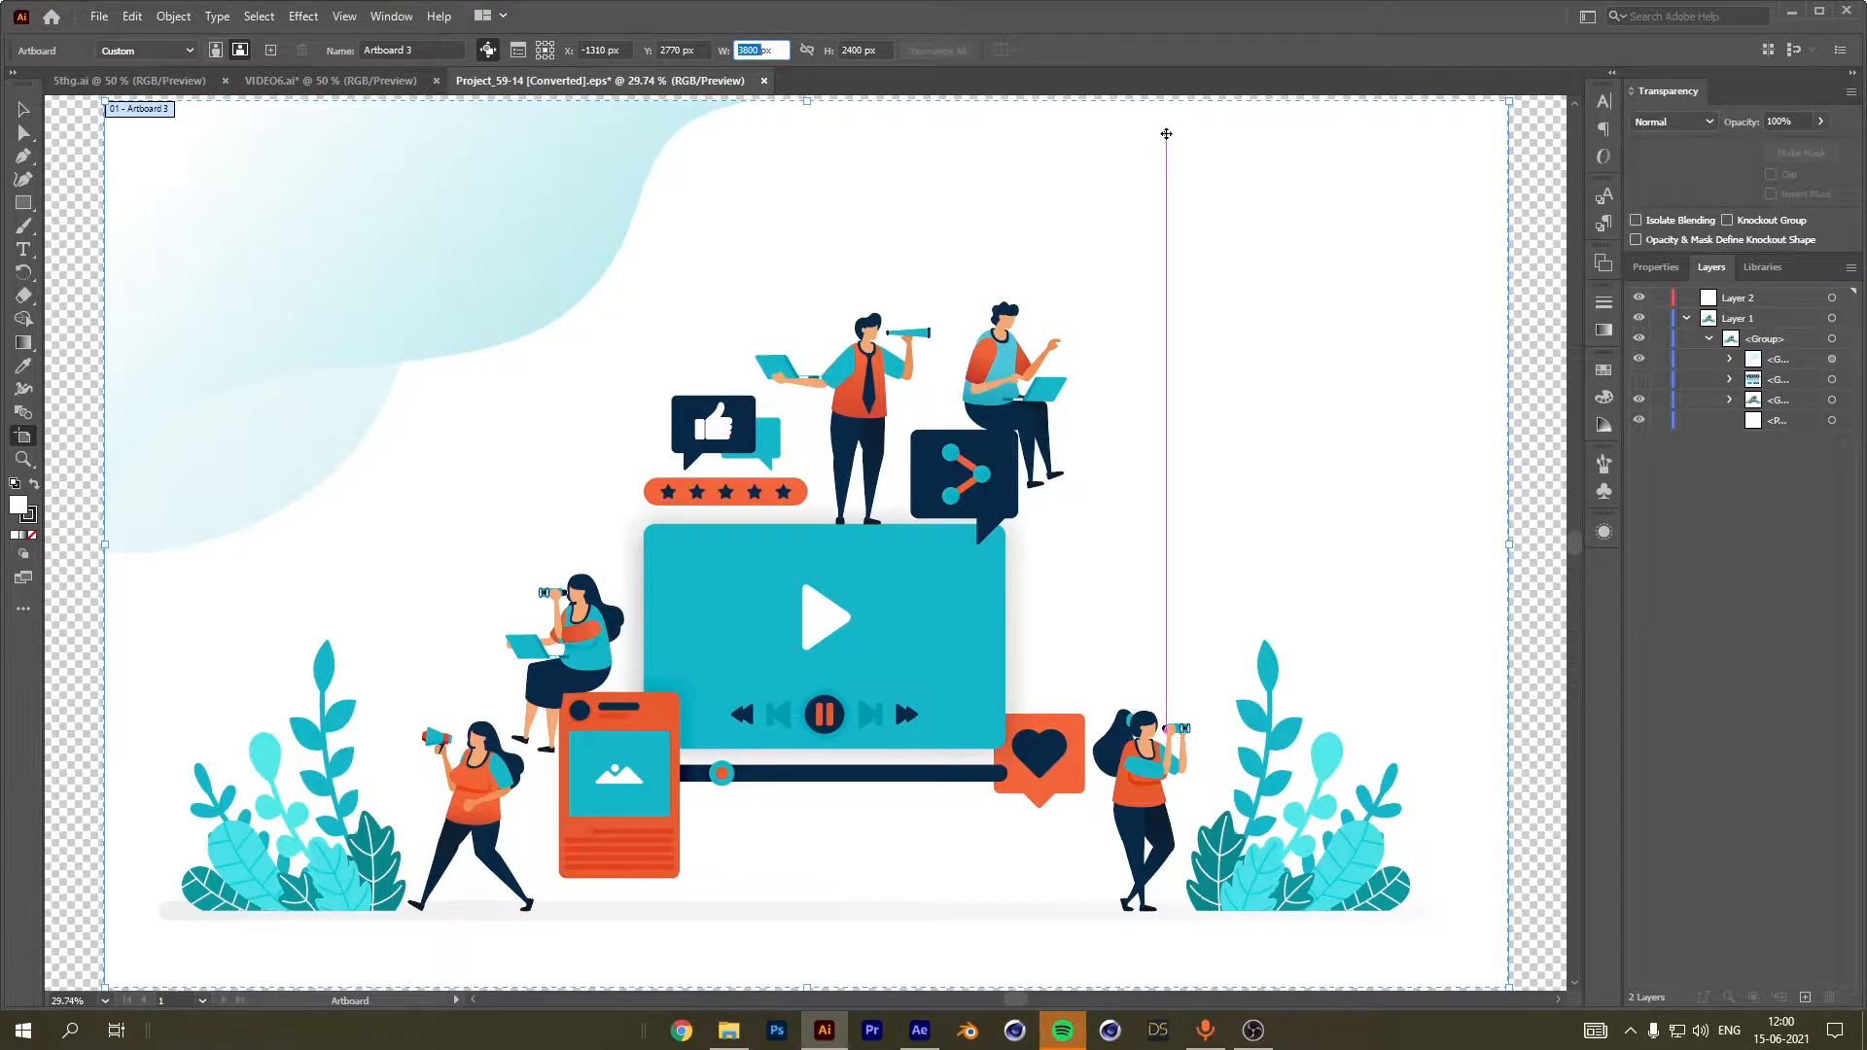
{"action": "type", "text": "1920px"}
{"action": "left_click", "coordinate": [856, 49]}
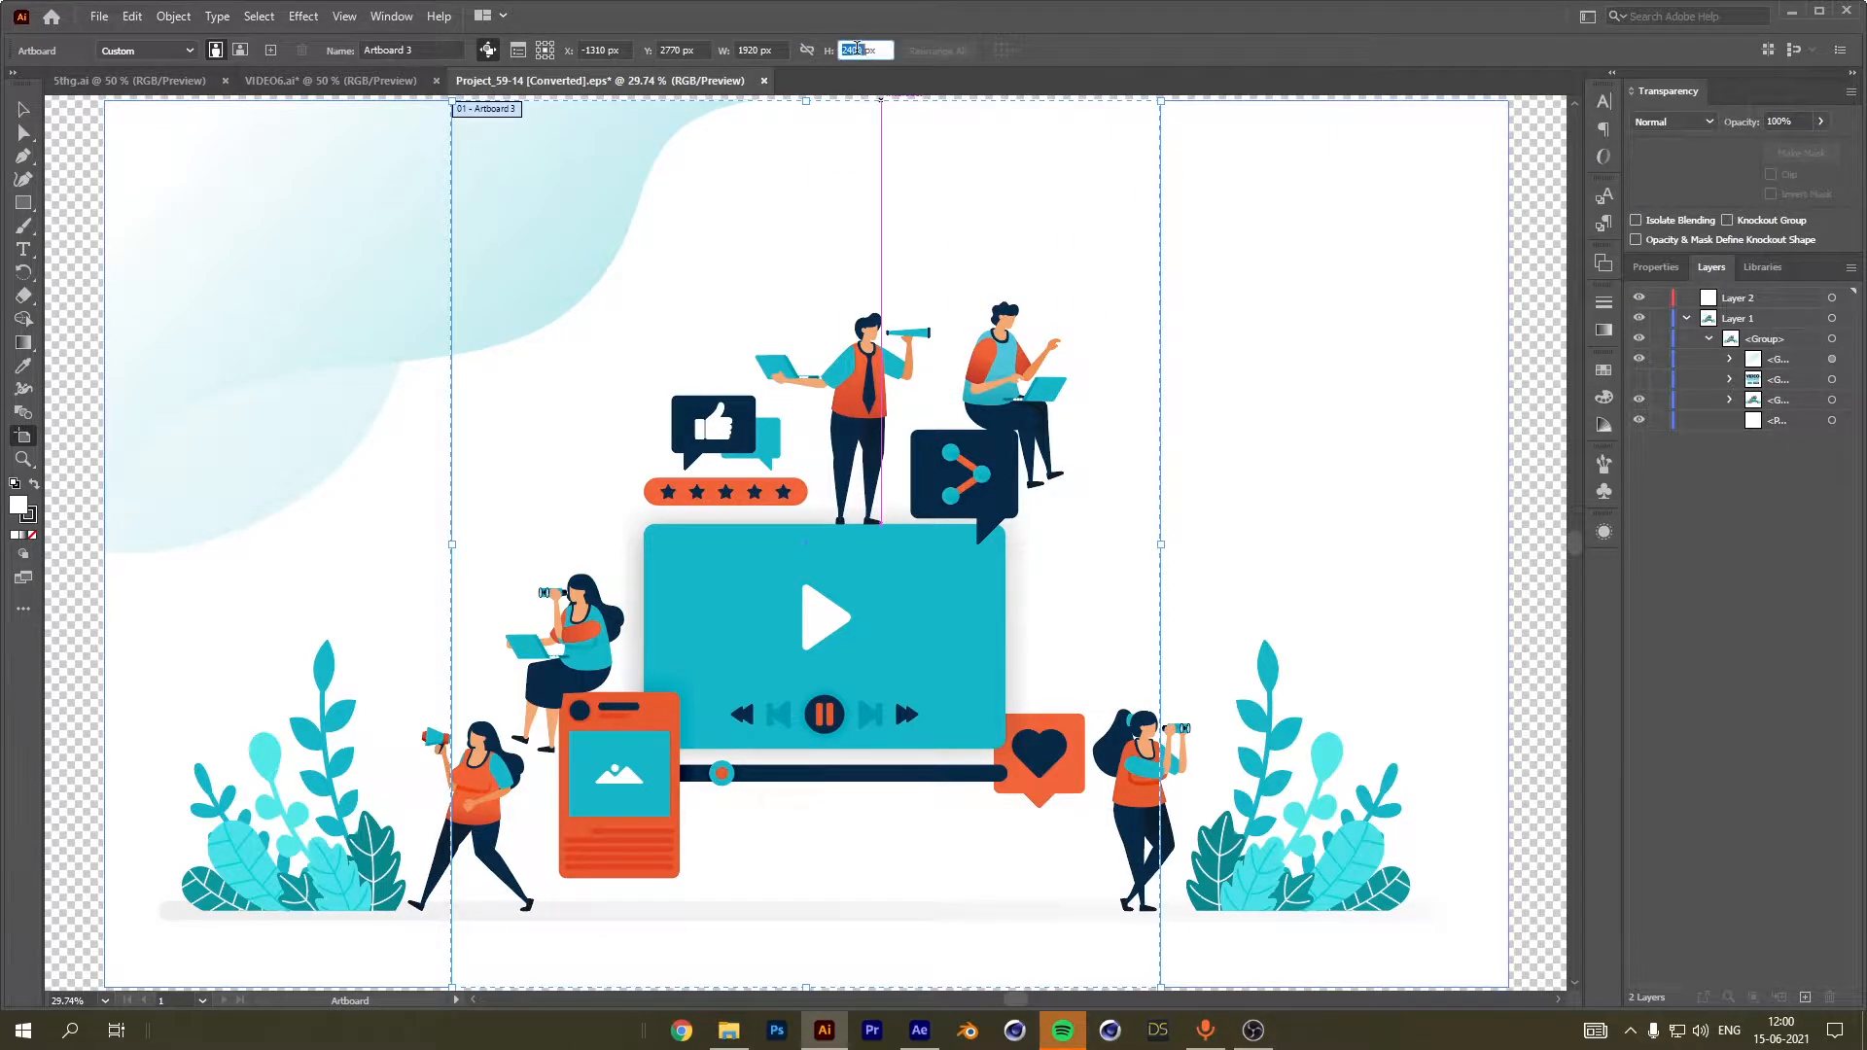
{"action": "type", "text": "1080px"}
{"action": "key", "text": "Return"}
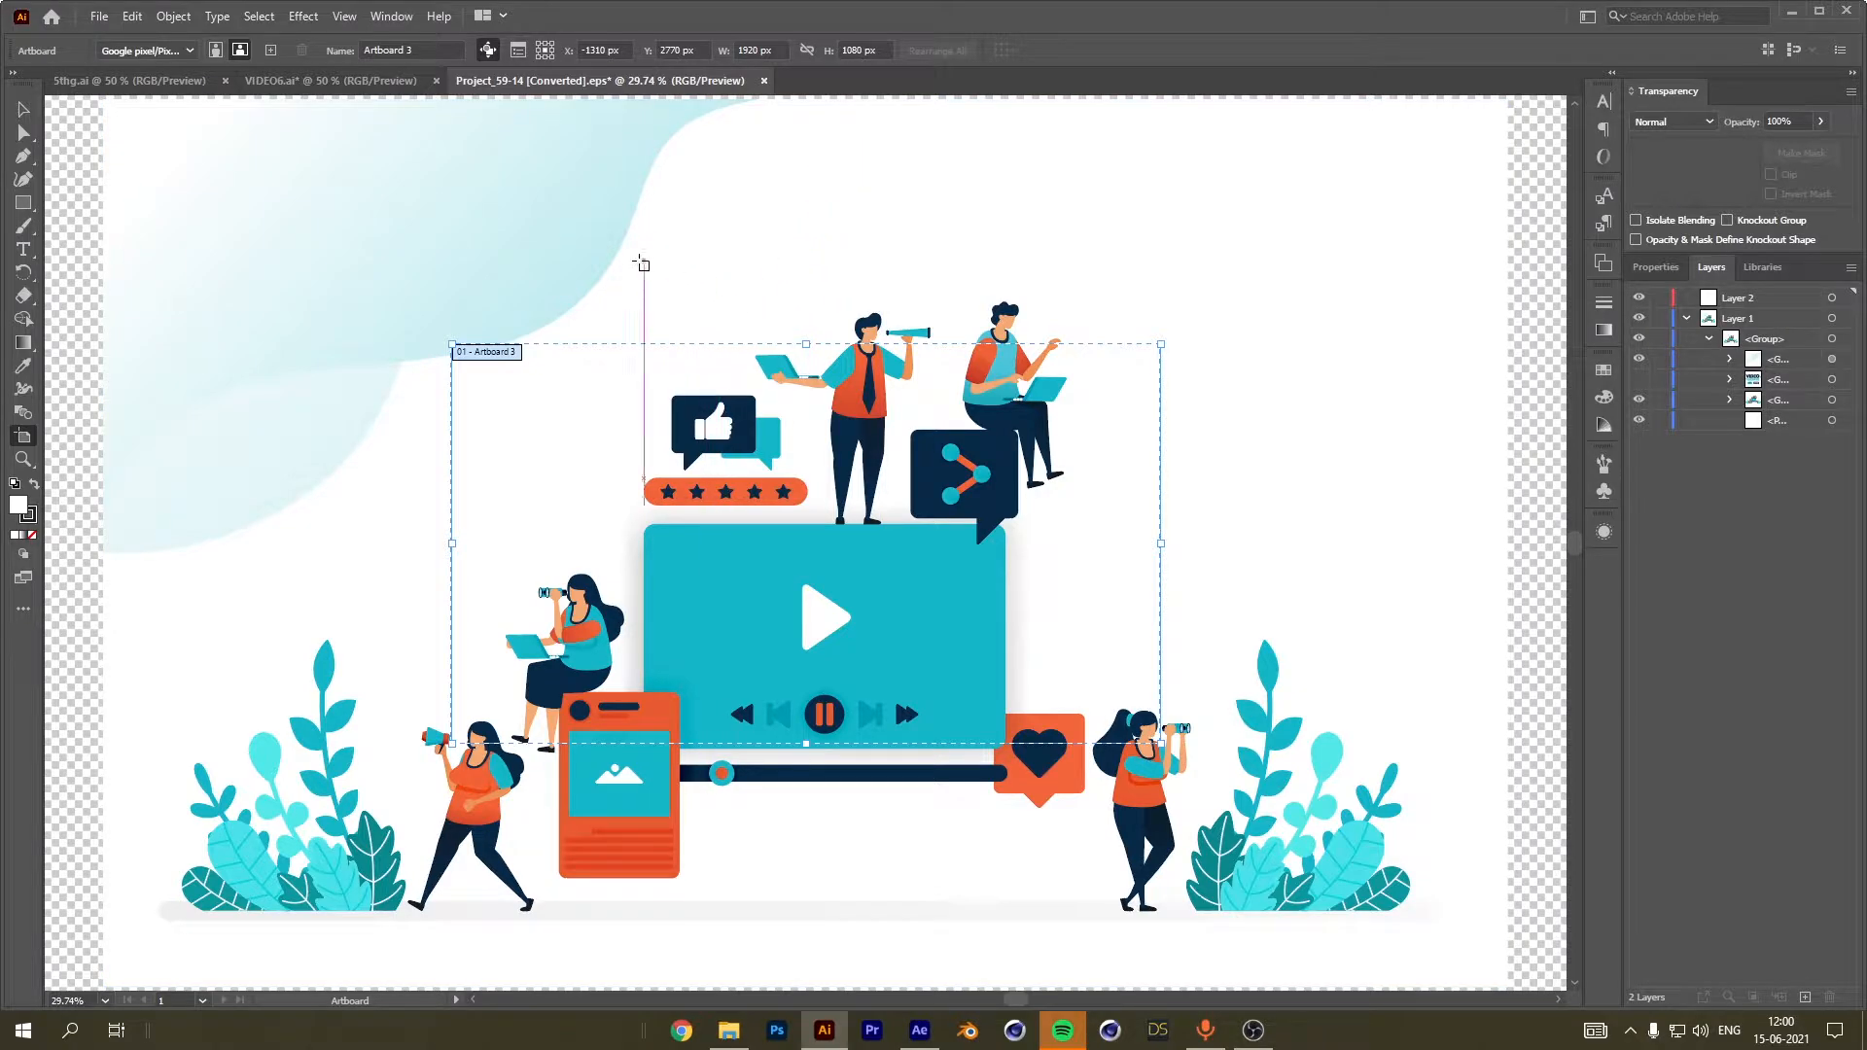
Scale all Layer 1 artwork down to about 1268 × 801 px and move it inside the artboard.
{"action": "scroll", "coordinate": [630, 262], "scroll_direction": "down", "scroll_amount": 2}
{"action": "scroll", "coordinate": [681, 389], "scroll_direction": "up", "scroll_amount": 2}
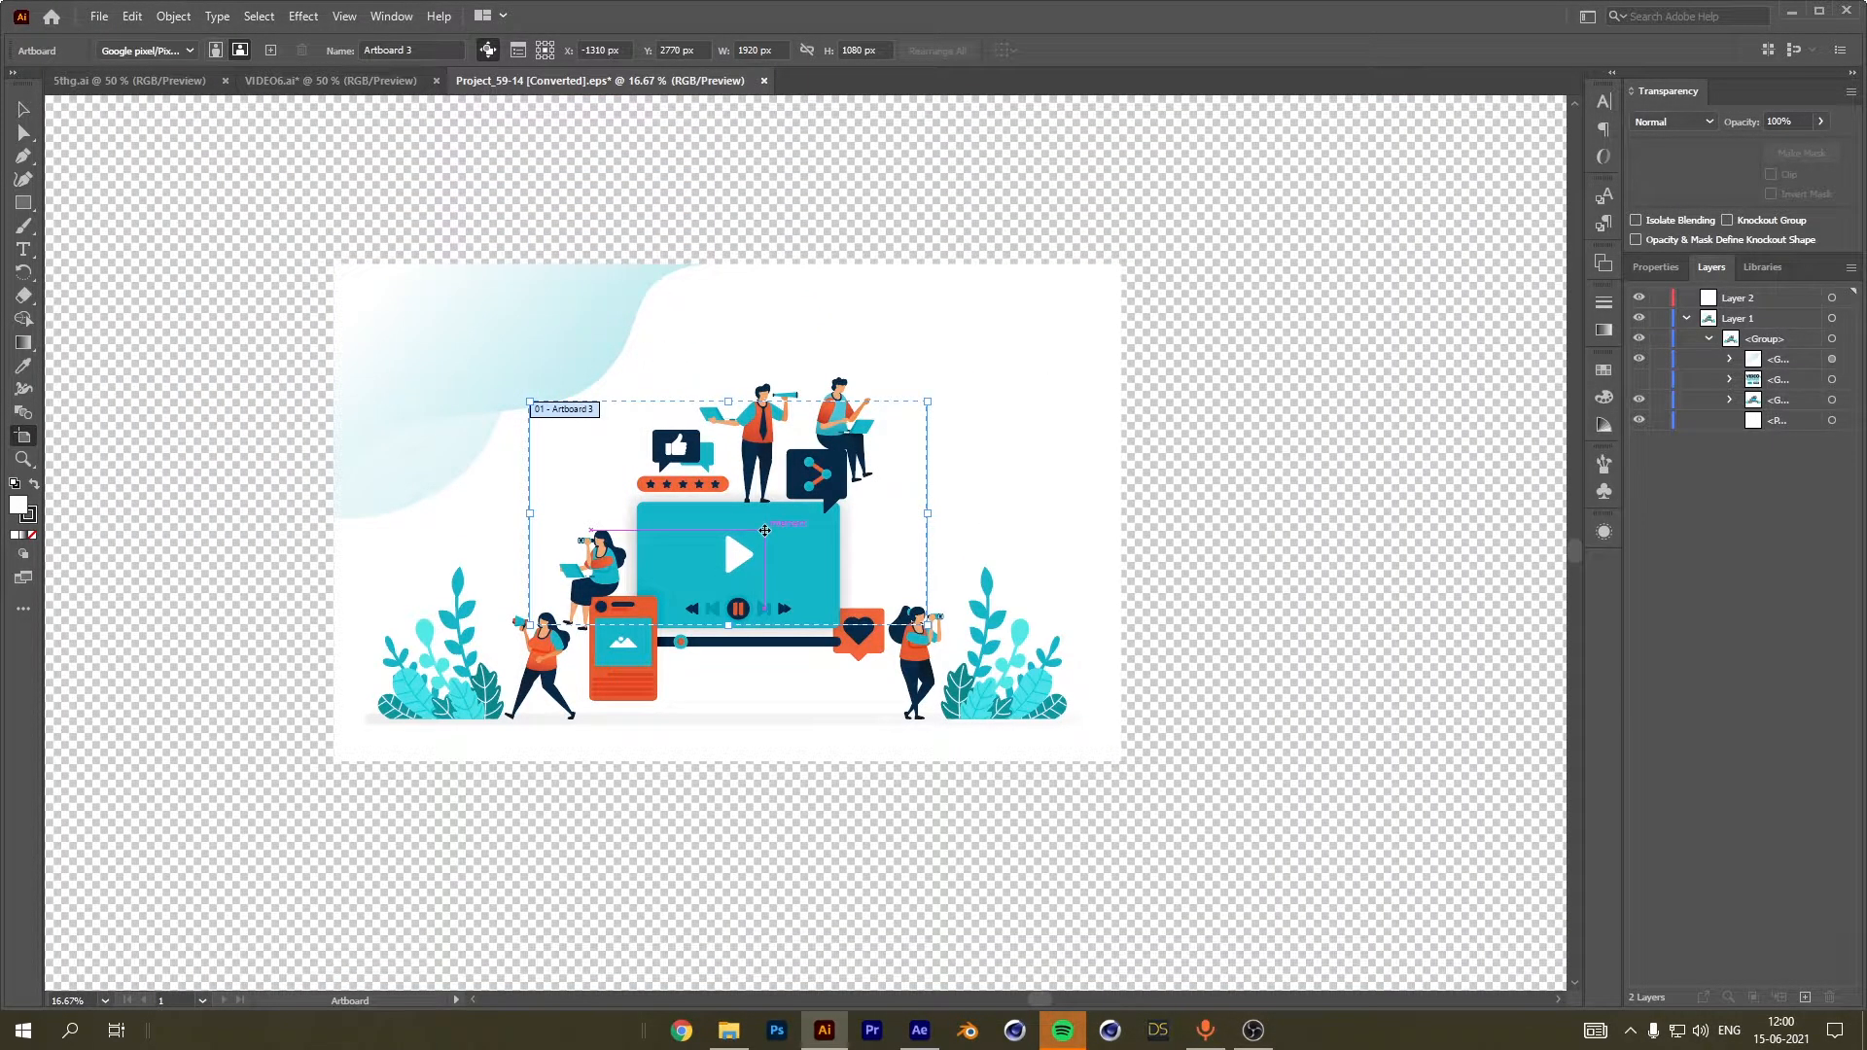
{"action": "key", "text": "v"}
{"action": "left_click", "coordinate": [1831, 318]}
{"action": "left_click_drag", "start_coordinate": [1121, 761], "coordinate": [596, 495]}
{"action": "left_click_drag", "start_coordinate": [450, 360], "coordinate": [698, 535]}
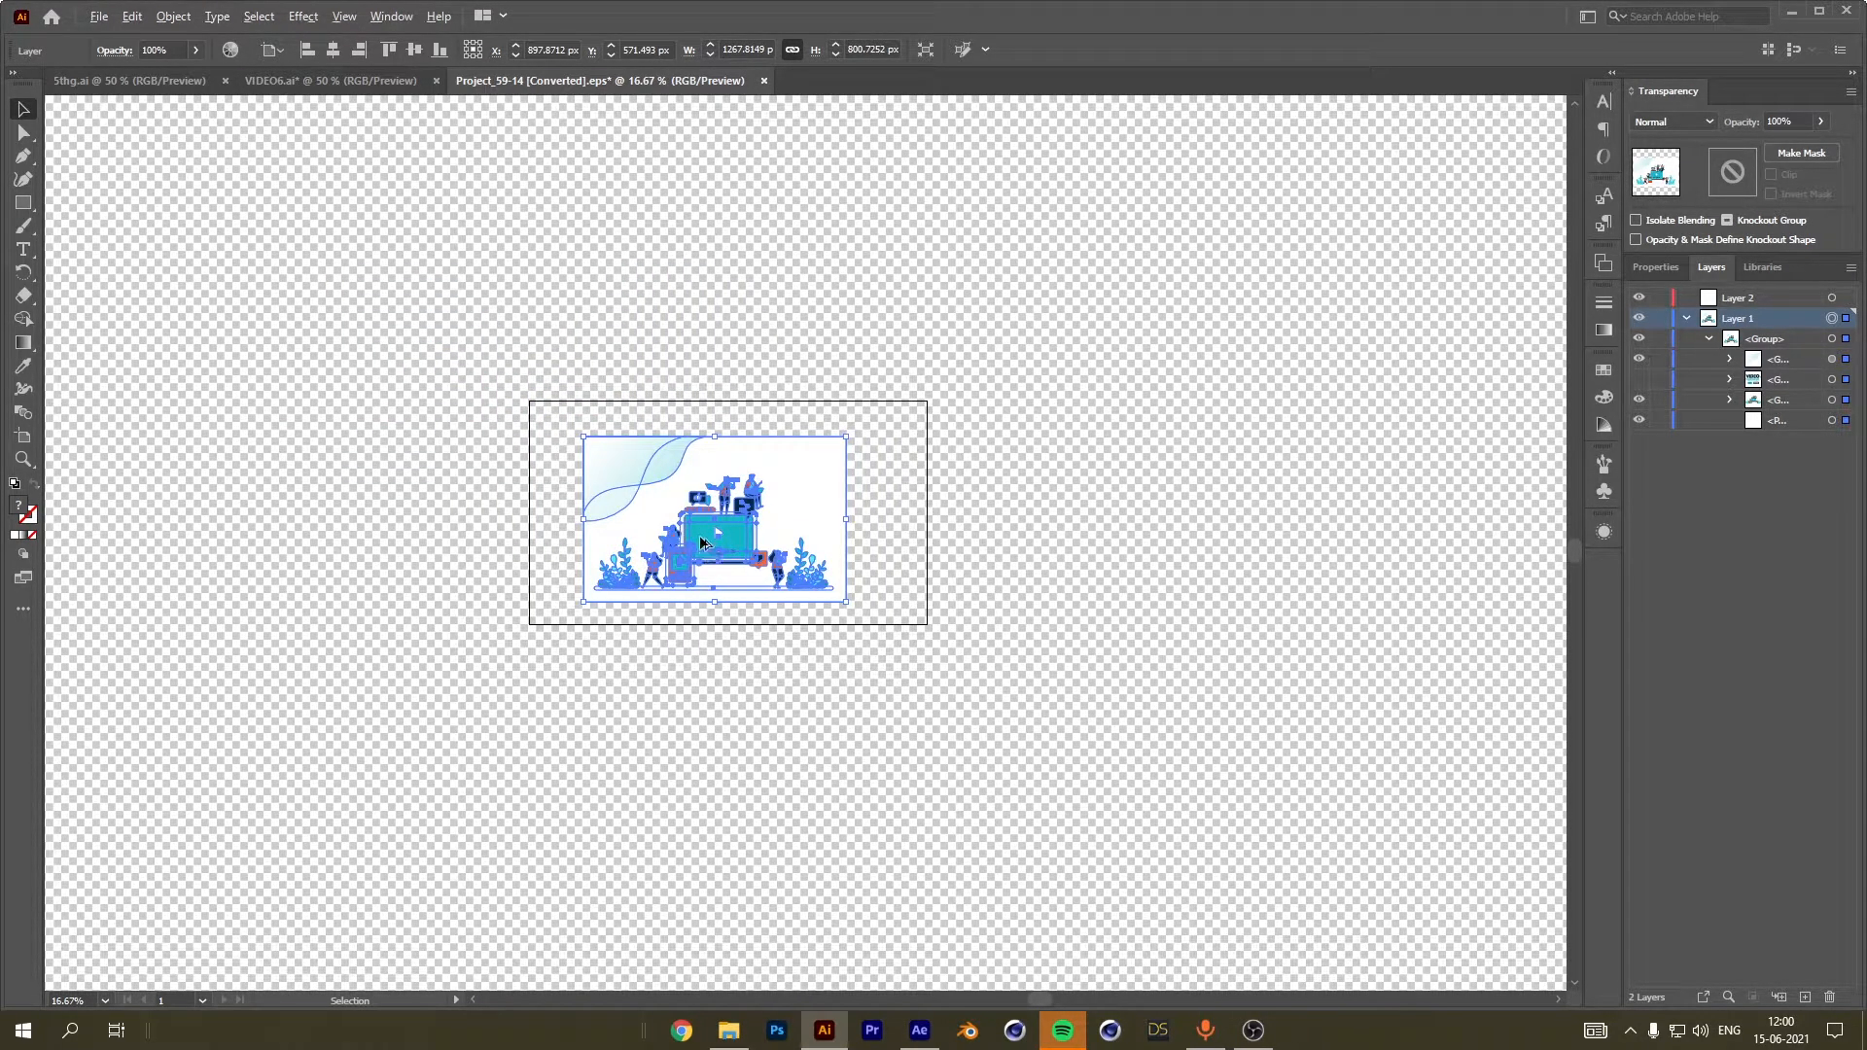
Align the artwork with the artboard's upper edge, enlarge it to about 1813 × 1145 px and center it horizontally.
{"action": "key", "text": "ctrl+0"}
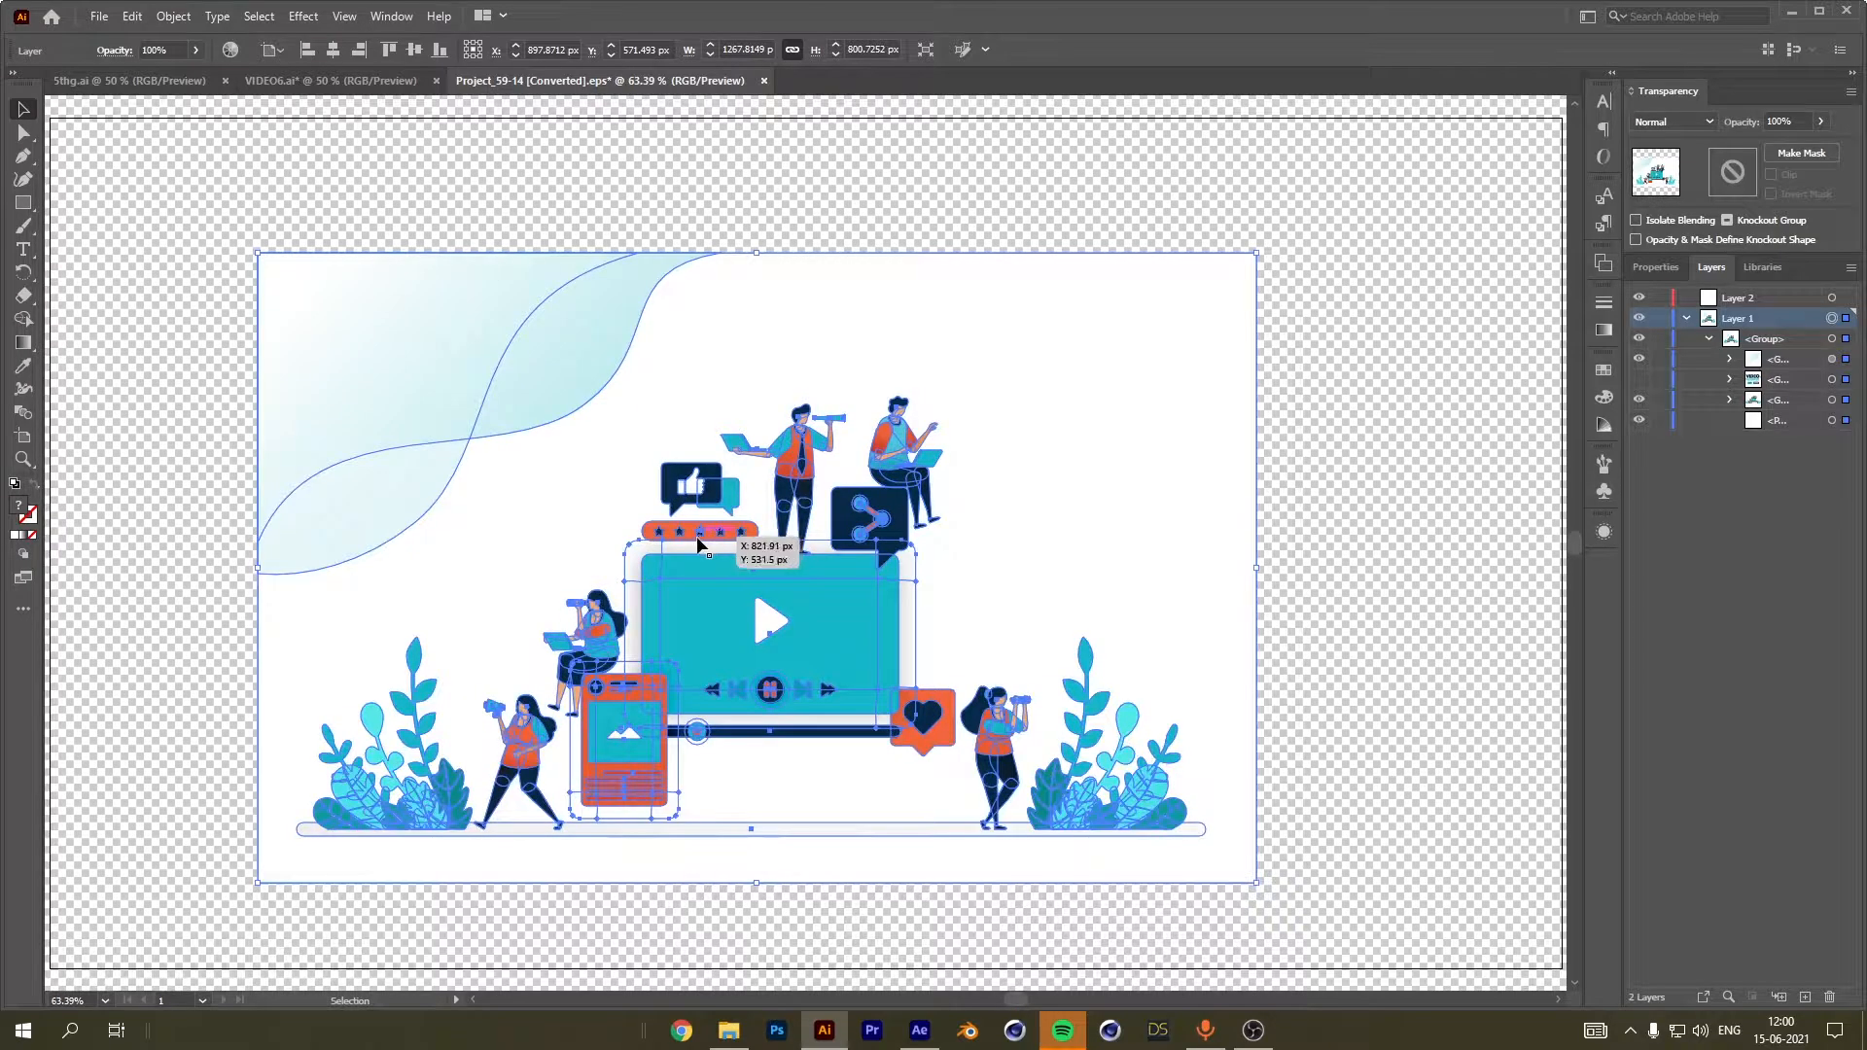
{"action": "key", "text": "ctrl+minus"}
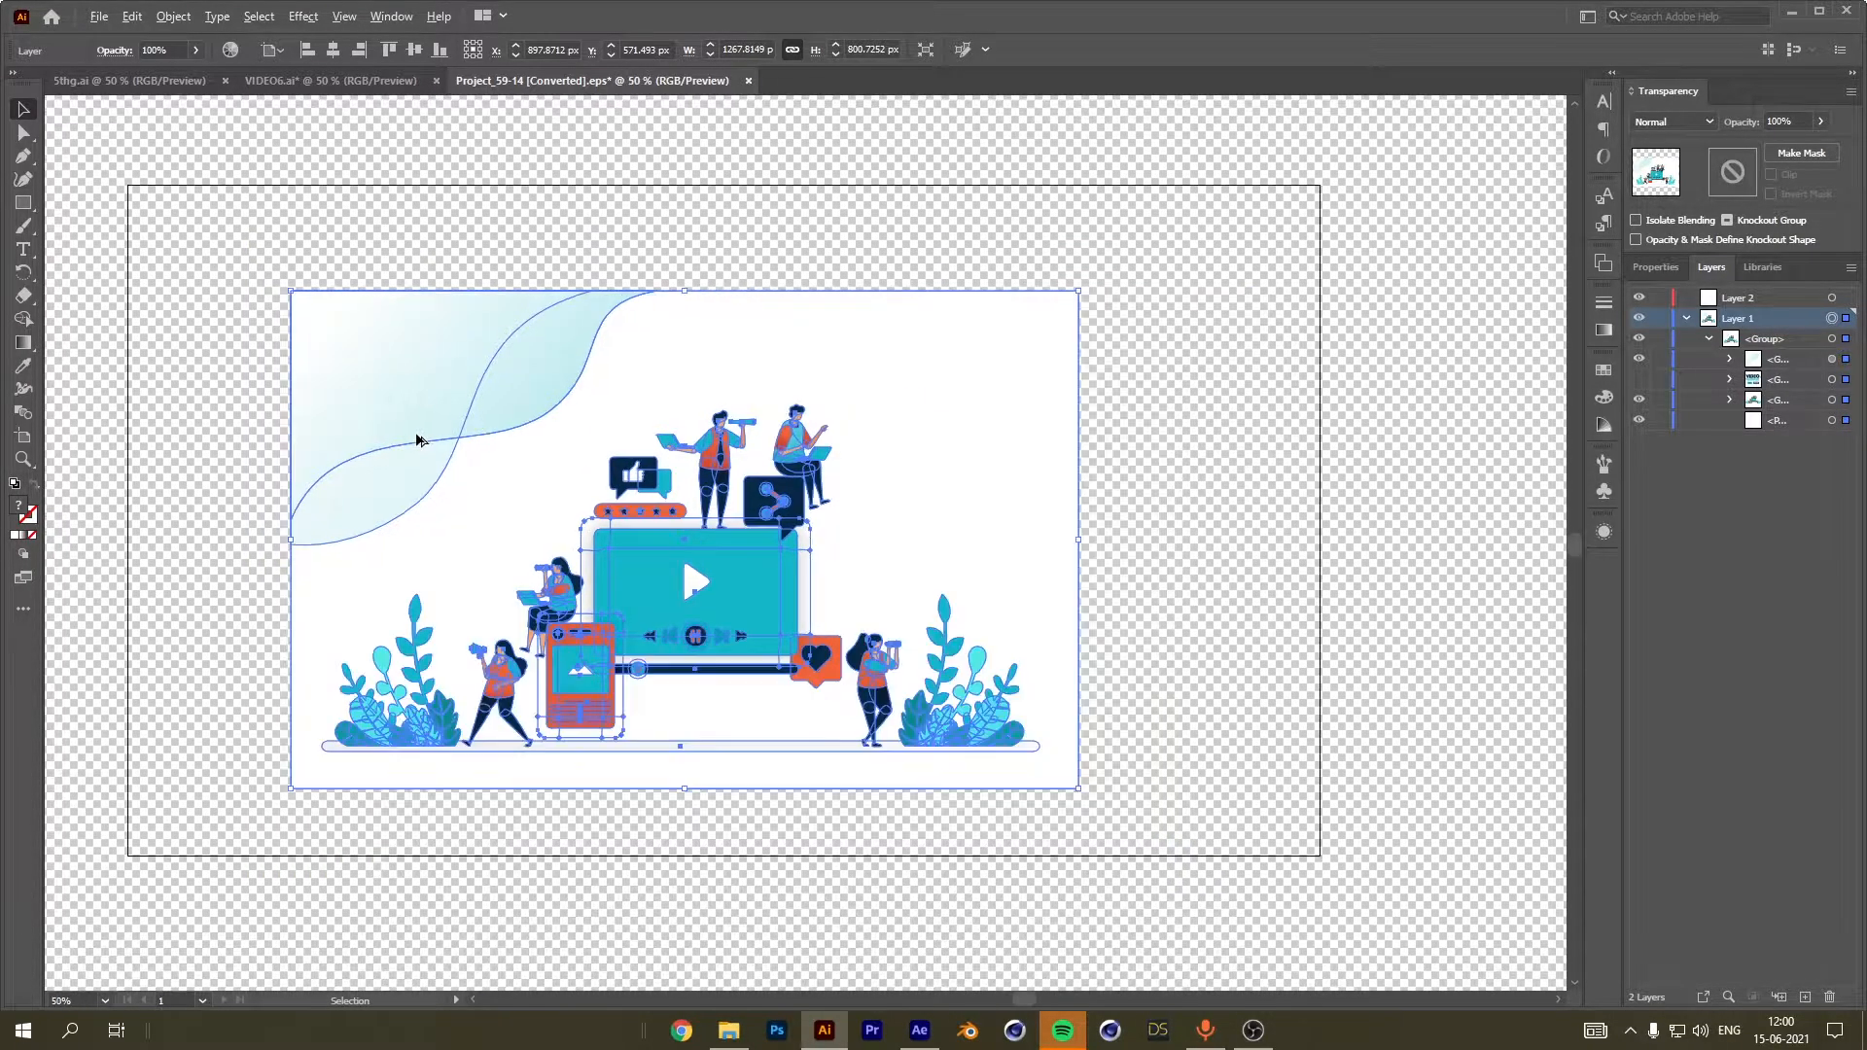
{"action": "left_click_drag", "start_coordinate": [398, 369], "coordinate": [258, 271]}
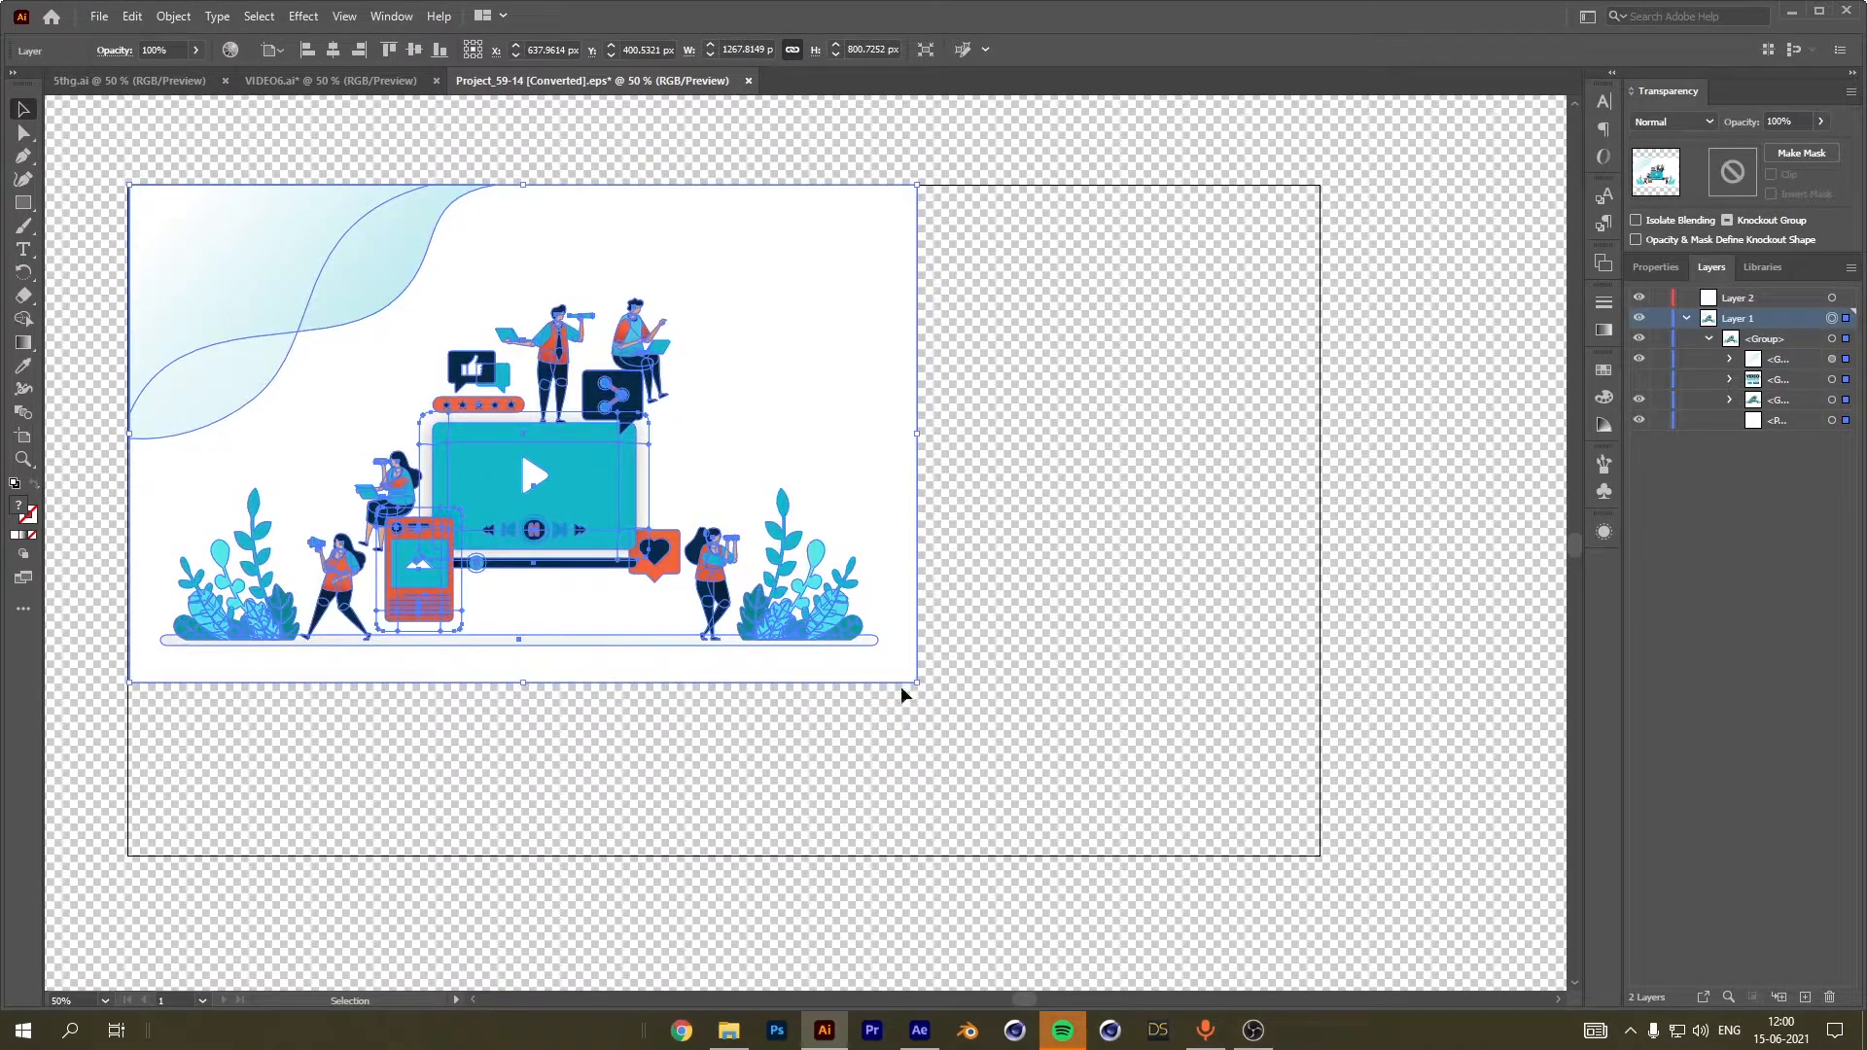
{"action": "left_click_drag", "start_coordinate": [917, 683], "coordinate": [1257, 896]}
{"action": "left_click_drag", "start_coordinate": [1025, 568], "coordinate": [1059, 568]}
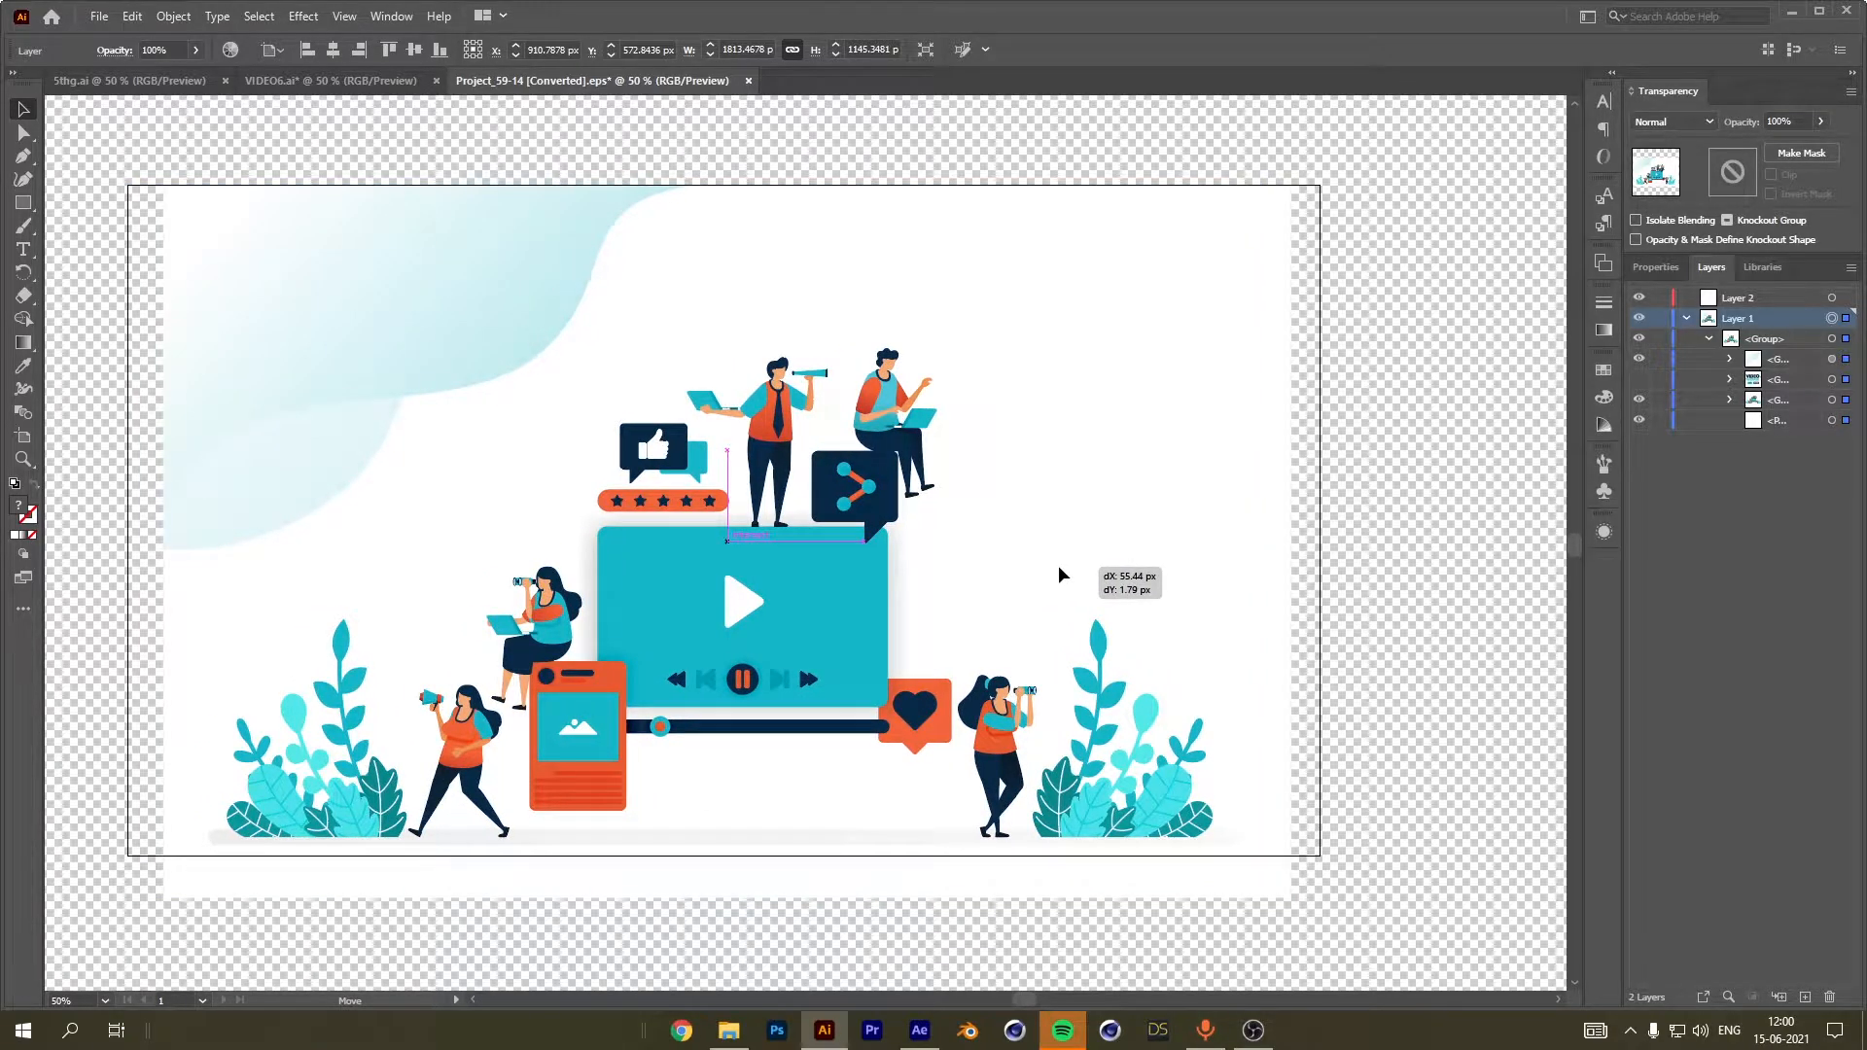
{"action": "left_click_drag", "start_coordinate": [1059, 567], "coordinate": [1055, 567]}
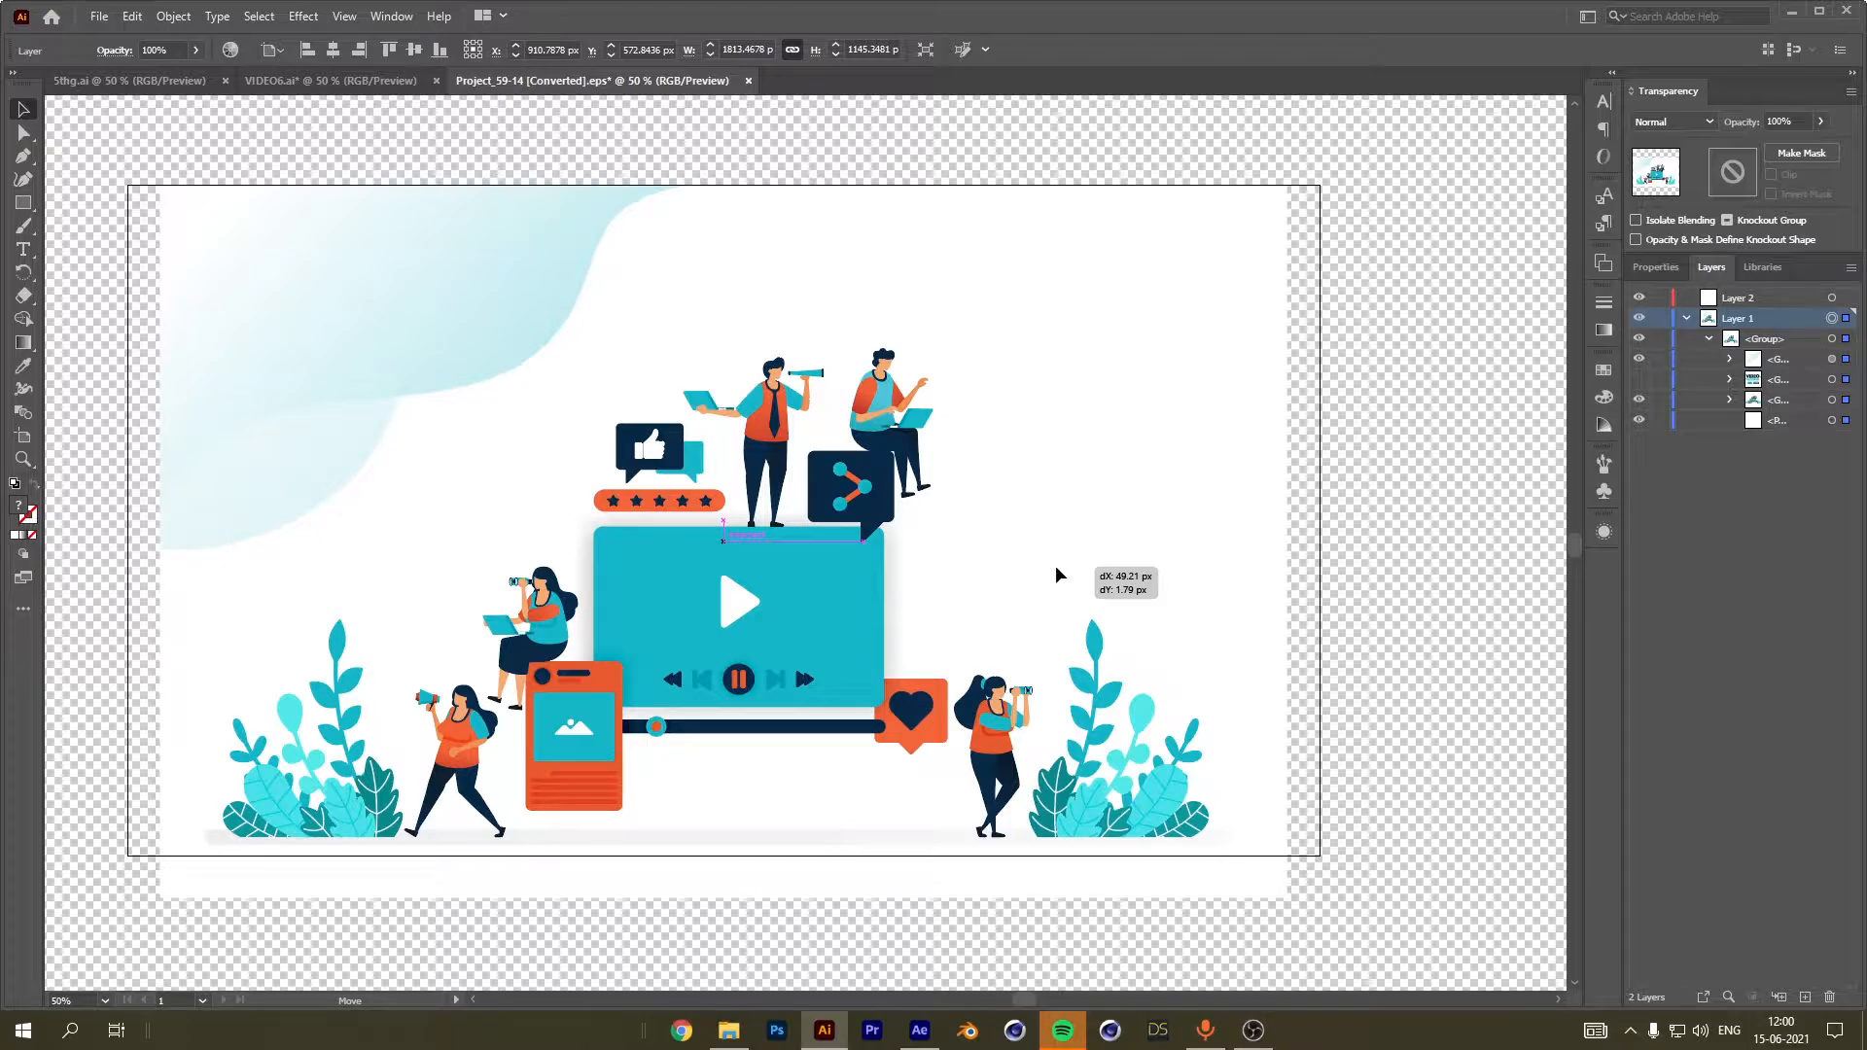
{"action": "left_click_drag", "start_coordinate": [1055, 567], "coordinate": [1055, 567]}
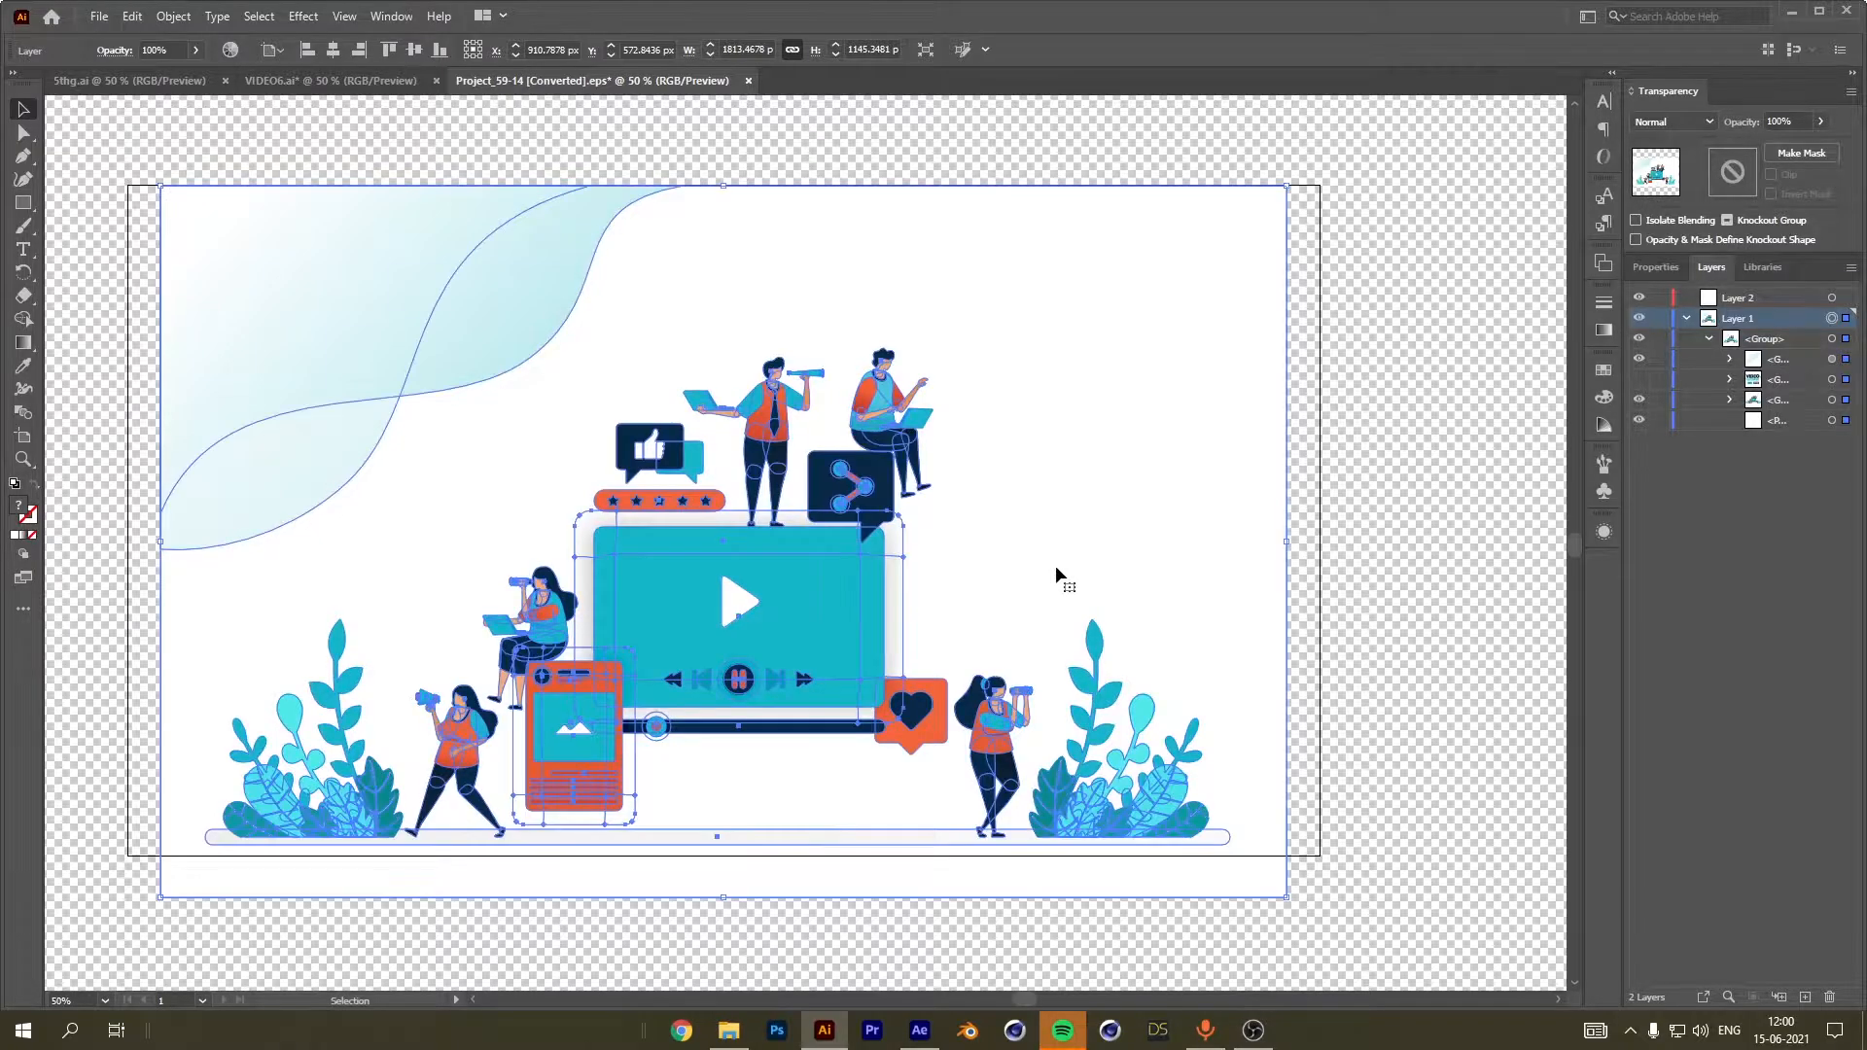
{"action": "left_click", "coordinate": [1370, 443]}
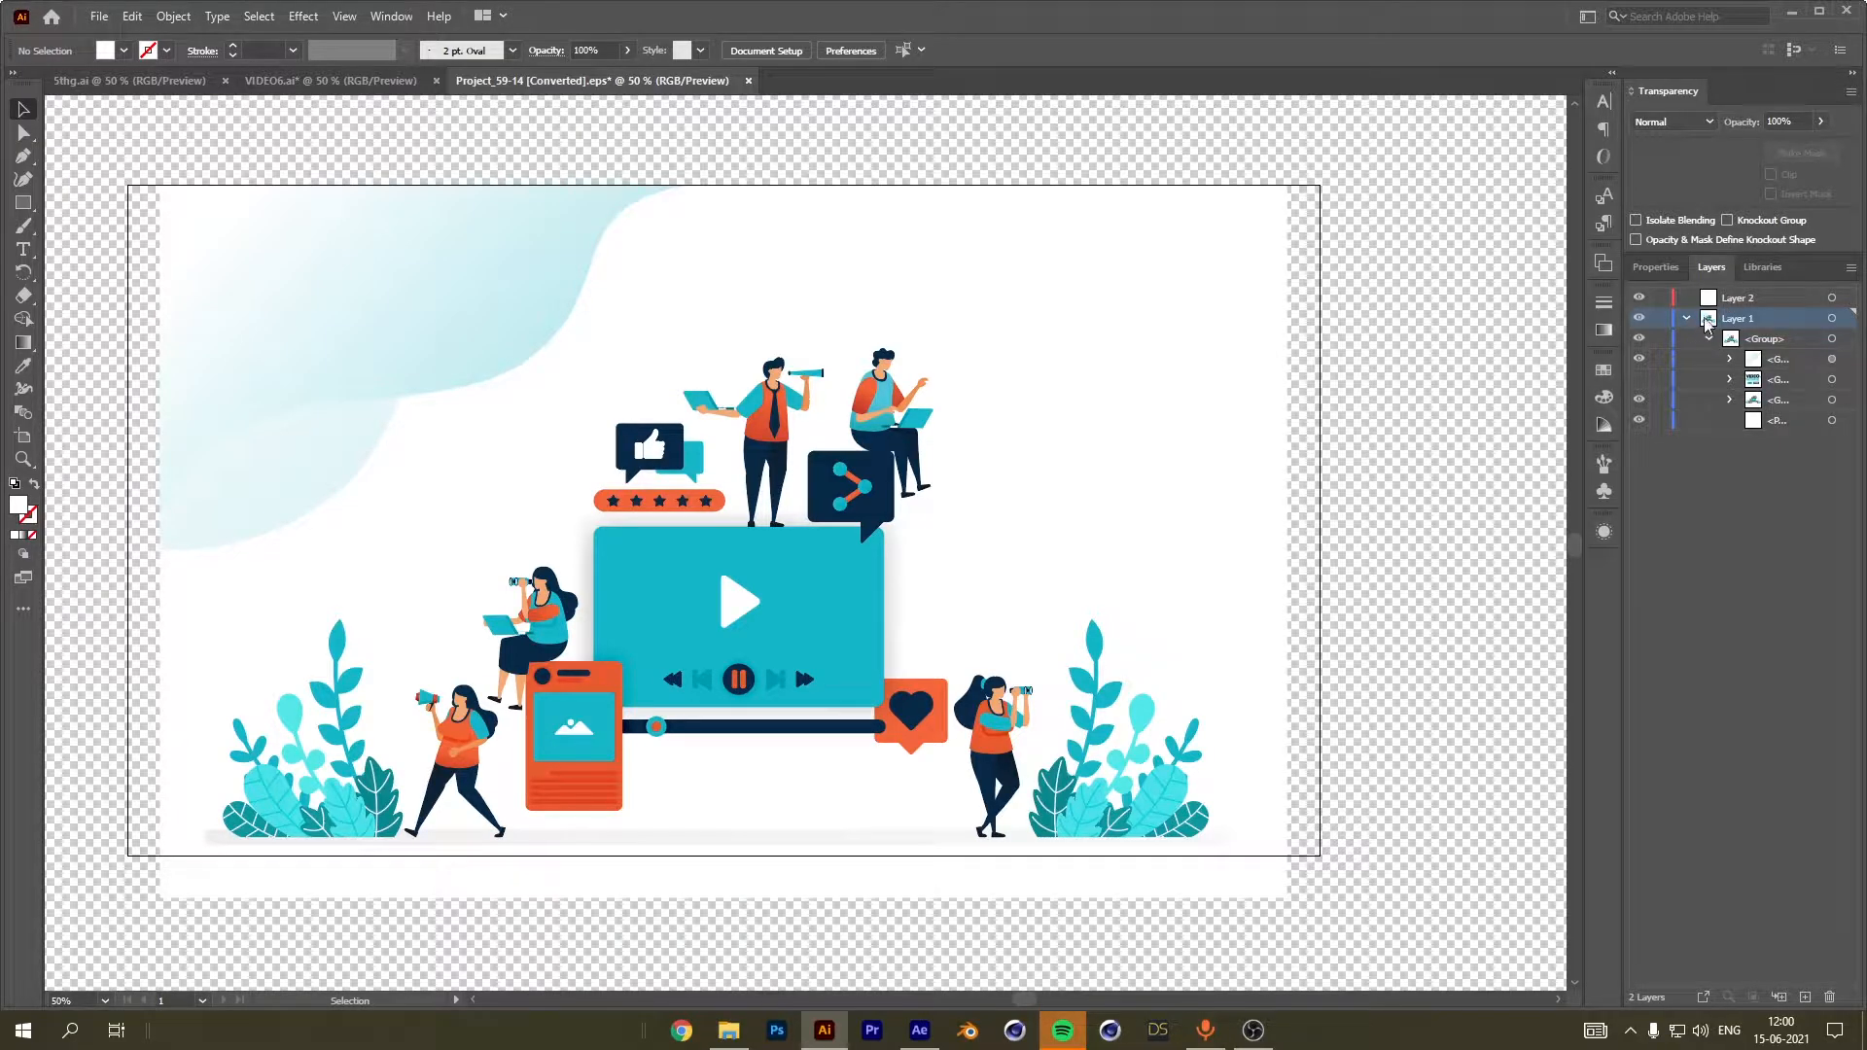
Move the group of the seated man with the laptop from Layer 1 into Layer 2 and rename that layer Person 1.
{"action": "left_click", "coordinate": [1640, 422]}
{"action": "left_click", "coordinate": [1639, 422]}
{"action": "left_click", "coordinate": [1730, 400]}
{"action": "left_click", "coordinate": [1750, 420]}
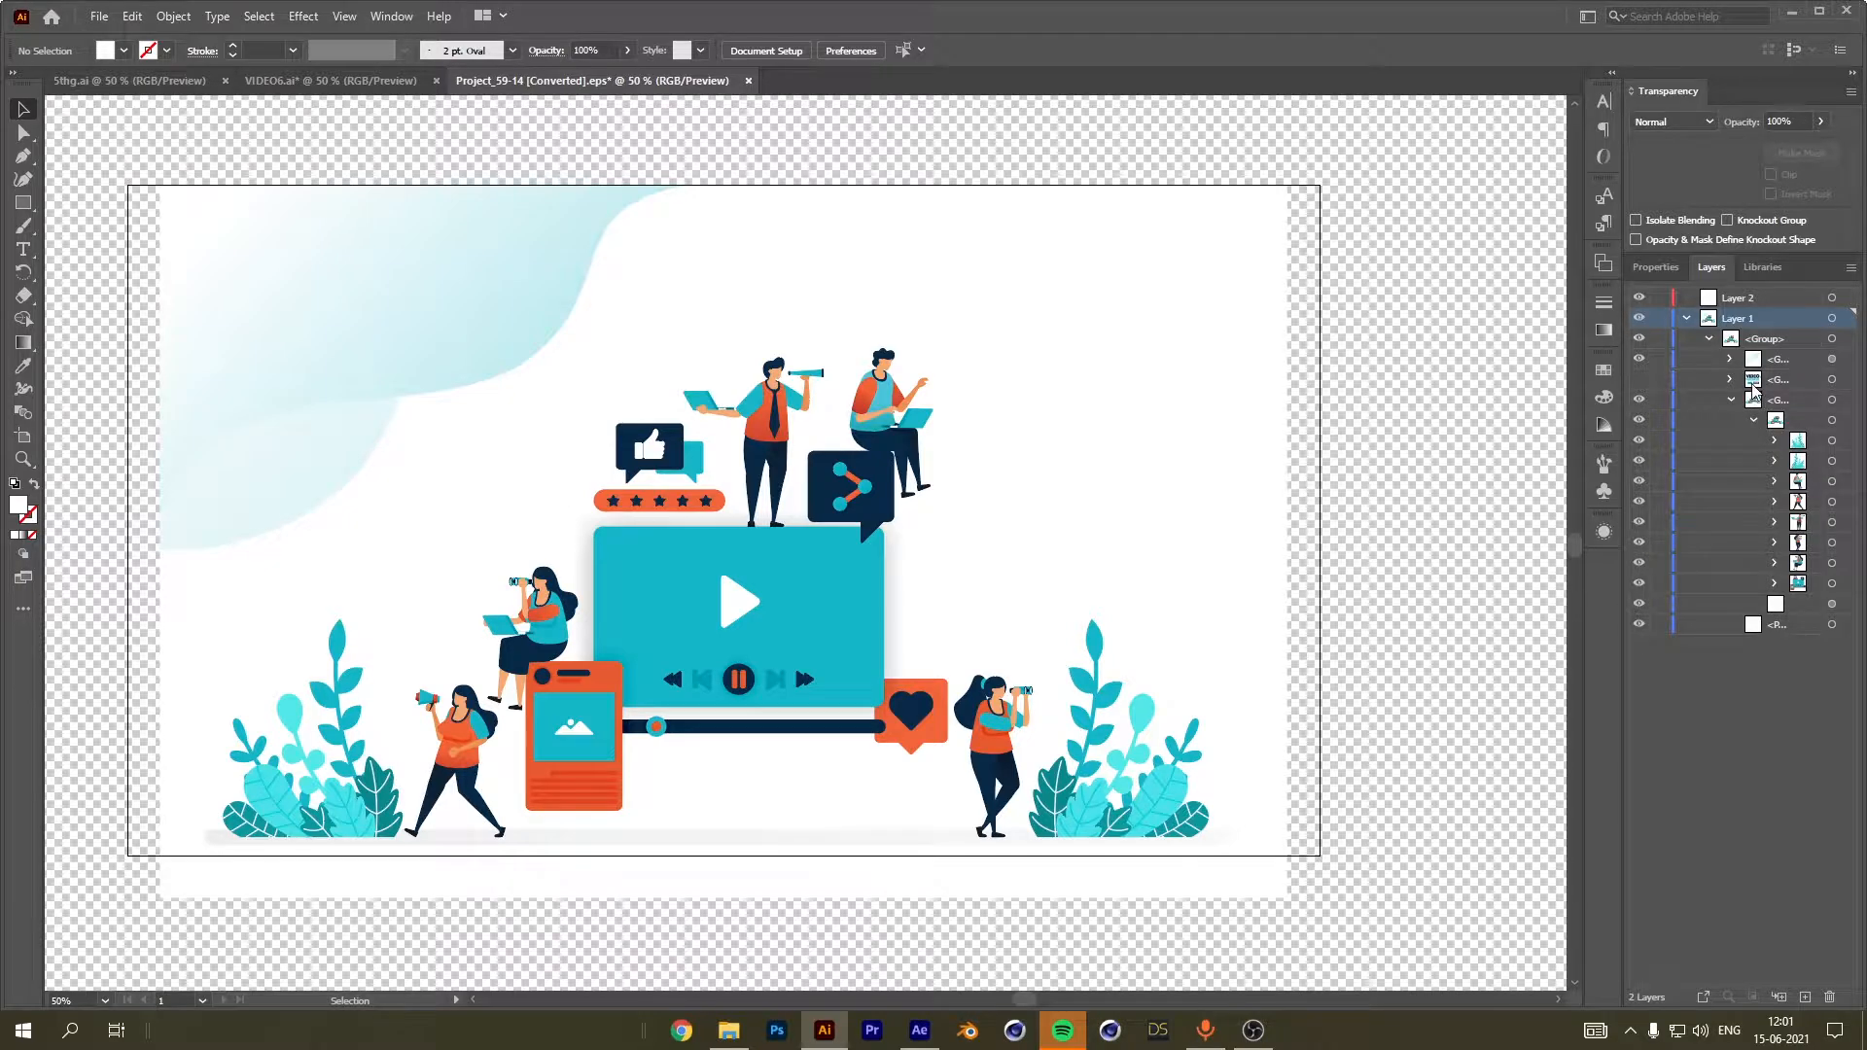
{"action": "left_click", "coordinate": [1799, 487]}
{"action": "left_click", "coordinate": [1640, 482]}
{"action": "left_click", "coordinate": [1640, 482]}
{"action": "left_click", "coordinate": [1640, 482]}
{"action": "left_click", "coordinate": [1641, 483]}
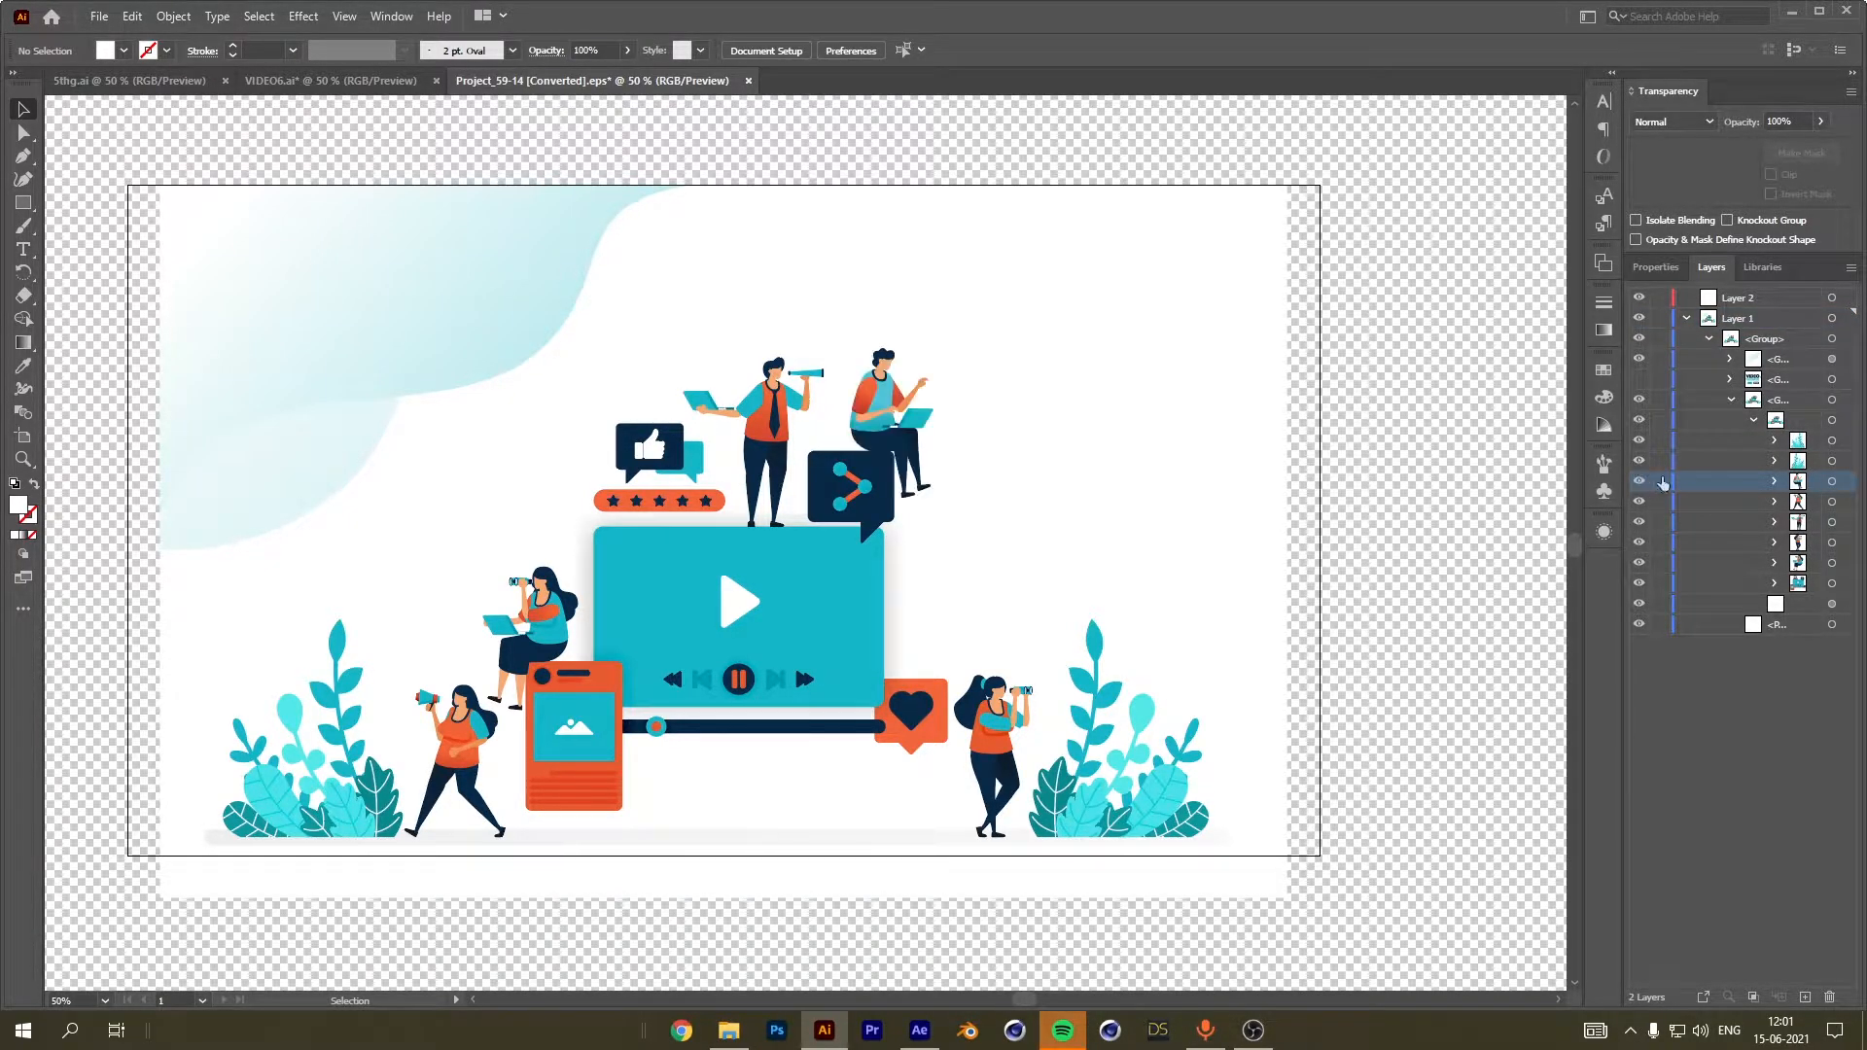
{"action": "left_click_drag", "start_coordinate": [1799, 484], "coordinate": [1745, 299]}
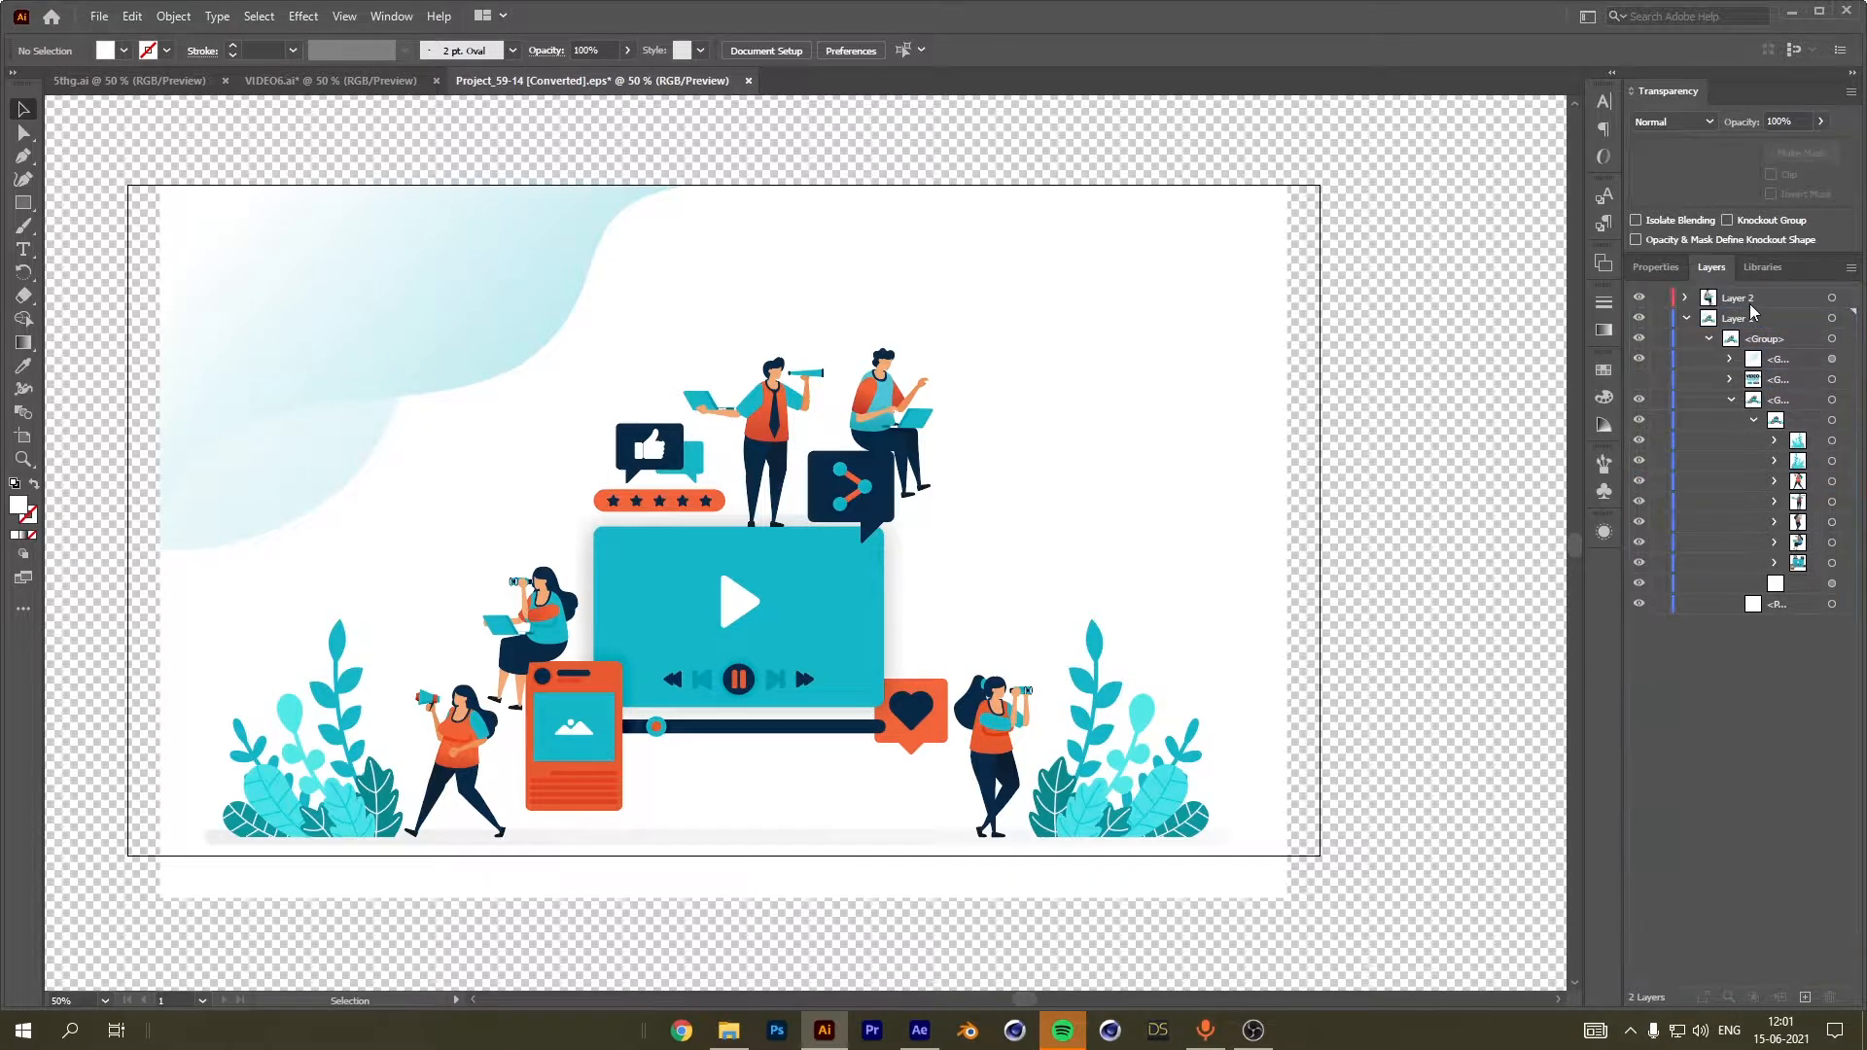
{"action": "double_click", "coordinate": [1740, 297]}
{"action": "type", "text": "Person 1"}
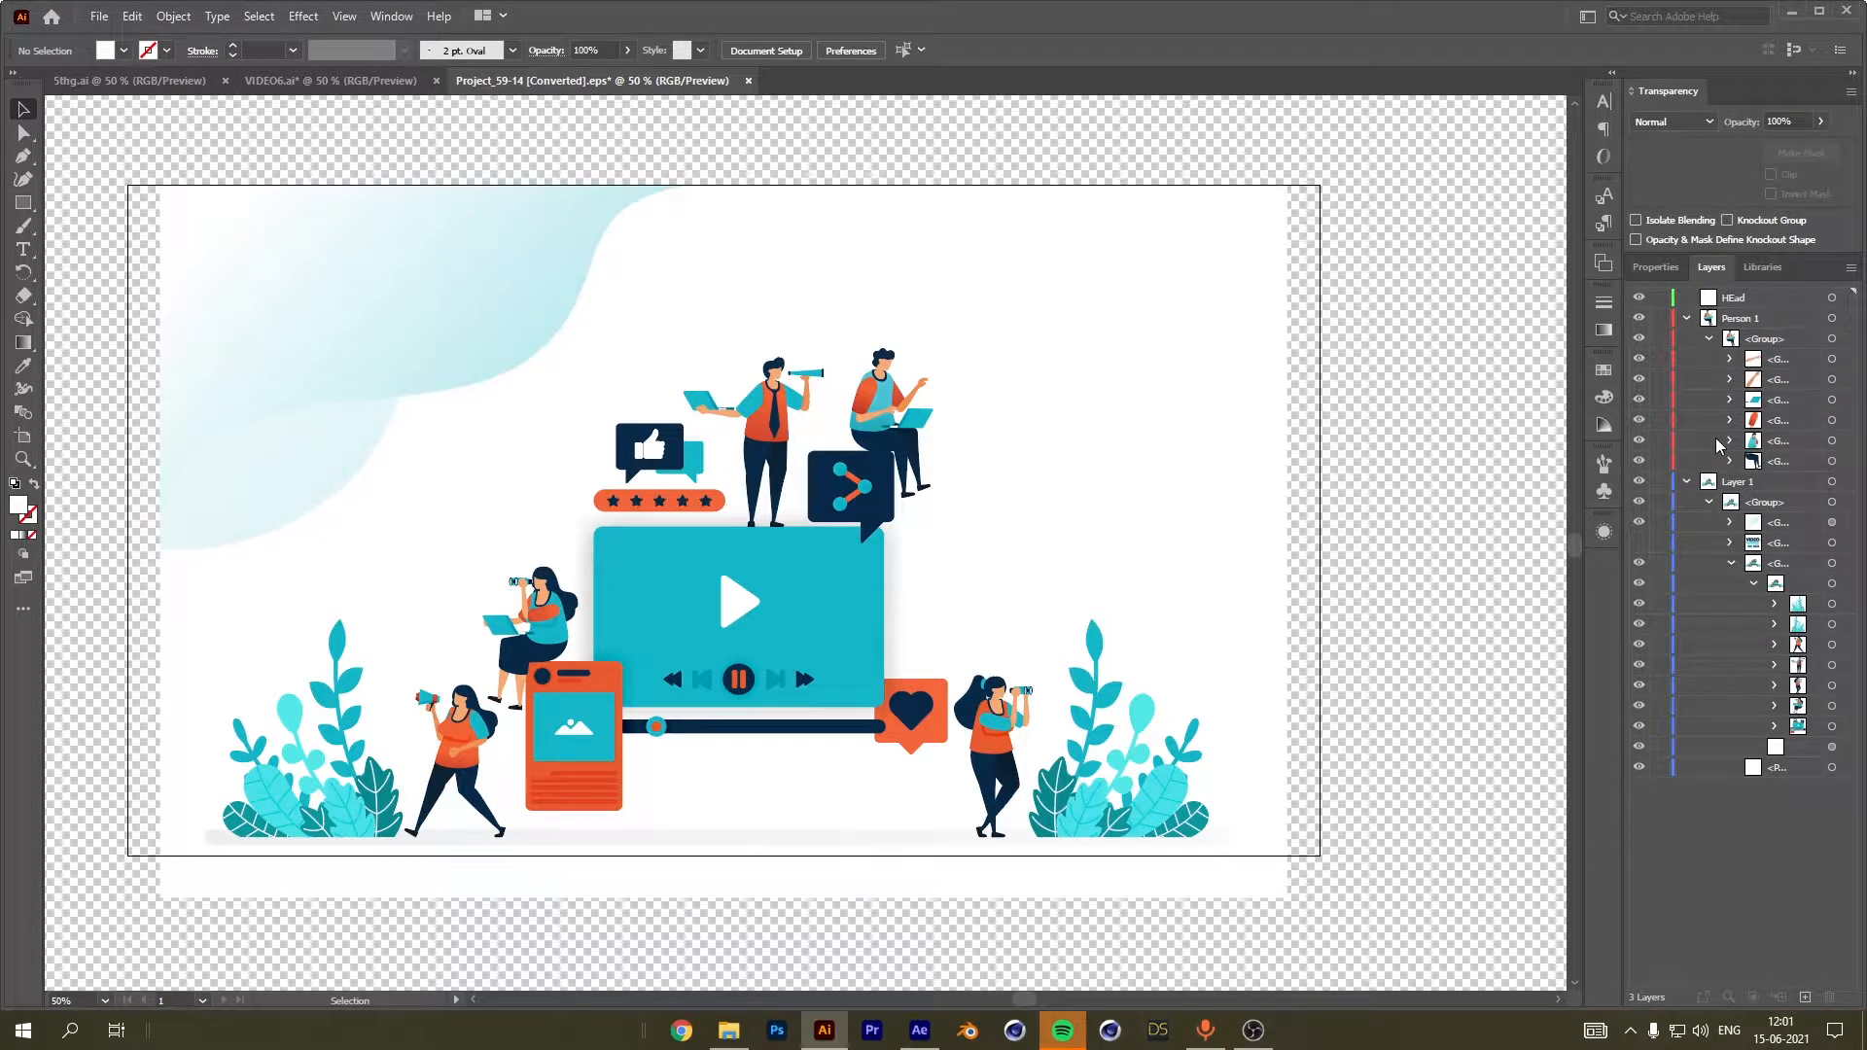
Move the seated man's head group from Person 1 into the HEad layer and check the separation by toggling the body's visibility.
{"action": "left_click", "coordinate": [1728, 441]}
{"action": "left_click", "coordinate": [1832, 461]}
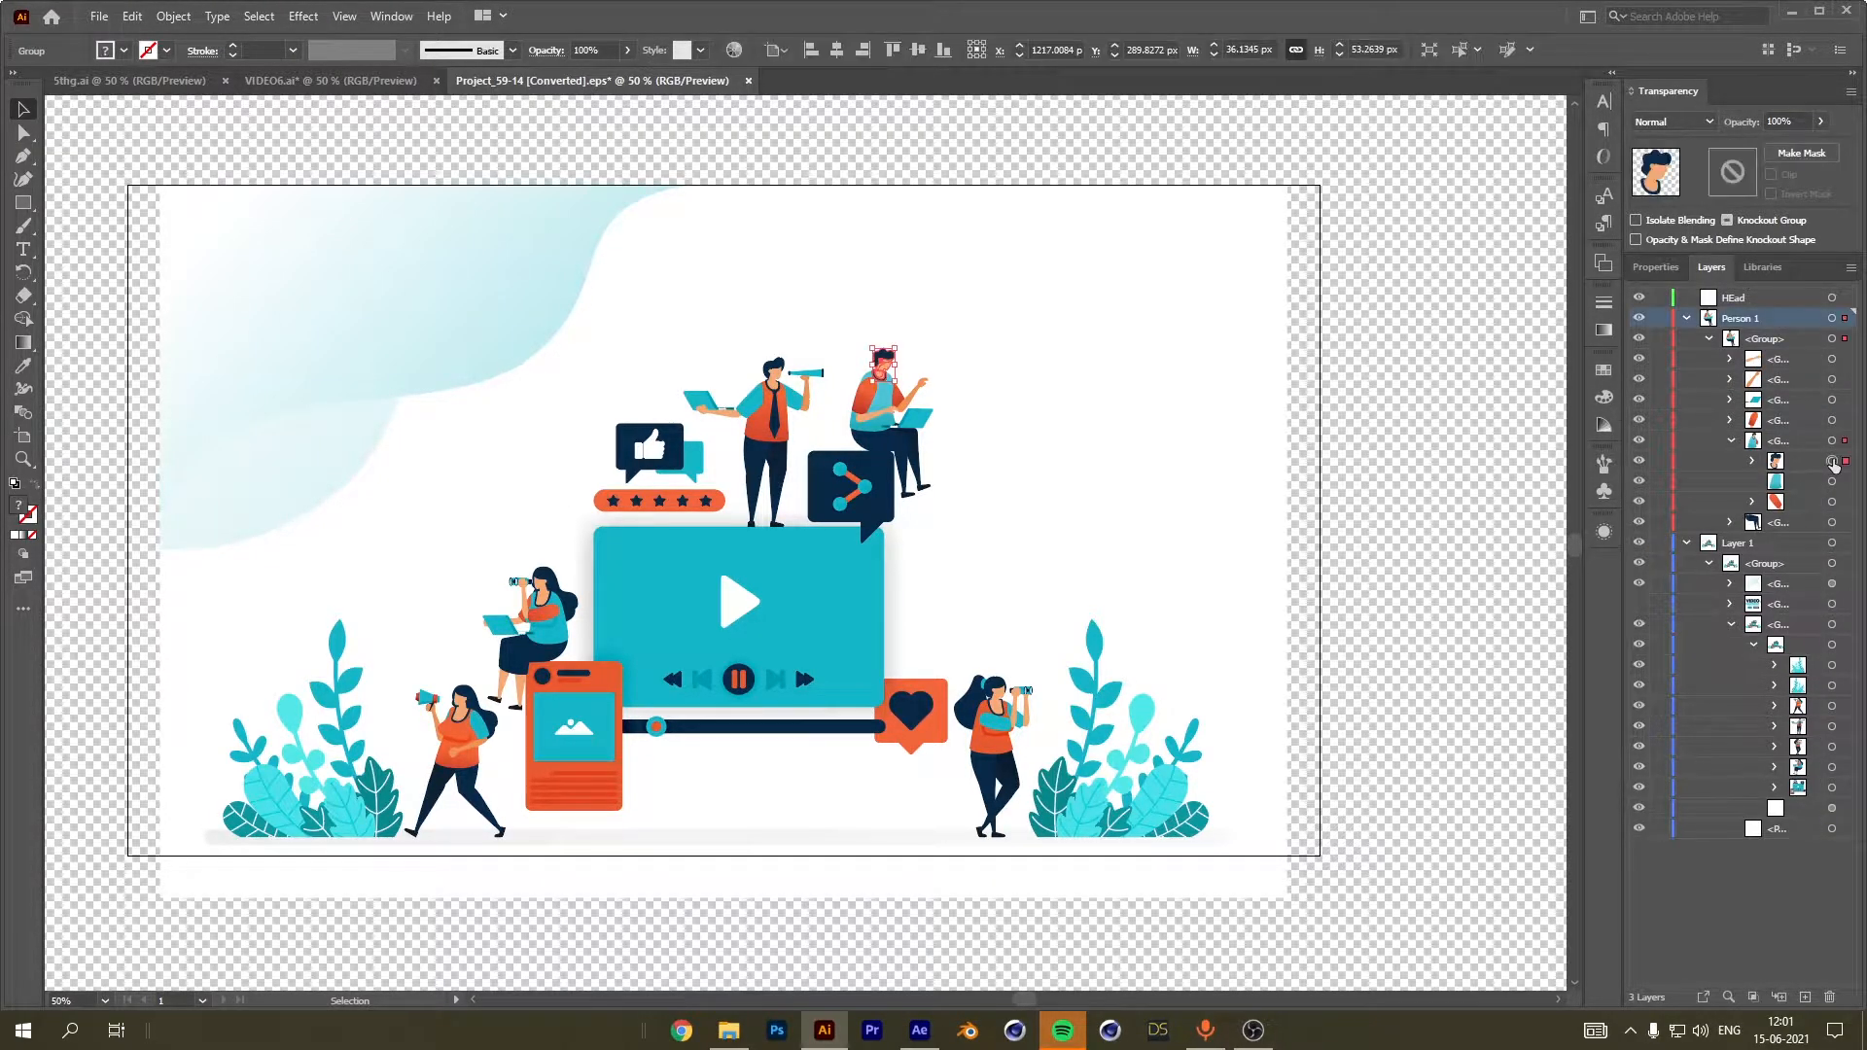
{"action": "left_click", "coordinate": [1789, 469]}
{"action": "left_click_drag", "start_coordinate": [1789, 469], "coordinate": [1733, 302]}
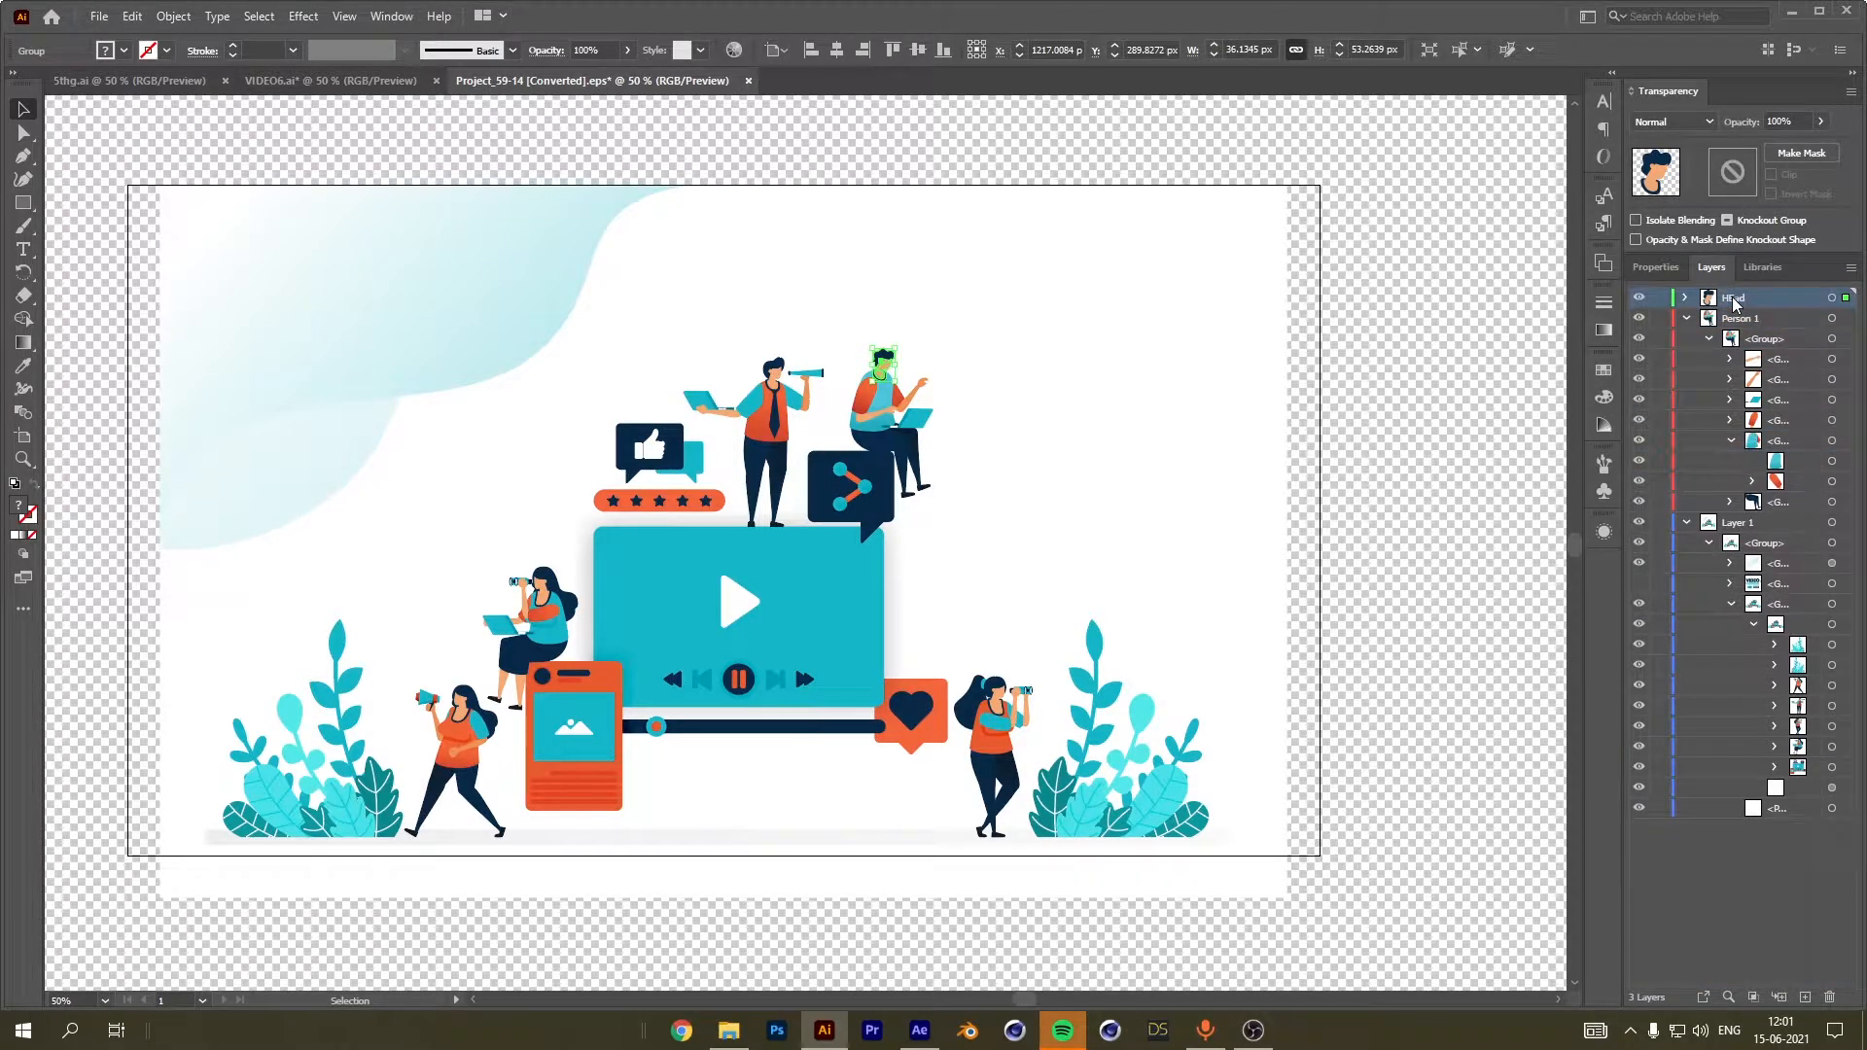
{"action": "left_click", "coordinate": [1640, 318]}
{"action": "left_click", "coordinate": [1639, 318]}
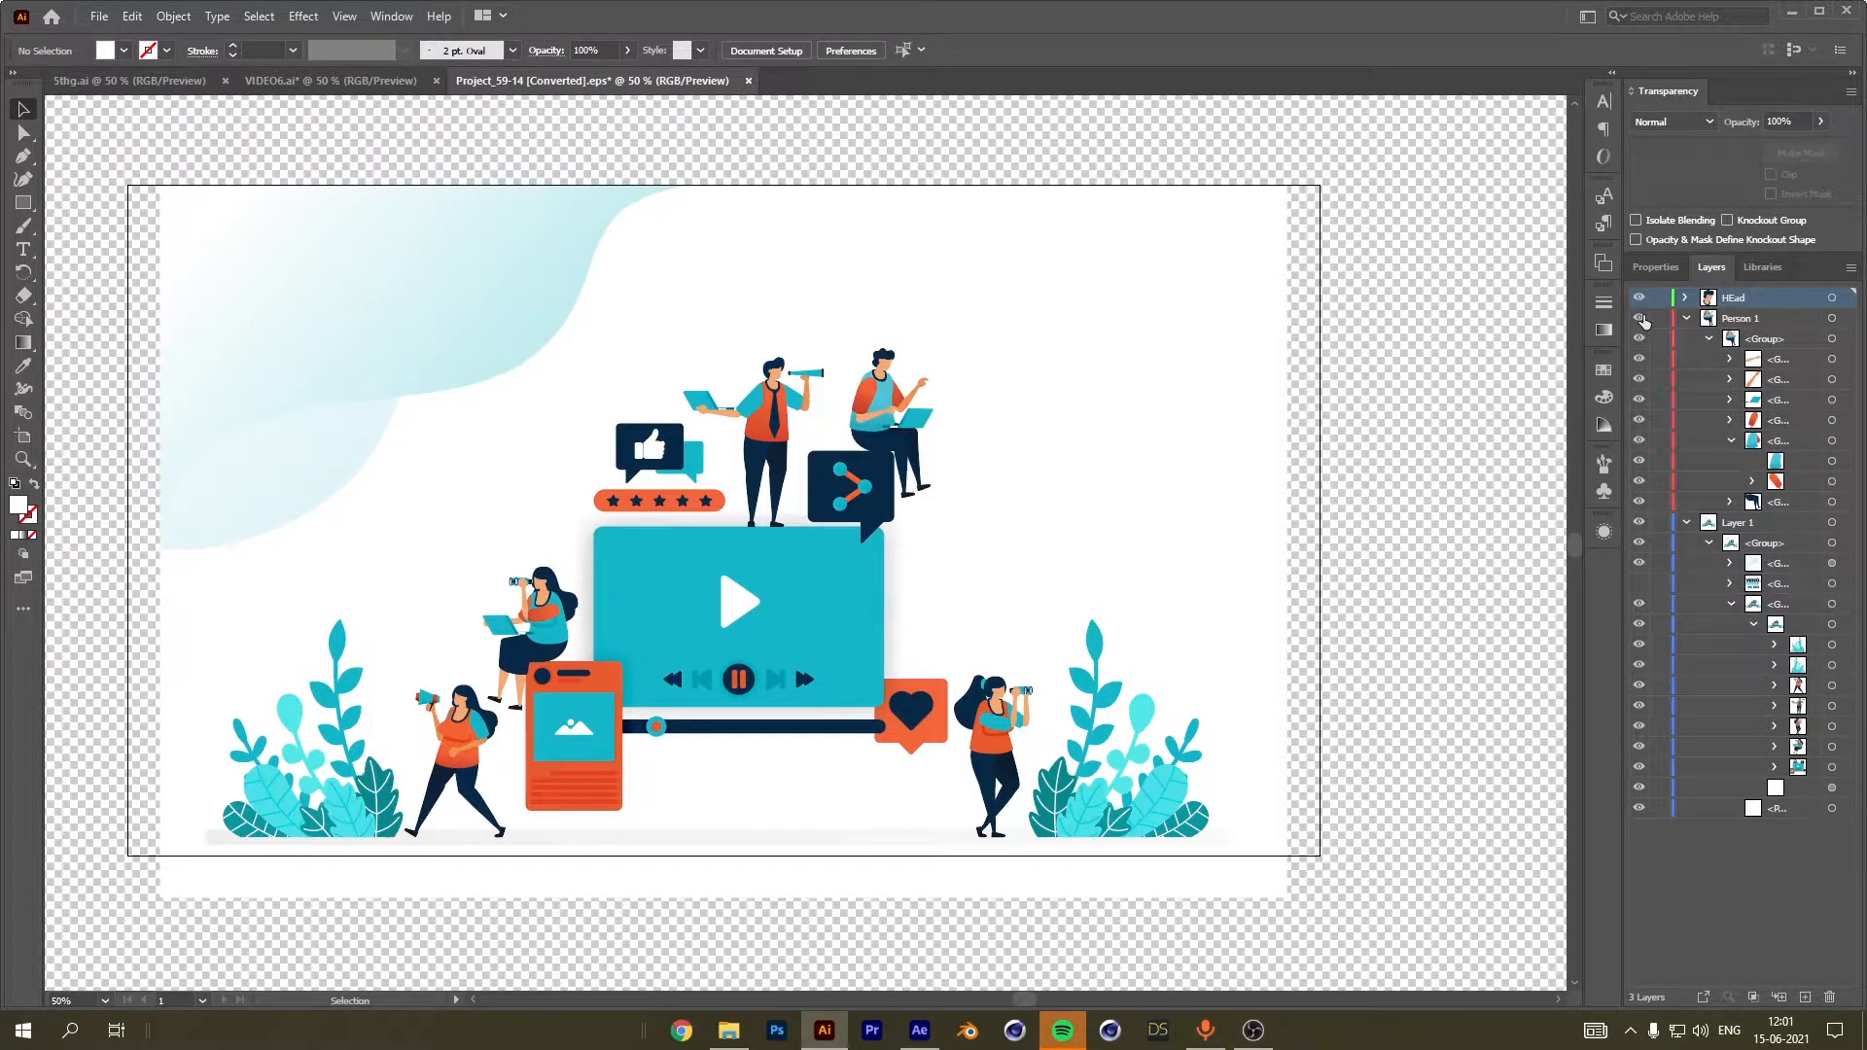
Add a new layer above HEad and name it Arm 1 p1.
{"action": "left_click", "coordinate": [1686, 318]}
{"action": "left_click", "coordinate": [1803, 998]}
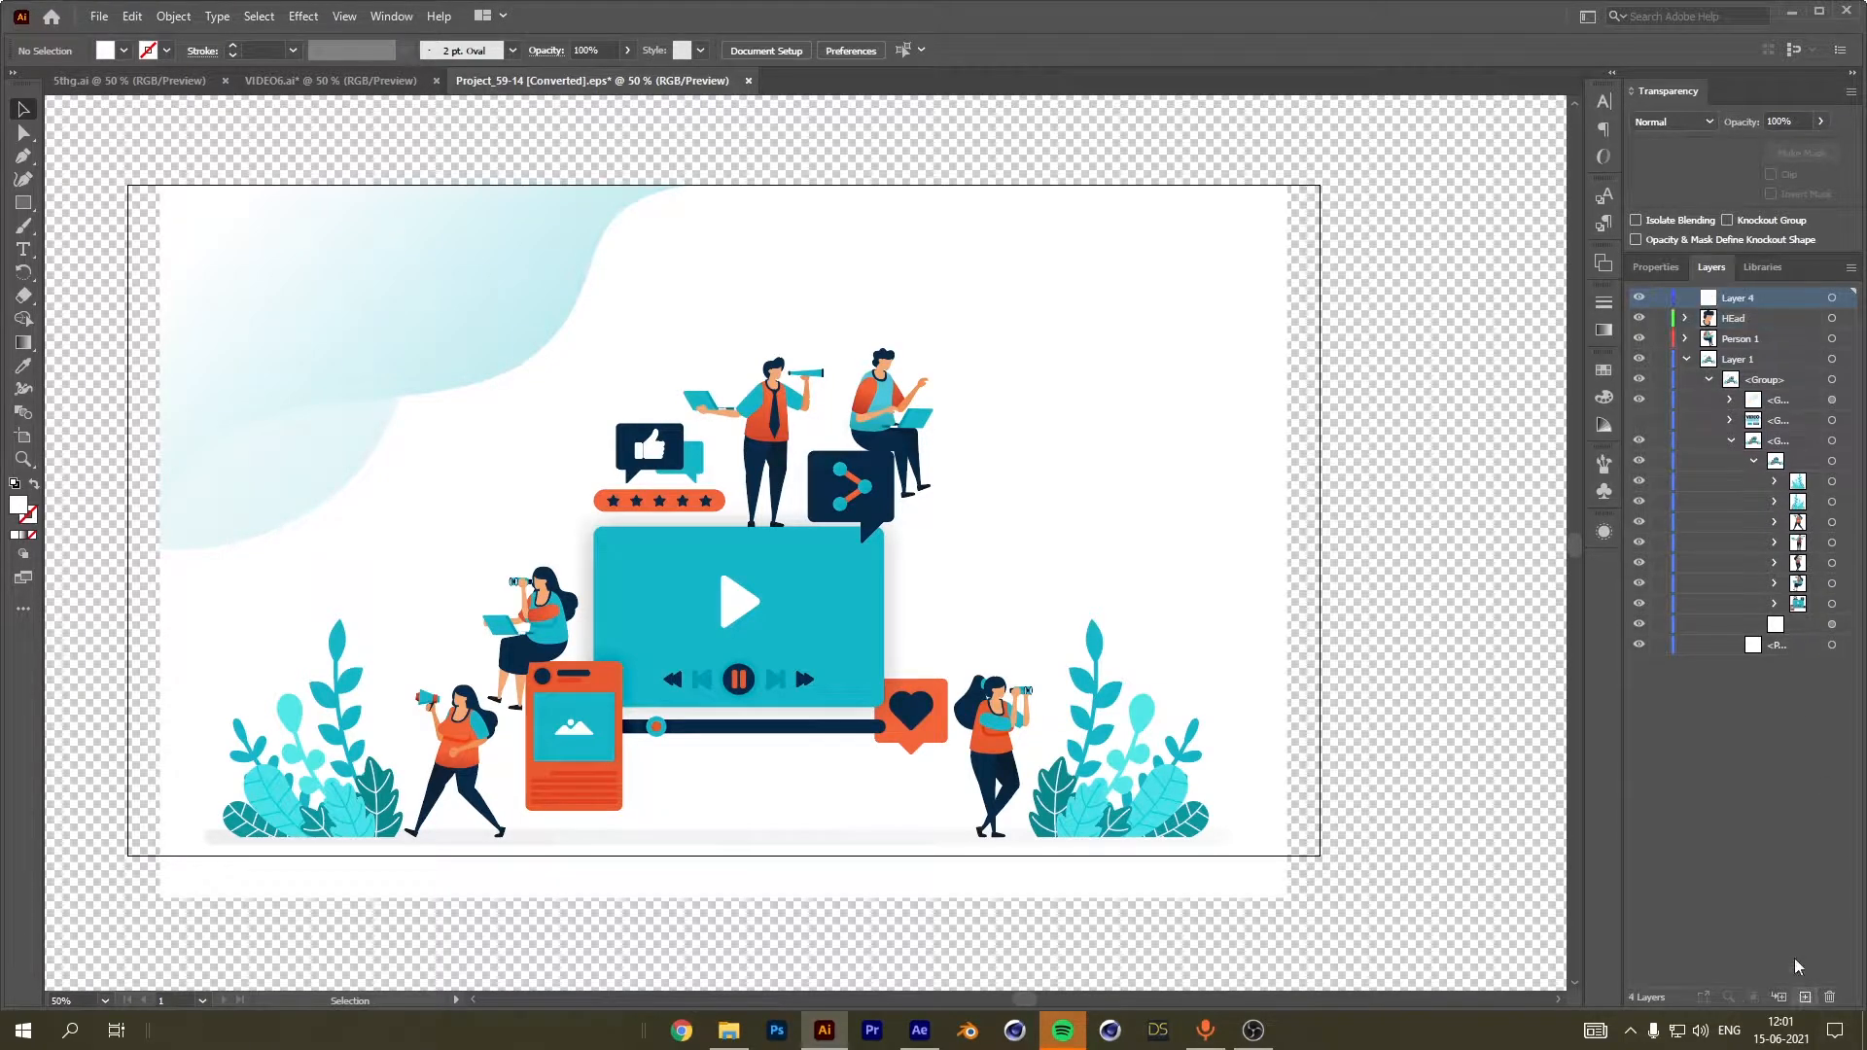
{"action": "double_click", "coordinate": [1739, 298]}
{"action": "type", "text": "Arms p1"}
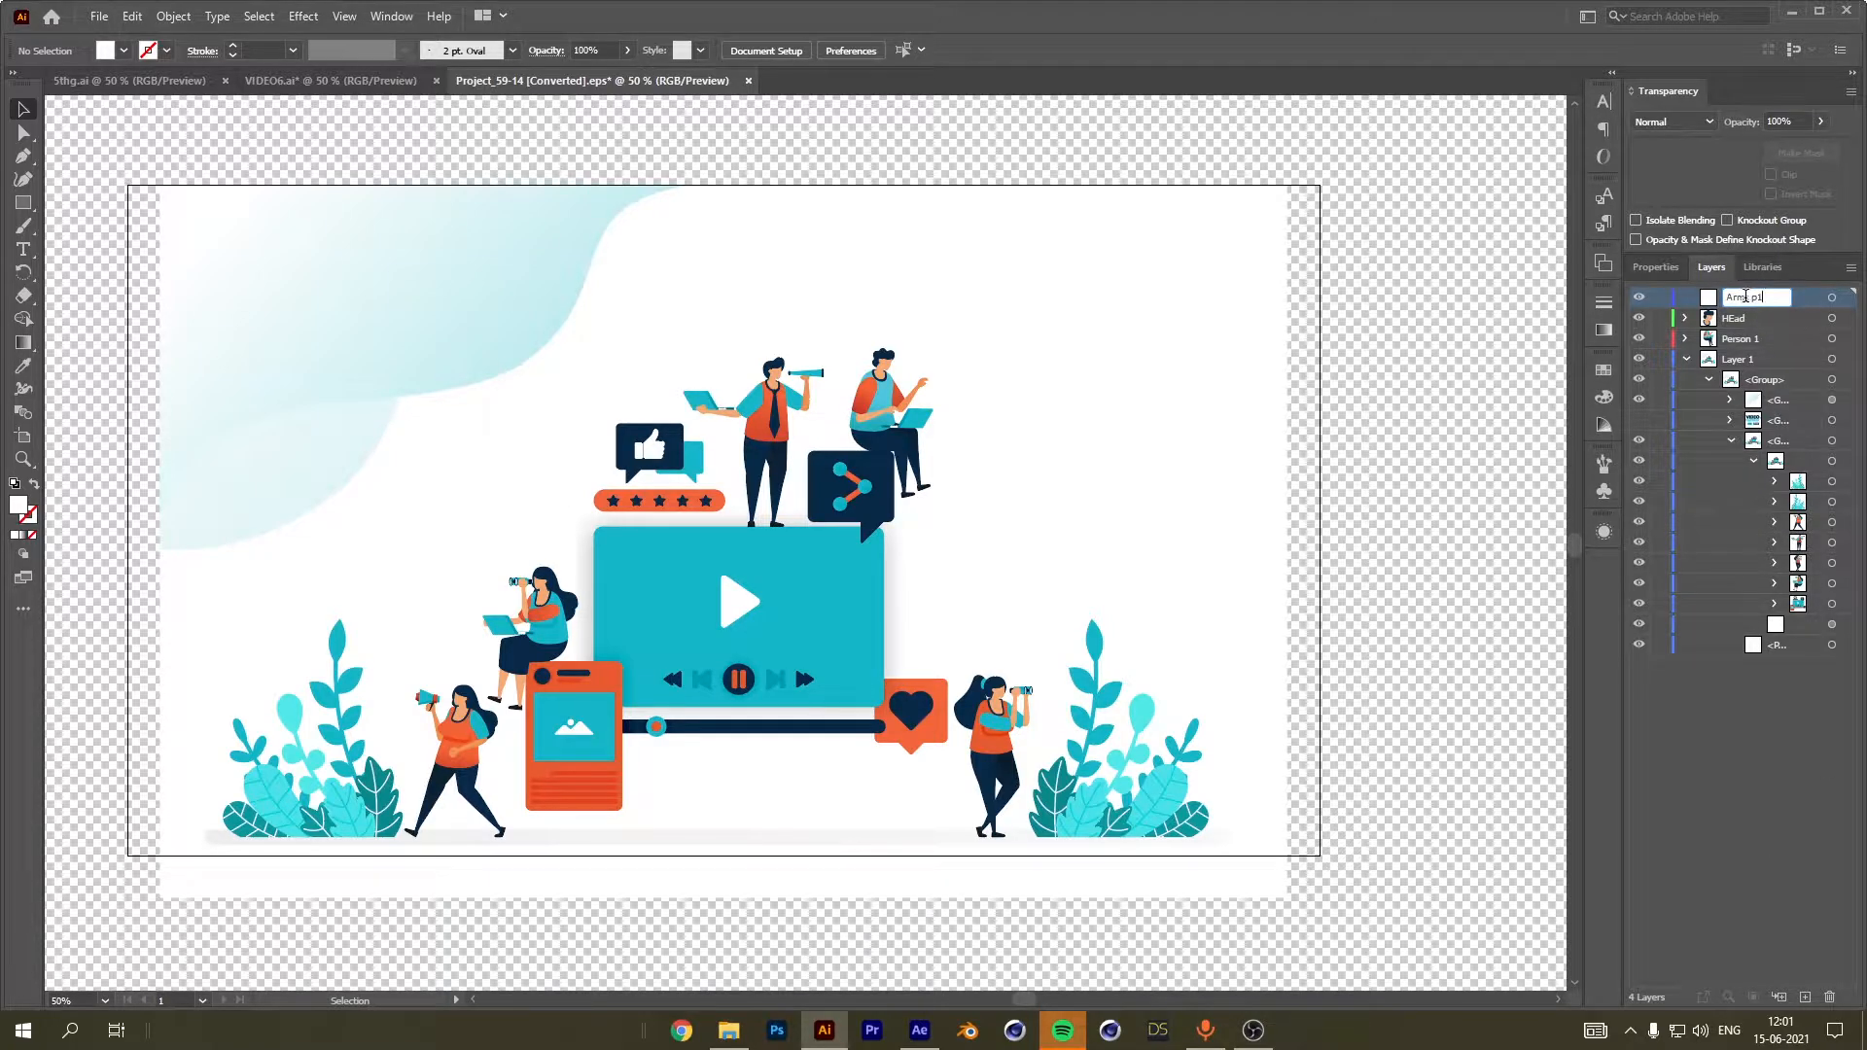
{"action": "key", "text": "BackSpace"}
{"action": "type", "text": "1"}
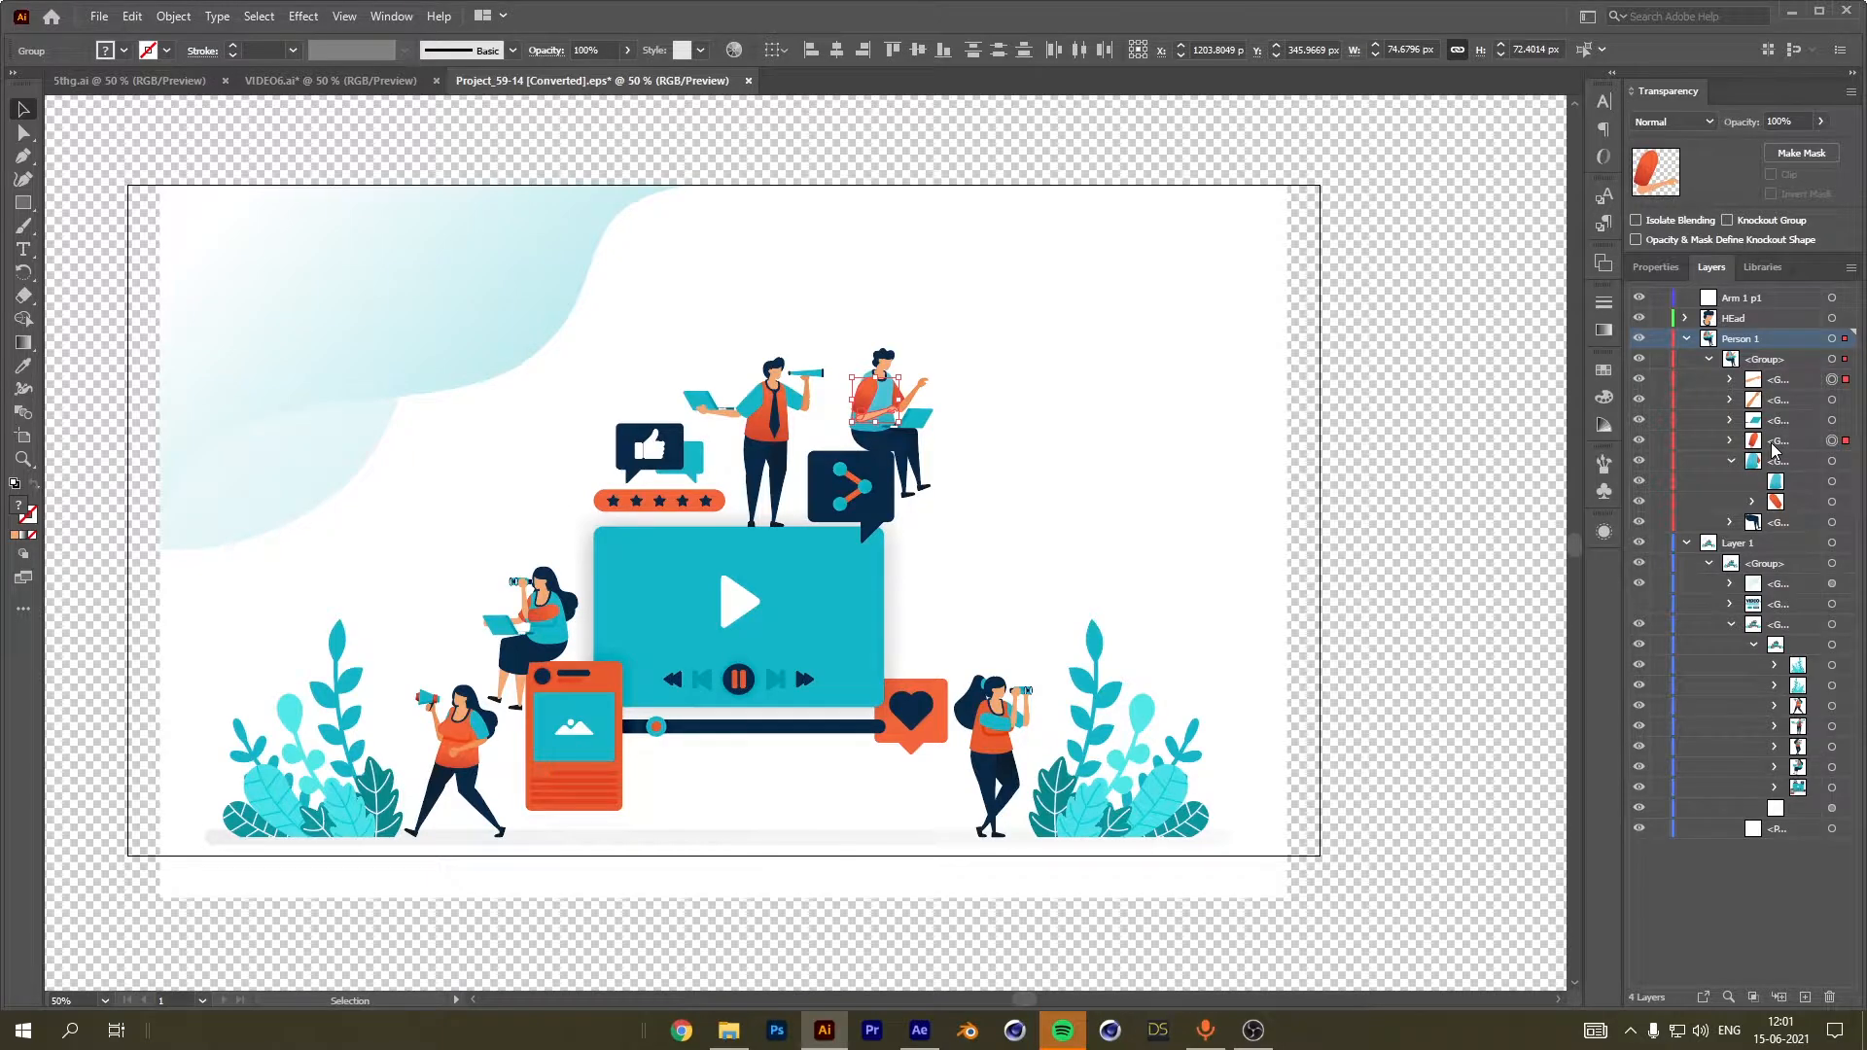
Move the sleeve and forearm groups of the seated man's laptop-side arm into Arm 1 p1 and check them by toggling visibility.
{"action": "left_click", "coordinate": [1771, 444]}
{"action": "left_click", "coordinate": [1778, 382], "text": "ctrl"}
{"action": "left_click_drag", "start_coordinate": [1779, 382], "coordinate": [1737, 299]}
{"action": "key", "text": "ctrl+shift+a"}
{"action": "left_click", "coordinate": [1640, 300]}
{"action": "left_click", "coordinate": [1639, 299]}
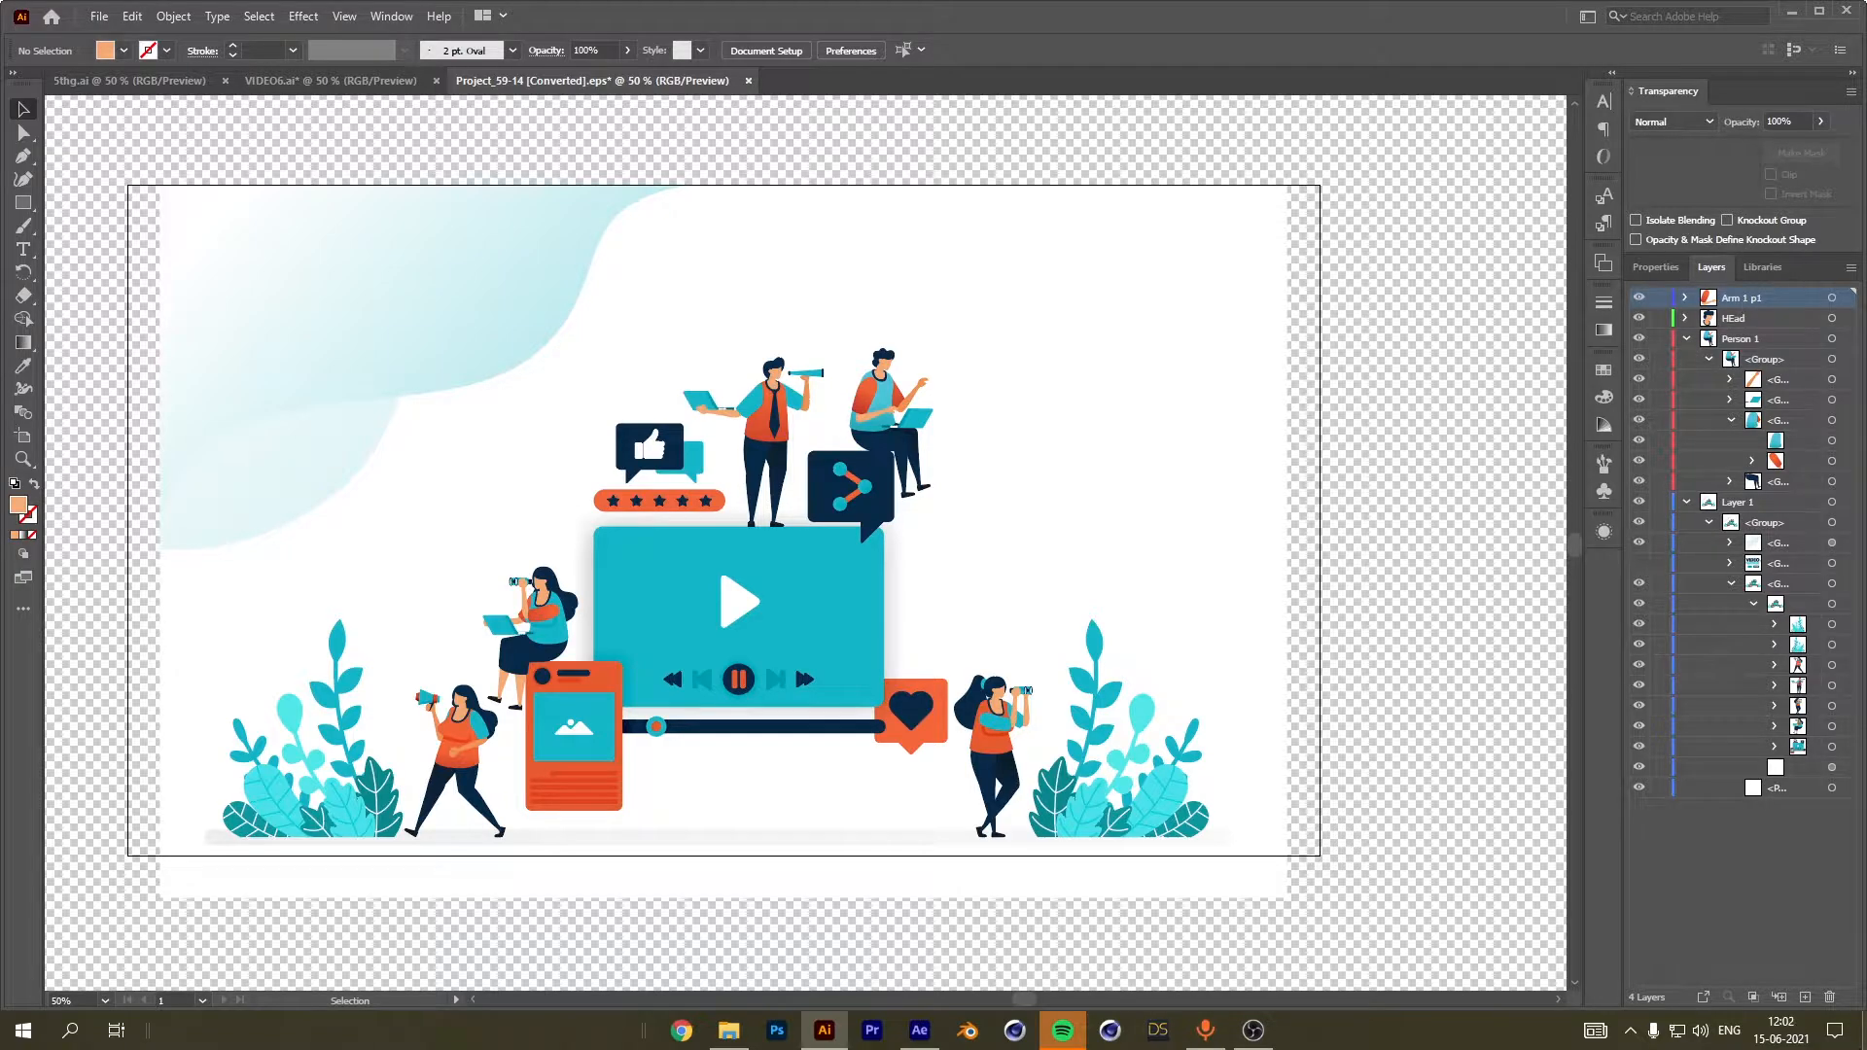
Add another layer above Arm 1 p1 and name it Arm 2 p1.
{"action": "left_click", "coordinate": [1804, 997]}
{"action": "double_click", "coordinate": [1737, 299]}
{"action": "type", "text": "Arm 2 p1"}
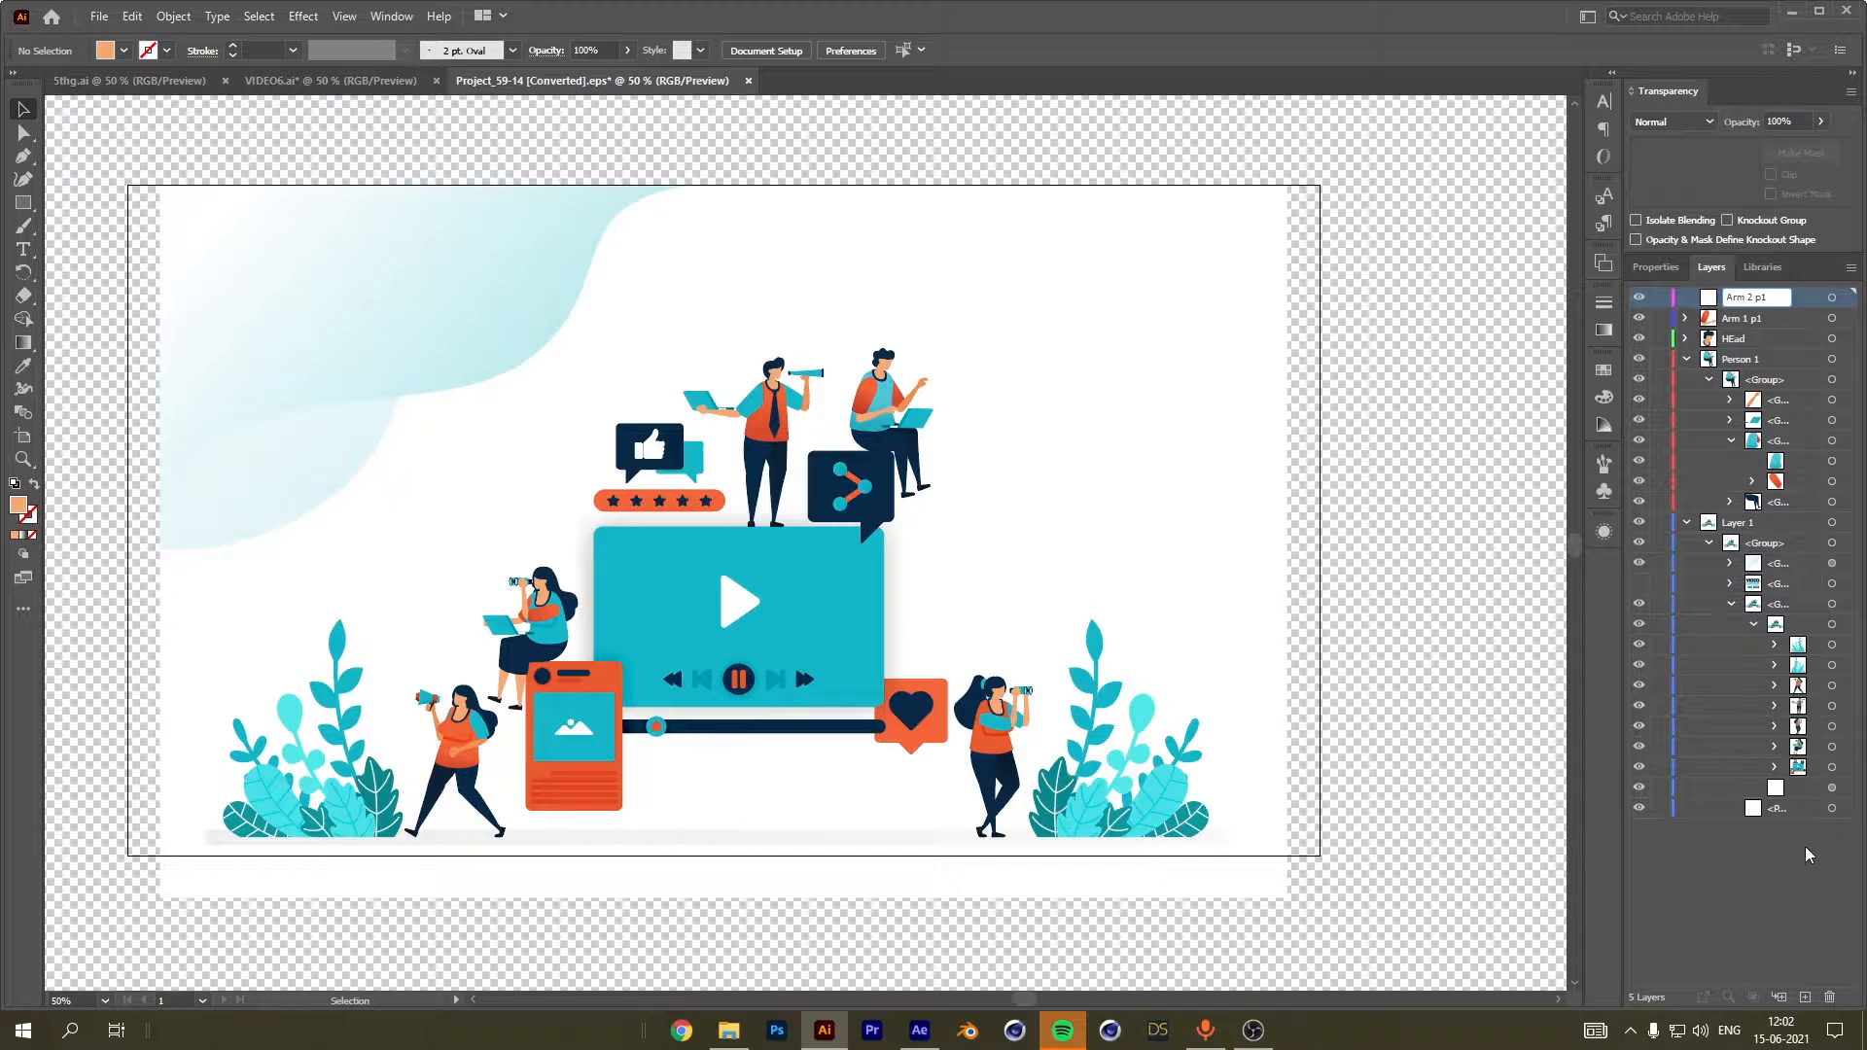
{"action": "key", "text": "Return"}
Move the forearm and sleeve groups of the seated man's raised arm from Person 1 into Arm 2 p1, checking them by toggling visibility.
{"action": "left_click", "coordinate": [1832, 481]}
{"action": "left_click", "coordinate": [1832, 400]}
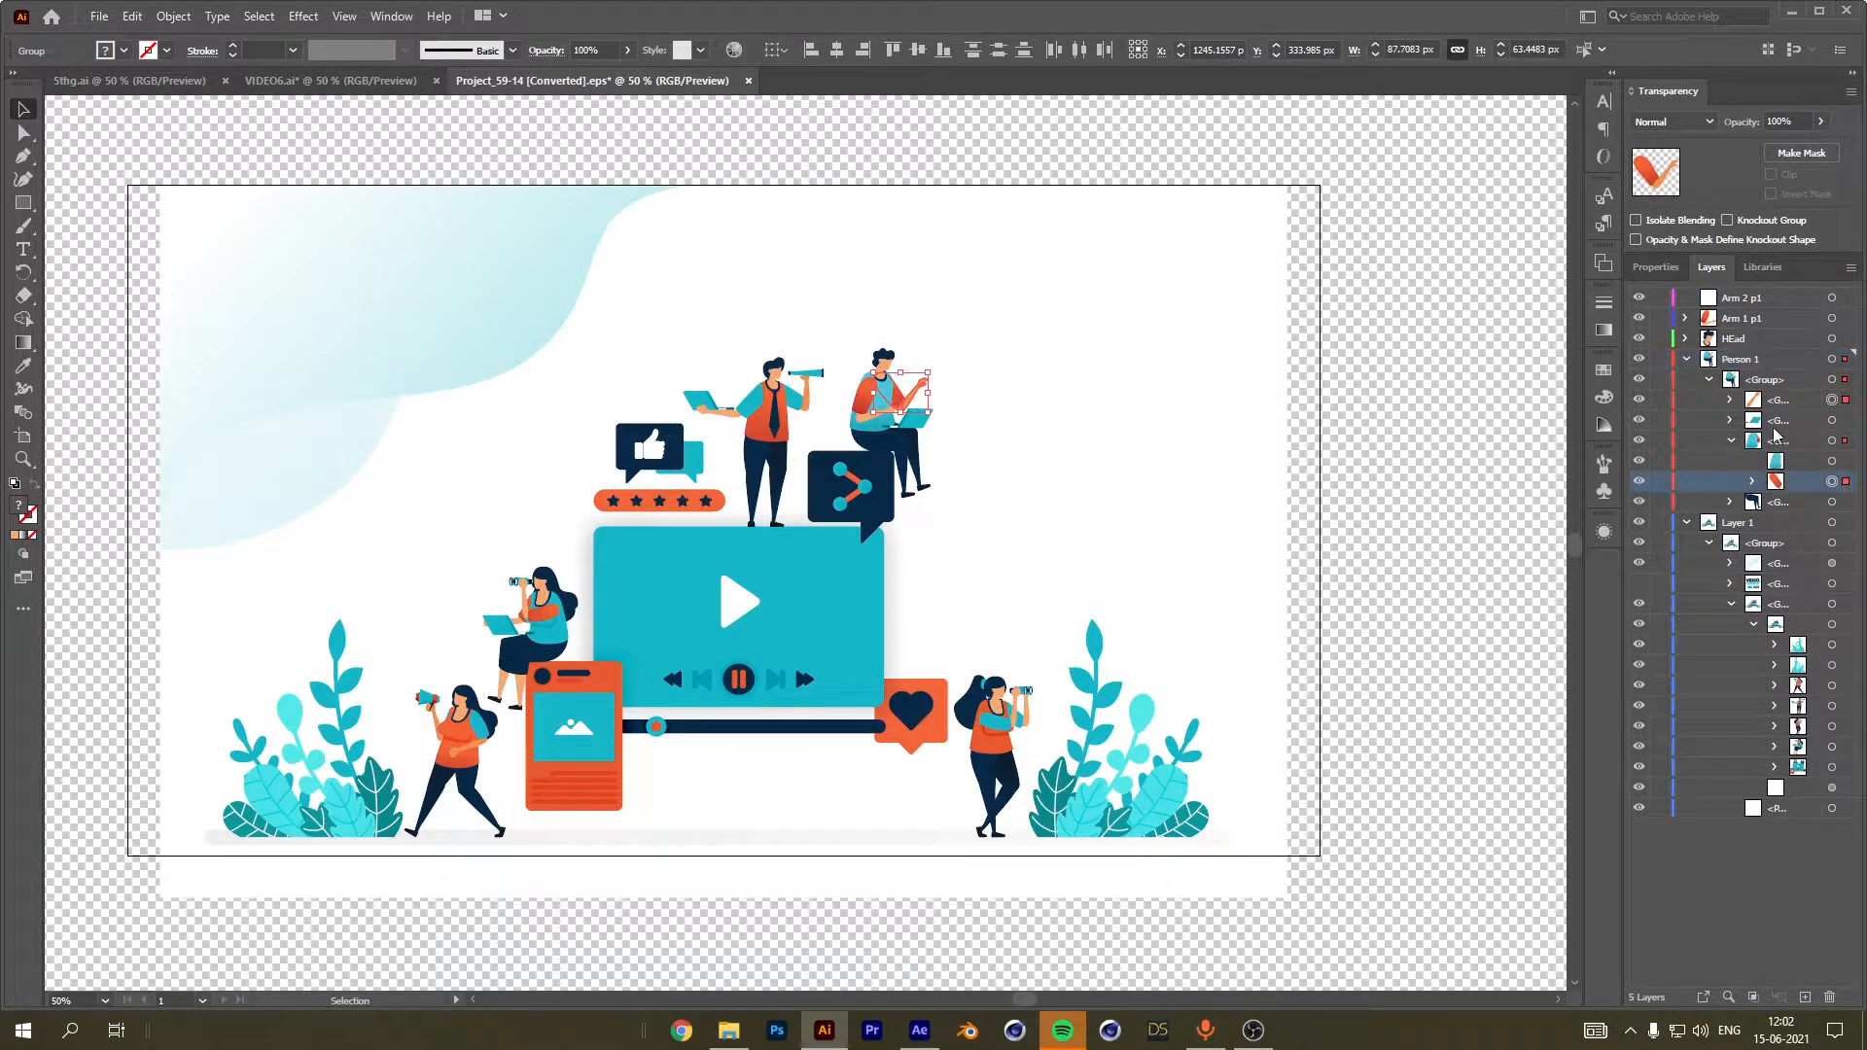
{"action": "left_click_drag", "start_coordinate": [1775, 404], "coordinate": [1746, 304]}
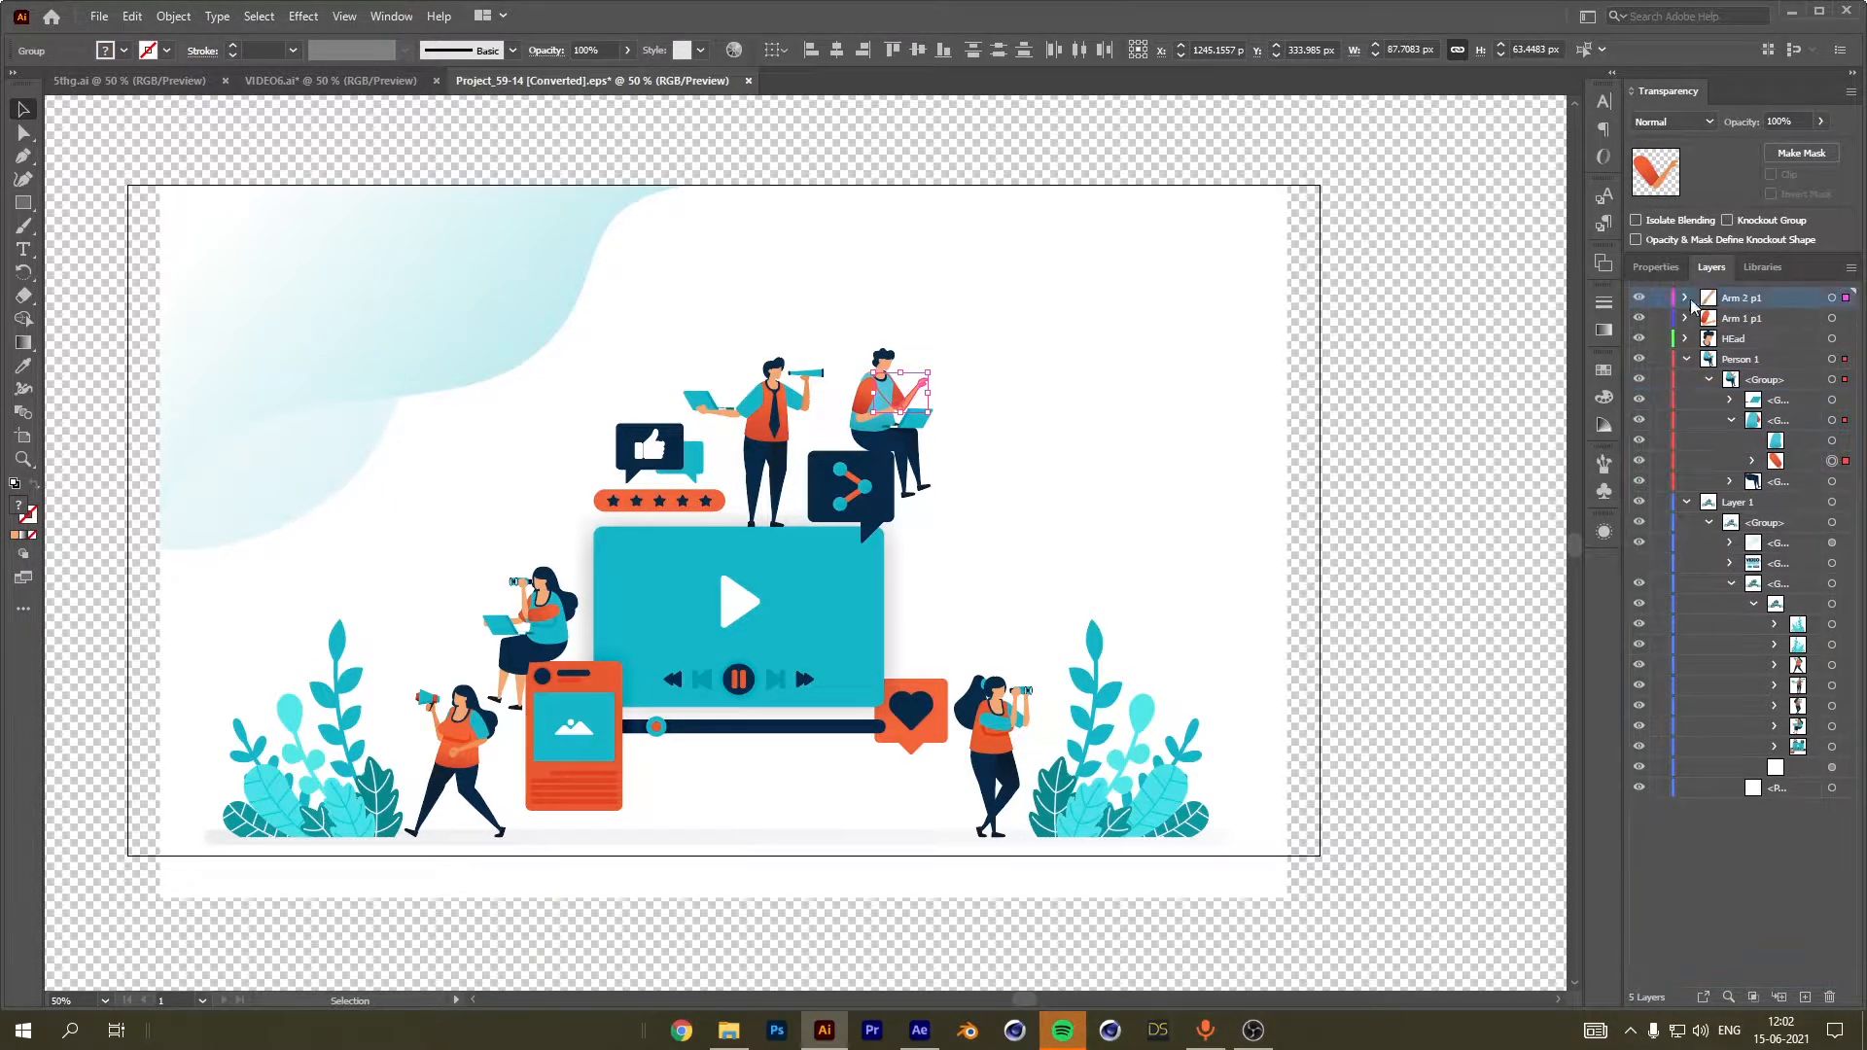
{"action": "left_click", "coordinate": [1637, 299]}
{"action": "left_click", "coordinate": [1637, 300]}
{"action": "left_click", "coordinate": [1637, 299]}
{"action": "left_click", "coordinate": [1637, 299]}
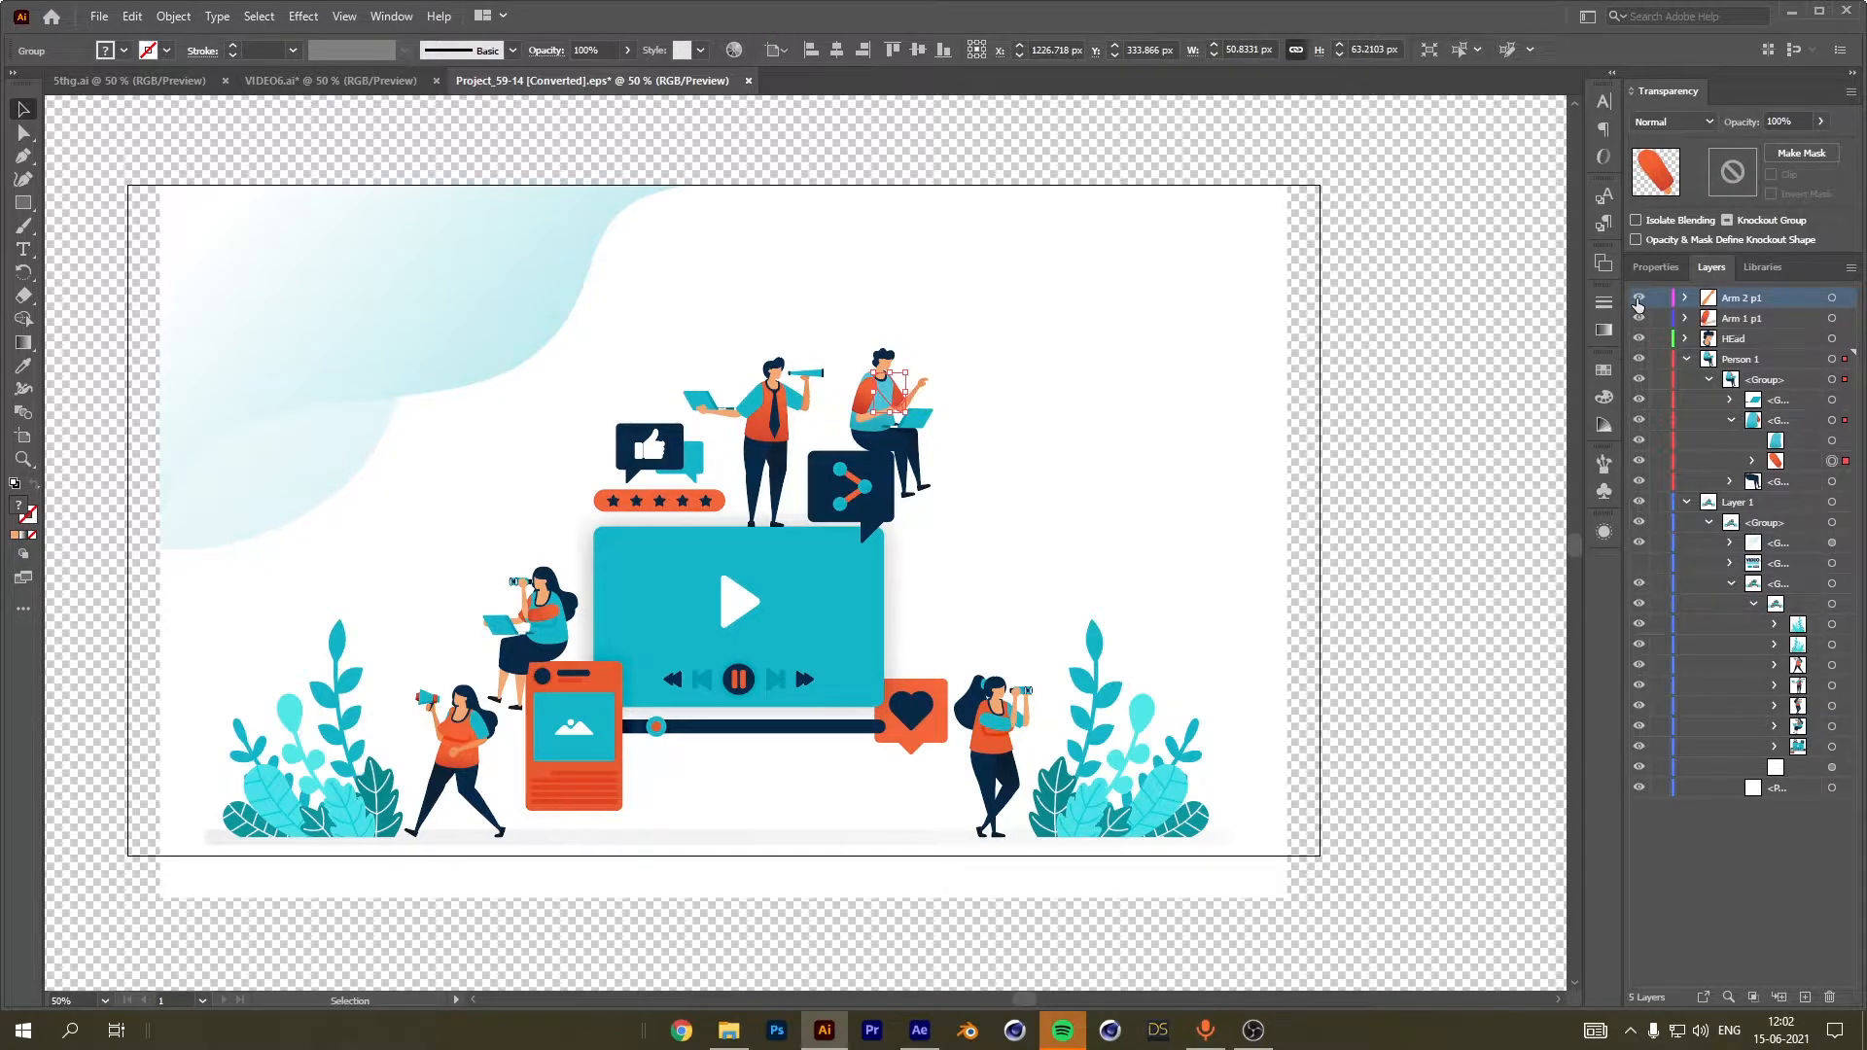
{"action": "left_click_drag", "start_coordinate": [1776, 461], "coordinate": [1653, 304]}
{"action": "left_click", "coordinate": [1637, 299]}
{"action": "left_click", "coordinate": [1637, 300]}
Collapse Person 1, move the Arm 2 p1 layer directly below it, and check the stacking by toggling layer visibility.
{"action": "left_click", "coordinate": [1687, 358]}
{"action": "left_click_drag", "start_coordinate": [1750, 309], "coordinate": [1747, 377]}
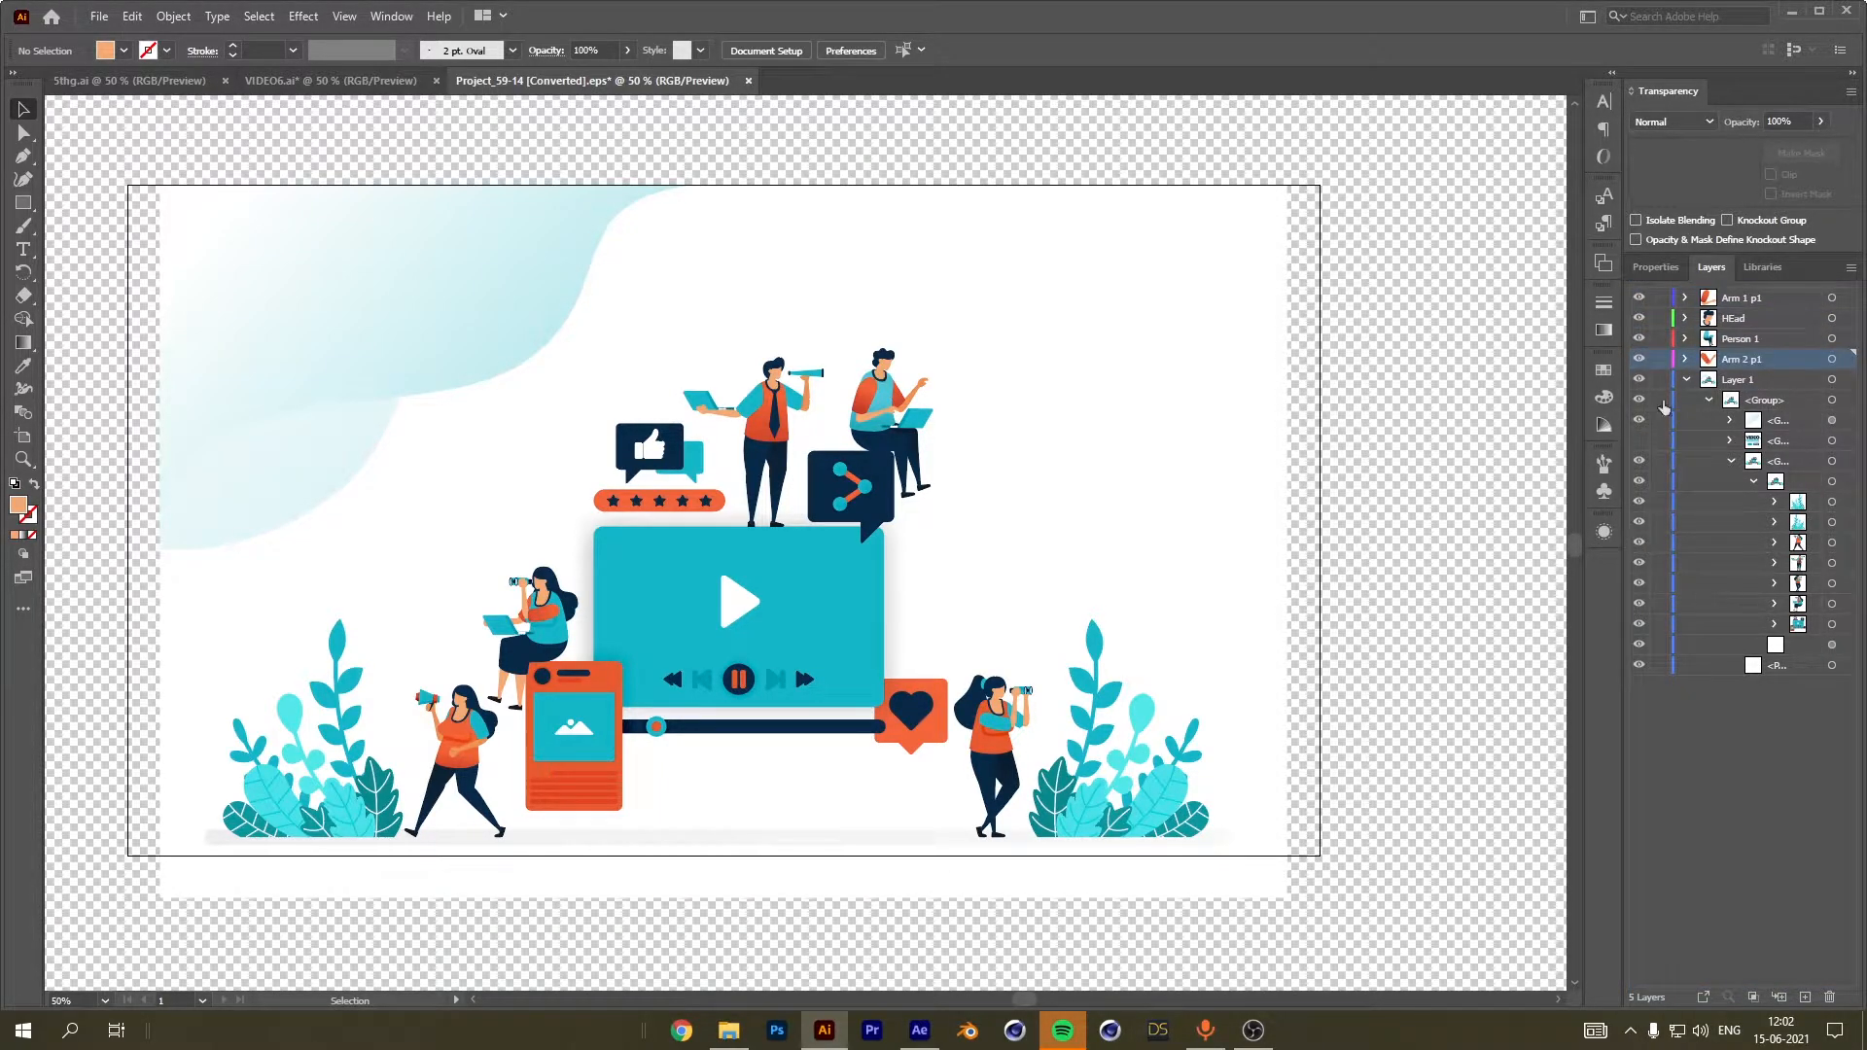
{"action": "left_click", "coordinate": [1640, 359]}
{"action": "left_click", "coordinate": [1640, 360]}
{"action": "left_click", "coordinate": [1640, 313]}
{"action": "left_click", "coordinate": [1639, 313]}
{"action": "left_click", "coordinate": [1639, 313]}
{"action": "left_click", "coordinate": [1640, 313]}
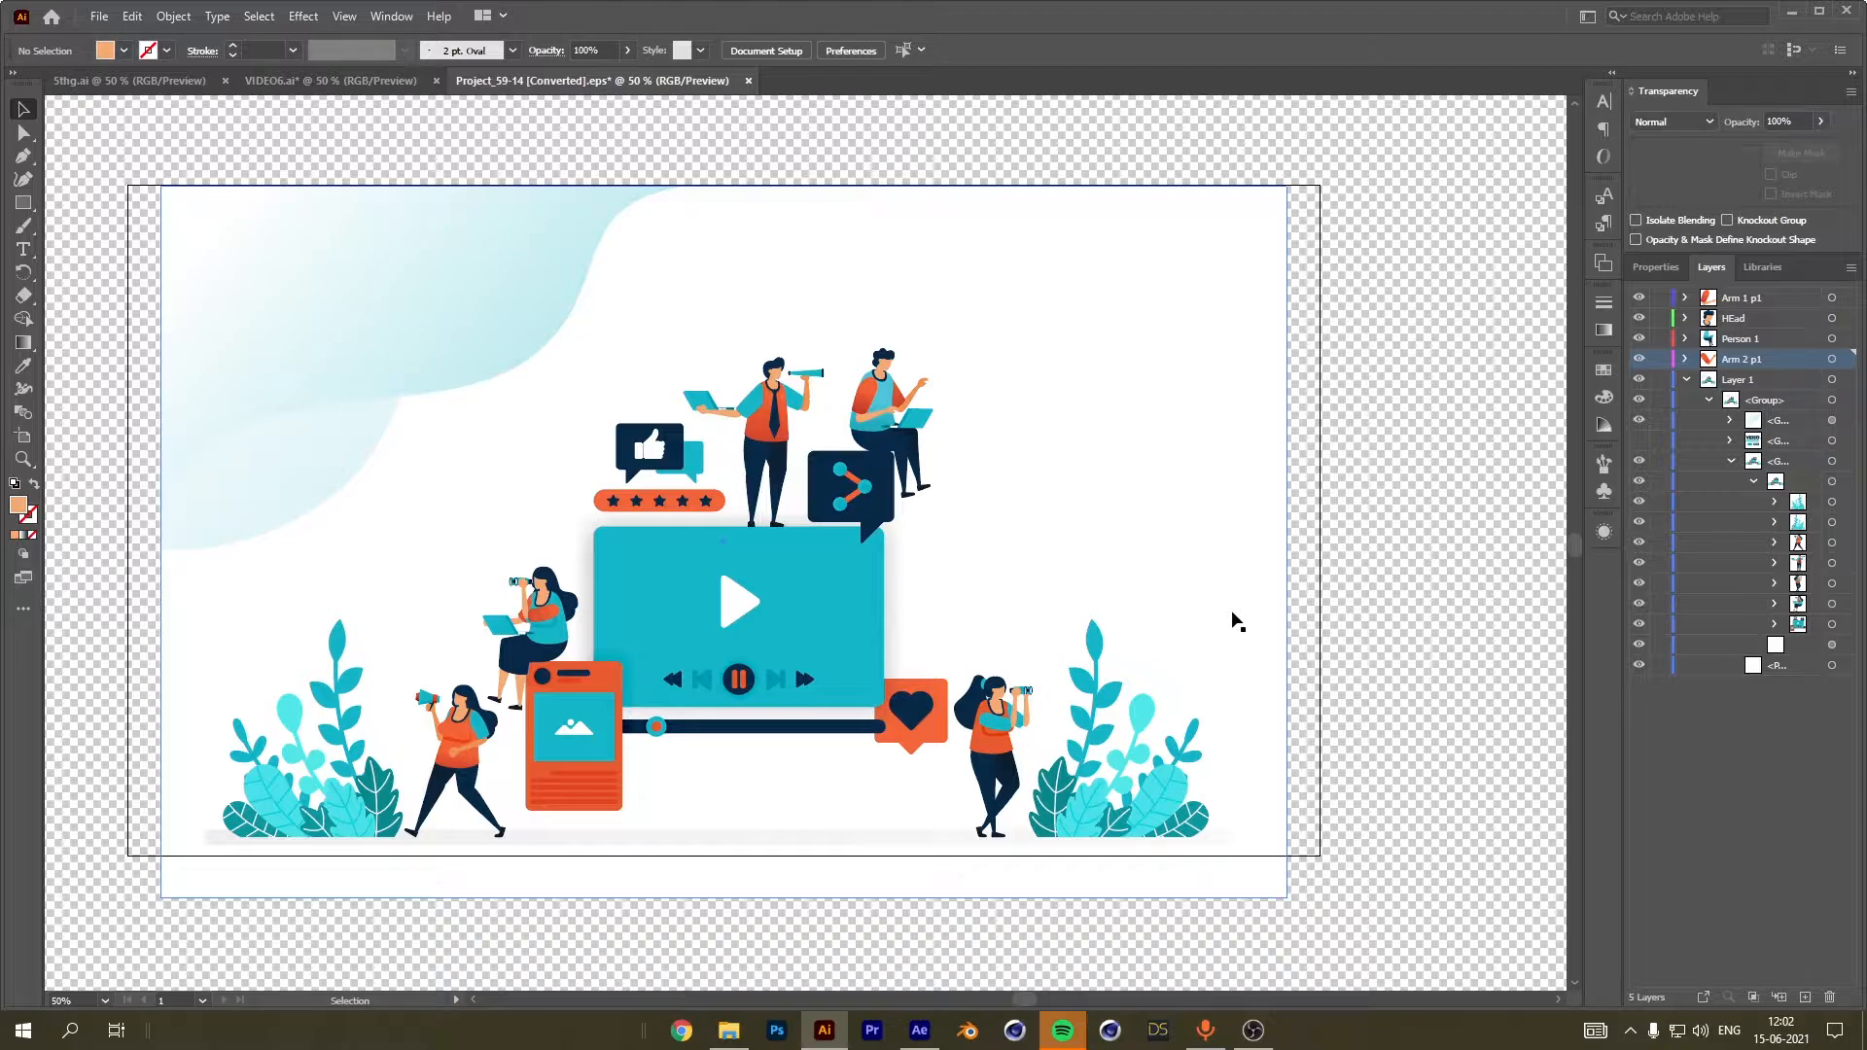
Collapse Layer 1 and target the separated body-part layers one by one to review their artwork, then clear the selection.
{"action": "left_click", "coordinate": [1688, 380]}
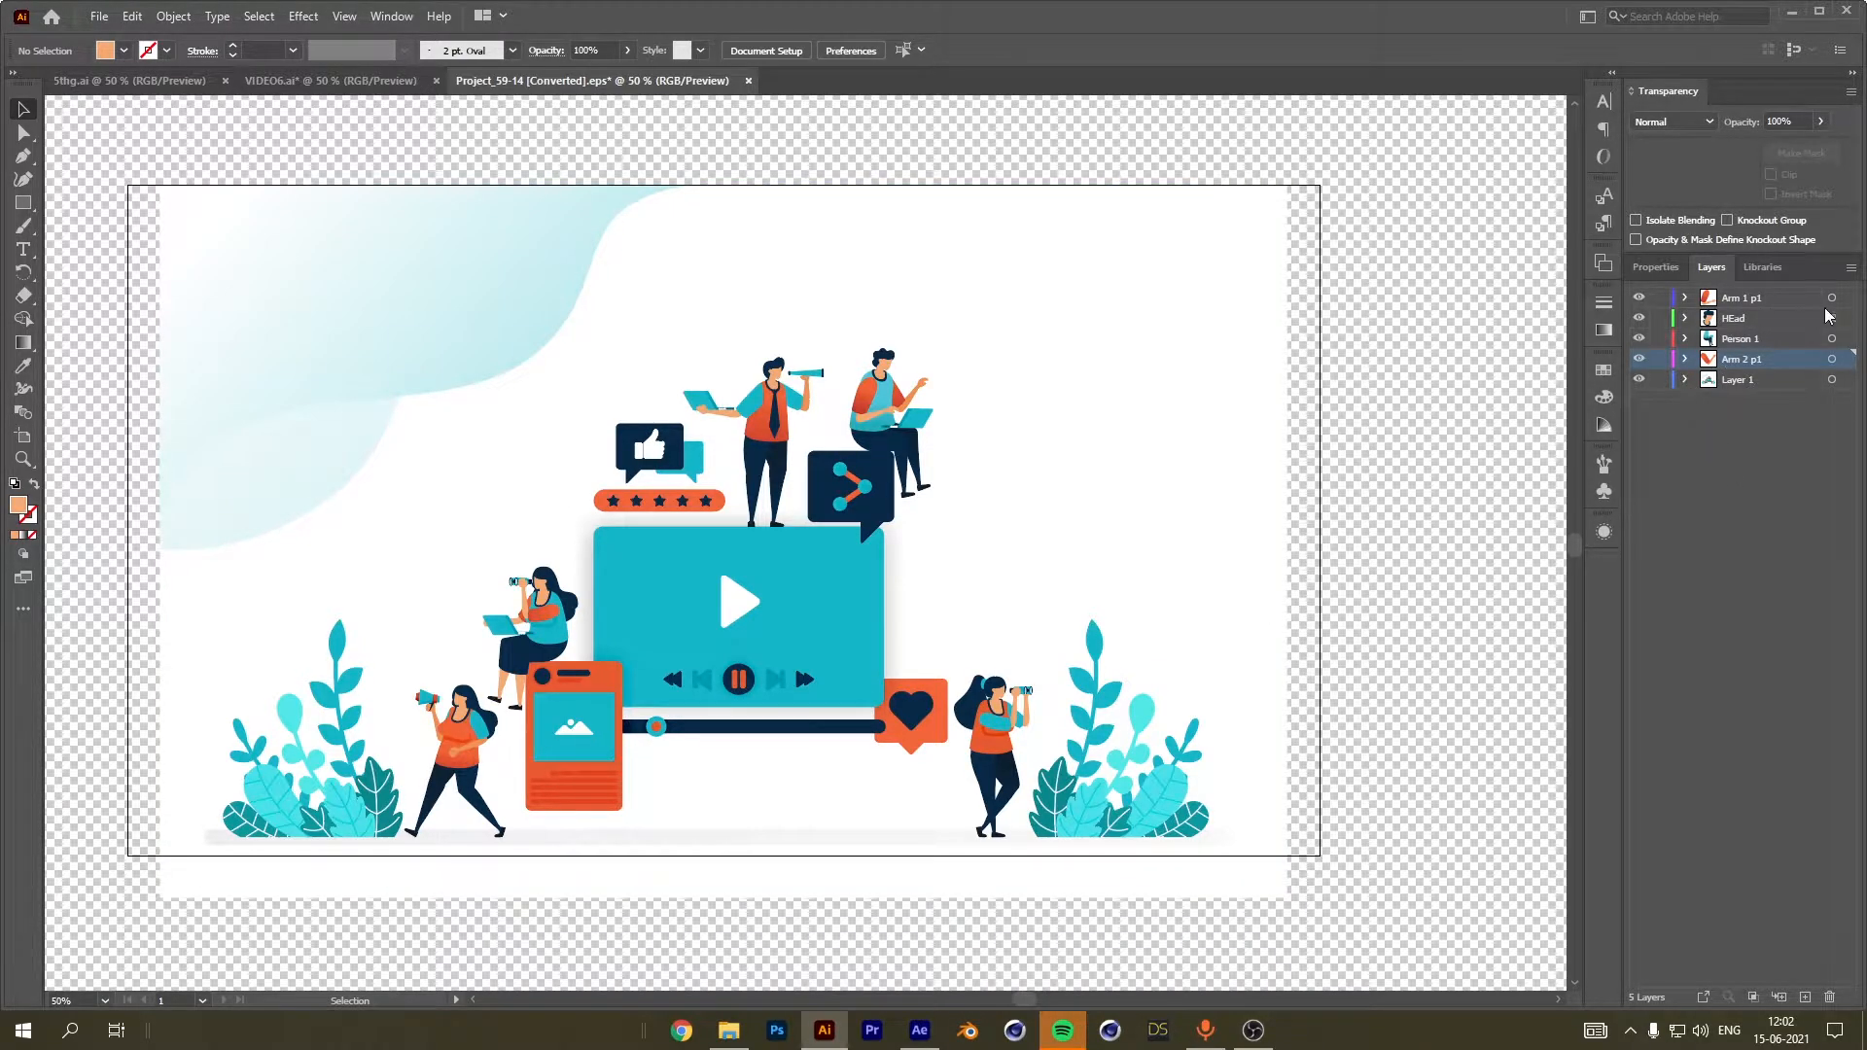
{"action": "left_click", "coordinate": [1834, 338]}
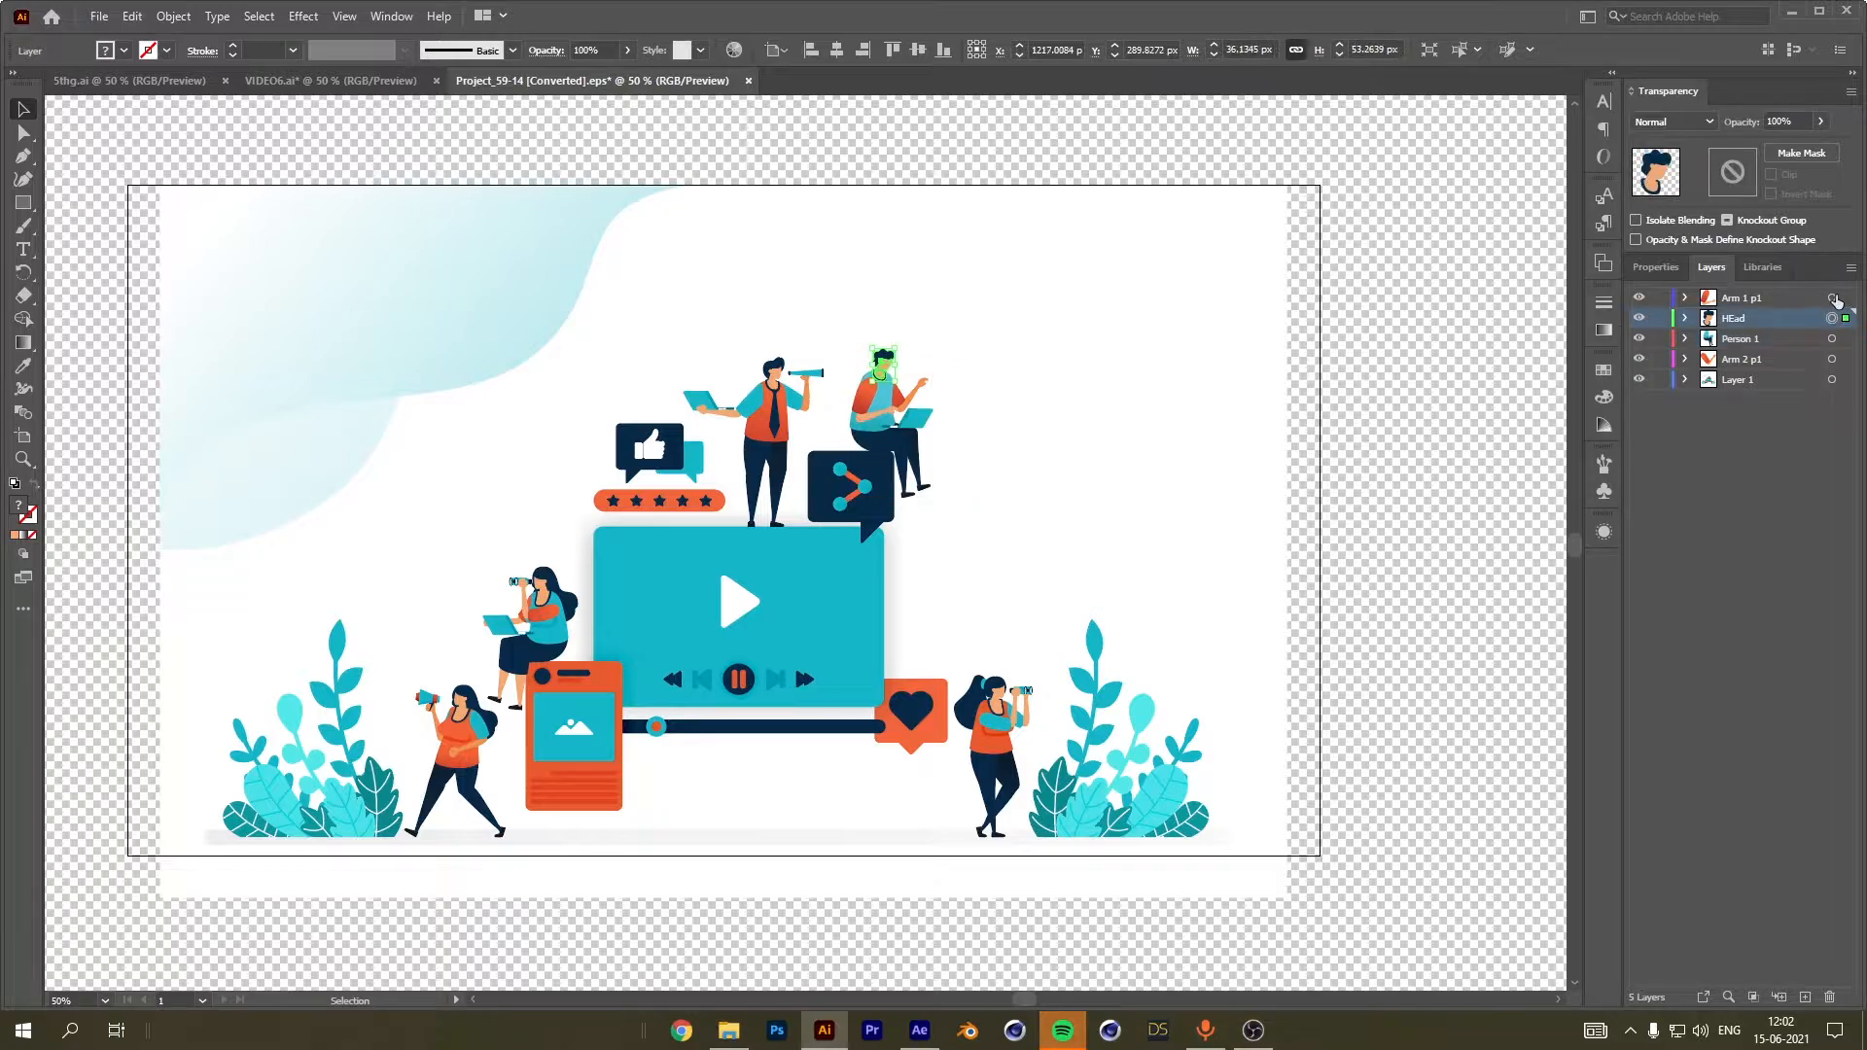
{"action": "left_click", "coordinate": [1834, 297]}
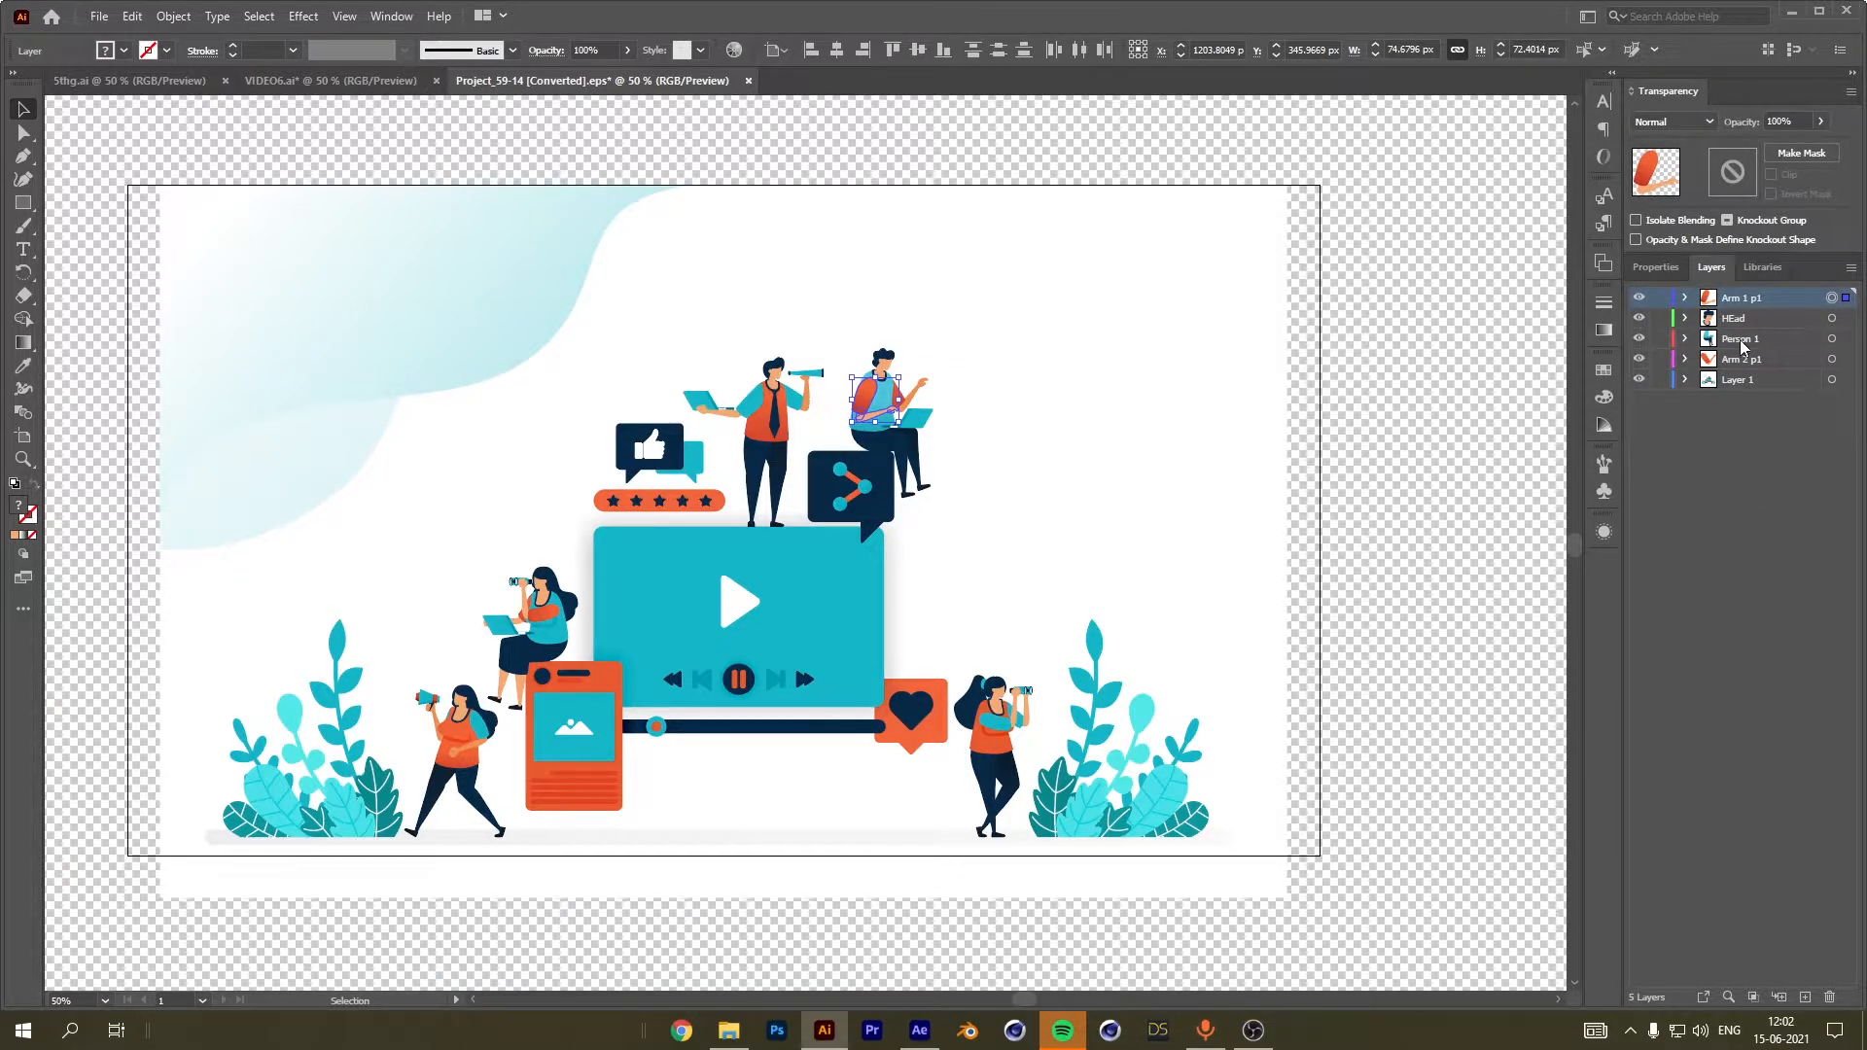
{"action": "left_click", "coordinate": [1378, 325]}
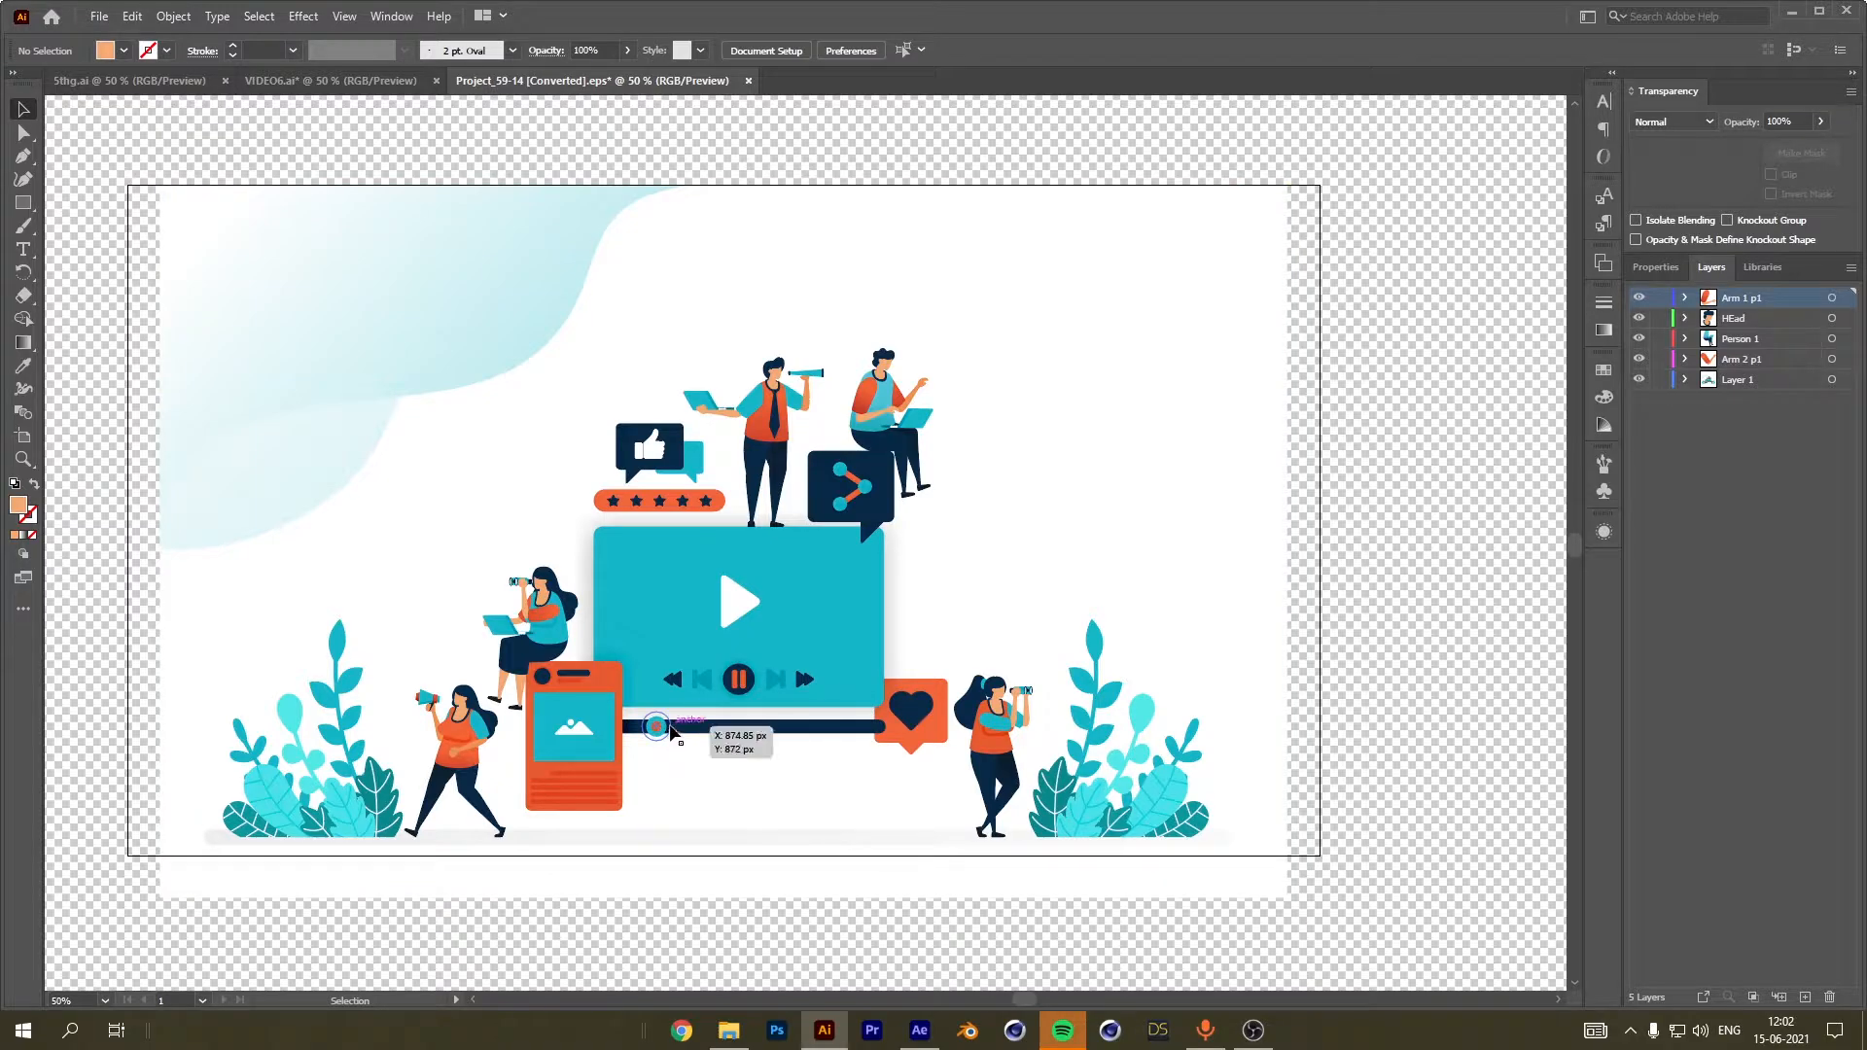
Switch to After Effects and preview the 3rd scene in the MAIN composition.
{"action": "left_click", "coordinate": [919, 1030]}
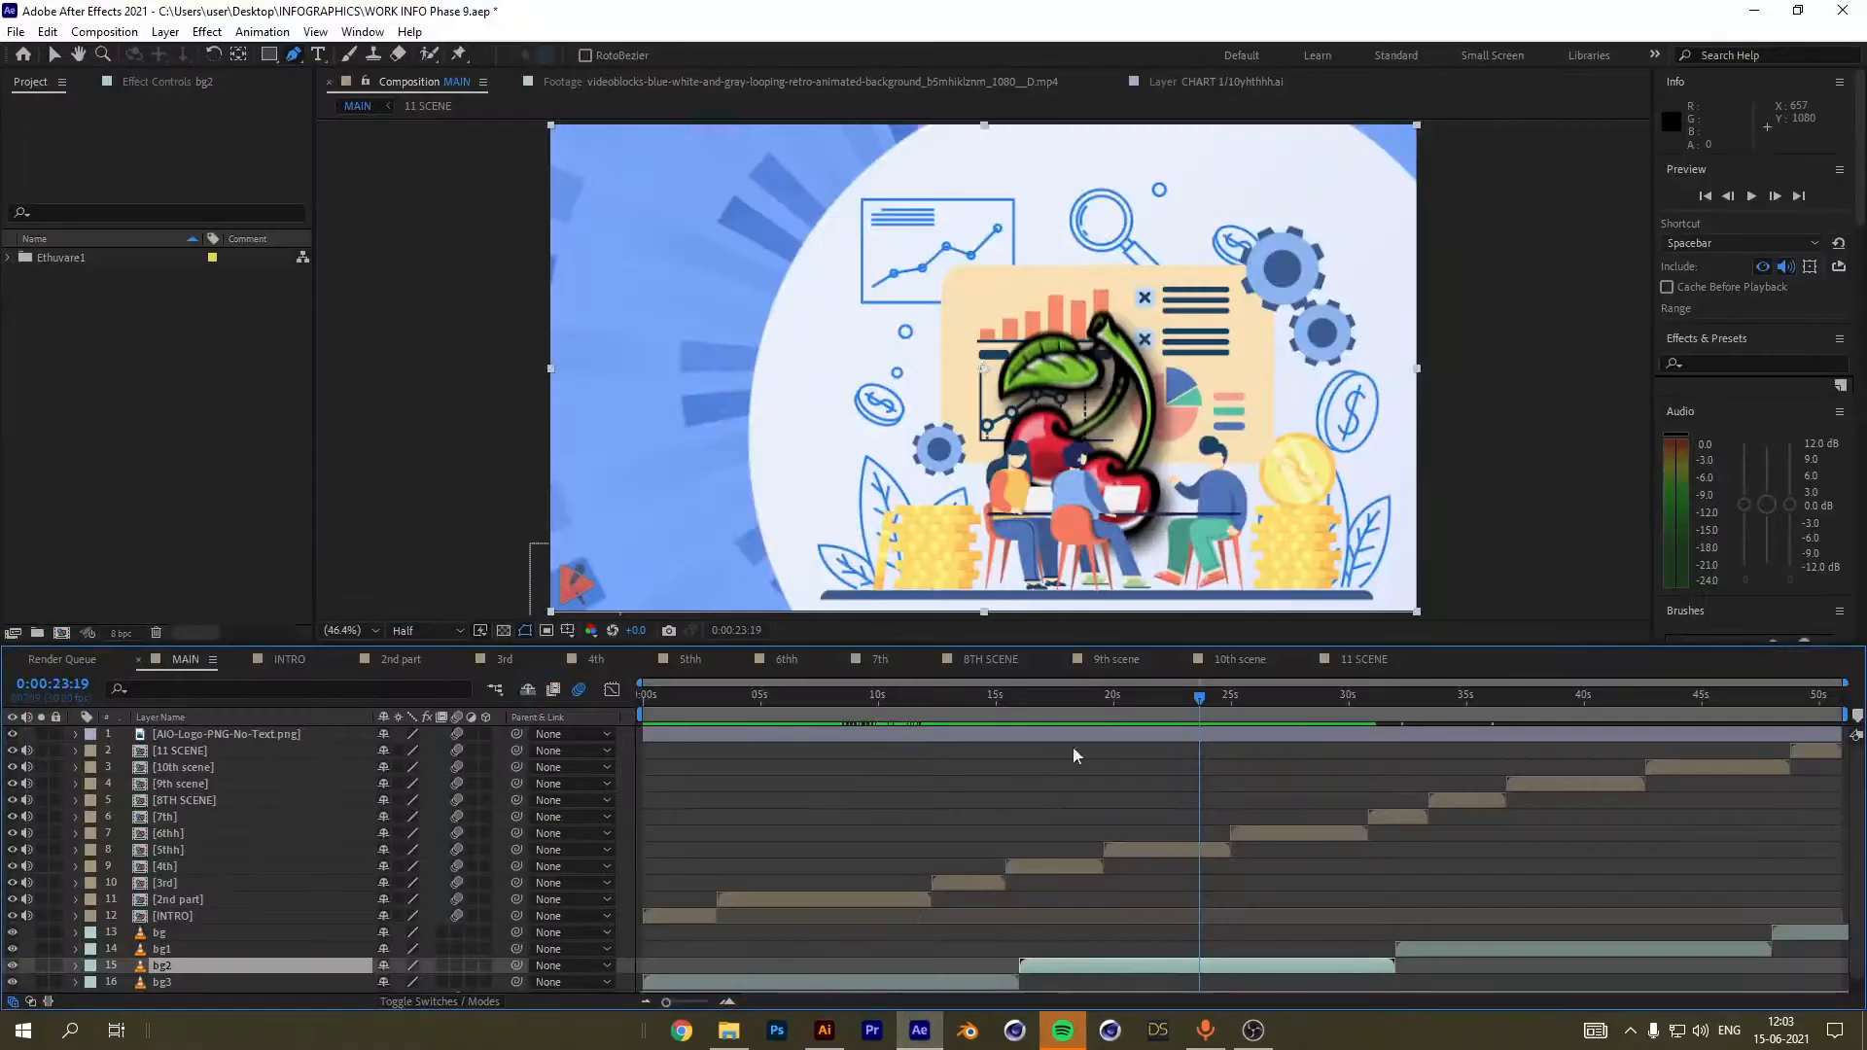
{"action": "left_click_drag", "start_coordinate": [1198, 704], "coordinate": [931, 768]}
{"action": "key", "text": "space"}
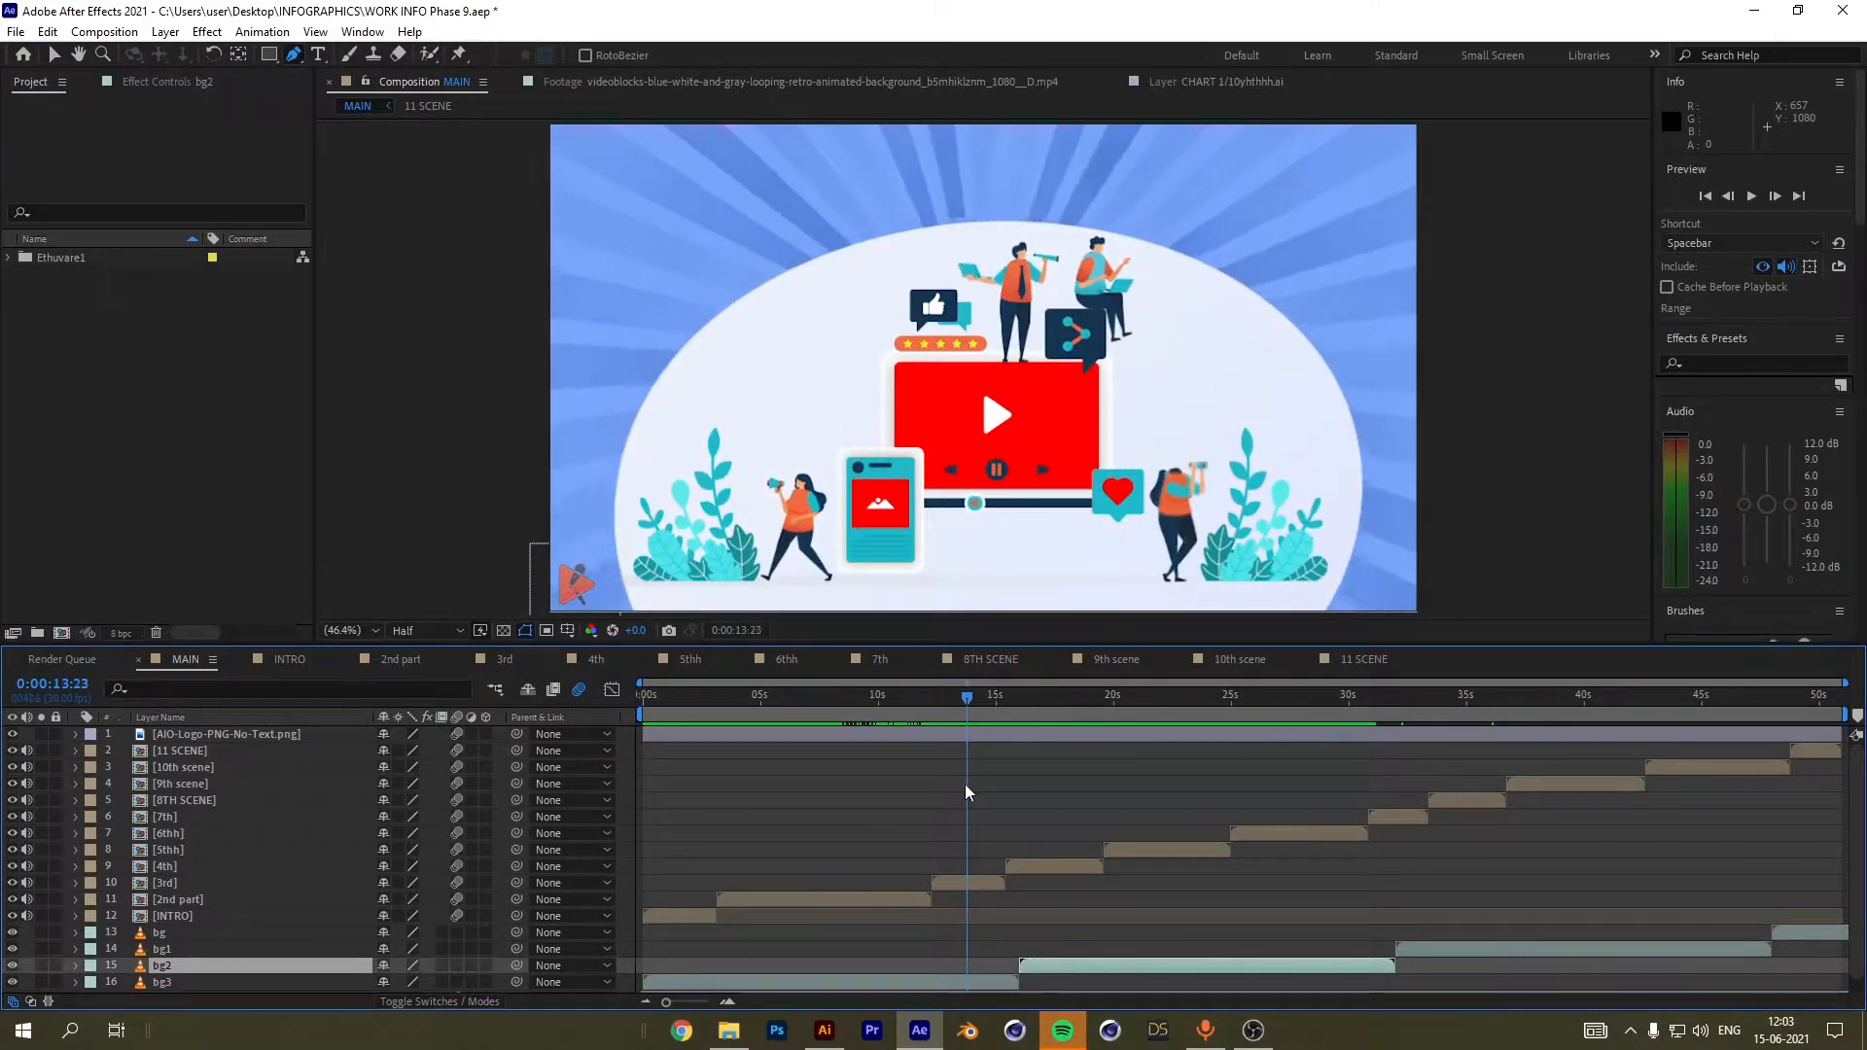
{"action": "mouse_move", "coordinate": [981, 792]}
{"action": "left_mouse_down"}
{"action": "mouse_move", "coordinate": [938, 807]}
{"action": "mouse_move", "coordinate": [986, 809]}
{"action": "left_mouse_up"}
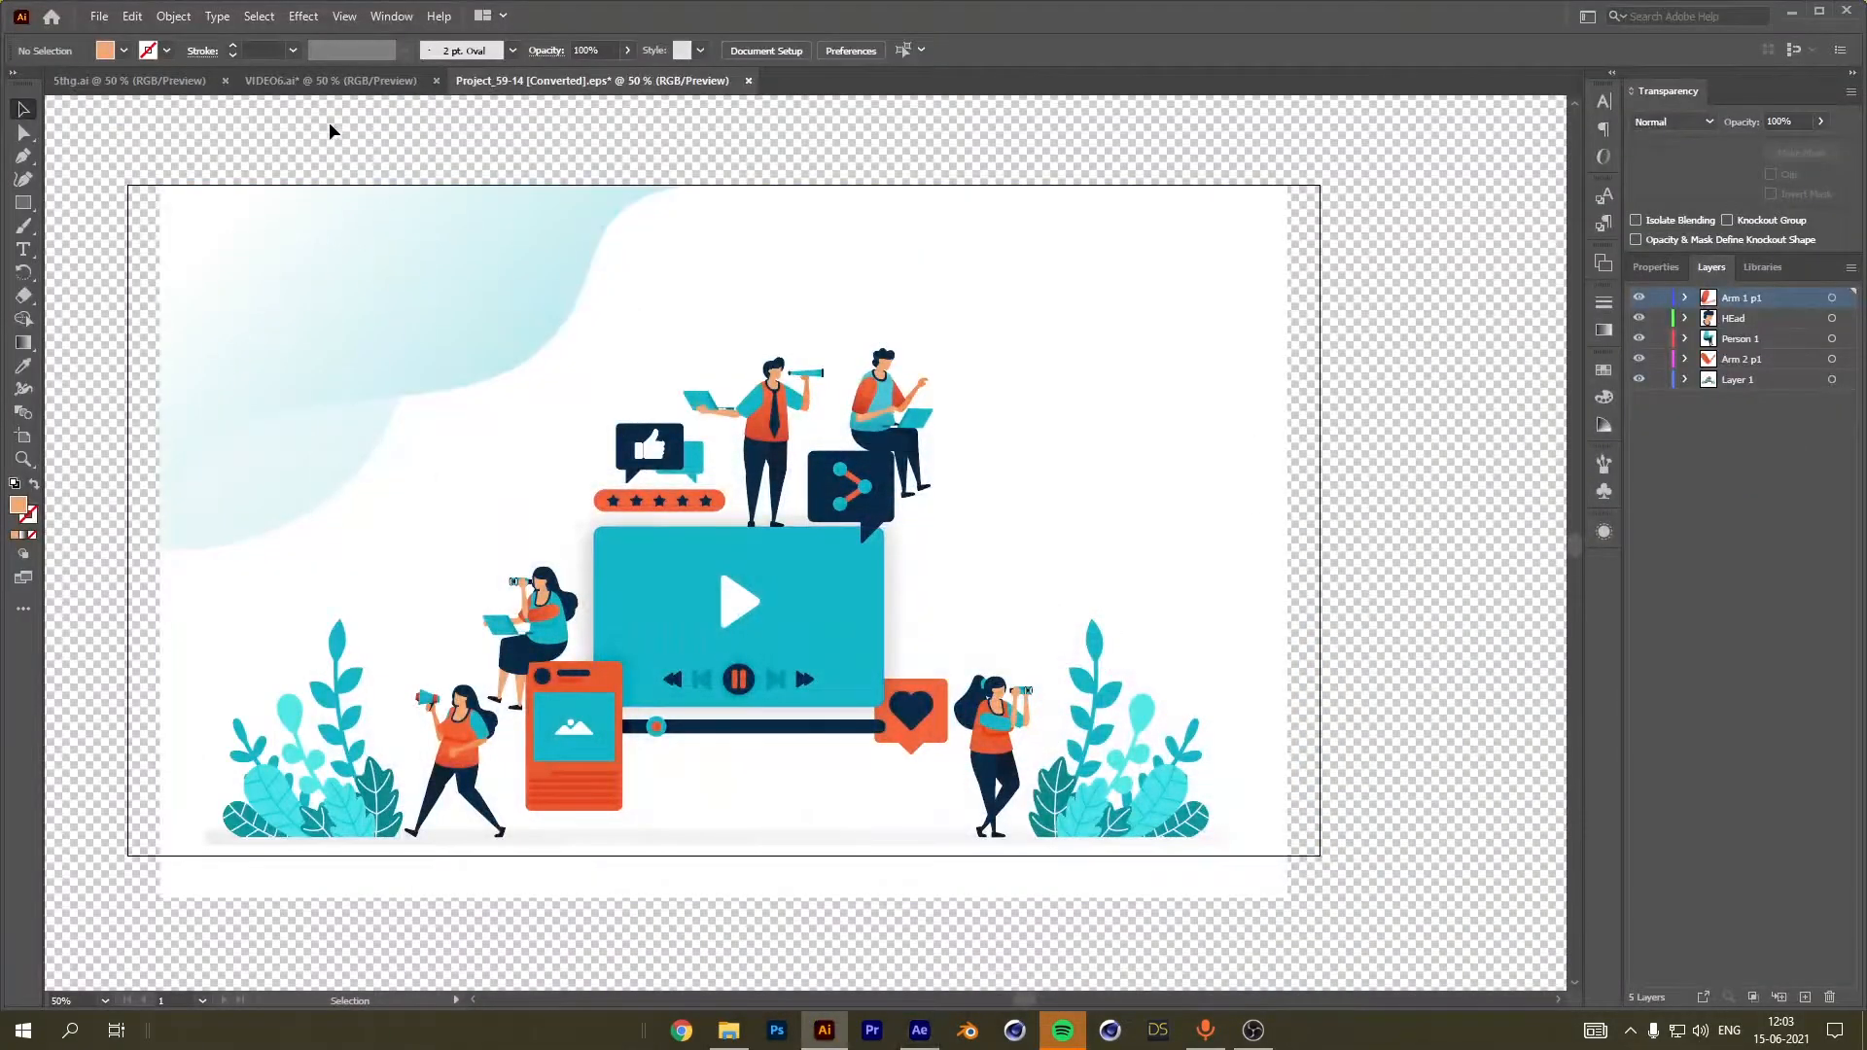
Switch to Illustrator's VIDEO6.ai document and examine the BG, SHADOW and LEAF 1 layers by toggling visibility, then select MAIN BOARD.
{"action": "left_click", "coordinate": [323, 83]}
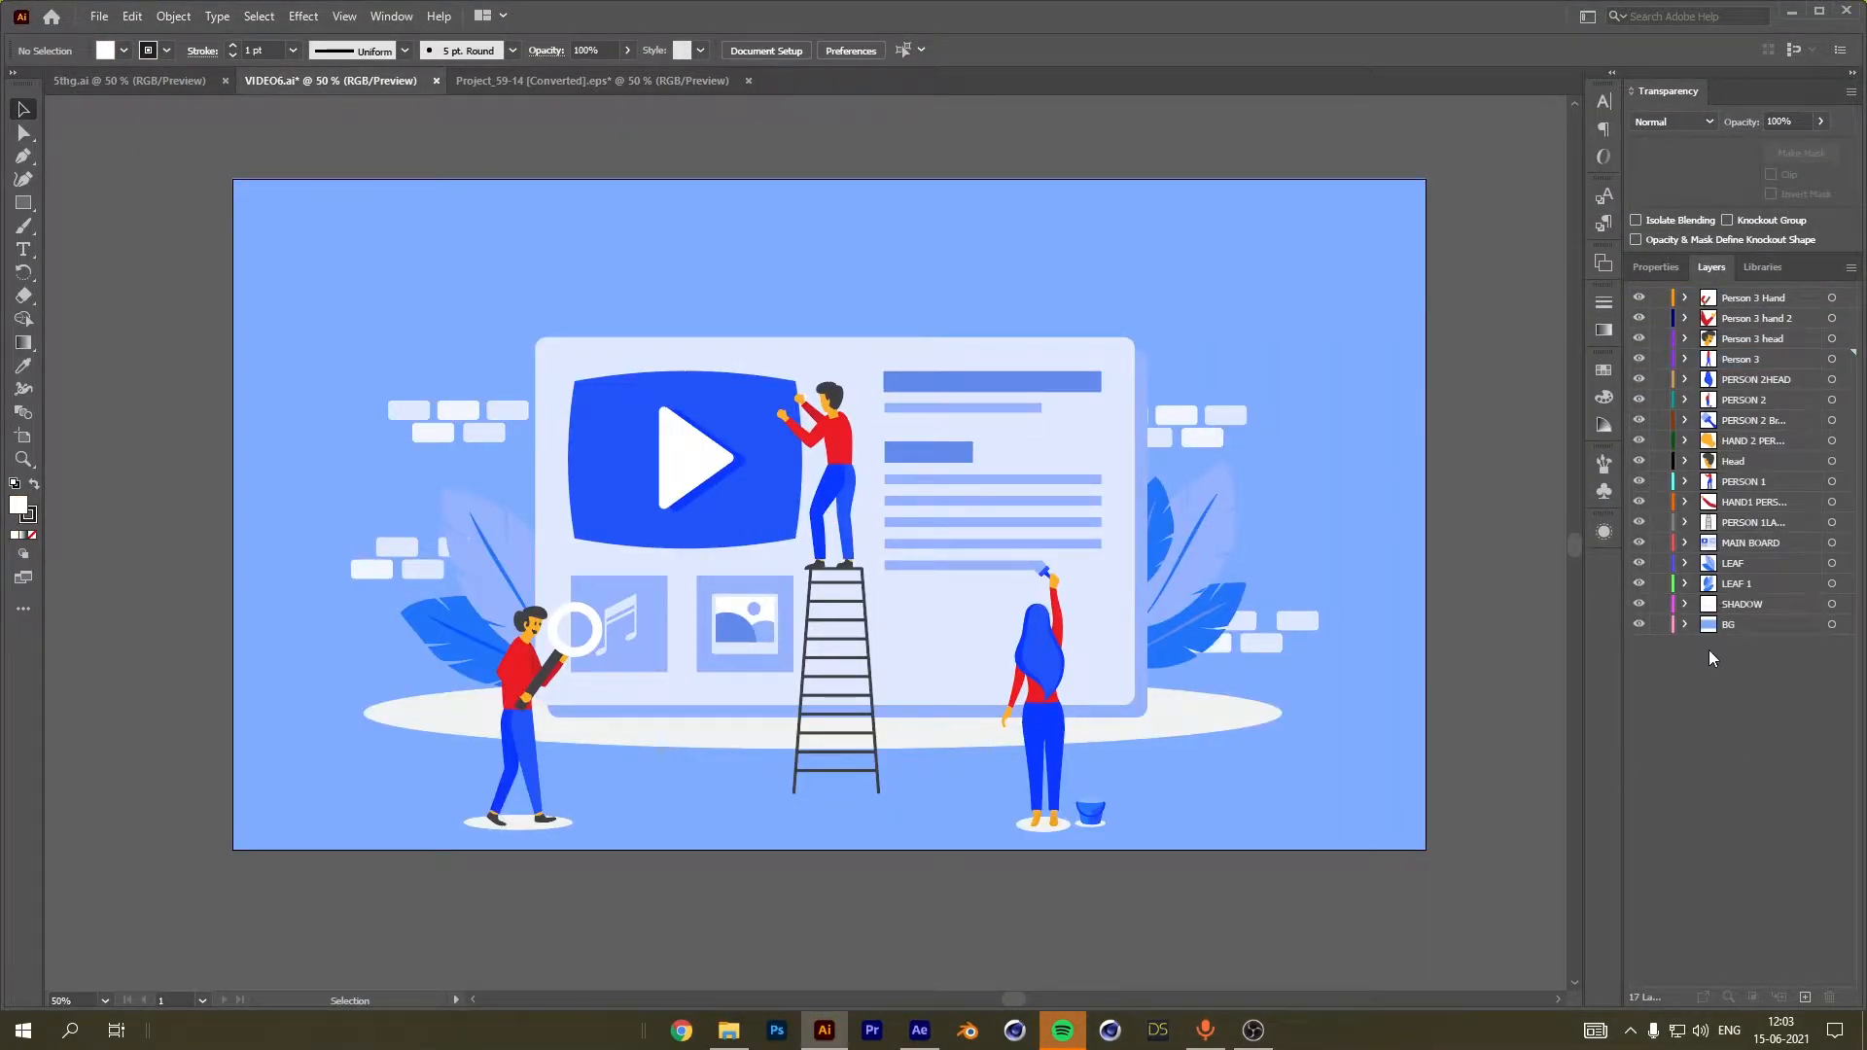
{"action": "left_click", "coordinate": [1640, 624]}
{"action": "left_click", "coordinate": [1639, 624]}
{"action": "left_click", "coordinate": [1639, 603]}
{"action": "left_click", "coordinate": [1639, 604]}
{"action": "left_click", "coordinate": [1640, 604]}
{"action": "left_click", "coordinate": [1639, 603]}
{"action": "left_click", "coordinate": [1639, 604]}
{"action": "left_click", "coordinate": [1640, 604]}
{"action": "left_click", "coordinate": [1639, 584]}
{"action": "left_click", "coordinate": [1639, 583]}
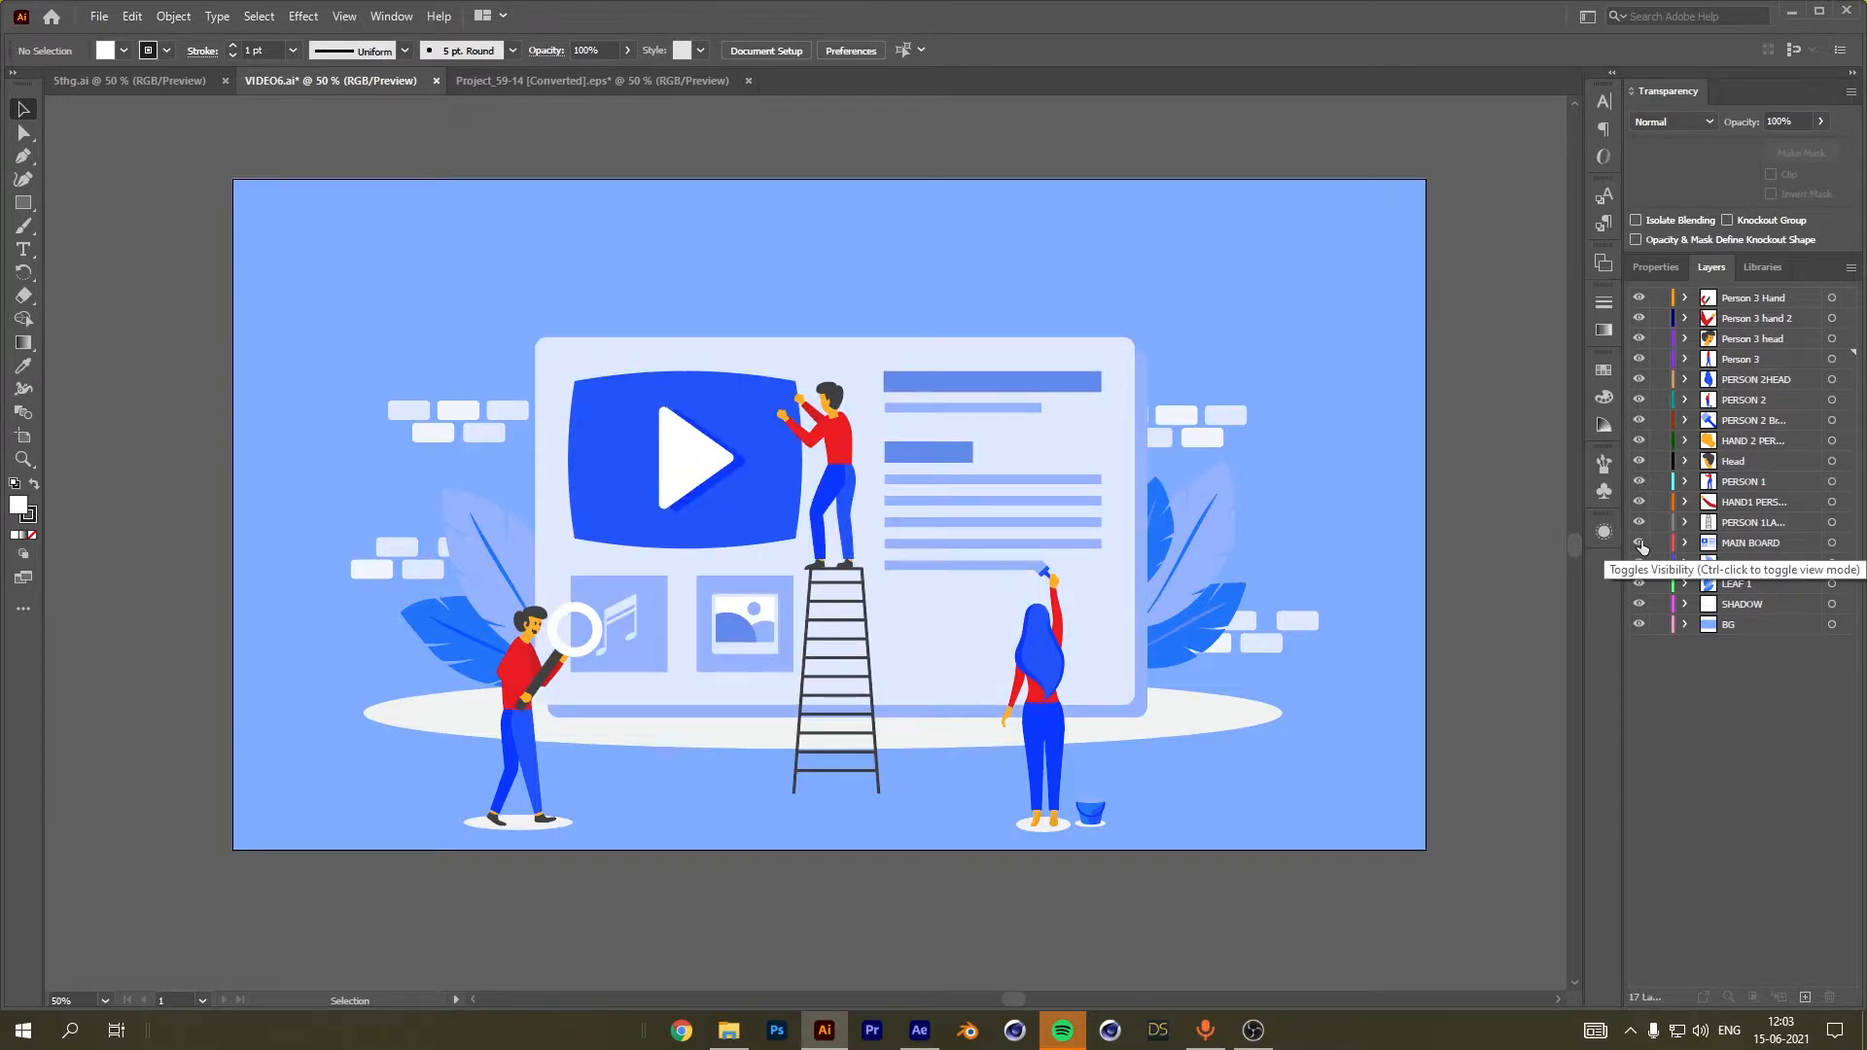
{"action": "left_click", "coordinate": [1711, 545]}
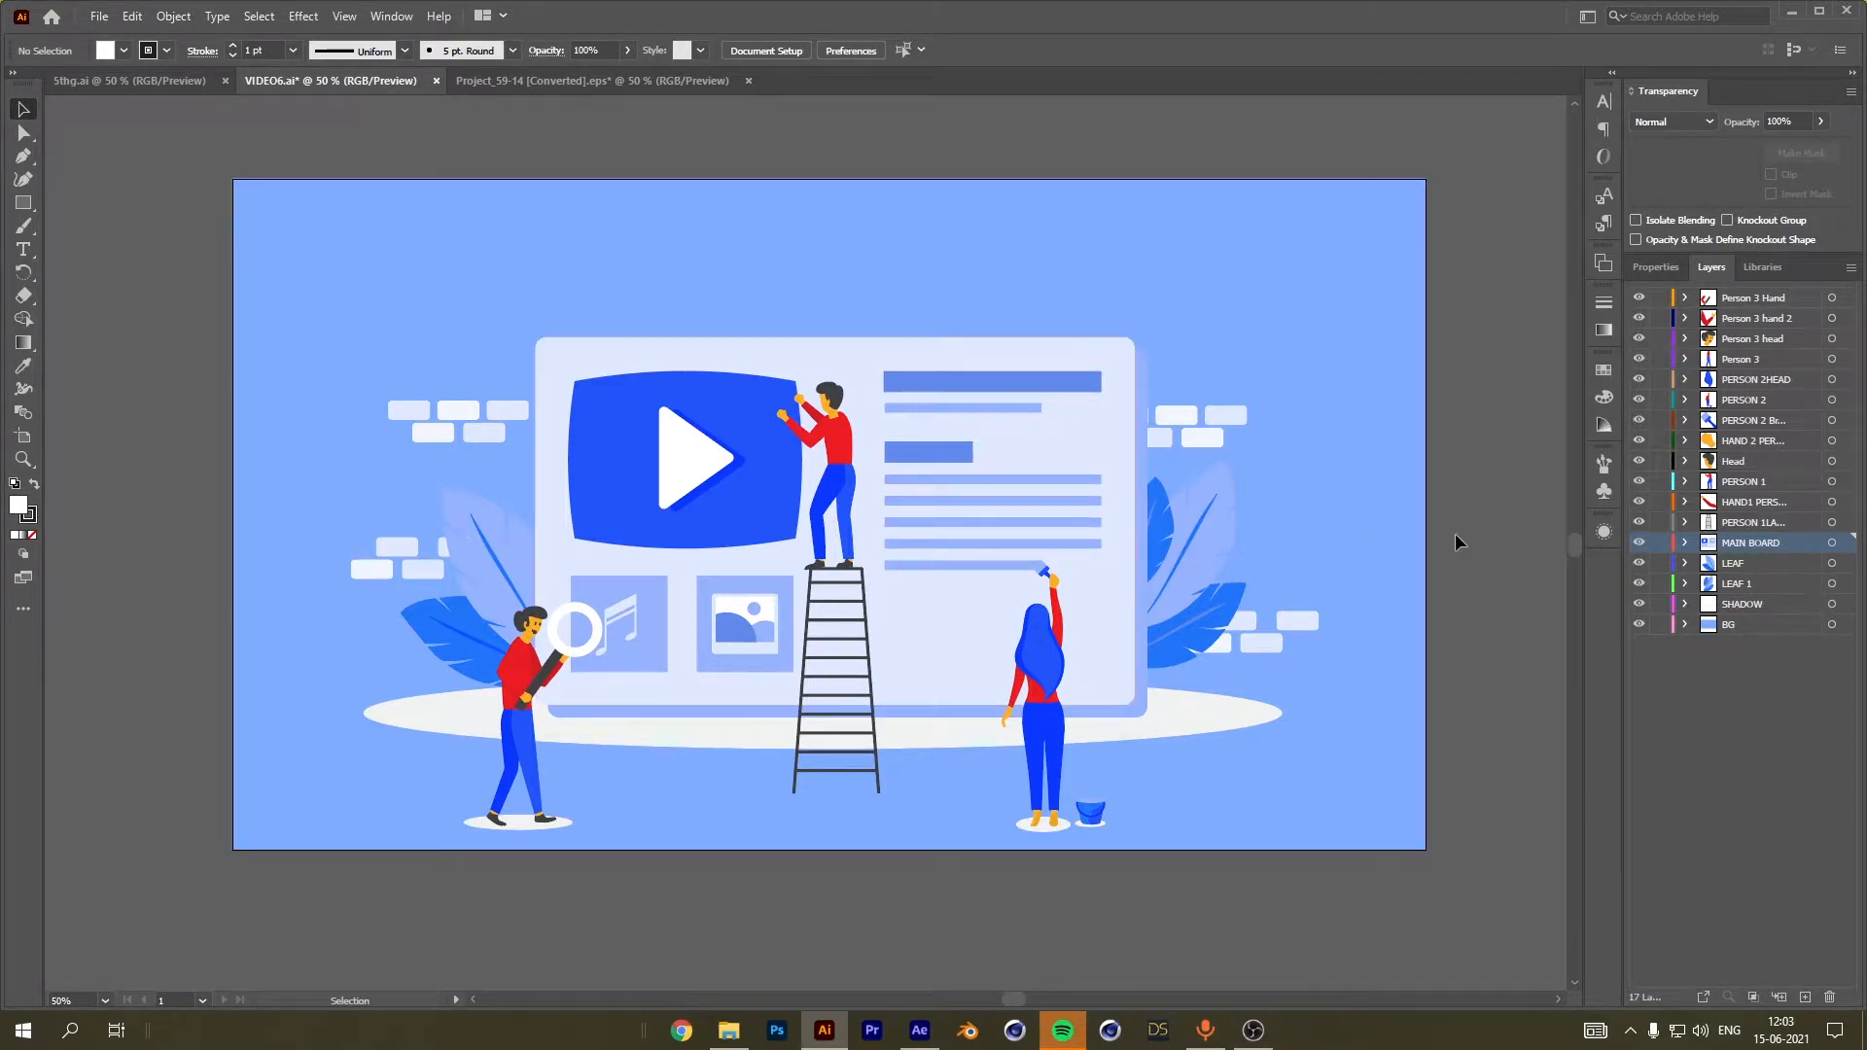
Examine how the characters in VIDEO6.ai are split into body, head and hand layers by toggling their visibility.
{"action": "left_click", "coordinate": [1644, 522]}
{"action": "left_click", "coordinate": [1643, 522]}
{"action": "left_click", "coordinate": [1640, 483]}
{"action": "left_click", "coordinate": [1640, 484]}
{"action": "left_click", "coordinate": [1640, 463]}
{"action": "left_click", "coordinate": [1640, 463]}
{"action": "left_click", "coordinate": [1640, 442]}
{"action": "left_click", "coordinate": [1640, 443]}
{"action": "left_click", "coordinate": [1640, 422]}
{"action": "left_click", "coordinate": [1641, 422]}
{"action": "left_click", "coordinate": [1640, 422]}
{"action": "left_click", "coordinate": [1640, 380]}
{"action": "left_click", "coordinate": [1640, 381]}
Open the 5thg.ai document and check the wheel 1, wheel 2 and wheel 3 layers by toggling their visibility.
{"action": "left_click", "coordinate": [162, 74]}
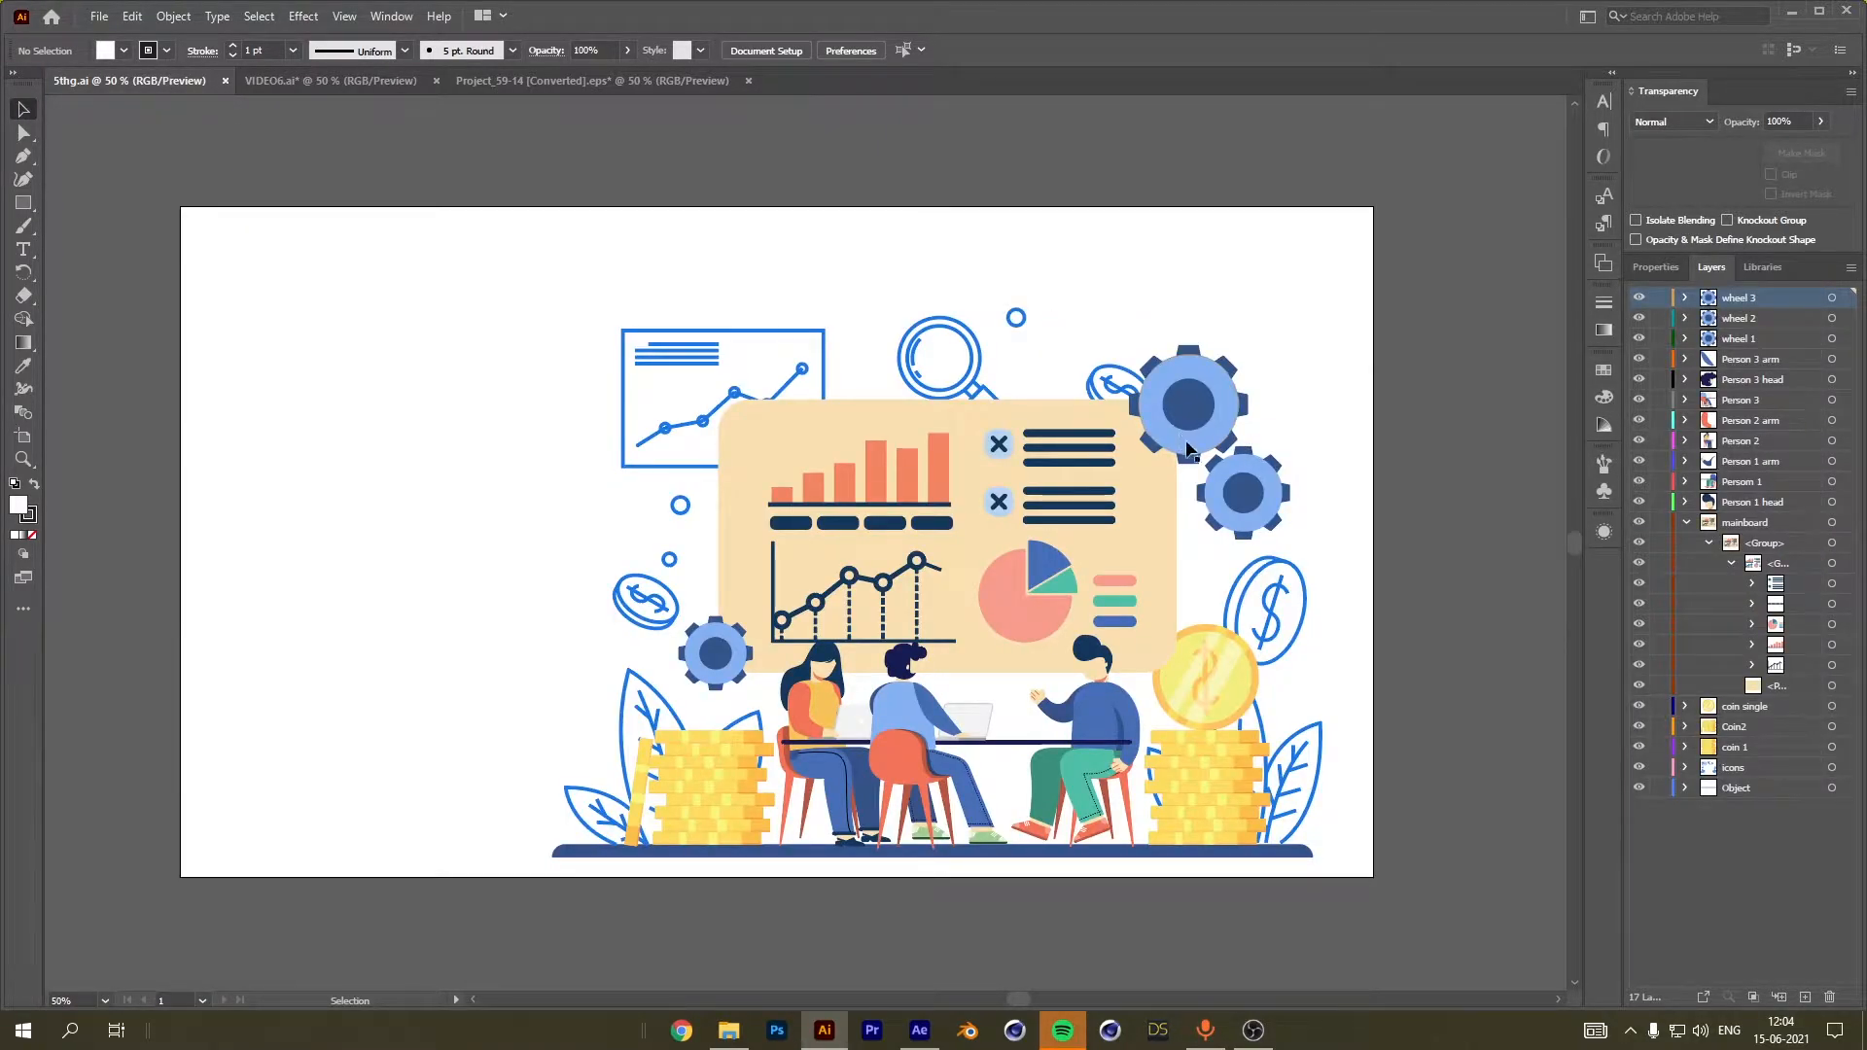
{"action": "double_click", "coordinate": [1642, 300]}
{"action": "double_click", "coordinate": [1639, 321]}
{"action": "double_click", "coordinate": [1639, 340]}
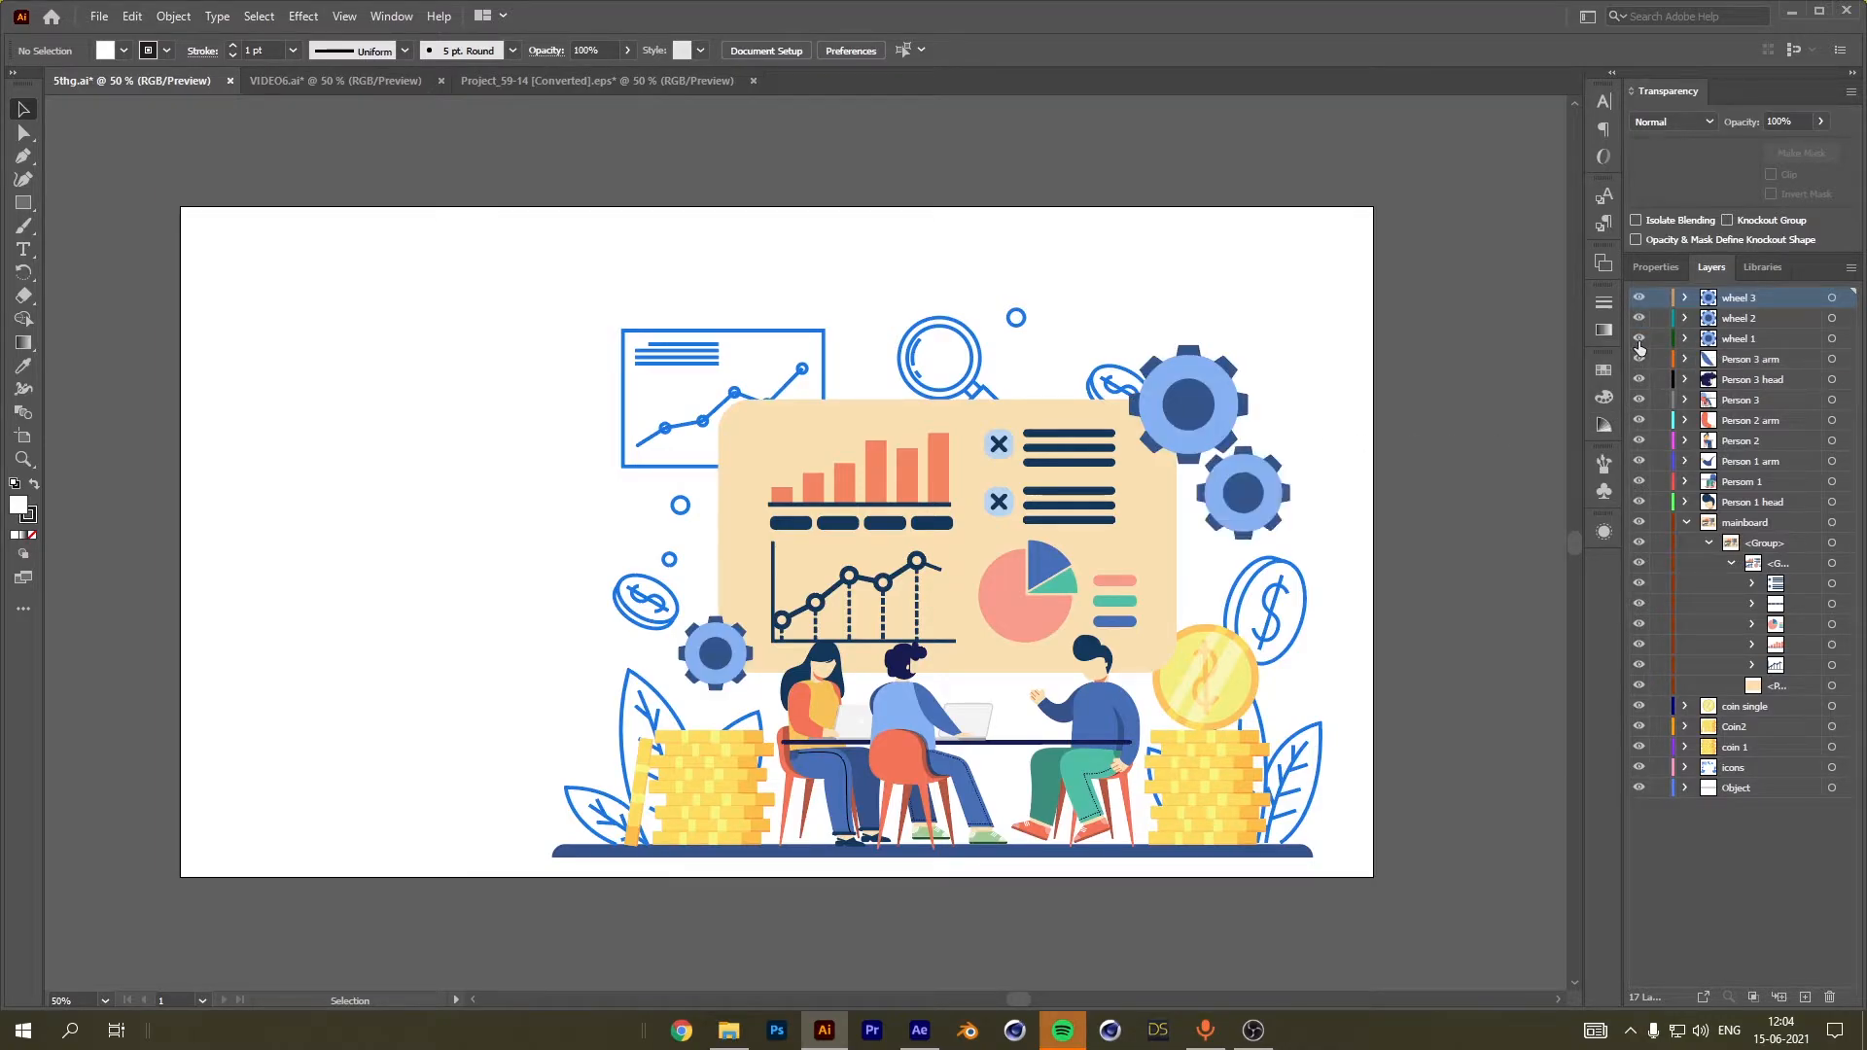
{"action": "double_click", "coordinate": [1641, 318]}
{"action": "double_click", "coordinate": [1640, 298]}
Check the coin single, Person 1 head and Person 1 layers by toggling their visibility.
{"action": "double_click", "coordinate": [1640, 706]}
{"action": "left_click", "coordinate": [1639, 706]}
{"action": "left_click", "coordinate": [1639, 706]}
{"action": "left_click", "coordinate": [1640, 503]}
{"action": "left_click", "coordinate": [1639, 501]}
{"action": "left_click", "coordinate": [1639, 481]}
{"action": "left_click", "coordinate": [1639, 482]}
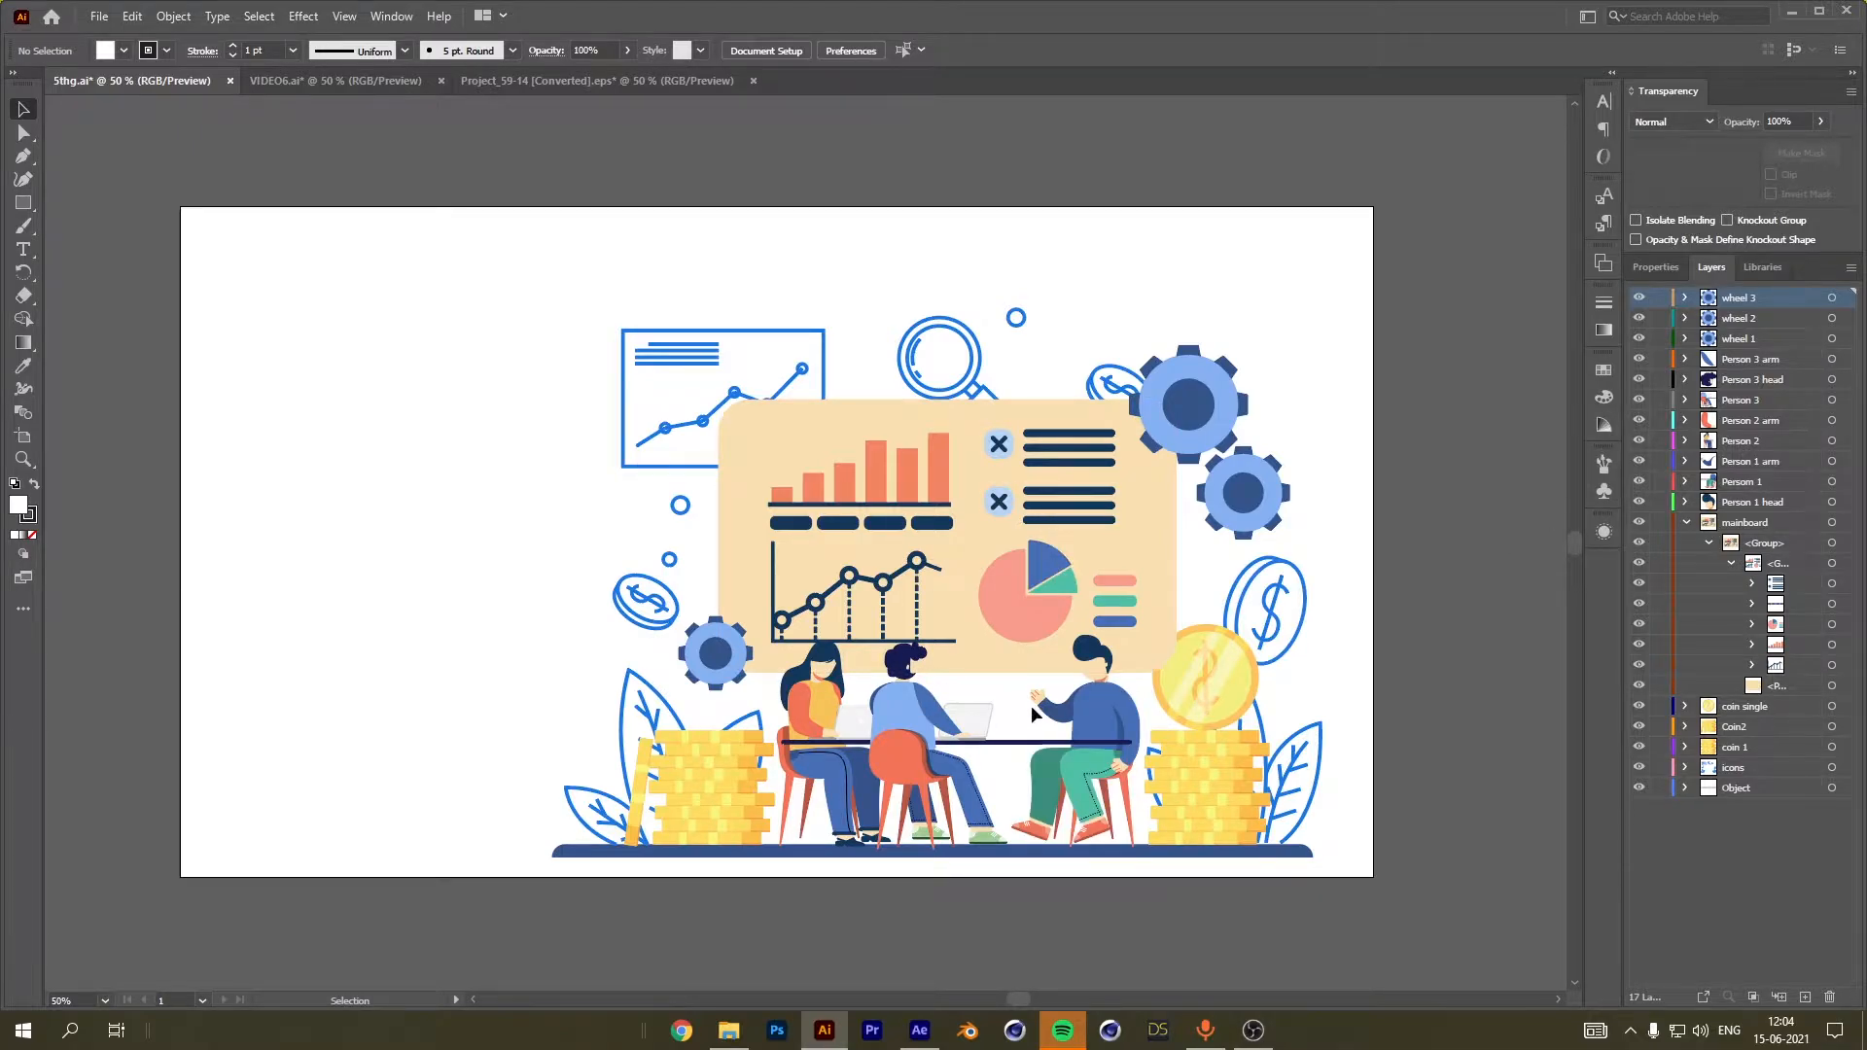
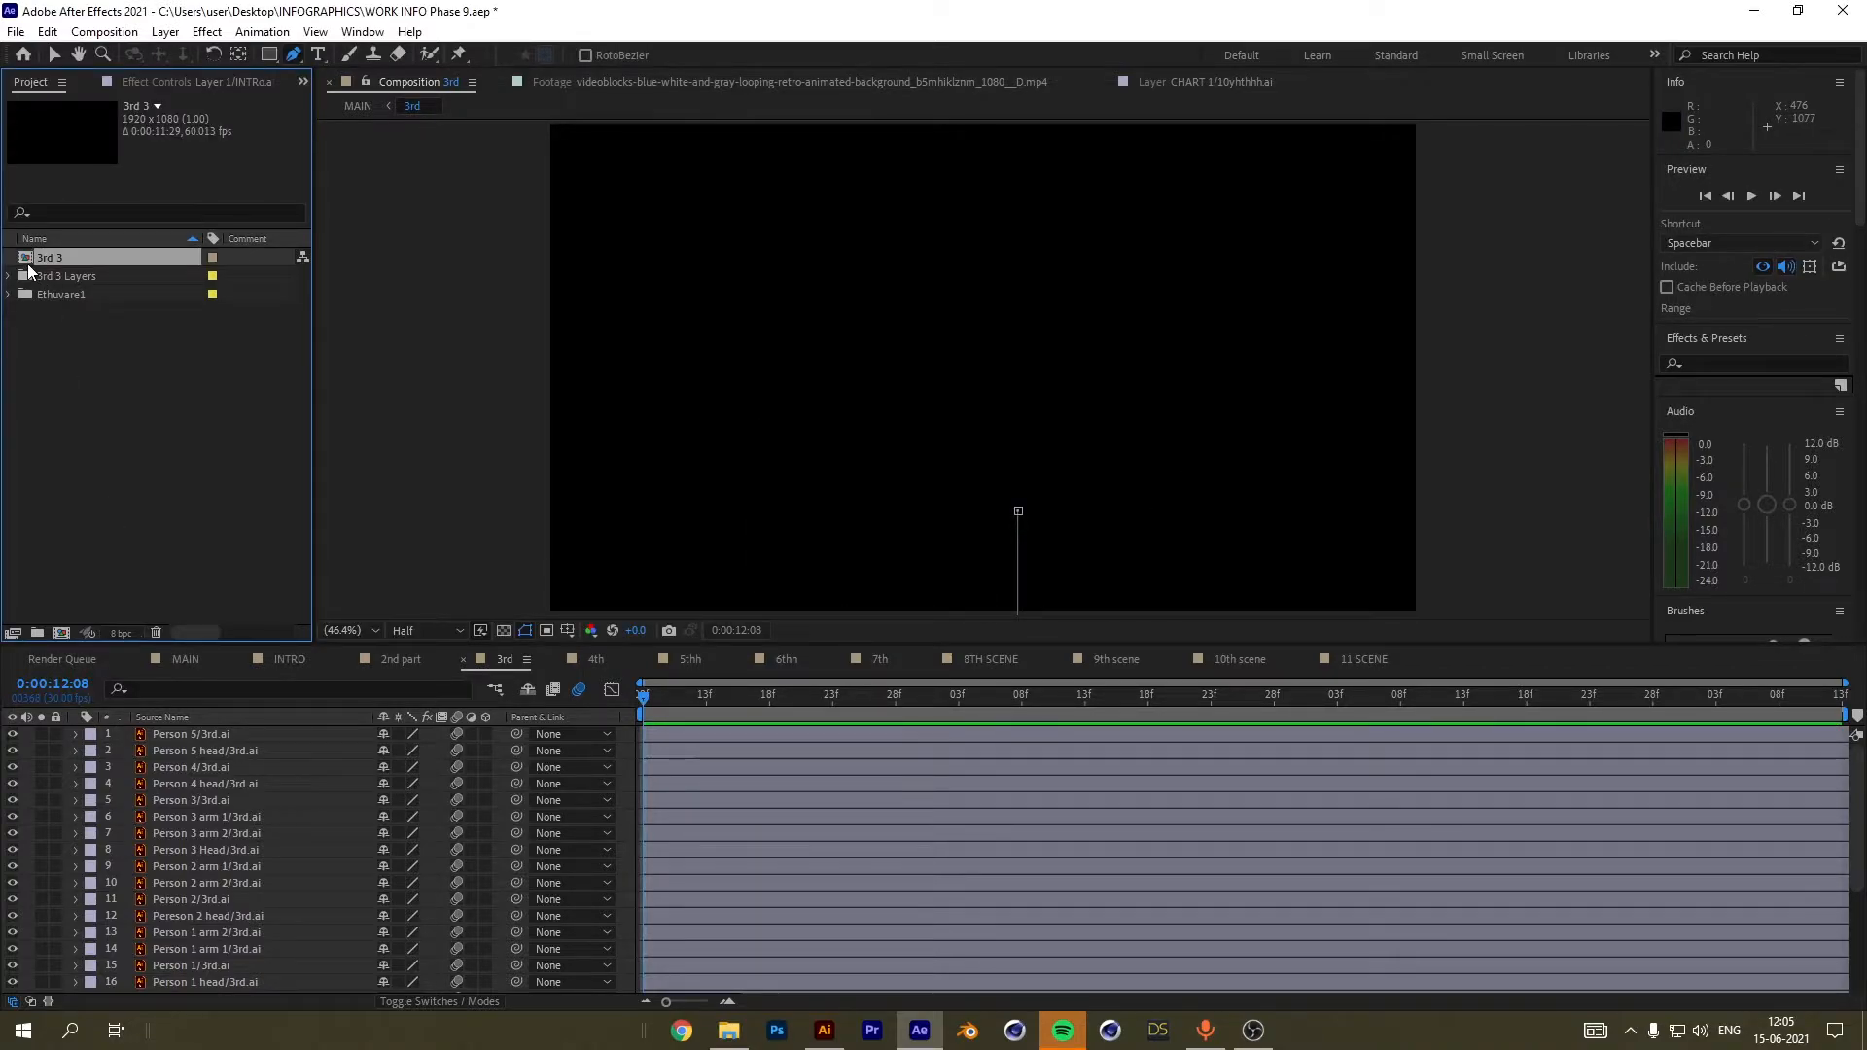
Open the imported 3rd 3 composition, scrub through its timeline and return to the first frame.
{"action": "double_click", "coordinate": [44, 258]}
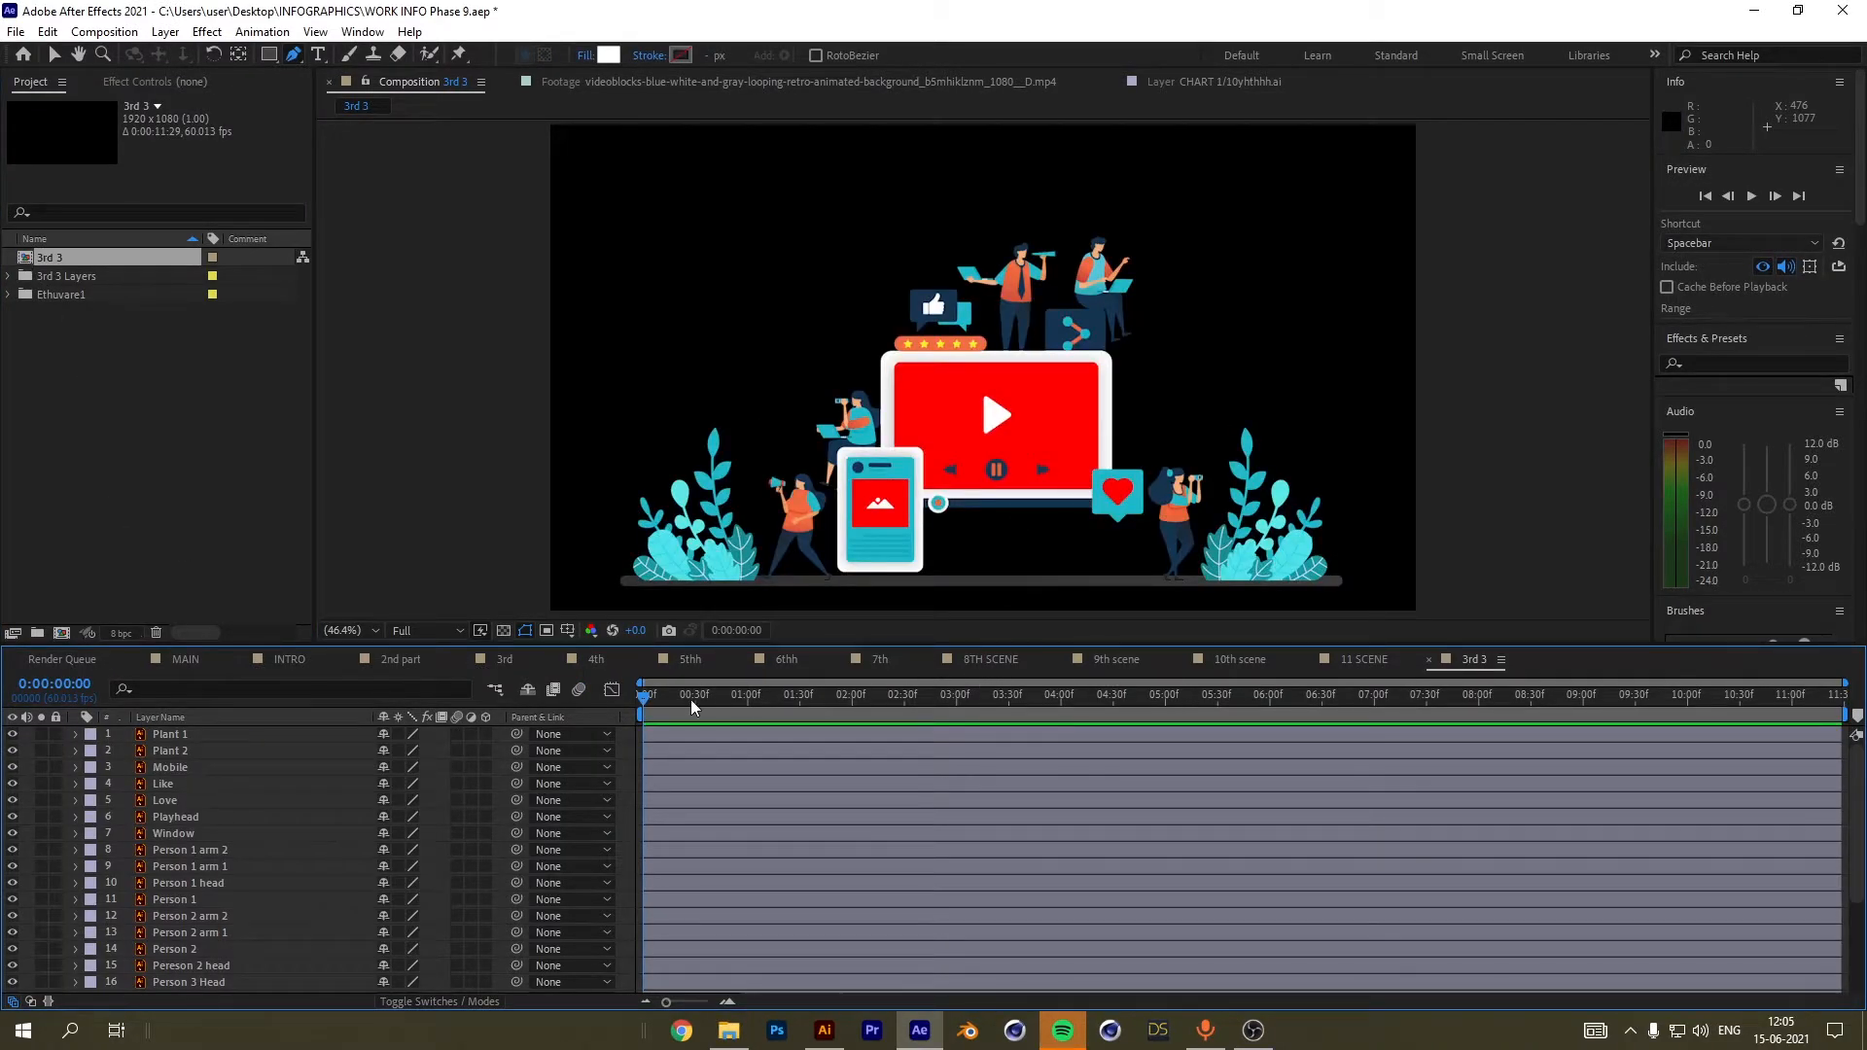
{"action": "left_click_drag", "start_coordinate": [1026, 726], "coordinate": [565, 760]}
{"action": "key", "text": "Home"}
Copy the Layer 1/INTRo.ai background layer from the 3rd composition and paste it into 3rd 3.
{"action": "left_click", "coordinate": [496, 660]}
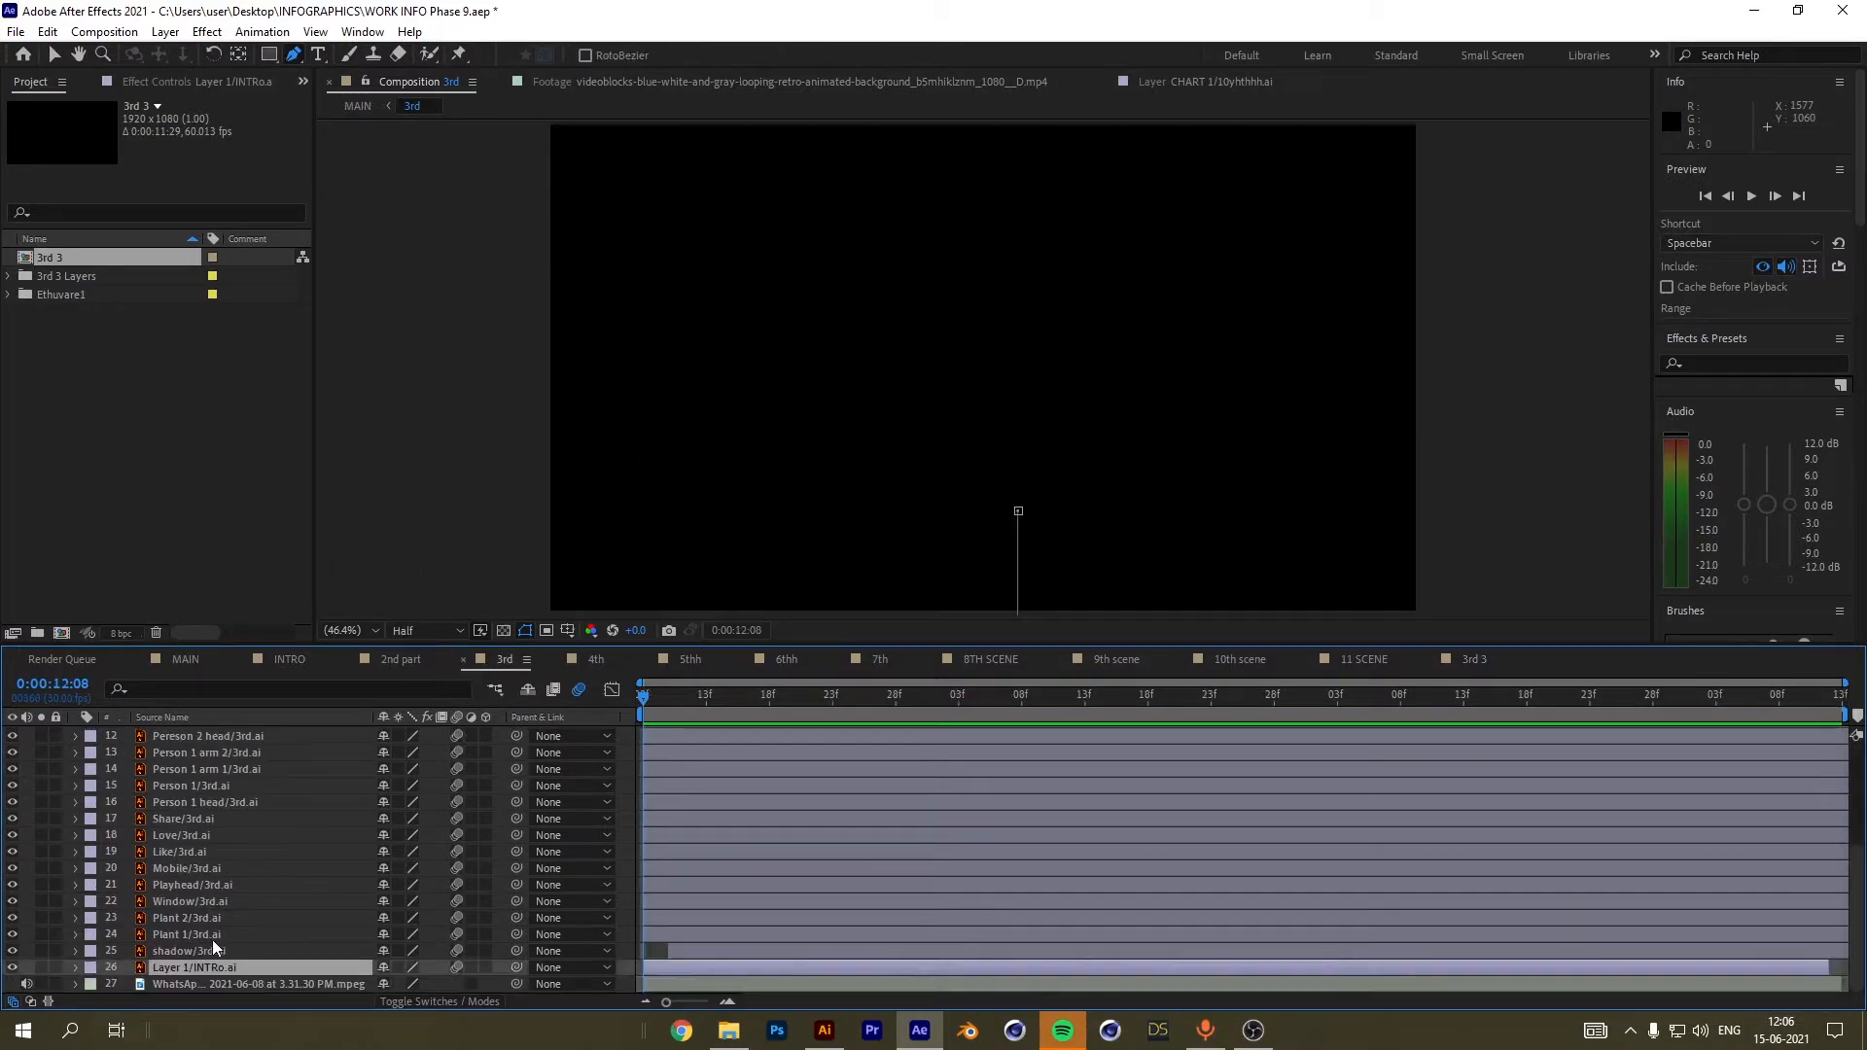
{"action": "left_click", "coordinate": [177, 955]}
{"action": "left_click", "coordinate": [220, 970]}
{"action": "key", "text": "space"}
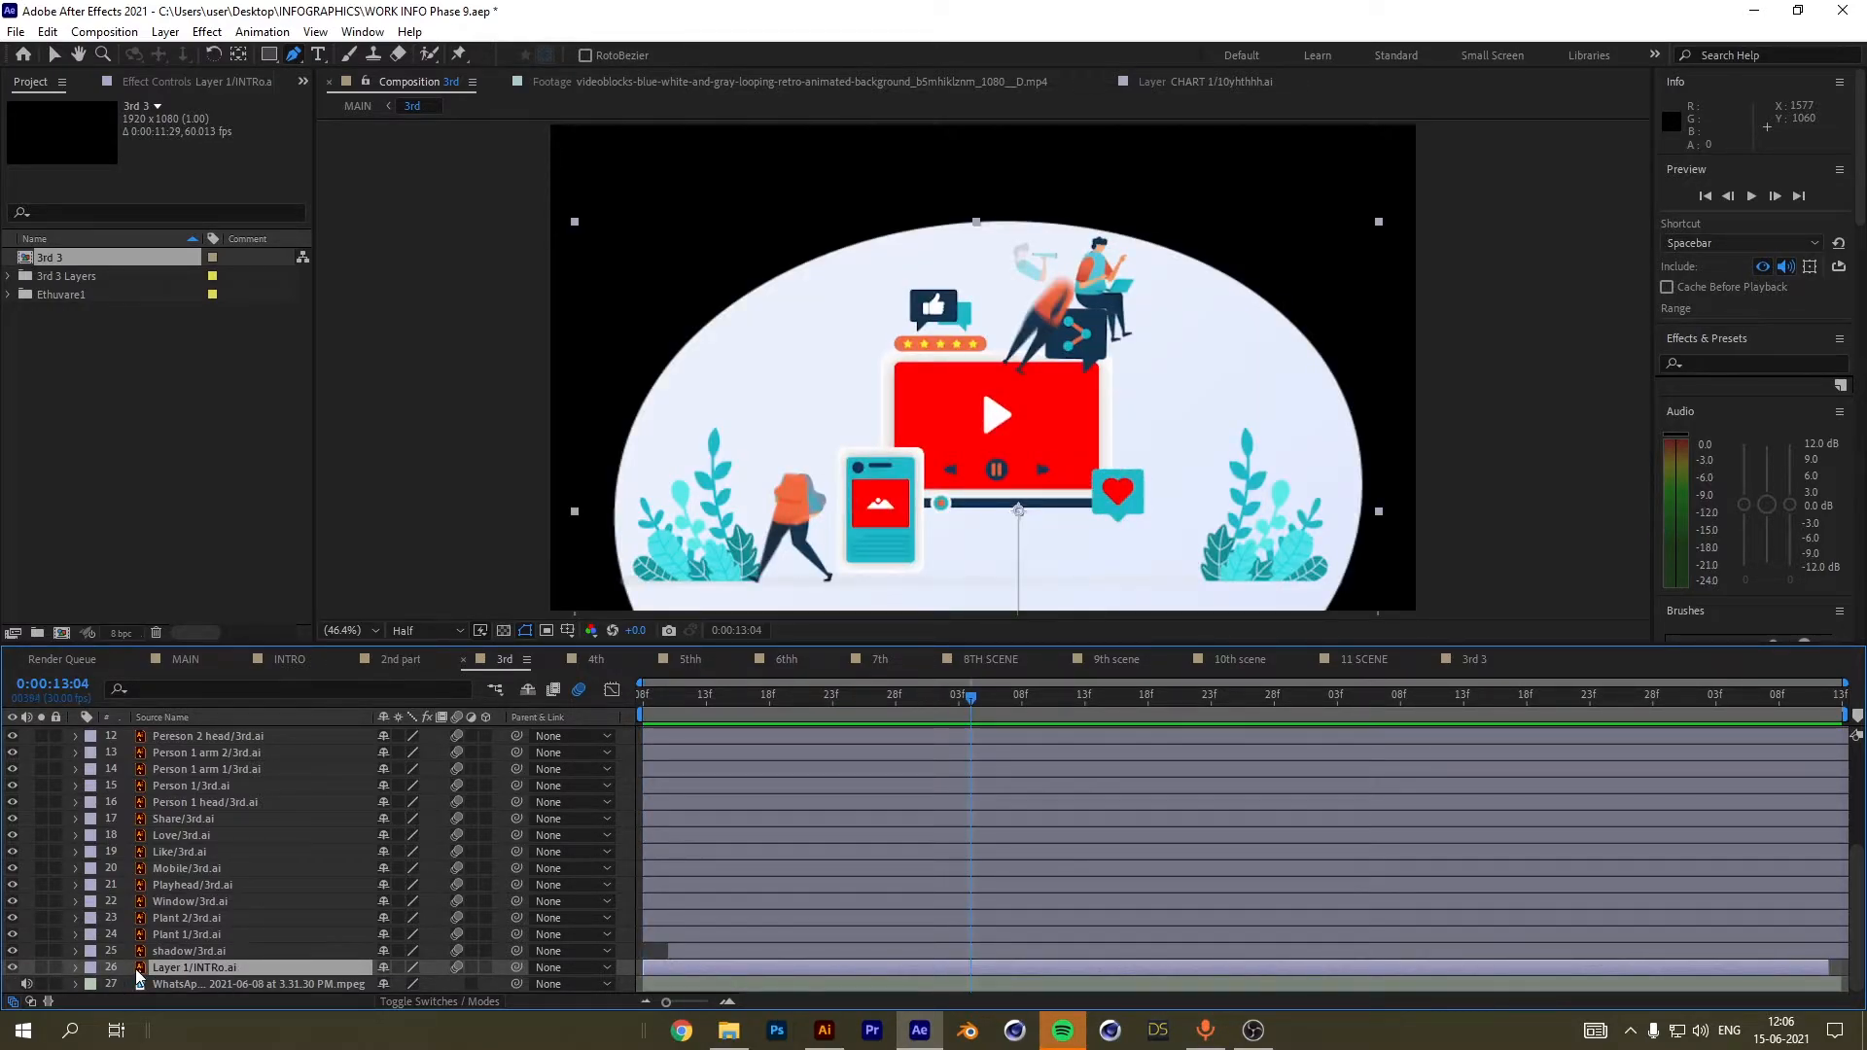
{"action": "left_click", "coordinate": [1465, 663]}
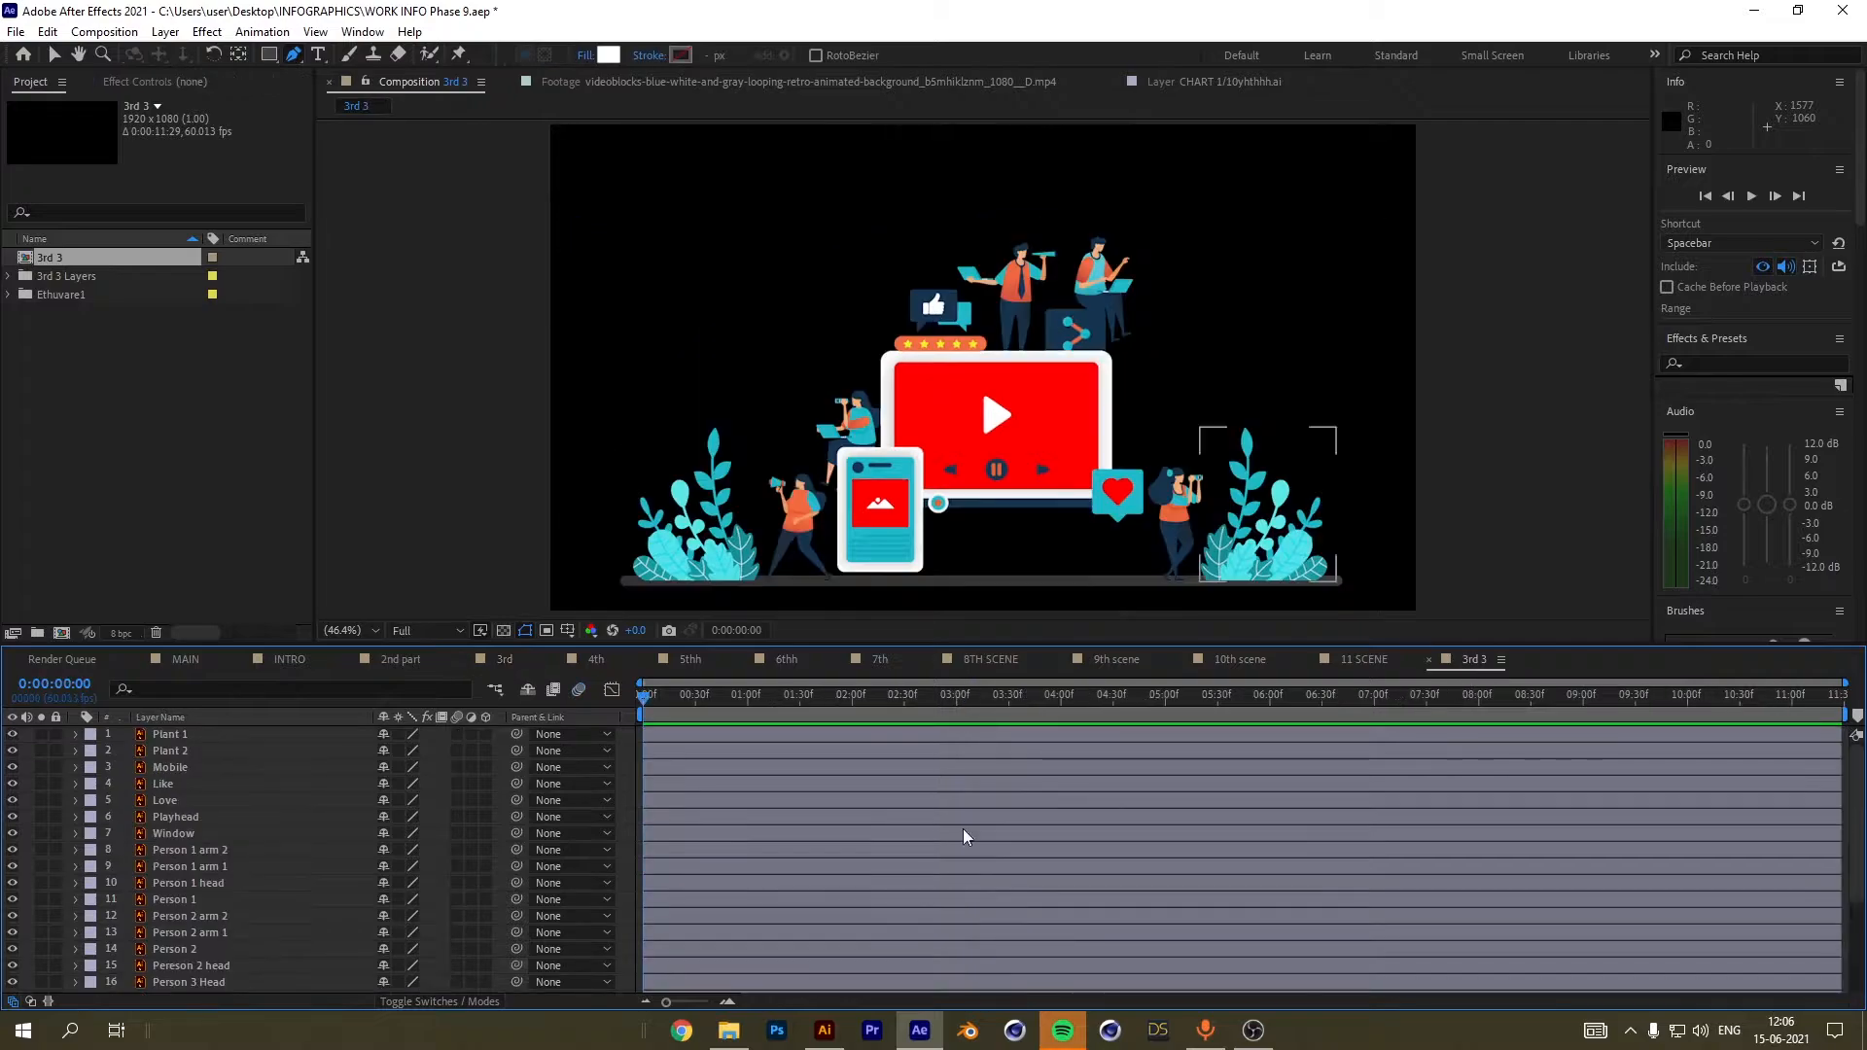
{"action": "key", "text": "ctrl+v"}
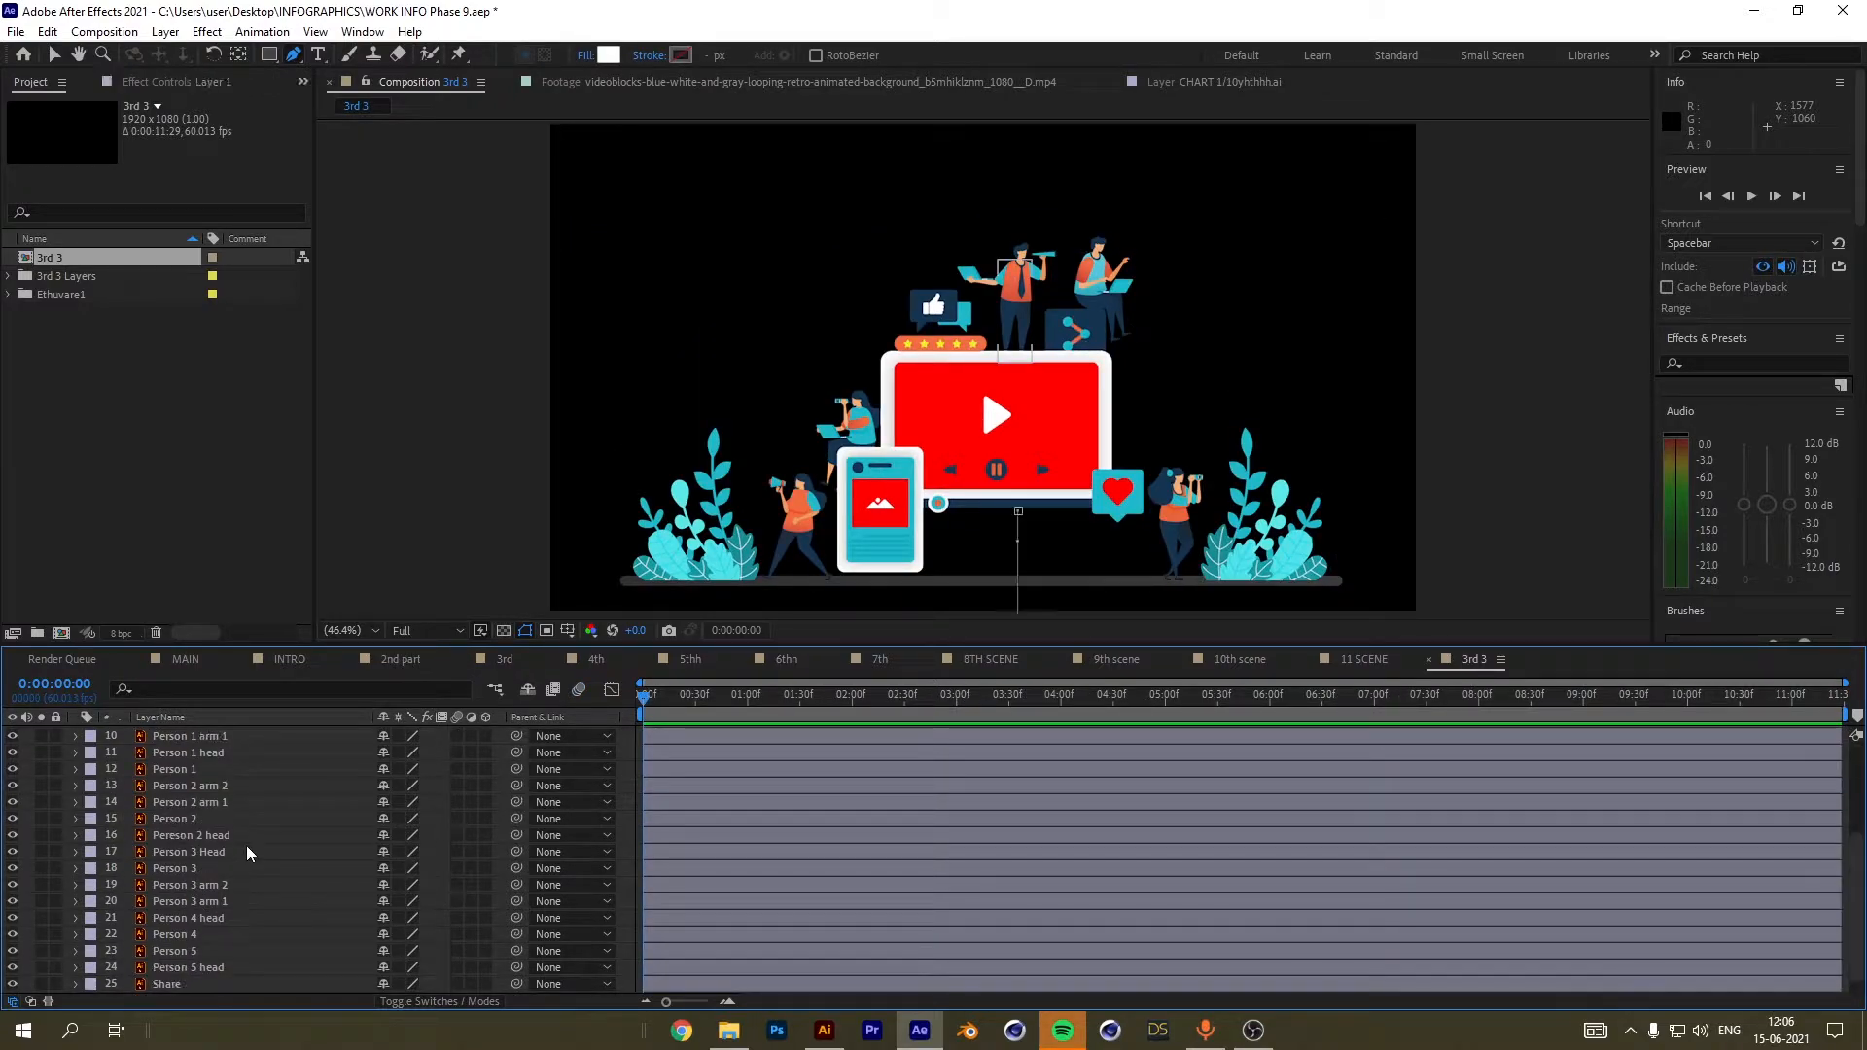
Move Layer 1 to the bottom of the layer stack and extend its duration to the end of the composition.
{"action": "scroll", "coordinate": [243, 819], "scroll_direction": "up", "scroll_amount": 3}
{"action": "left_click_drag", "start_coordinate": [175, 735], "coordinate": [216, 982]}
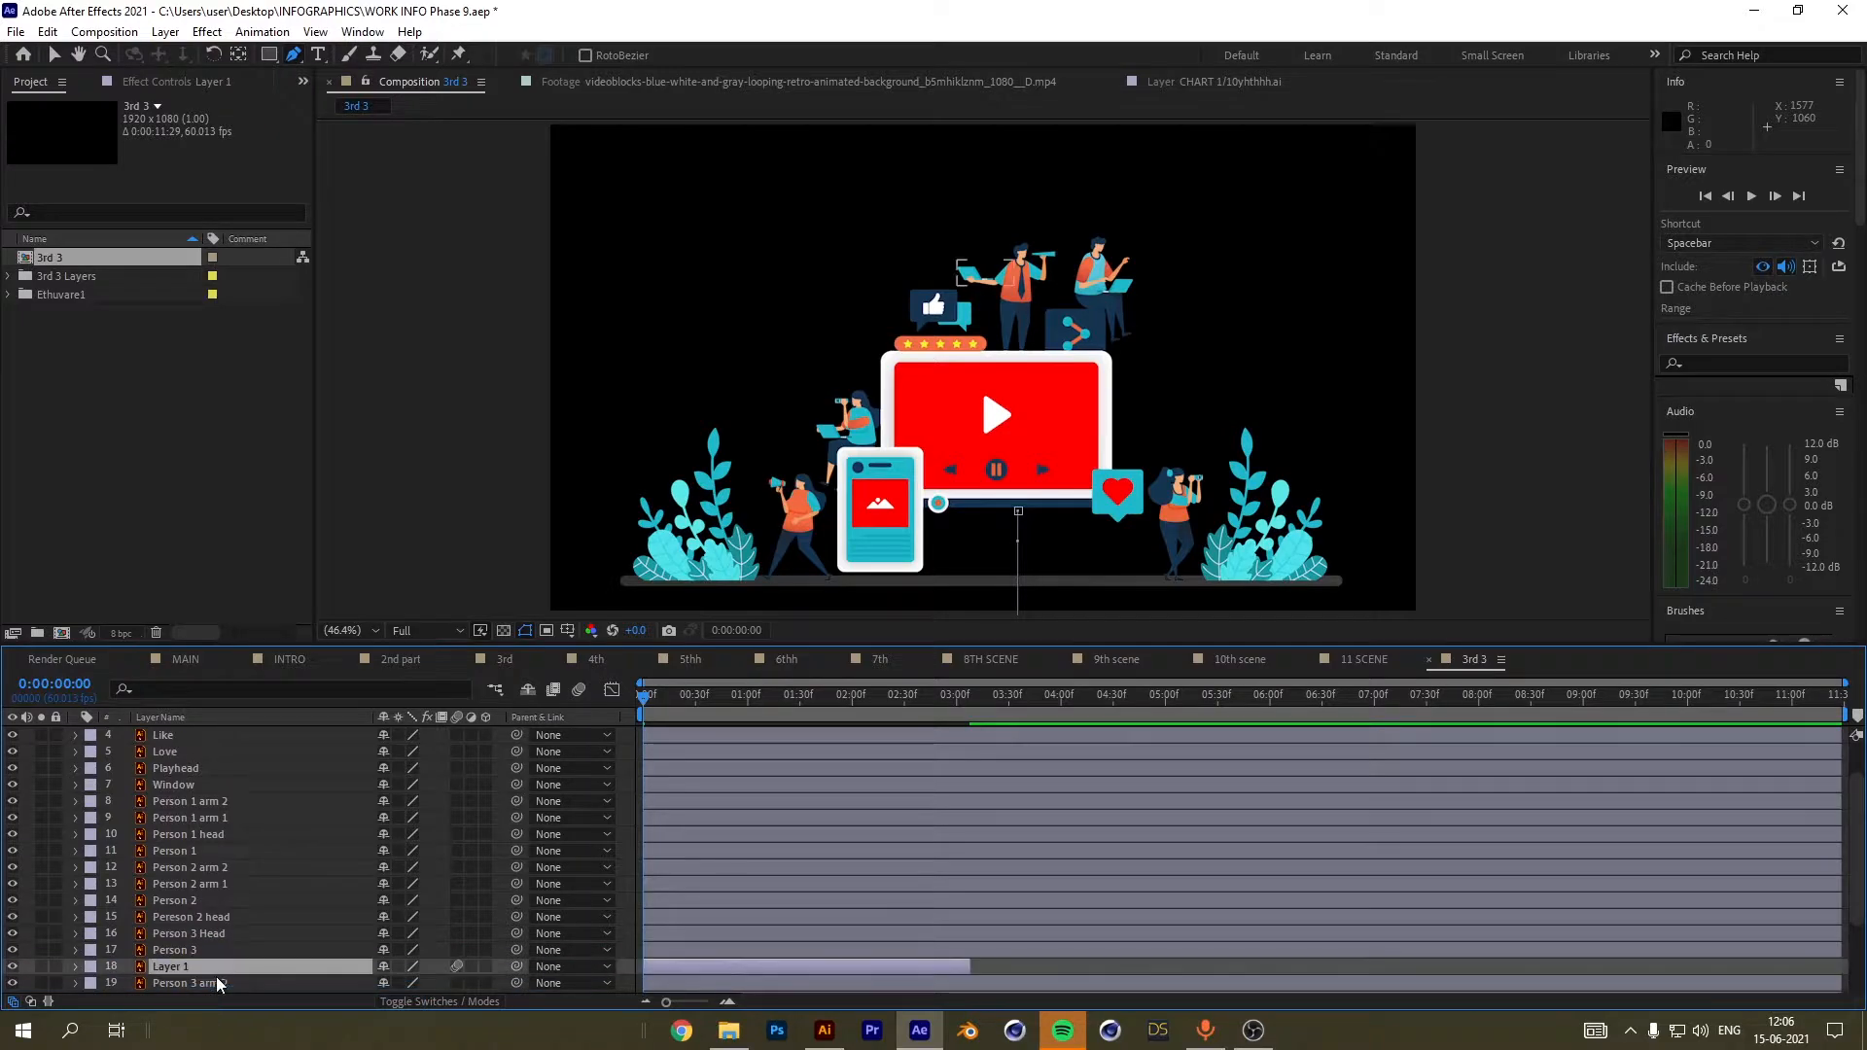
{"action": "scroll", "coordinate": [215, 981], "scroll_direction": "down", "scroll_amount": 3}
{"action": "left_click_drag", "start_coordinate": [160, 854], "coordinate": [176, 990]}
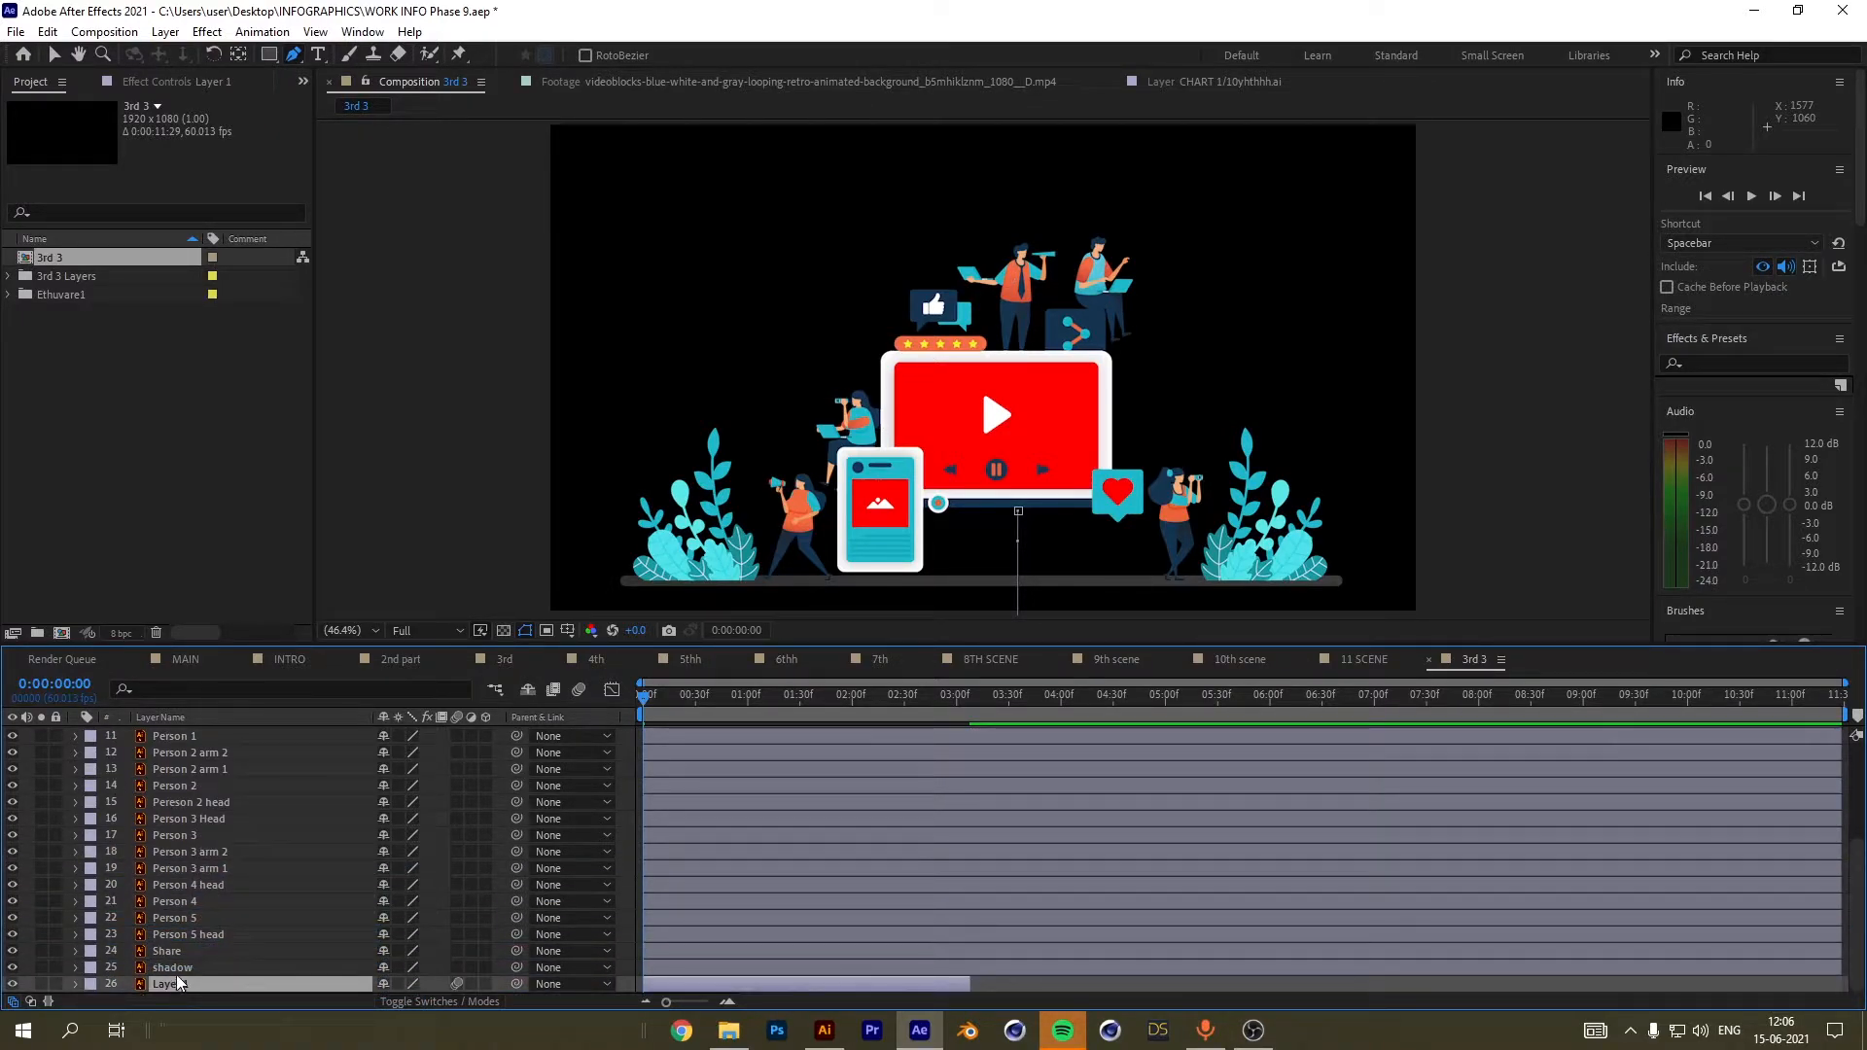
{"action": "left_click", "coordinate": [828, 697]}
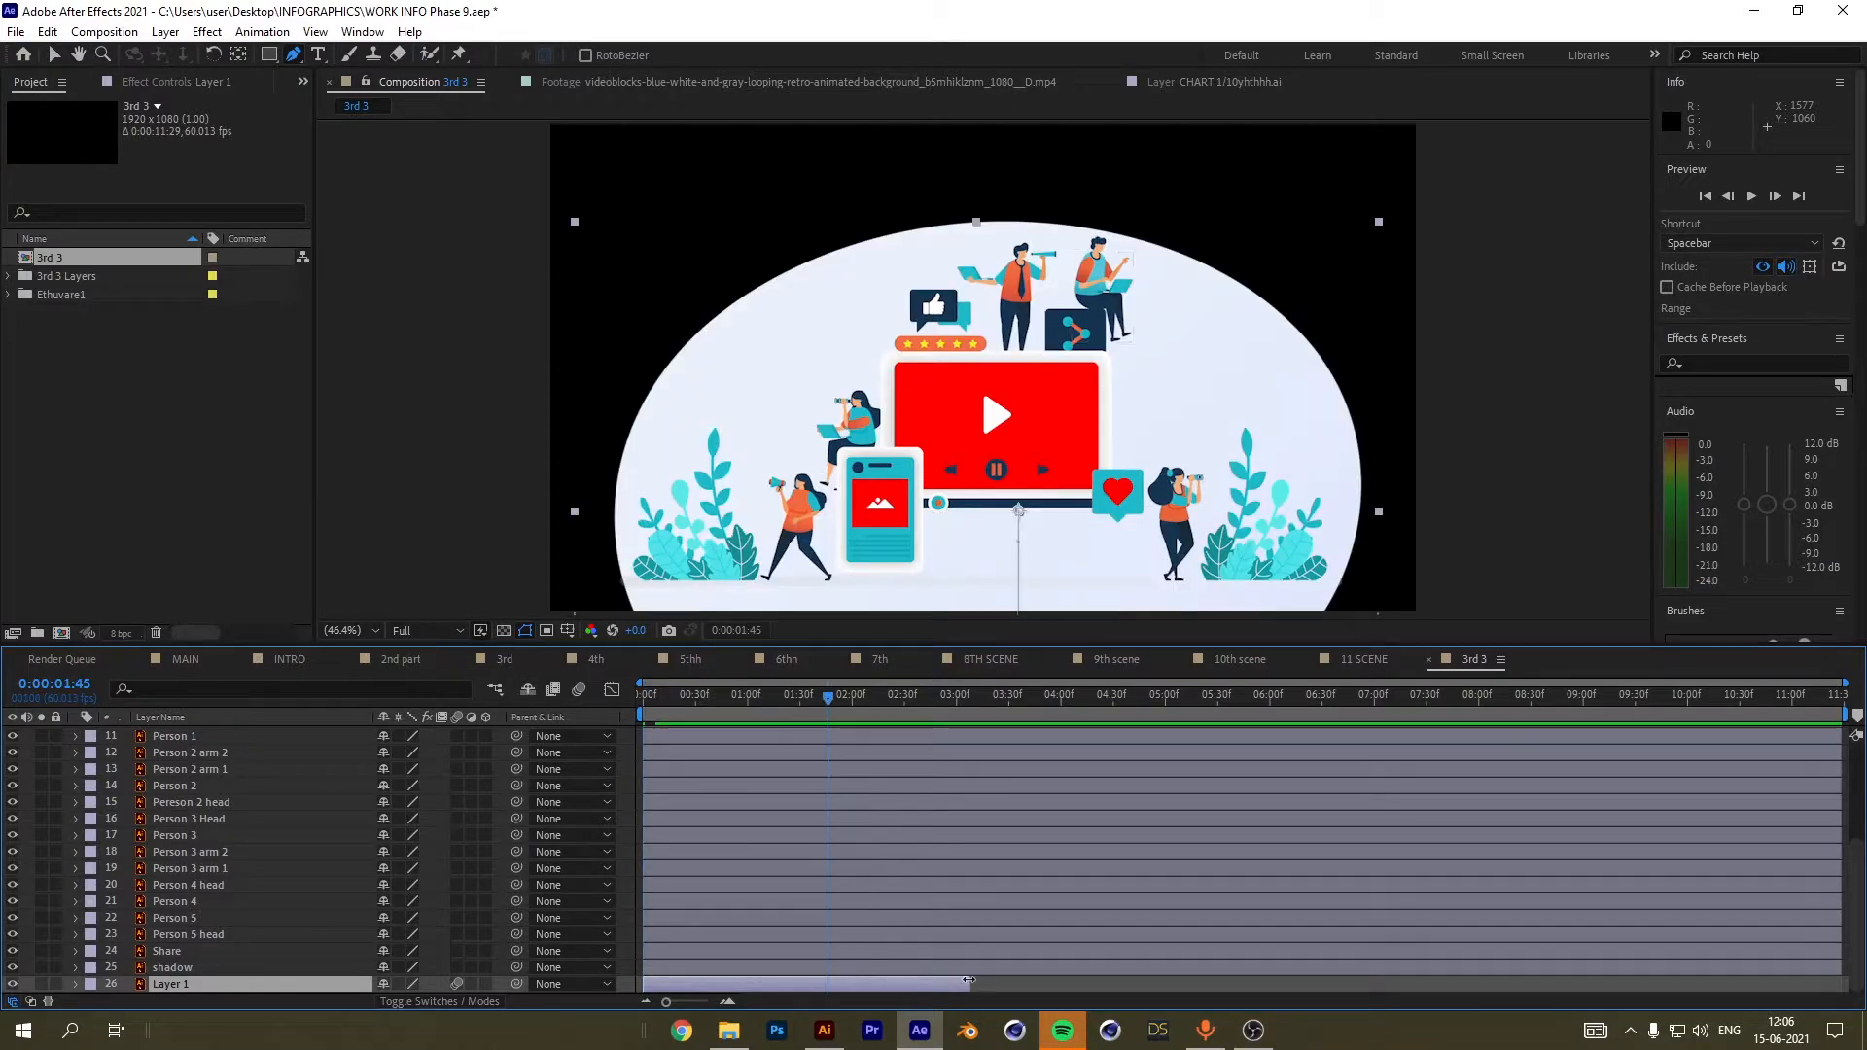
{"action": "left_click_drag", "start_coordinate": [970, 984], "coordinate": [1832, 996]}
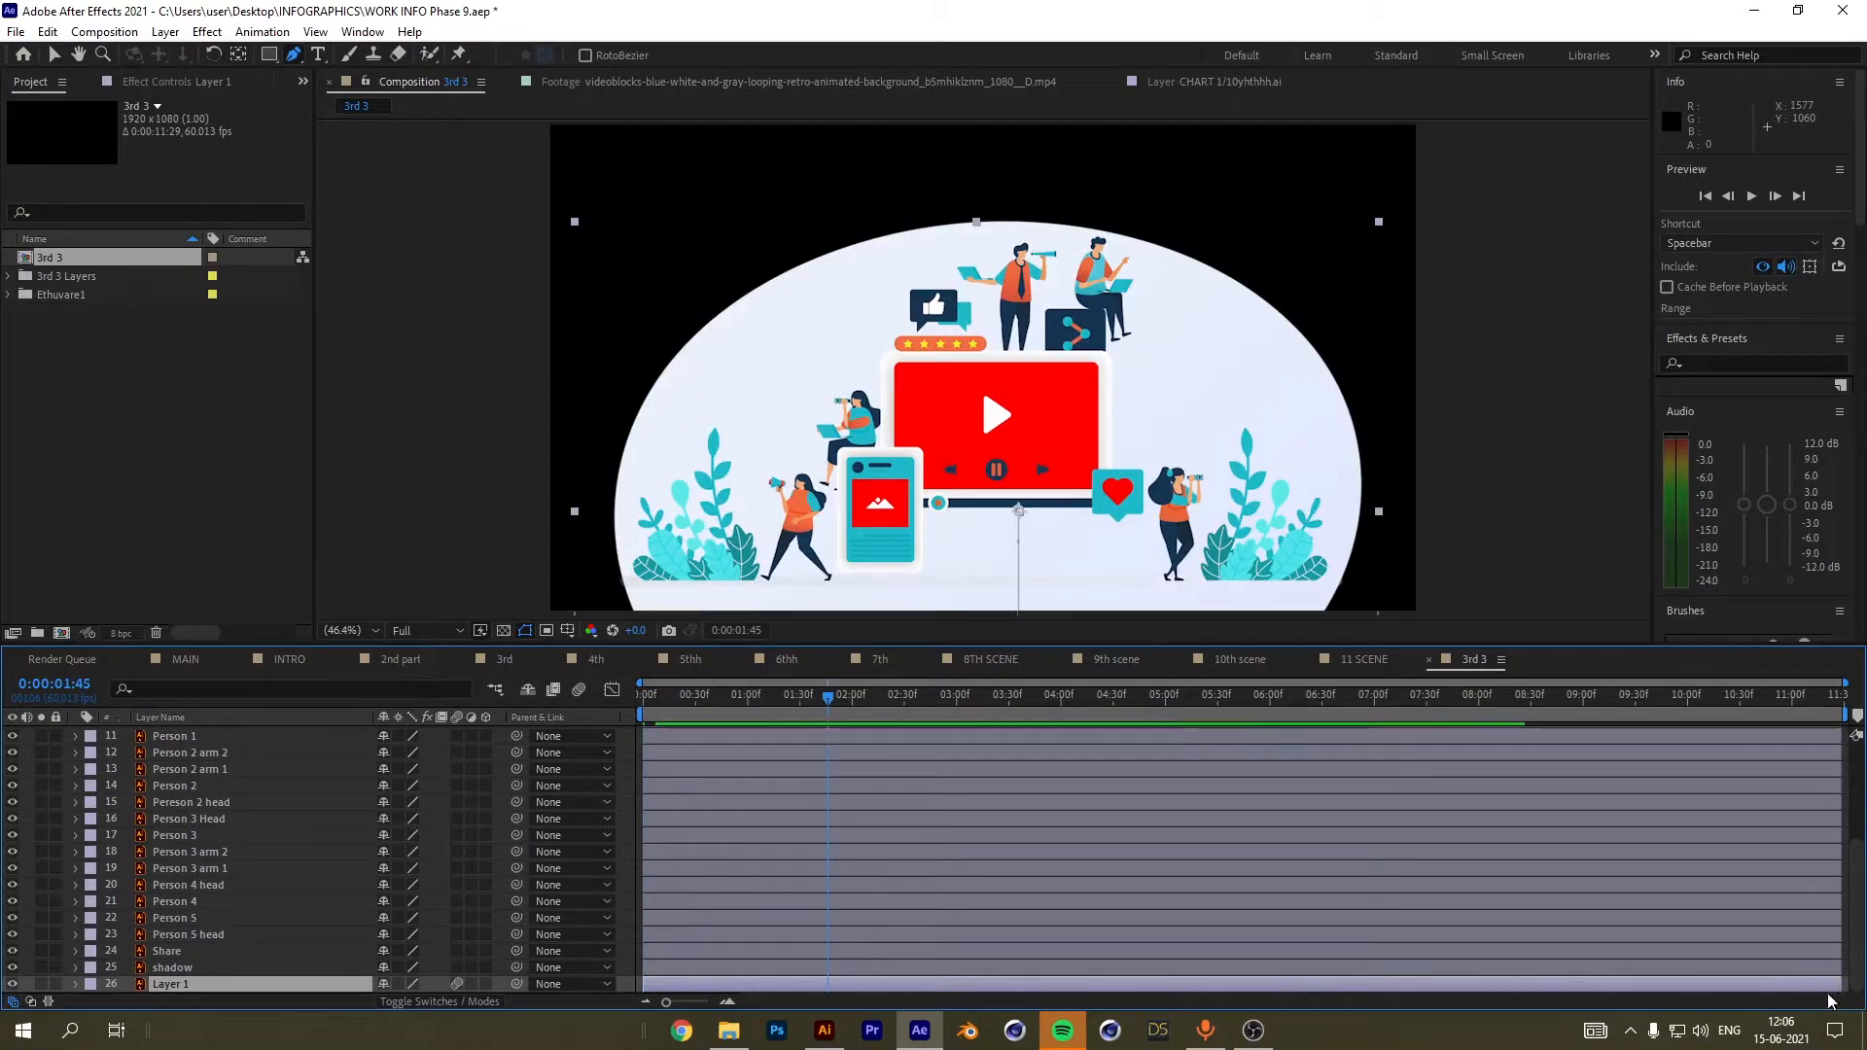
Remove Layer 1's Position keyframes, return to the first frame and collapse the layer's properties.
{"action": "key", "text": "p"}
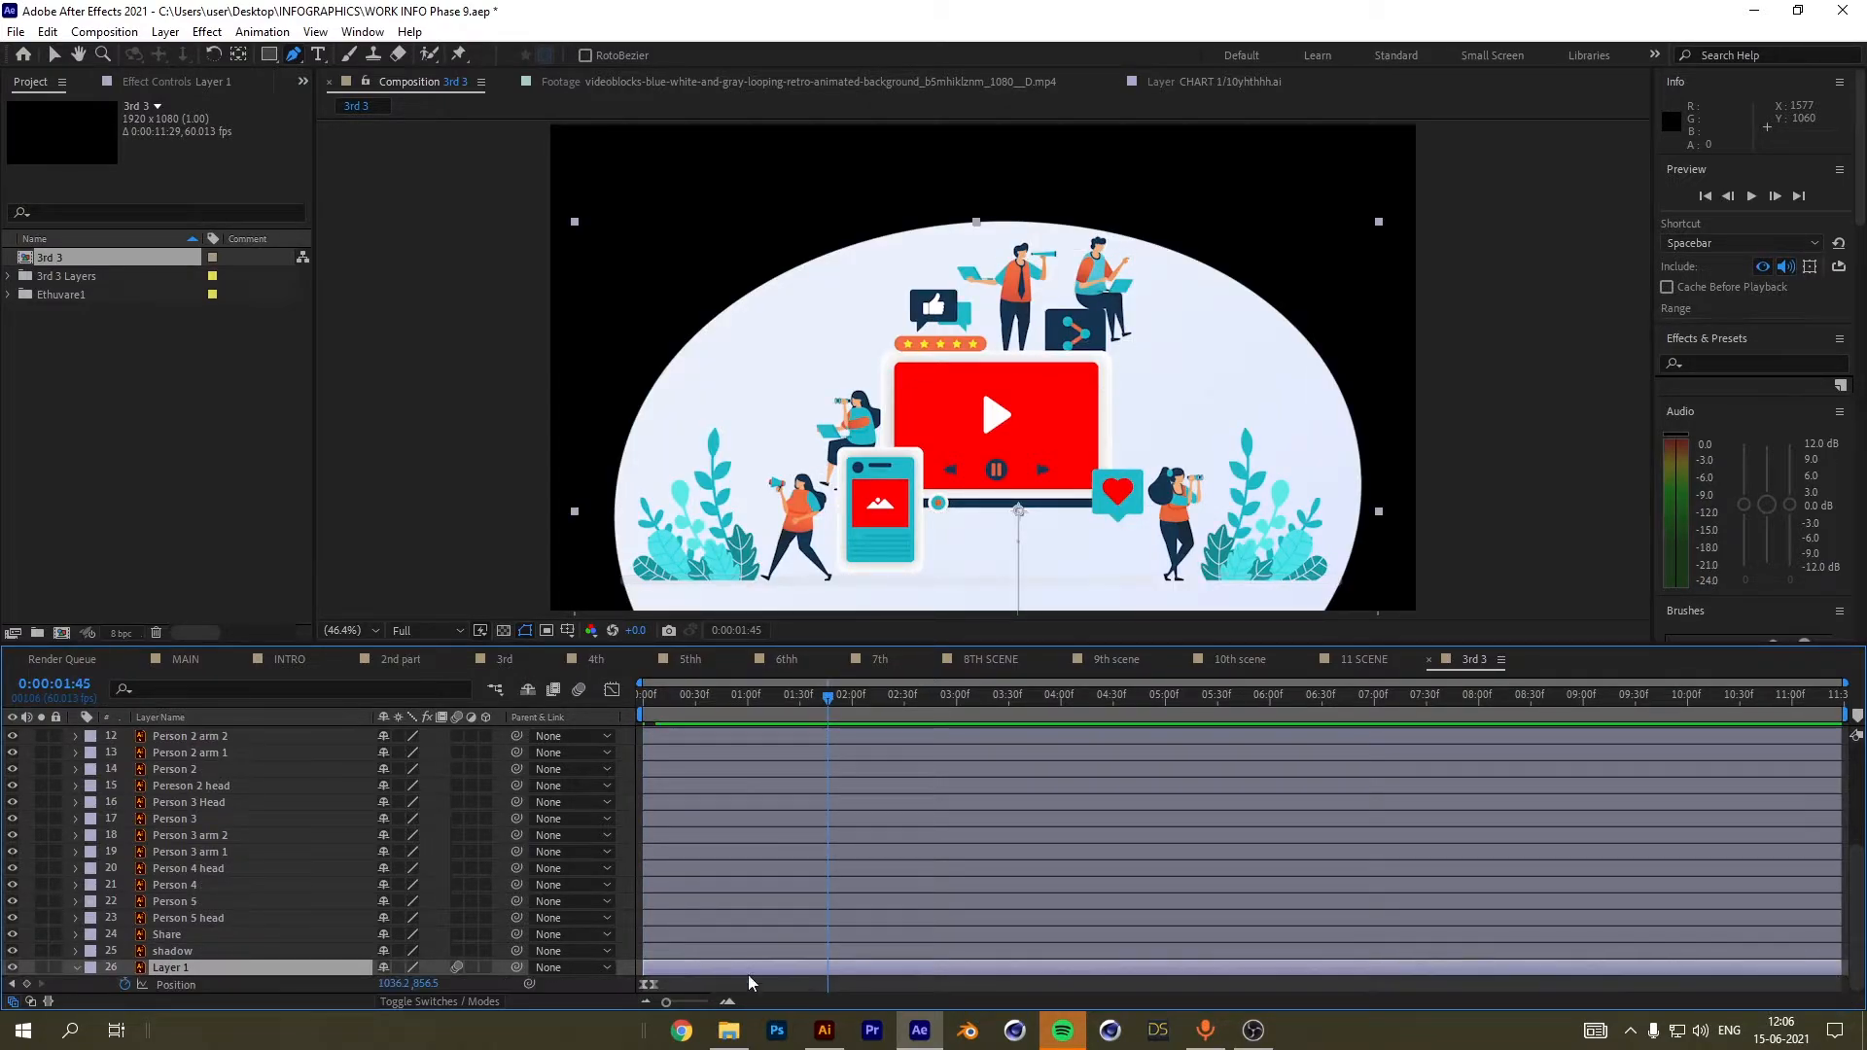
{"action": "left_click", "coordinate": [679, 965]}
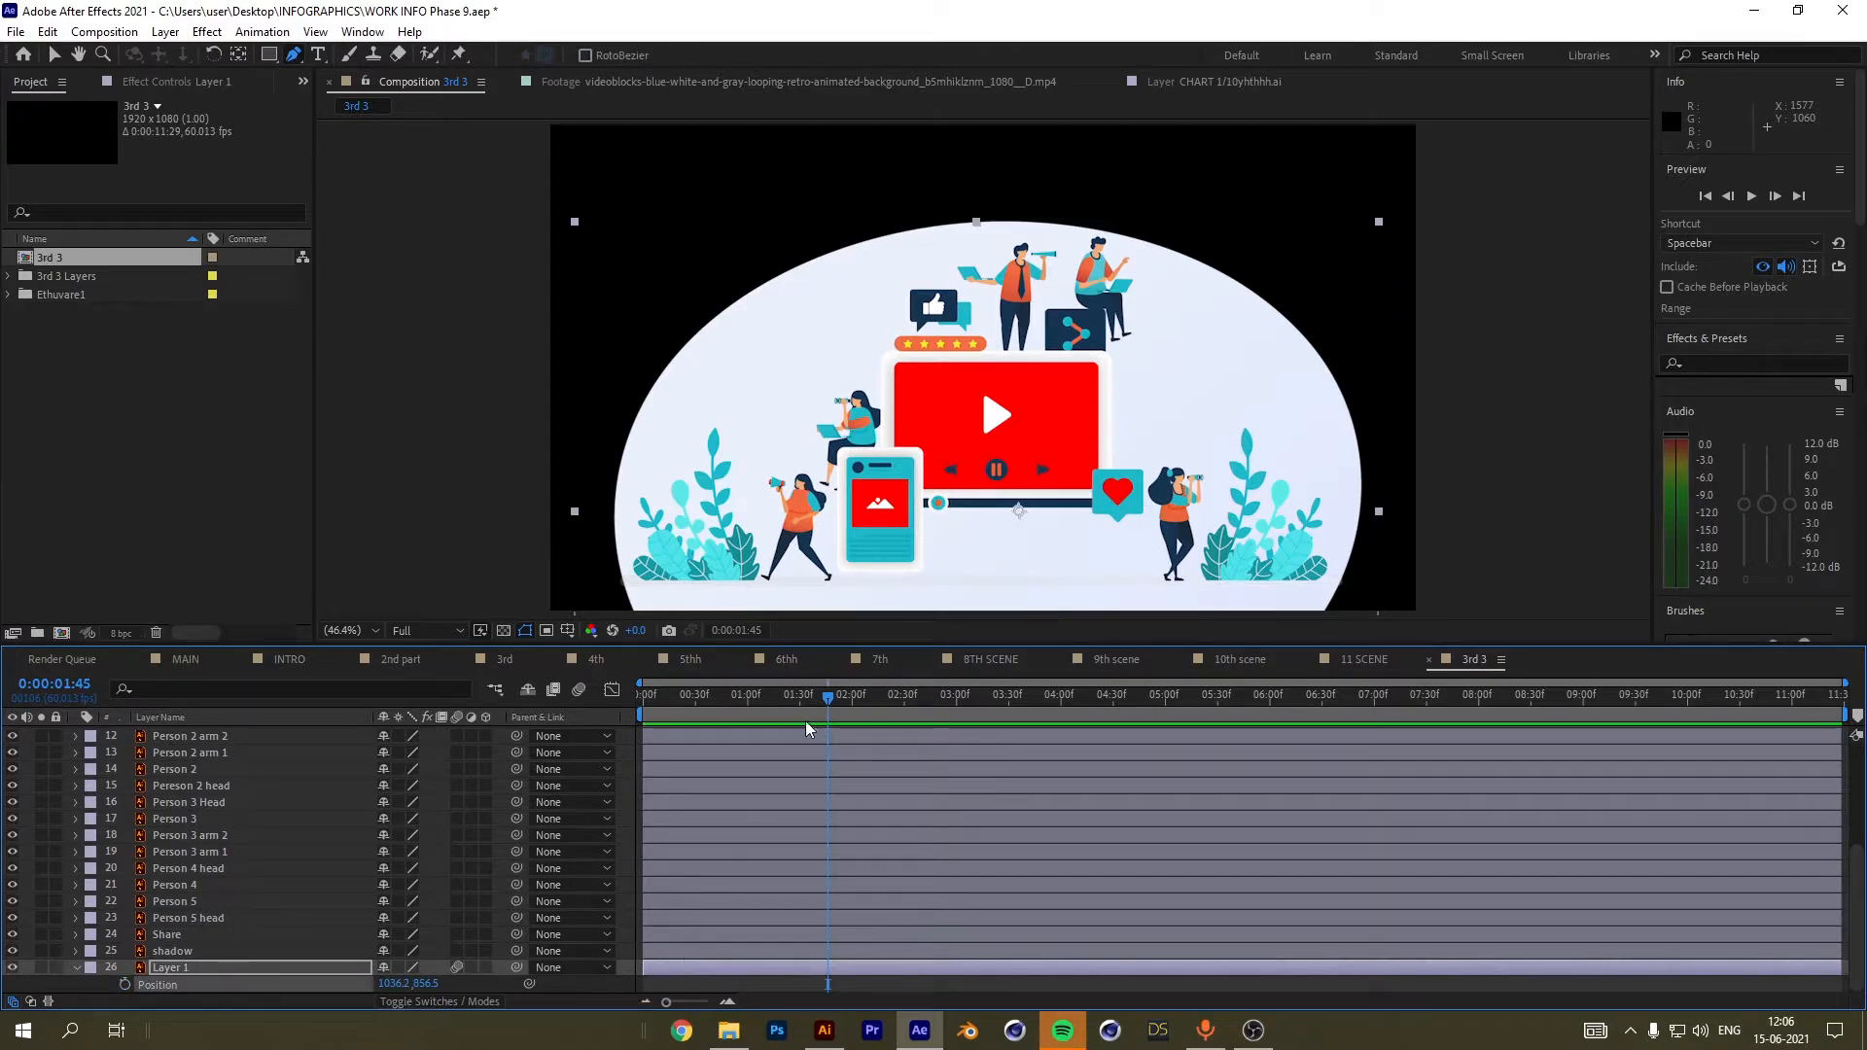
{"action": "key", "text": "Home"}
{"action": "left_click", "coordinate": [77, 967]}
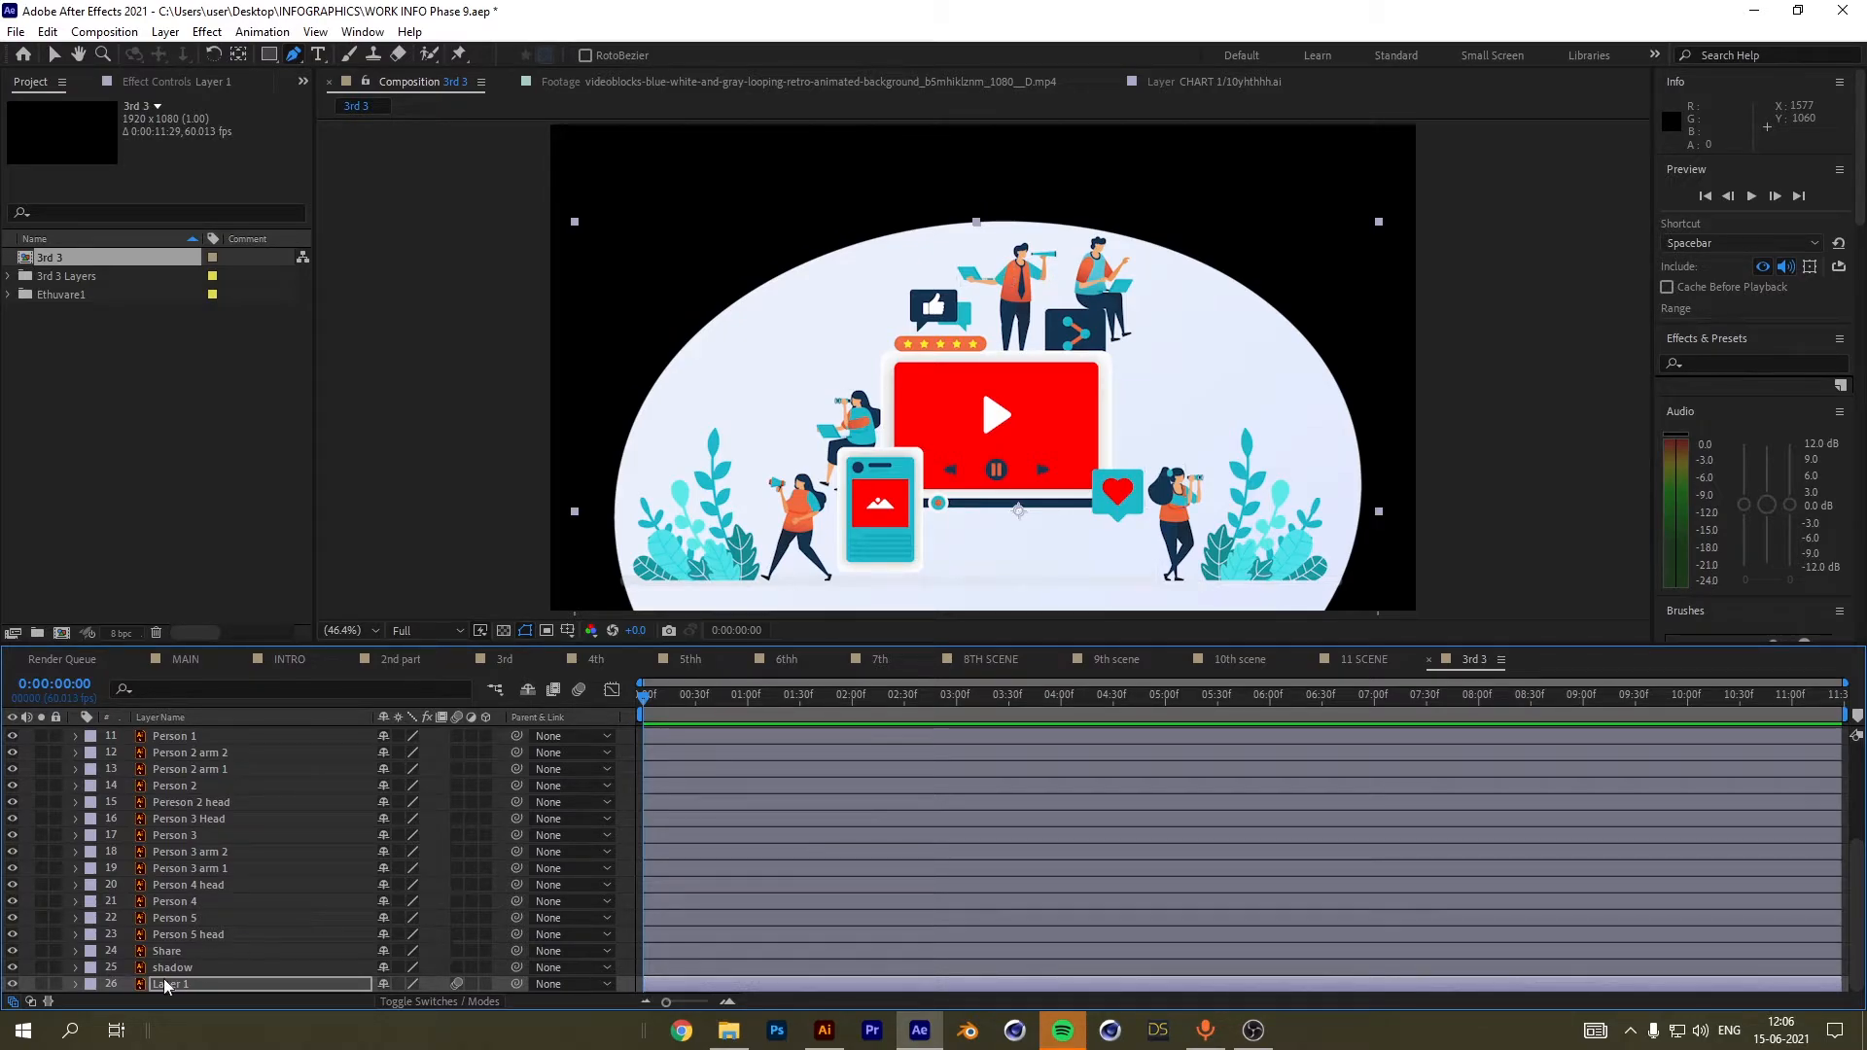
Hide every layer in 3rd 3 except the Layer 1 background.
{"action": "left_click", "coordinate": [13, 967]}
{"action": "left_click", "coordinate": [13, 950]}
{"action": "left_click_drag", "start_coordinate": [14, 955], "coordinate": [15, 739]}
{"action": "scroll", "coordinate": [17, 778], "scroll_direction": "up", "scroll_amount": 3}
{"action": "left_click_drag", "start_coordinate": [17, 888], "coordinate": [15, 734]}
{"action": "scroll", "coordinate": [39, 832], "scroll_direction": "down", "scroll_amount": 3}
{"action": "scroll", "coordinate": [48, 838], "scroll_direction": "down", "scroll_amount": 2}
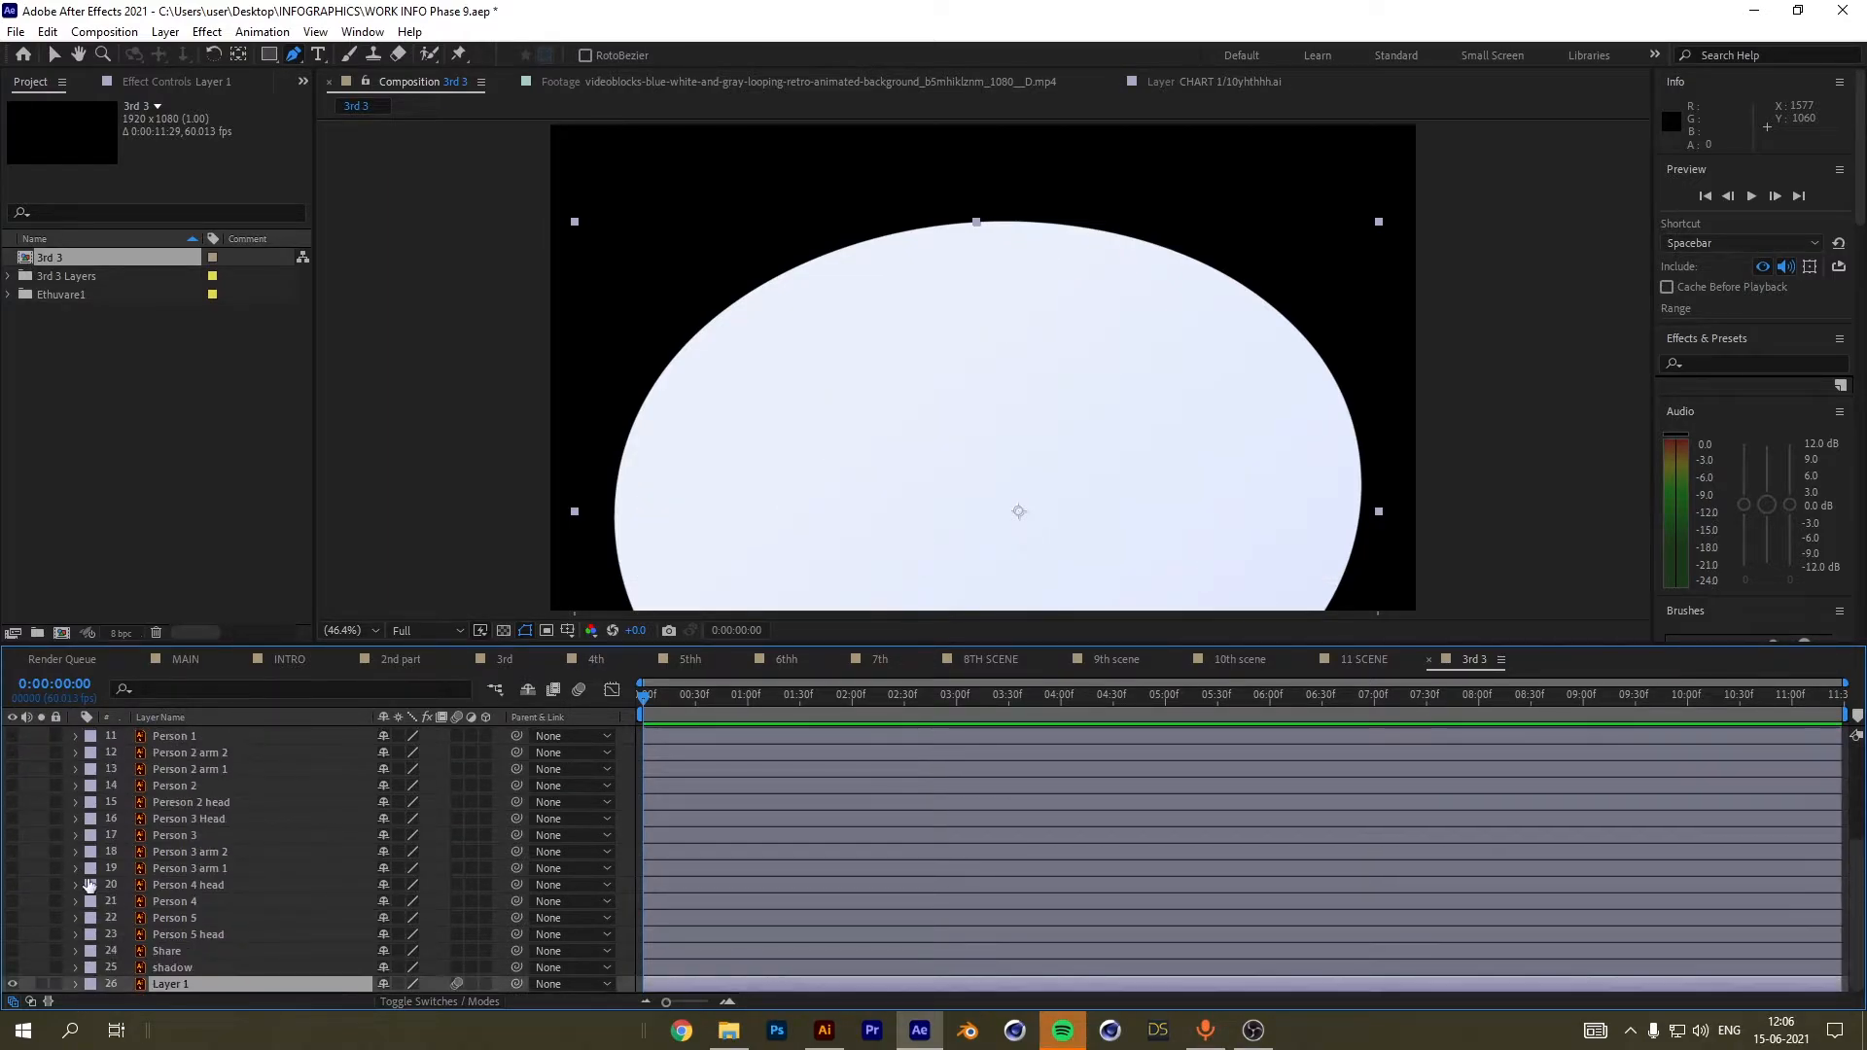
Enable motion blur for the 3rd 3 composition and switch it on for all of its layers.
{"action": "left_click", "coordinate": [647, 710]}
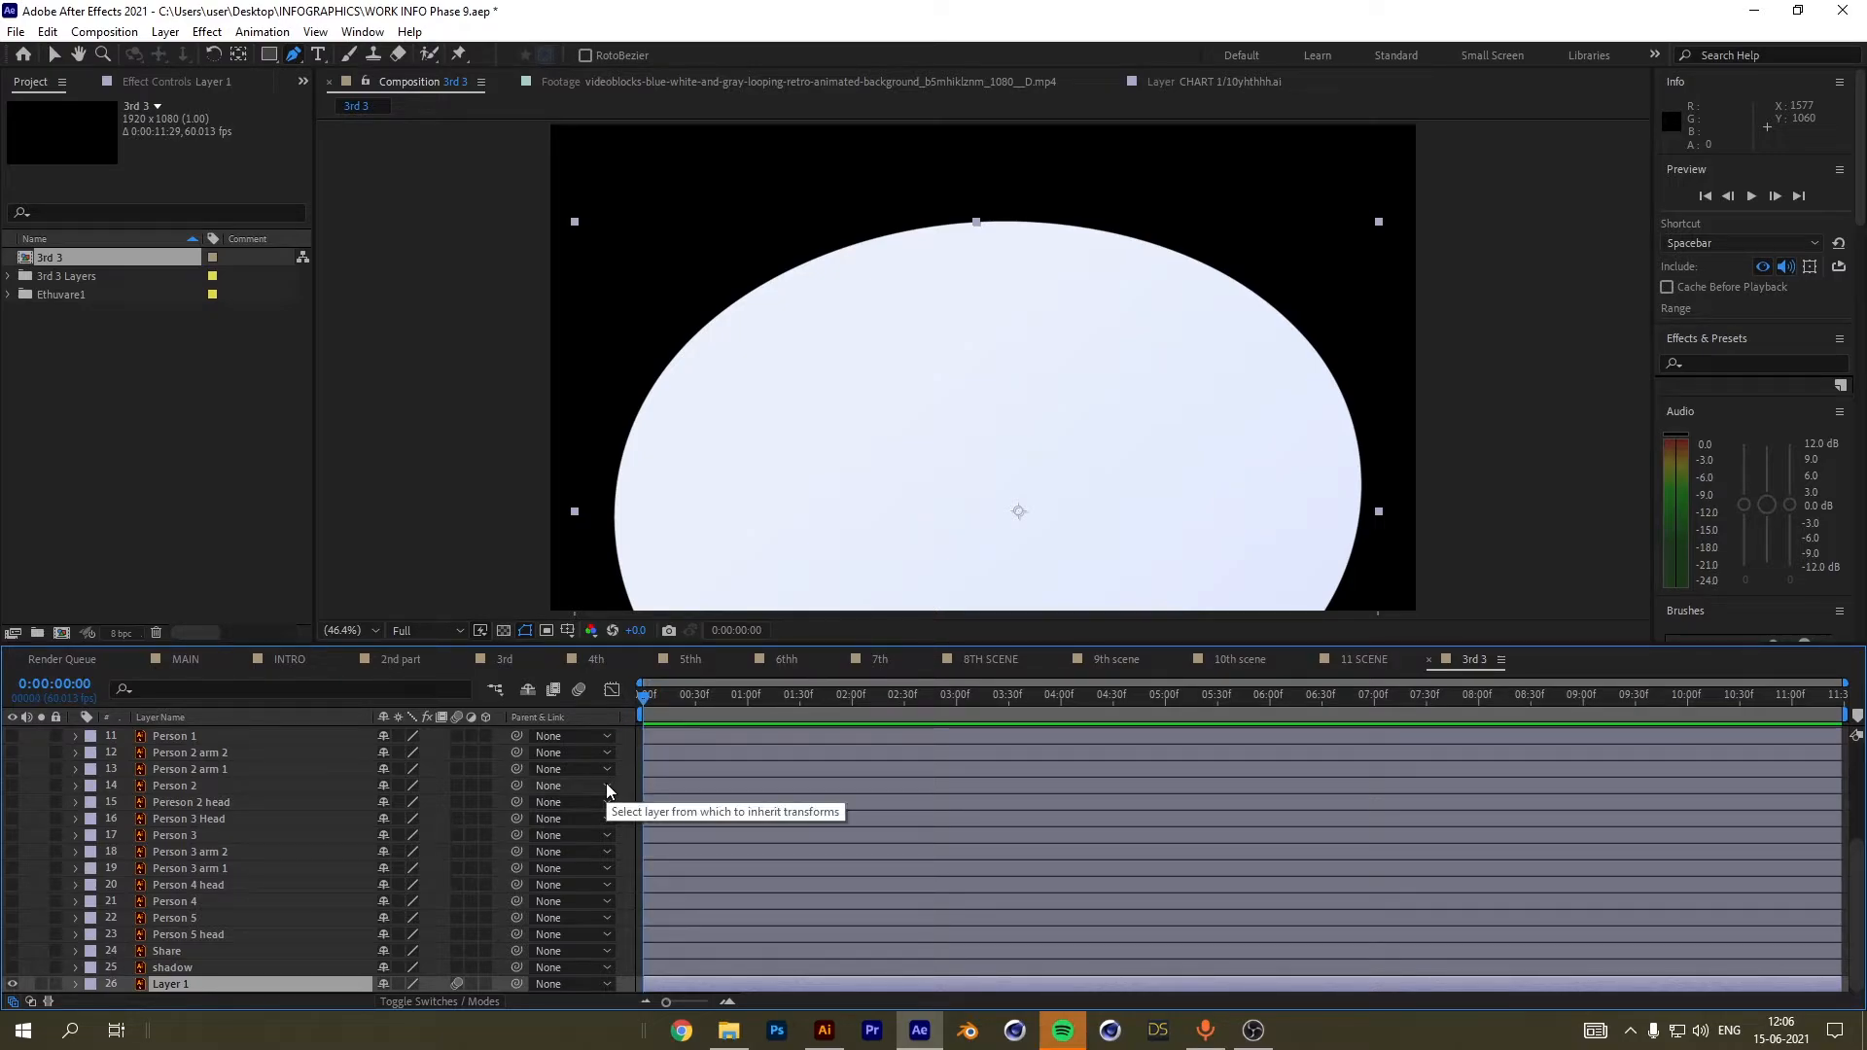
{"action": "left_click", "coordinate": [581, 688]}
{"action": "scroll", "coordinate": [457, 798], "scroll_direction": "up", "scroll_amount": 5}
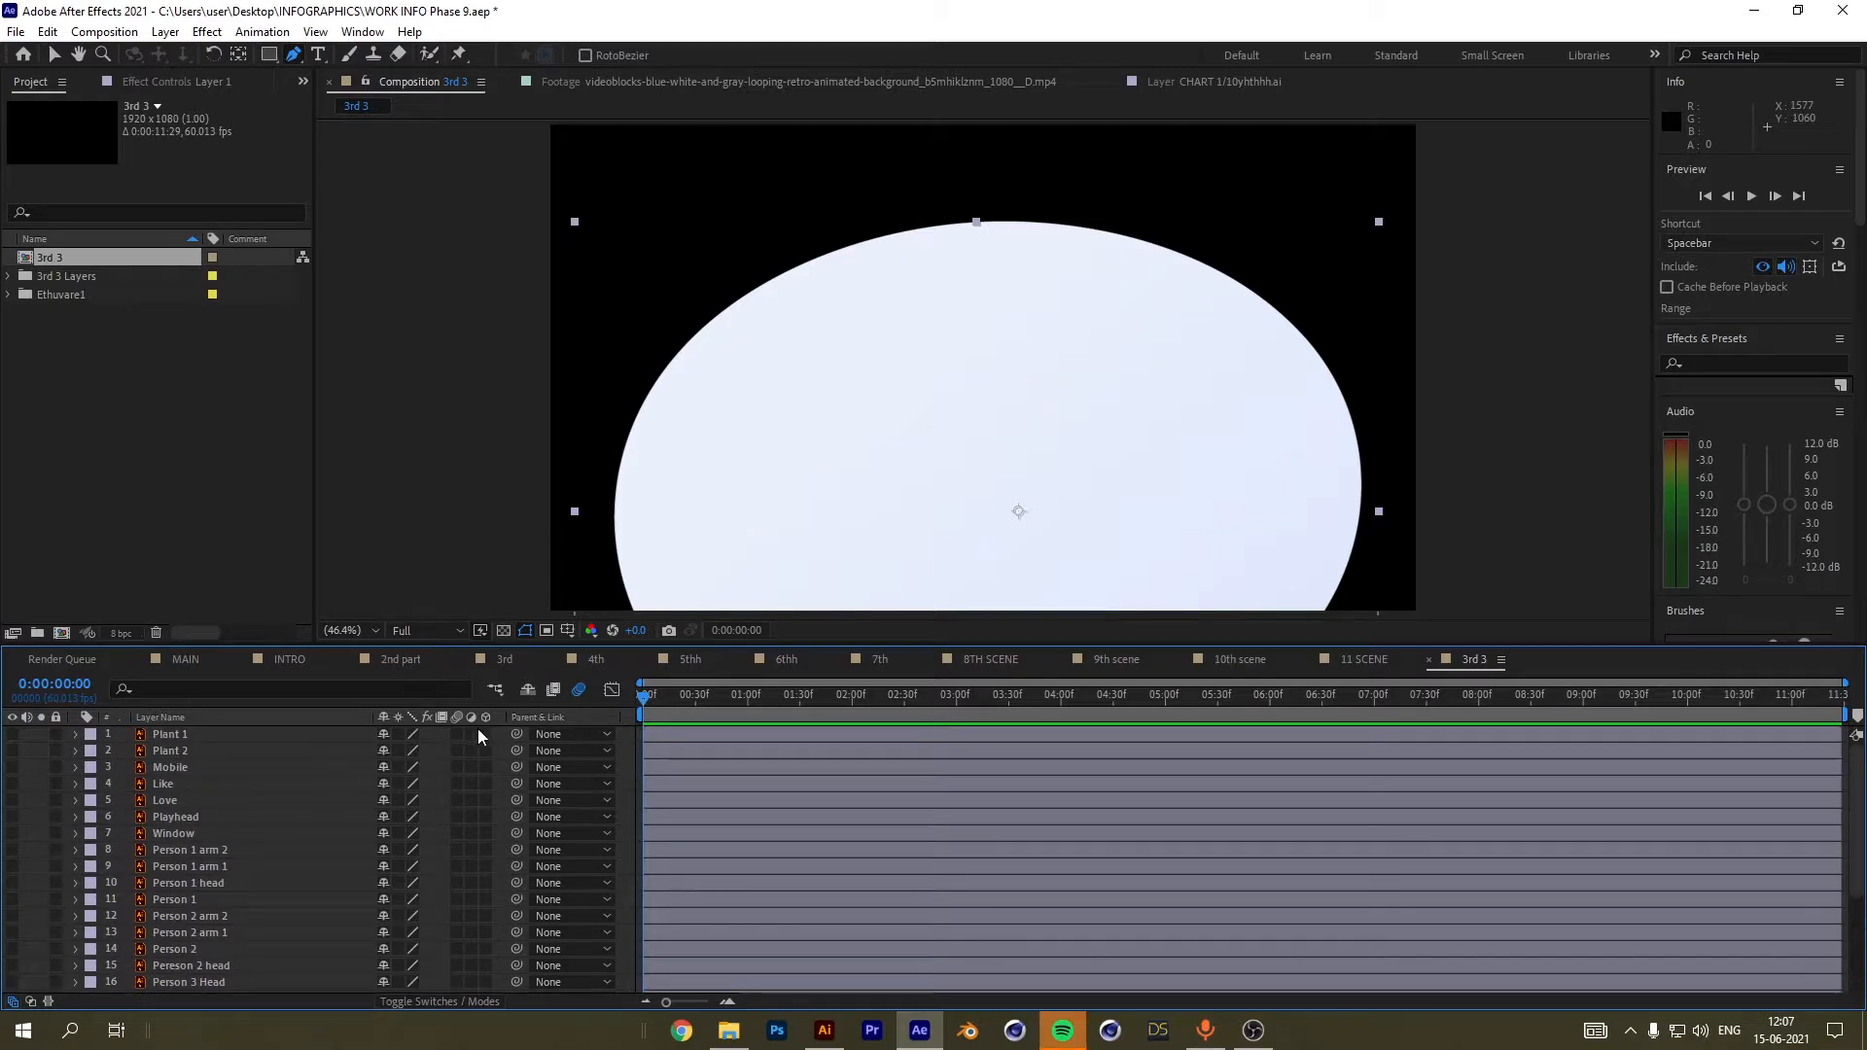
{"action": "left_click_drag", "start_coordinate": [457, 734], "coordinate": [461, 868]}
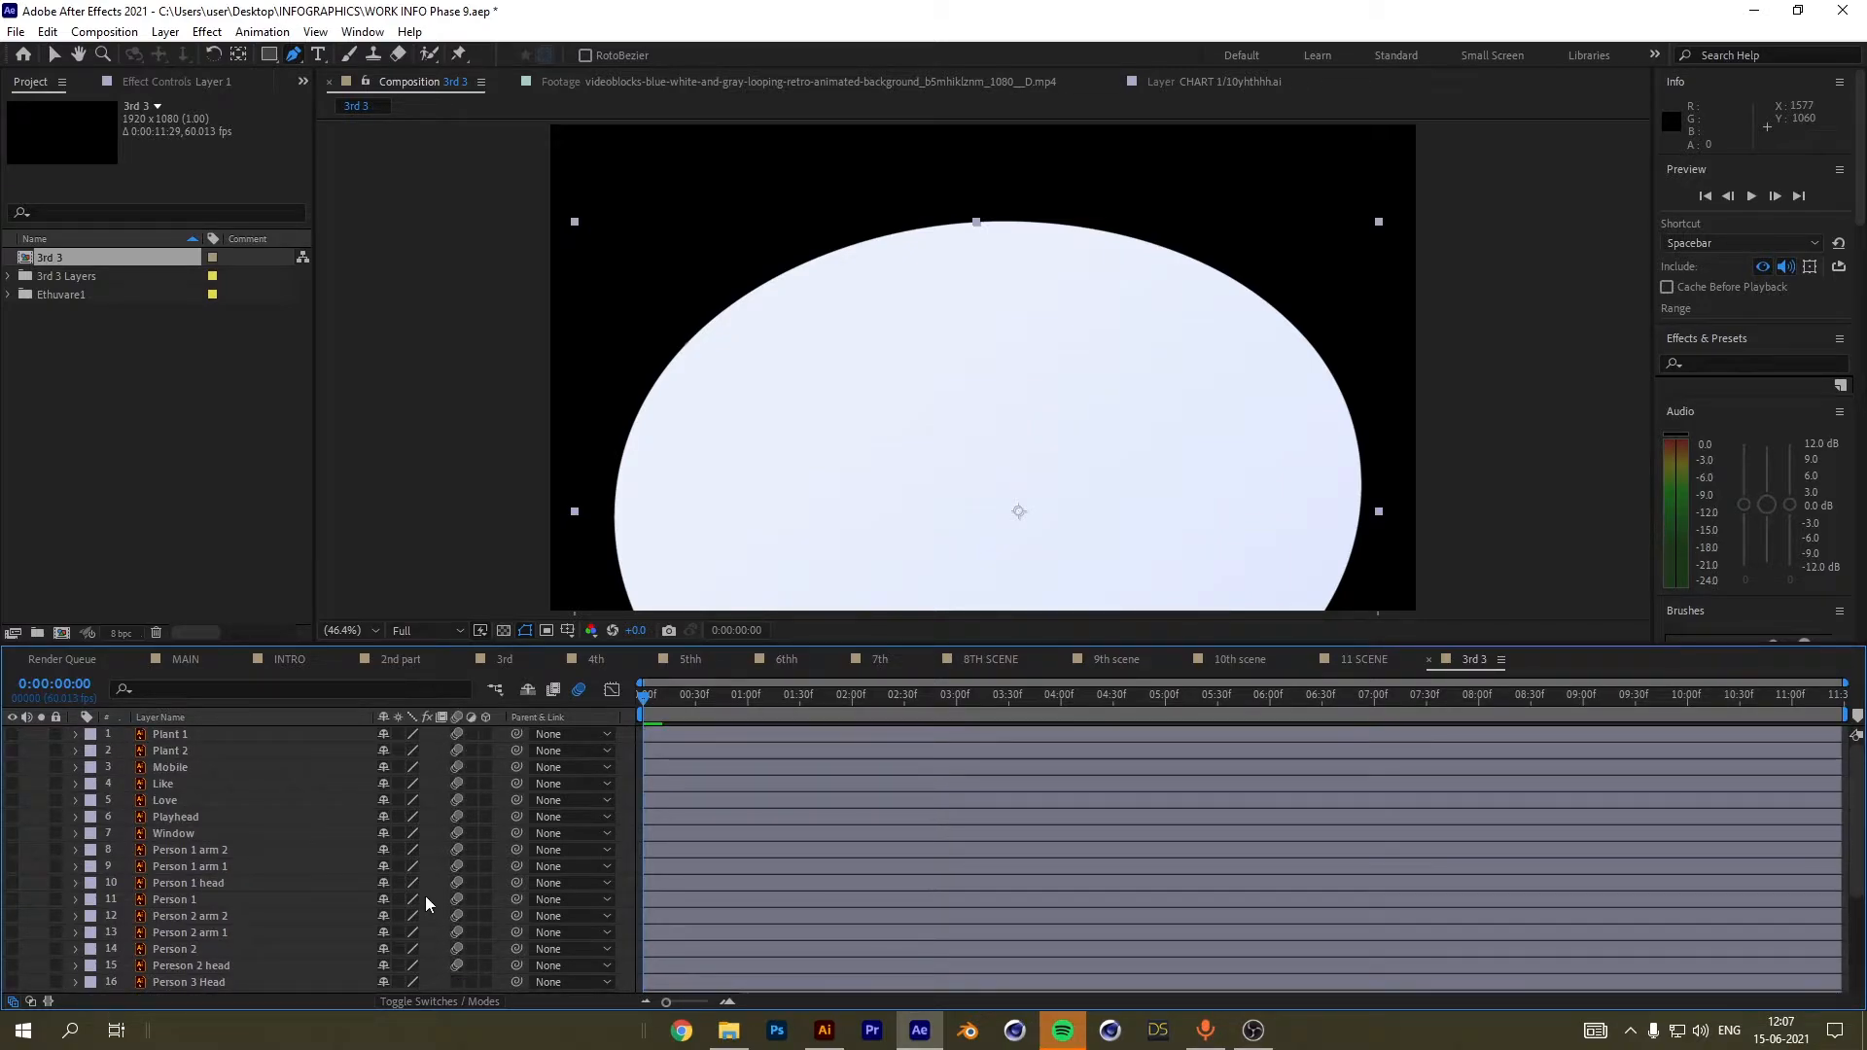
{"action": "scroll", "coordinate": [443, 871], "scroll_direction": "down", "scroll_amount": 5}
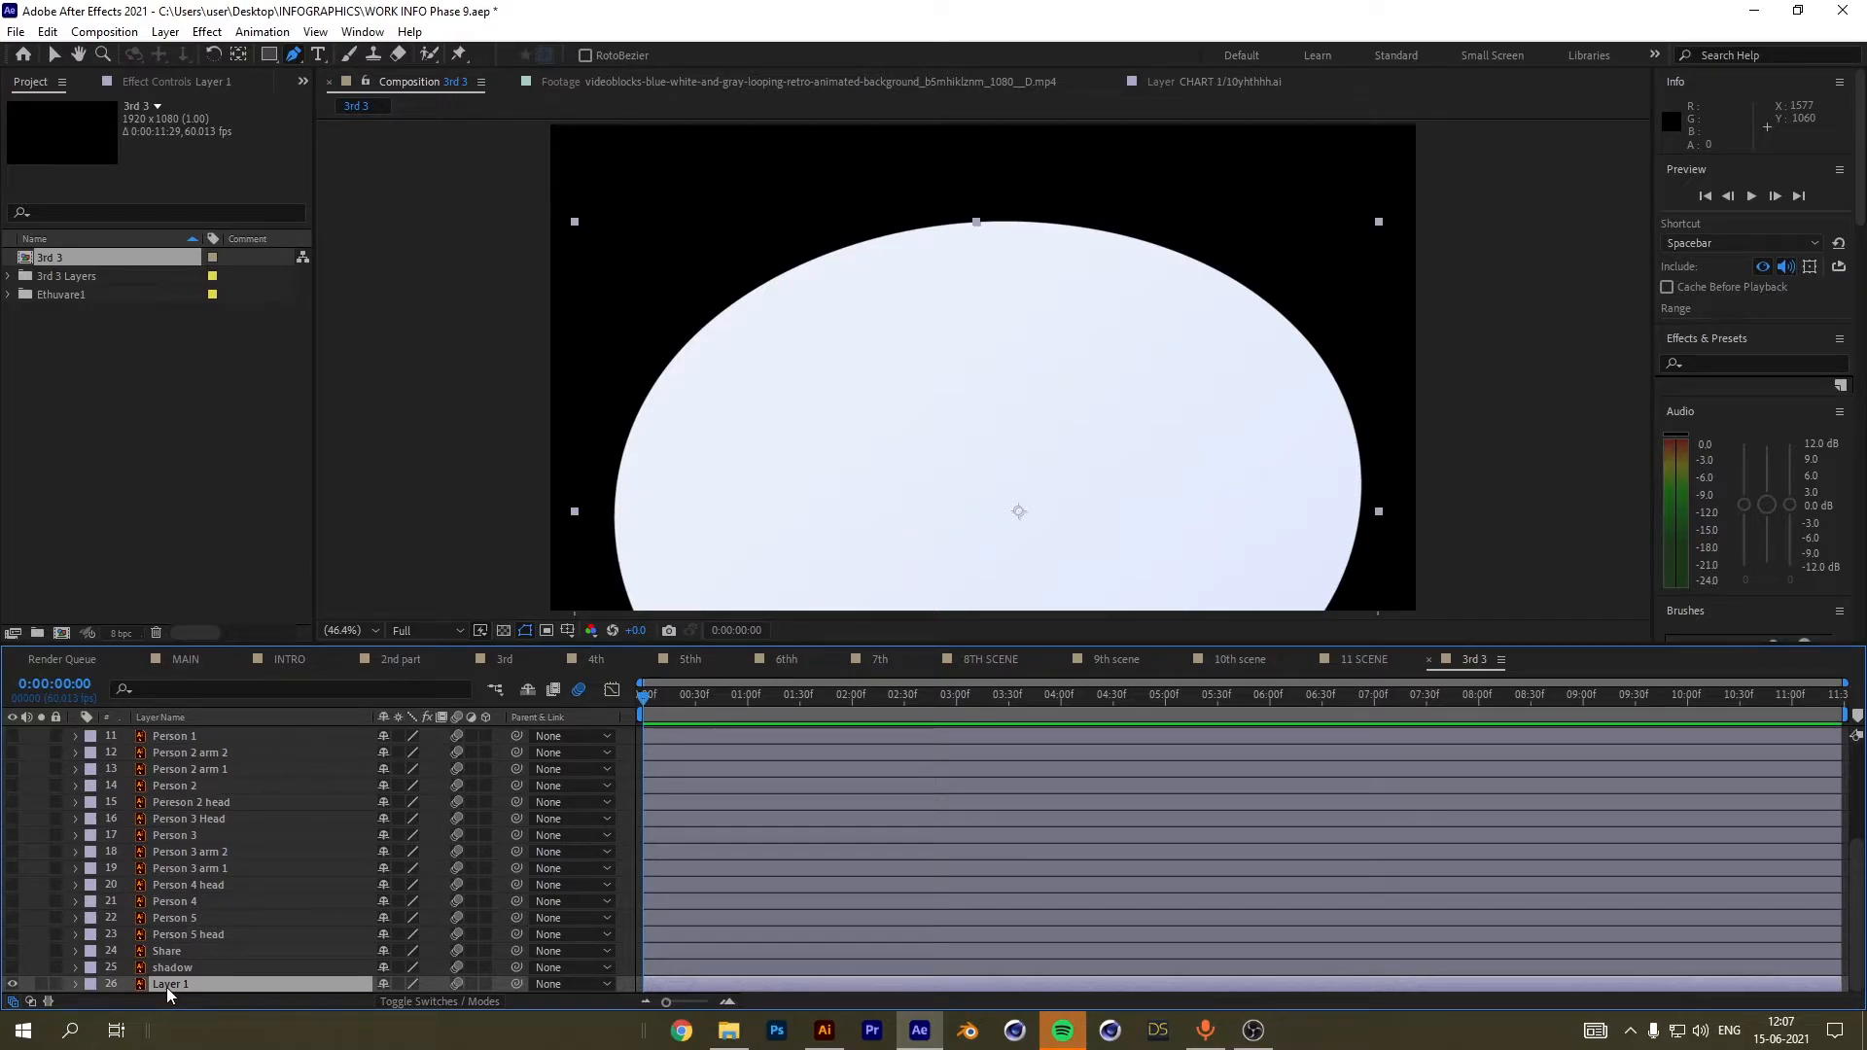
Keyframe Layer 1's current Position at 0:00:00:45, and set its Y position to 1734.5 on the first frame.
{"action": "key", "text": "p"}
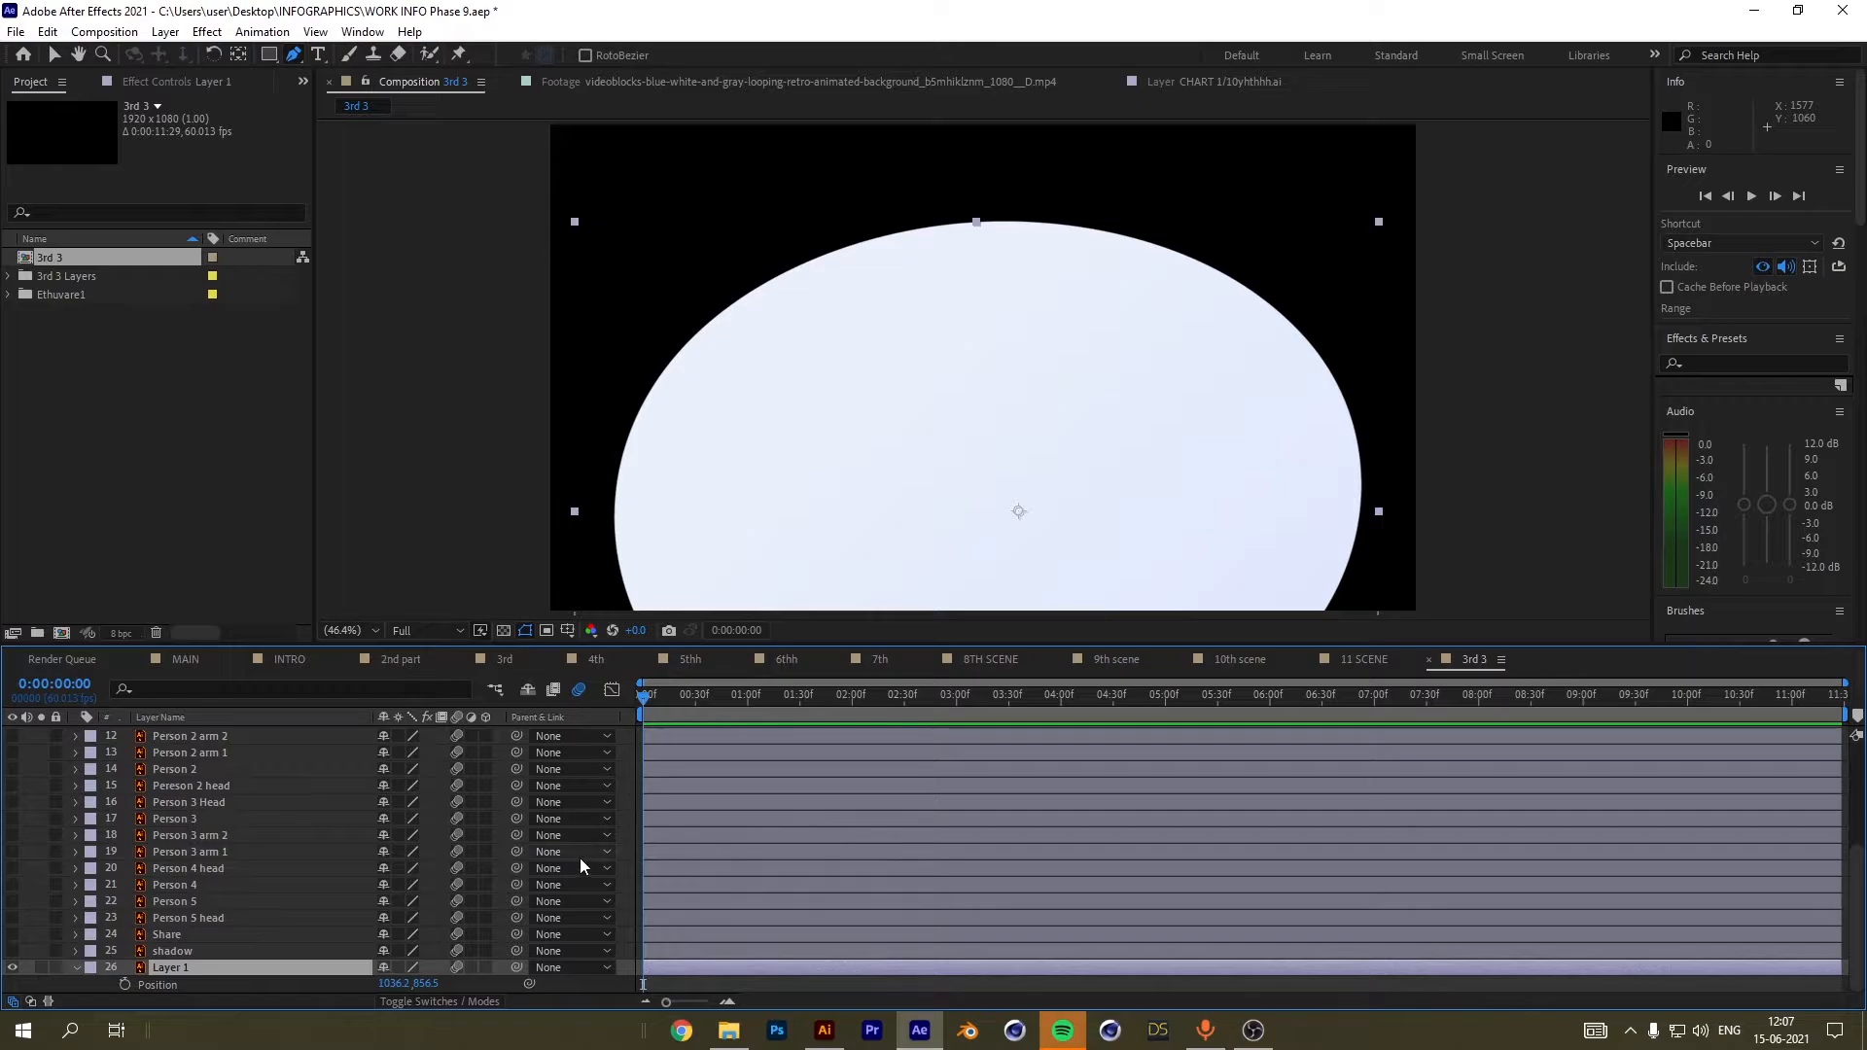
{"action": "left_click_drag", "start_coordinate": [646, 697], "coordinate": [696, 715]}
{"action": "left_click", "coordinate": [123, 984]}
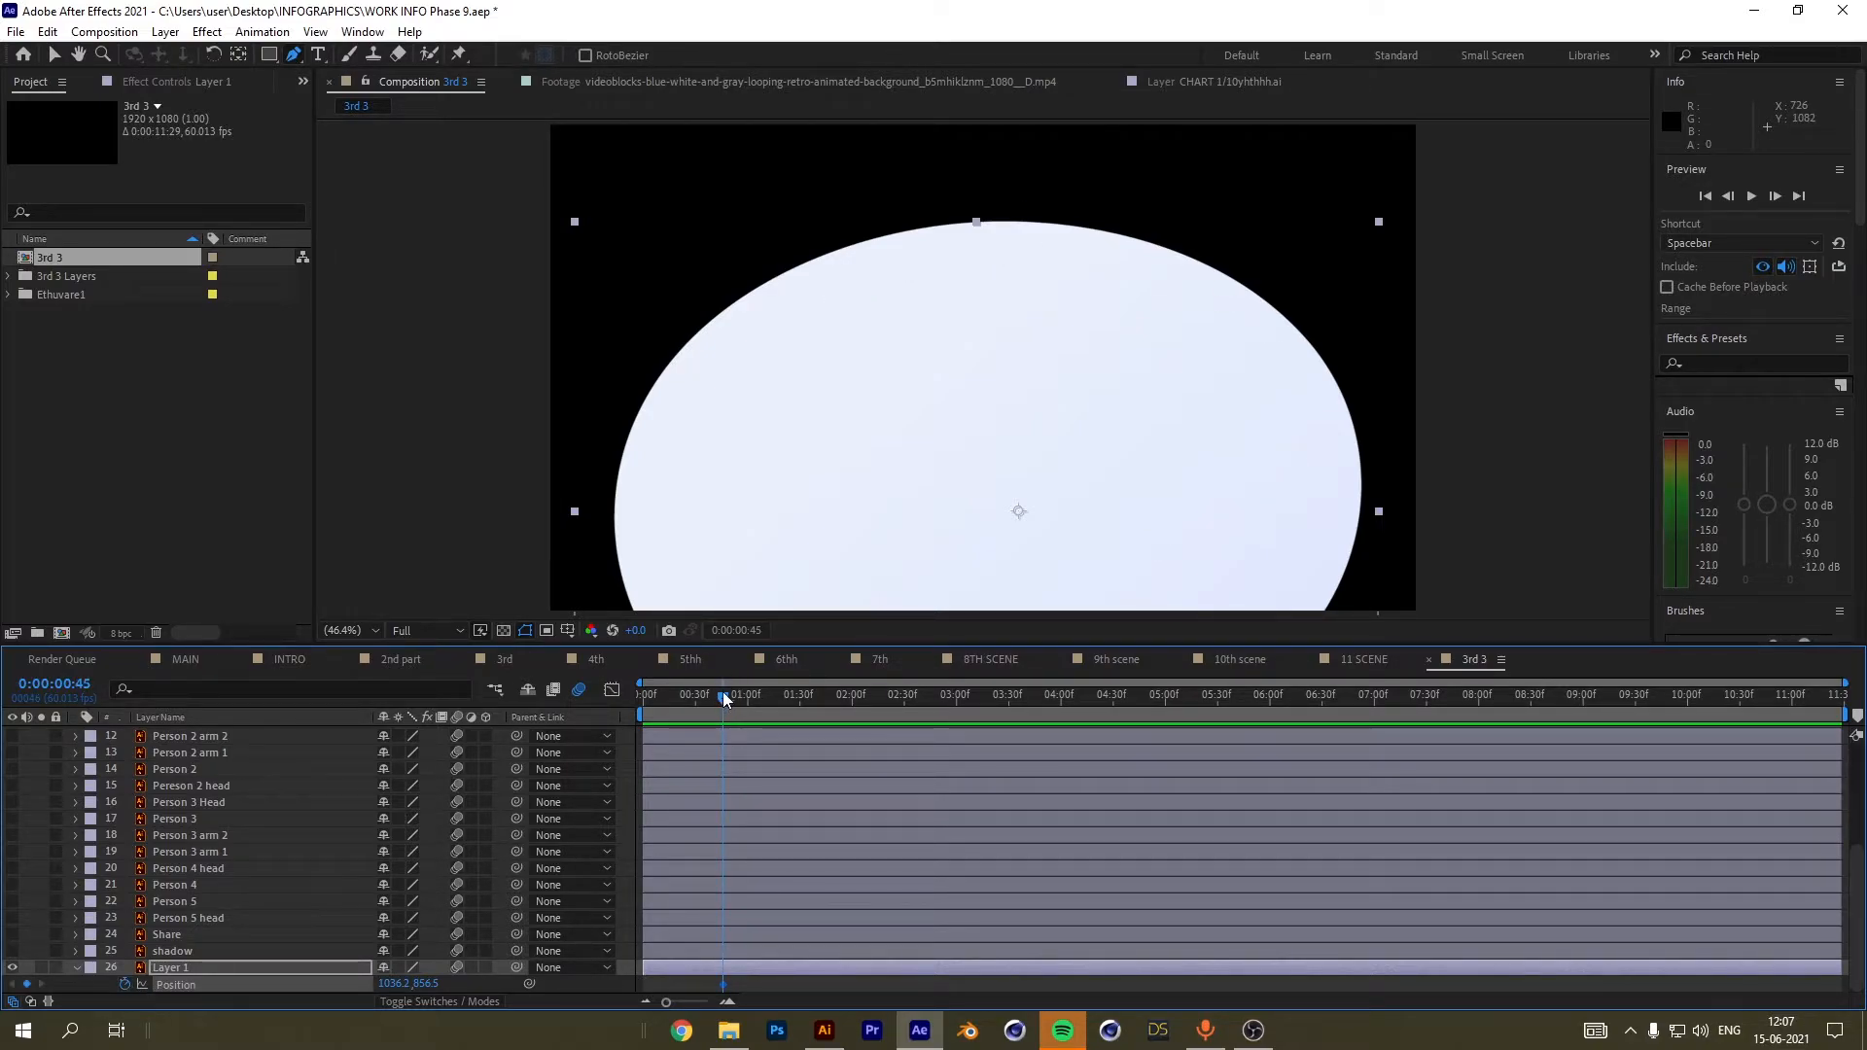
{"action": "left_click_drag", "start_coordinate": [723, 697], "coordinate": [637, 715]}
{"action": "left_click_drag", "start_coordinate": [431, 985], "coordinate": [1291, 977]}
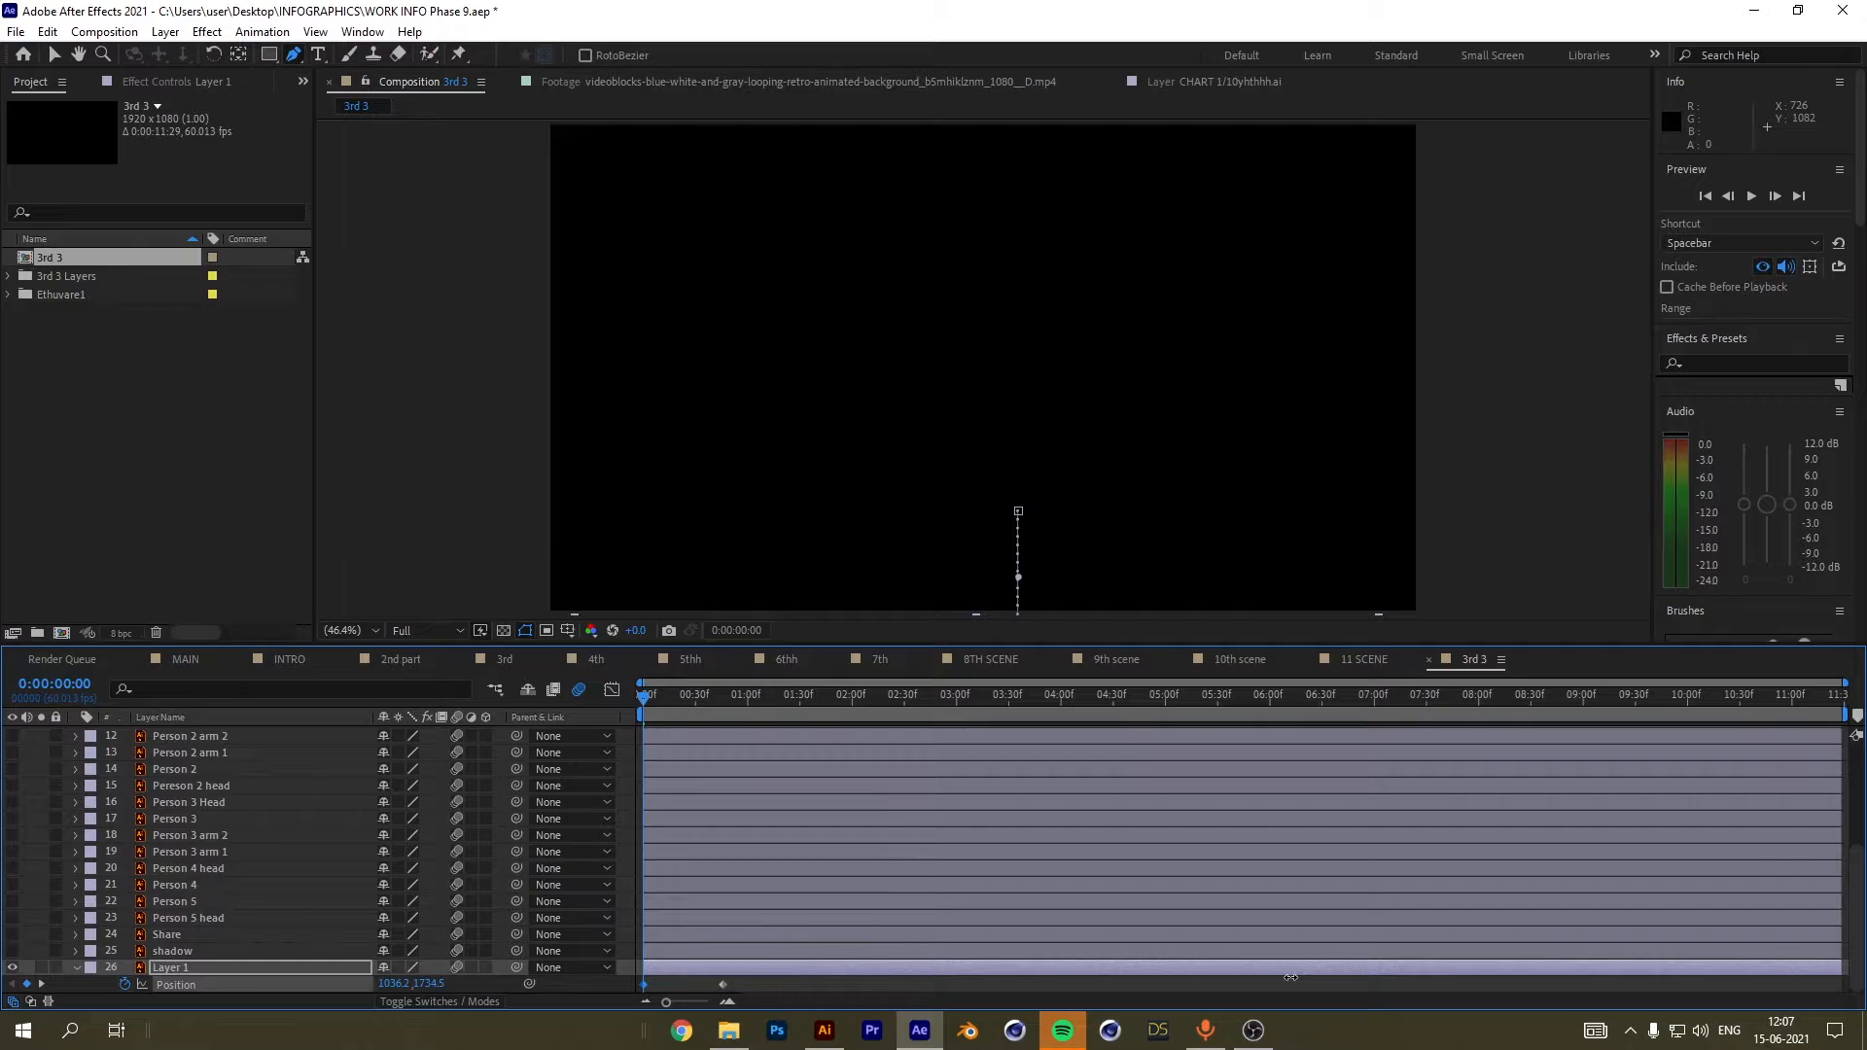
Add an overshoot Position keyframe with Y 771.8 to Layer 1 at 0:00:00:30, and ease its first and last keyframes.
{"action": "left_click_drag", "start_coordinate": [643, 709], "coordinate": [696, 699]}
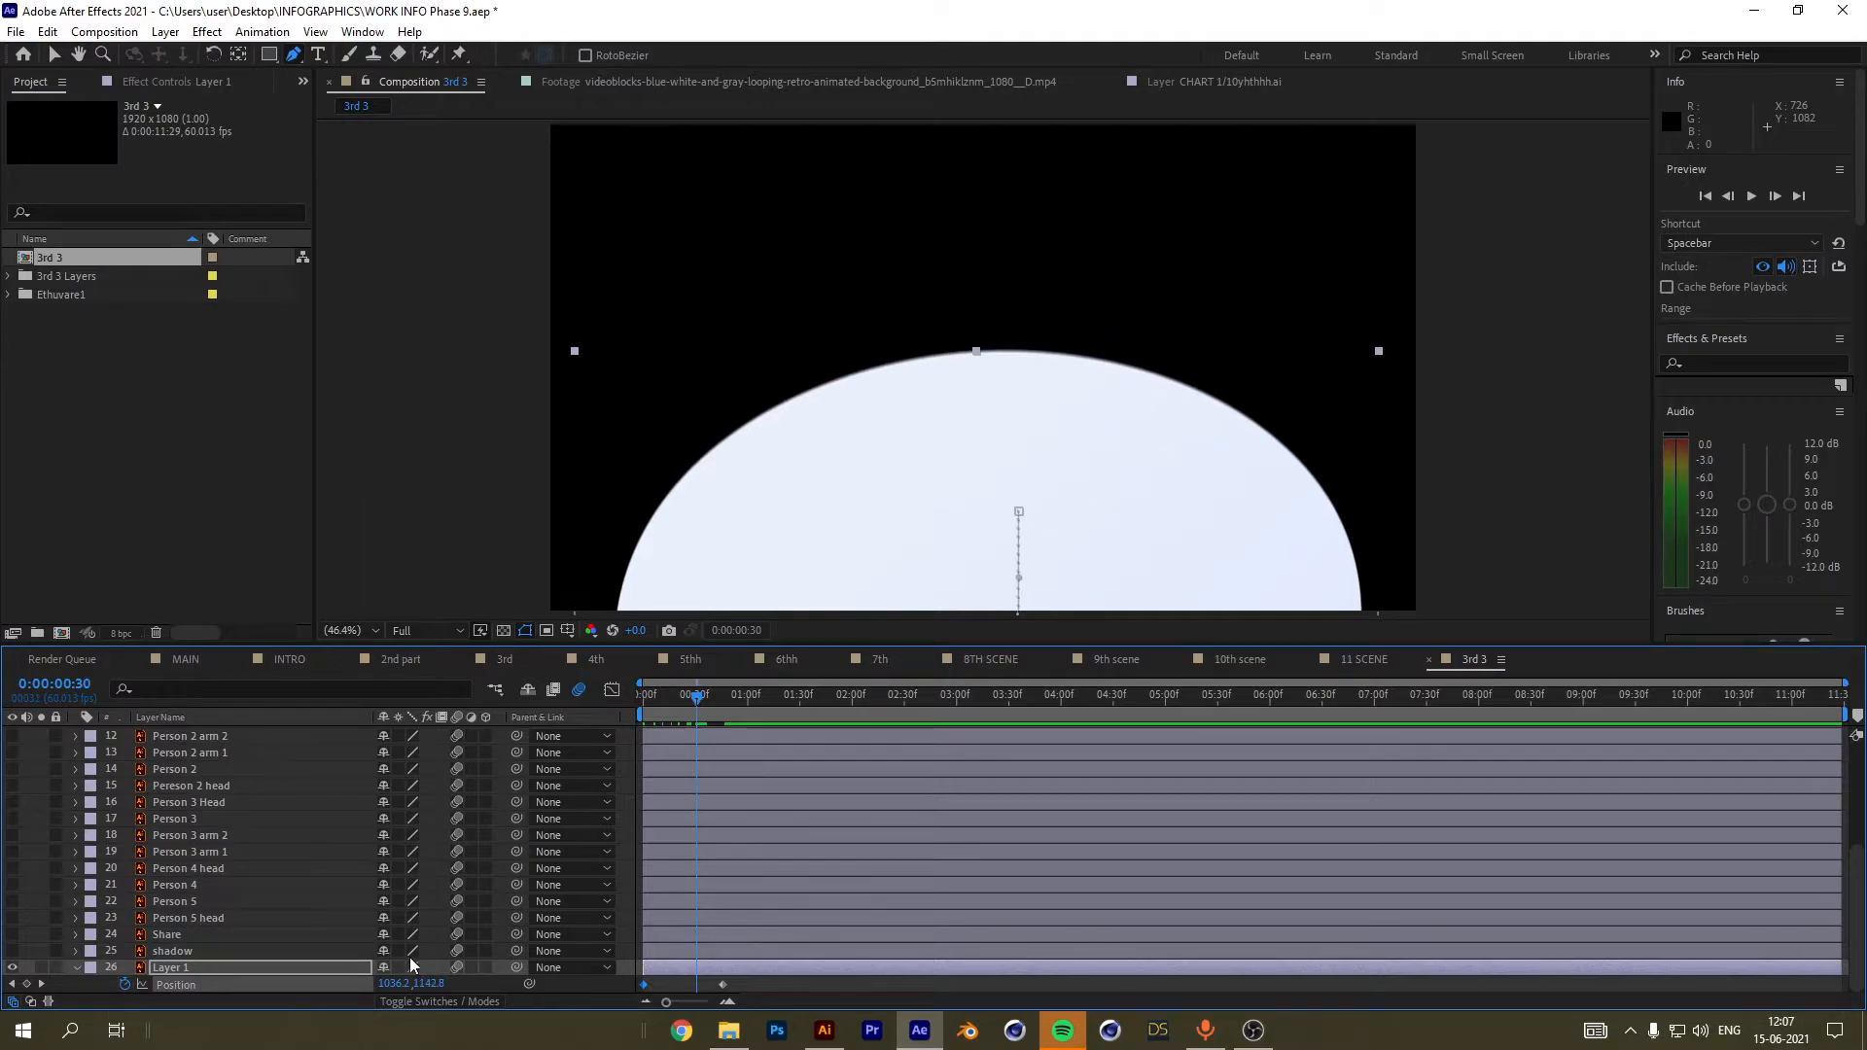
{"action": "left_click_drag", "start_coordinate": [428, 983], "coordinate": [10, 1049]}
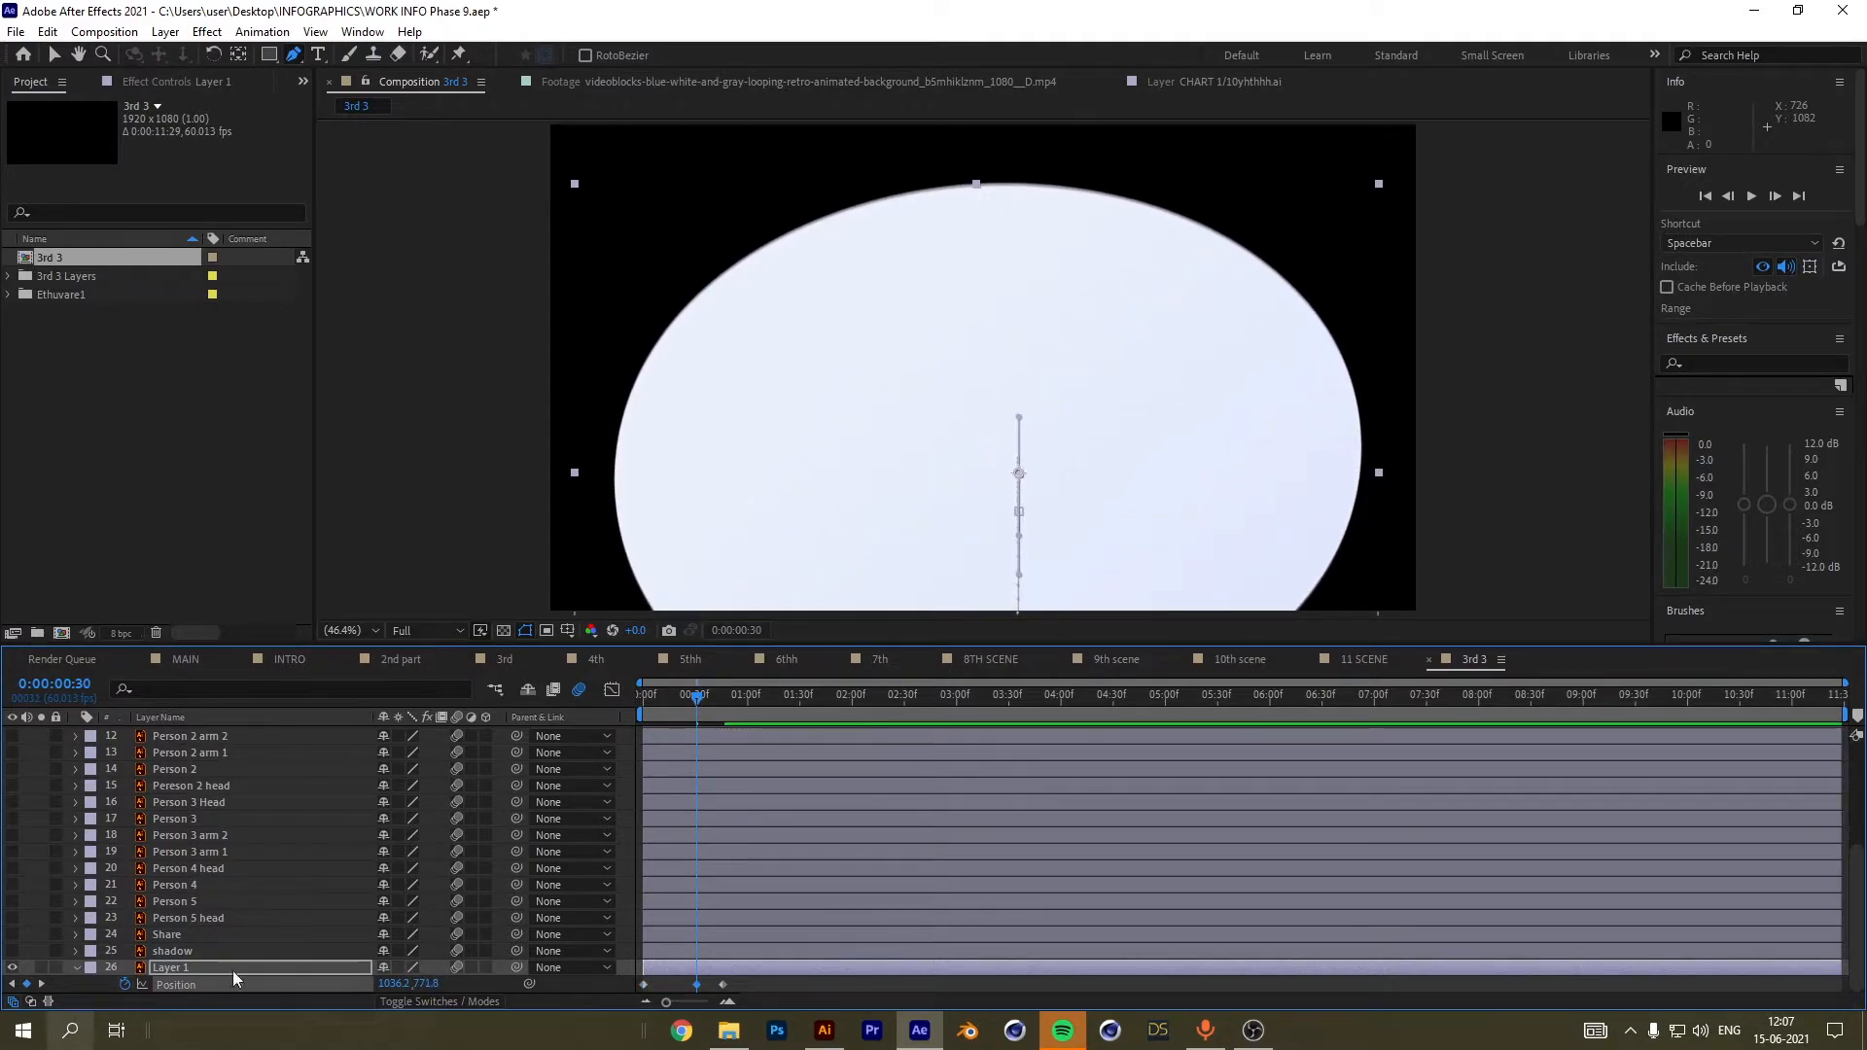
{"action": "left_click", "coordinate": [722, 985]}
{"action": "left_click", "coordinate": [642, 985], "text": "shift"}
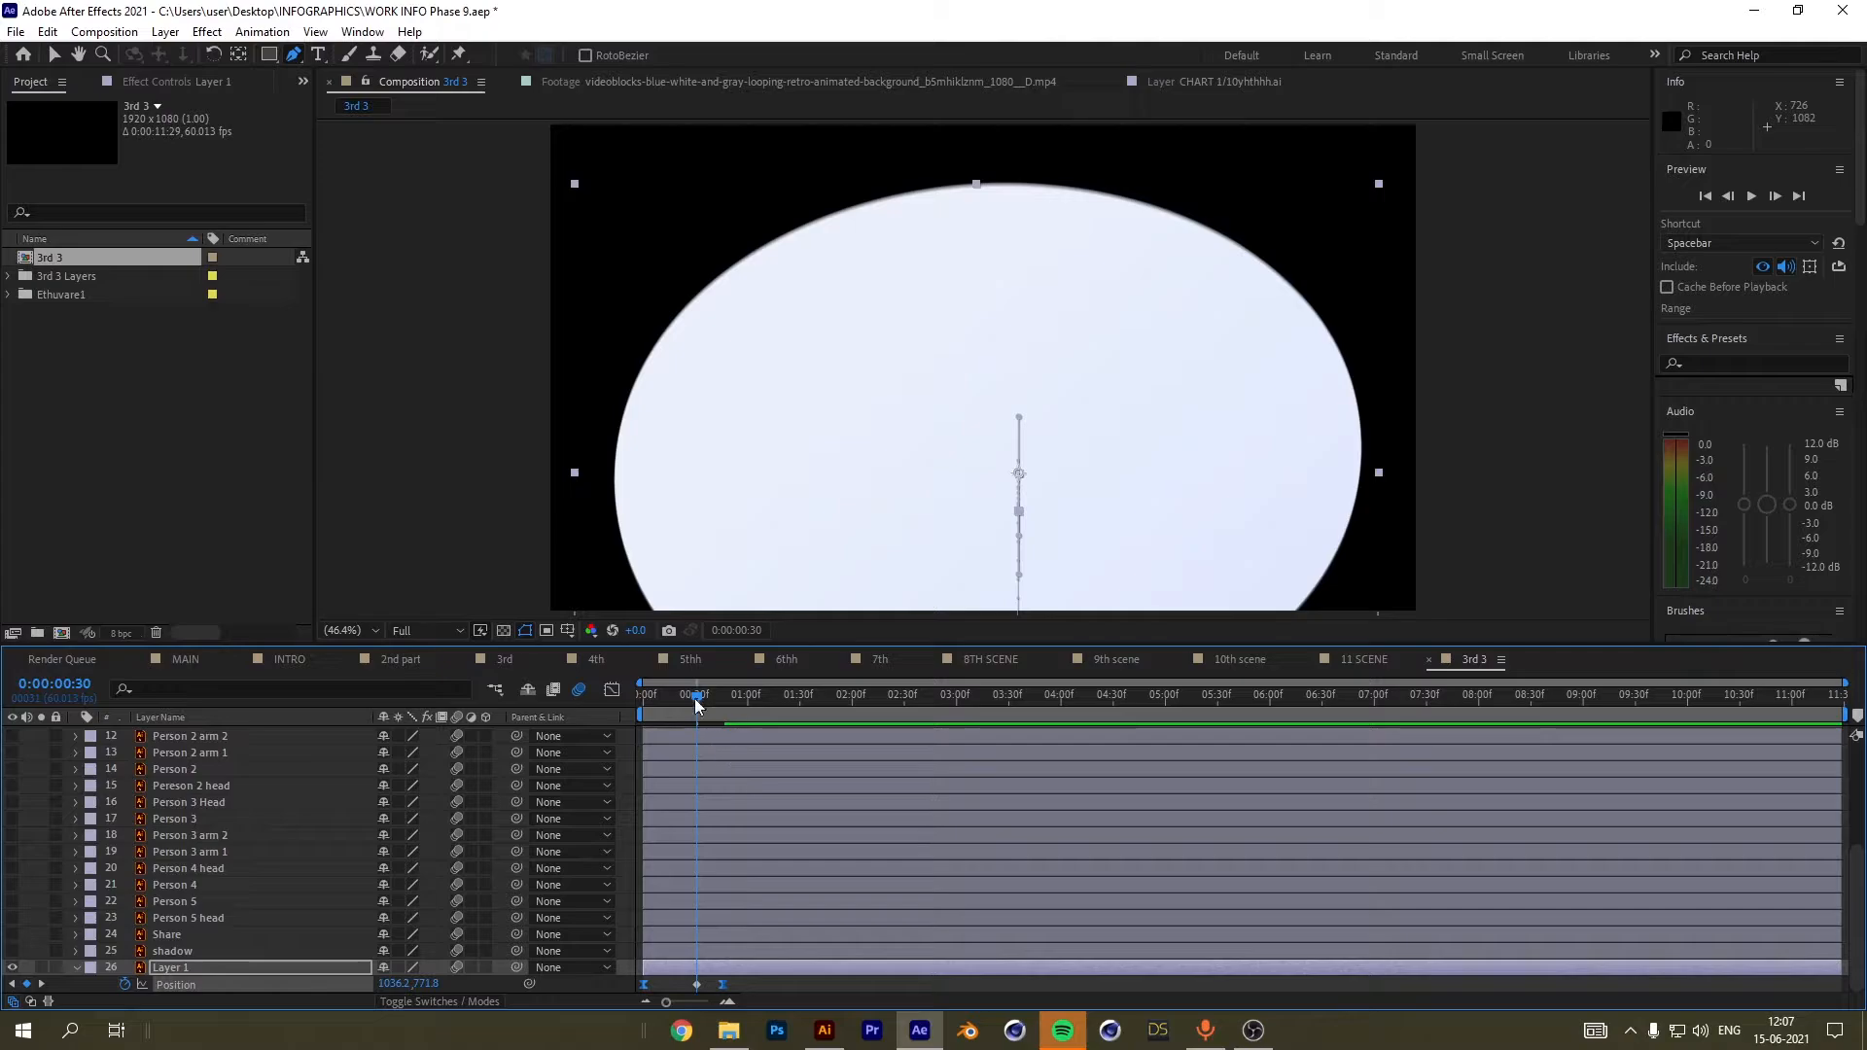
{"action": "left_click_drag", "start_coordinate": [694, 698], "coordinate": [597, 697]}
{"action": "key", "text": "space"}
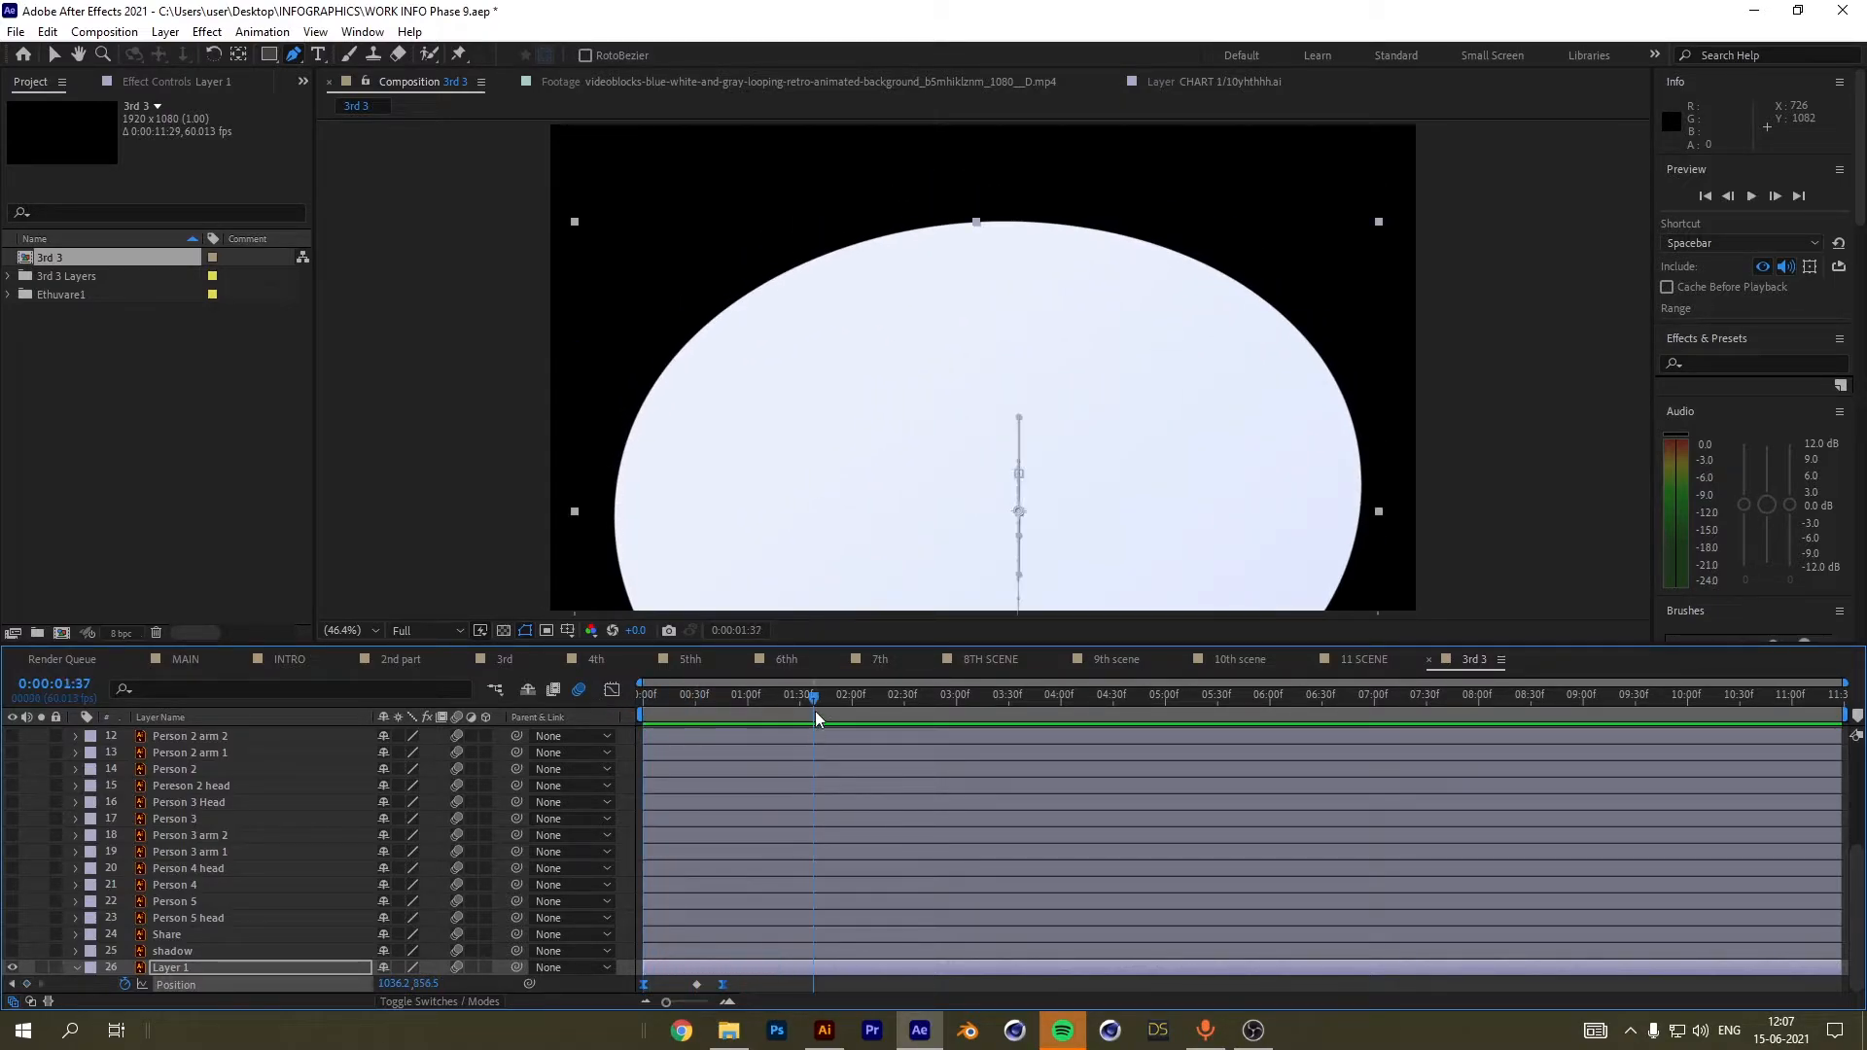
{"action": "key", "text": "space"}
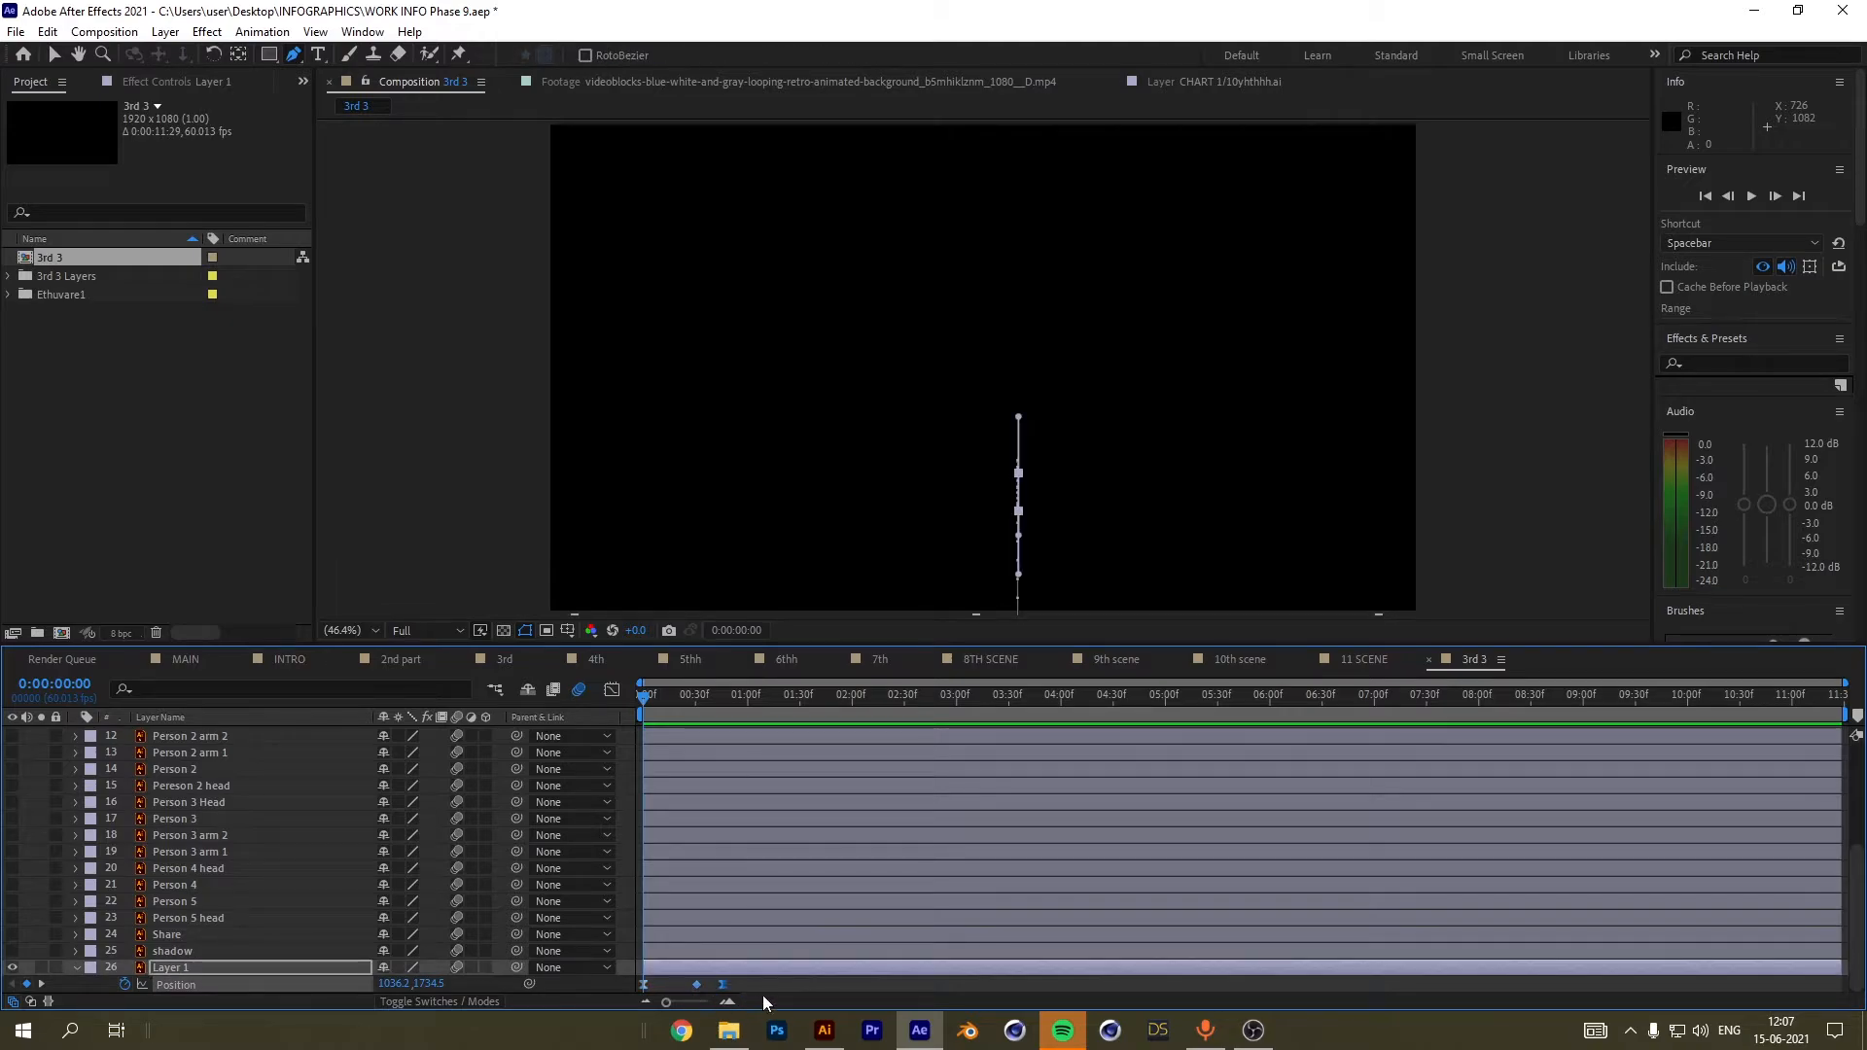
Try spreading Layer 1's Position keyframes over a longer time, then undo the change and replay the animation.
{"action": "mouse_move", "coordinate": [723, 984]}
{"action": "left_mouse_down"}
{"action": "mouse_move", "coordinate": [762, 988]}
{"action": "mouse_move", "coordinate": [720, 986]}
{"action": "left_mouse_up"}
{"action": "key", "text": "space"}
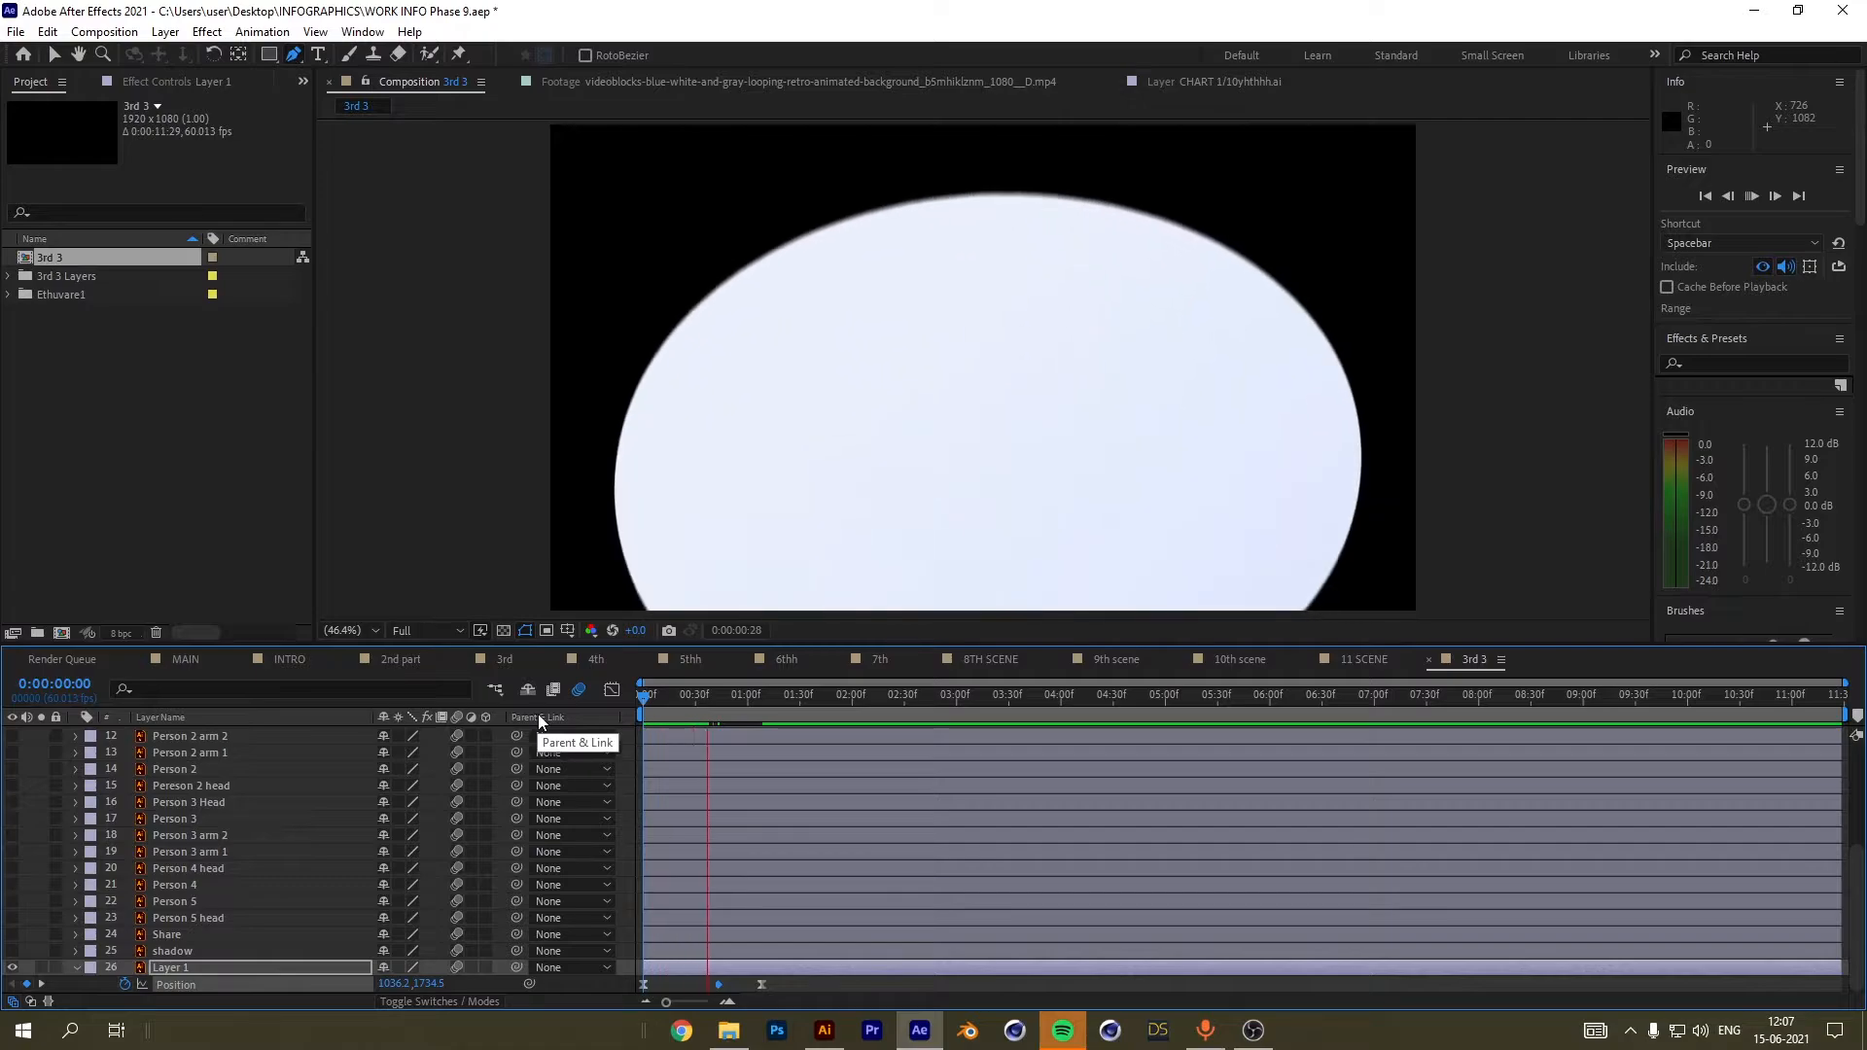
{"action": "key", "text": "space"}
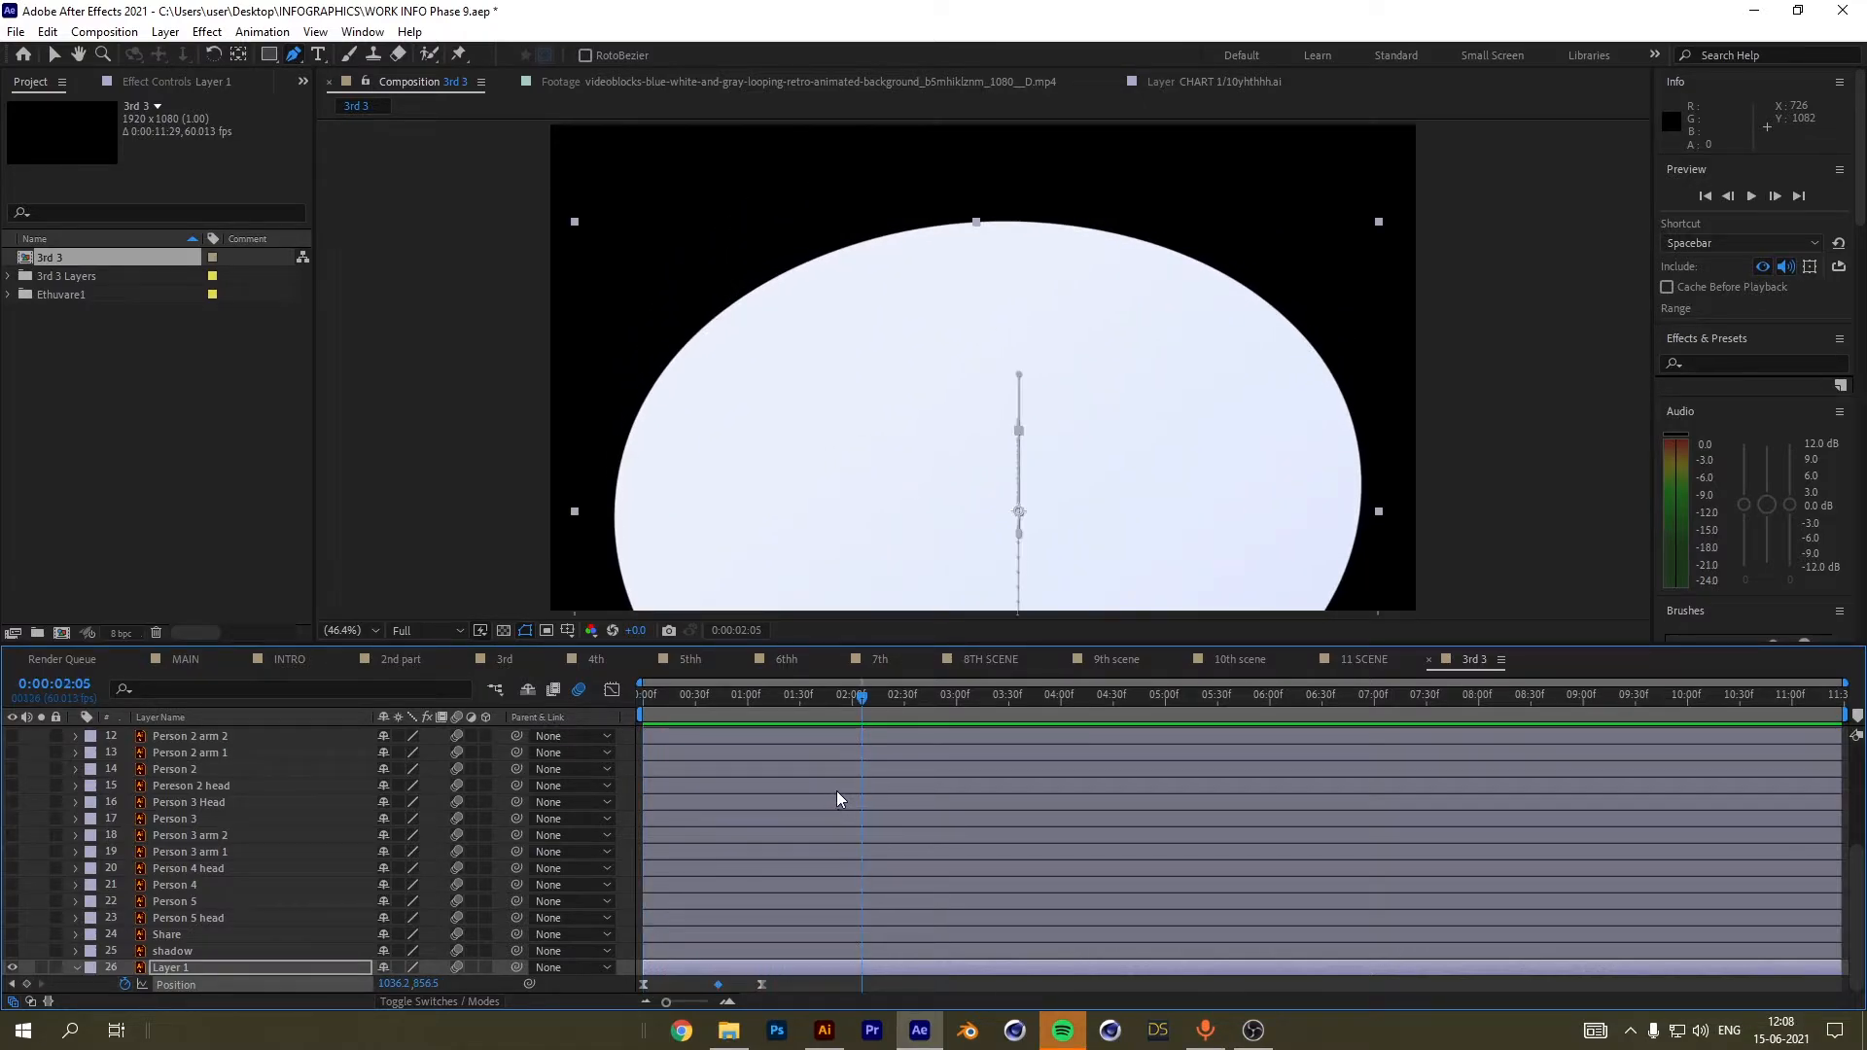
{"action": "key", "text": "ctrl+z"}
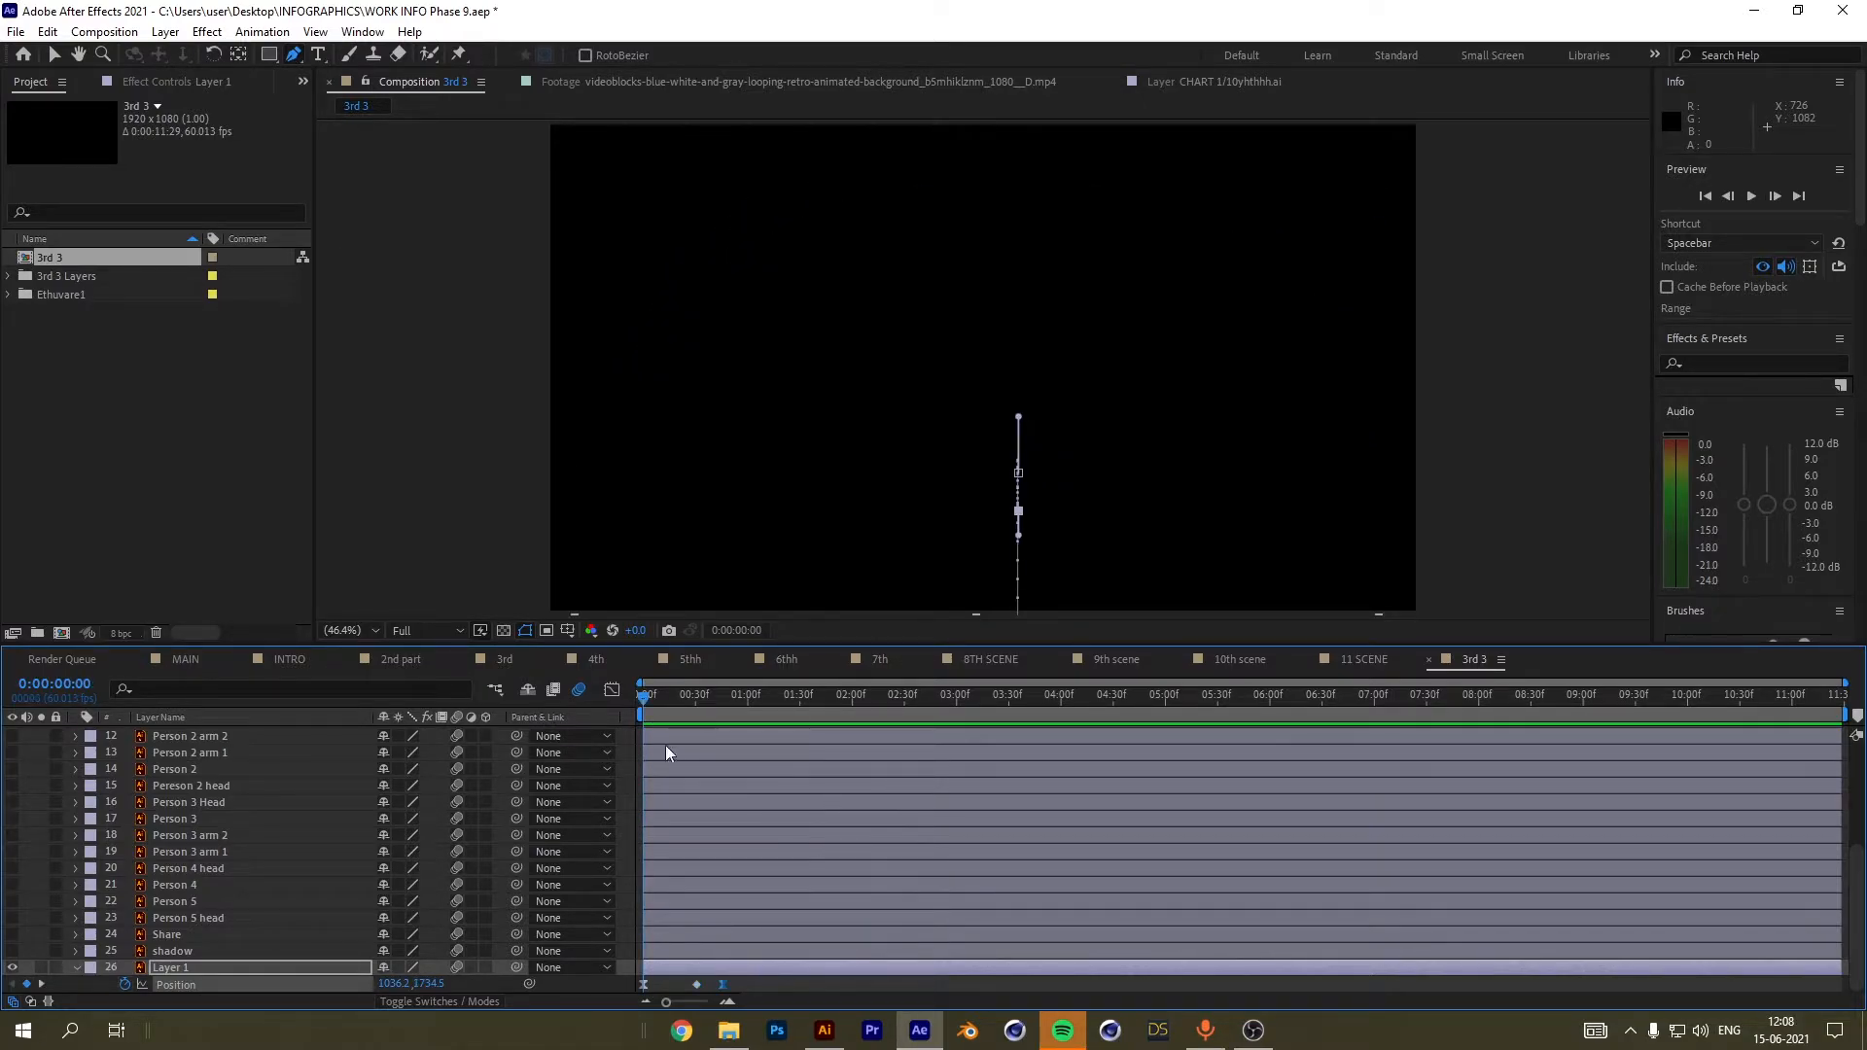
{"action": "key", "text": "space"}
{"action": "left_click", "coordinate": [805, 762]}
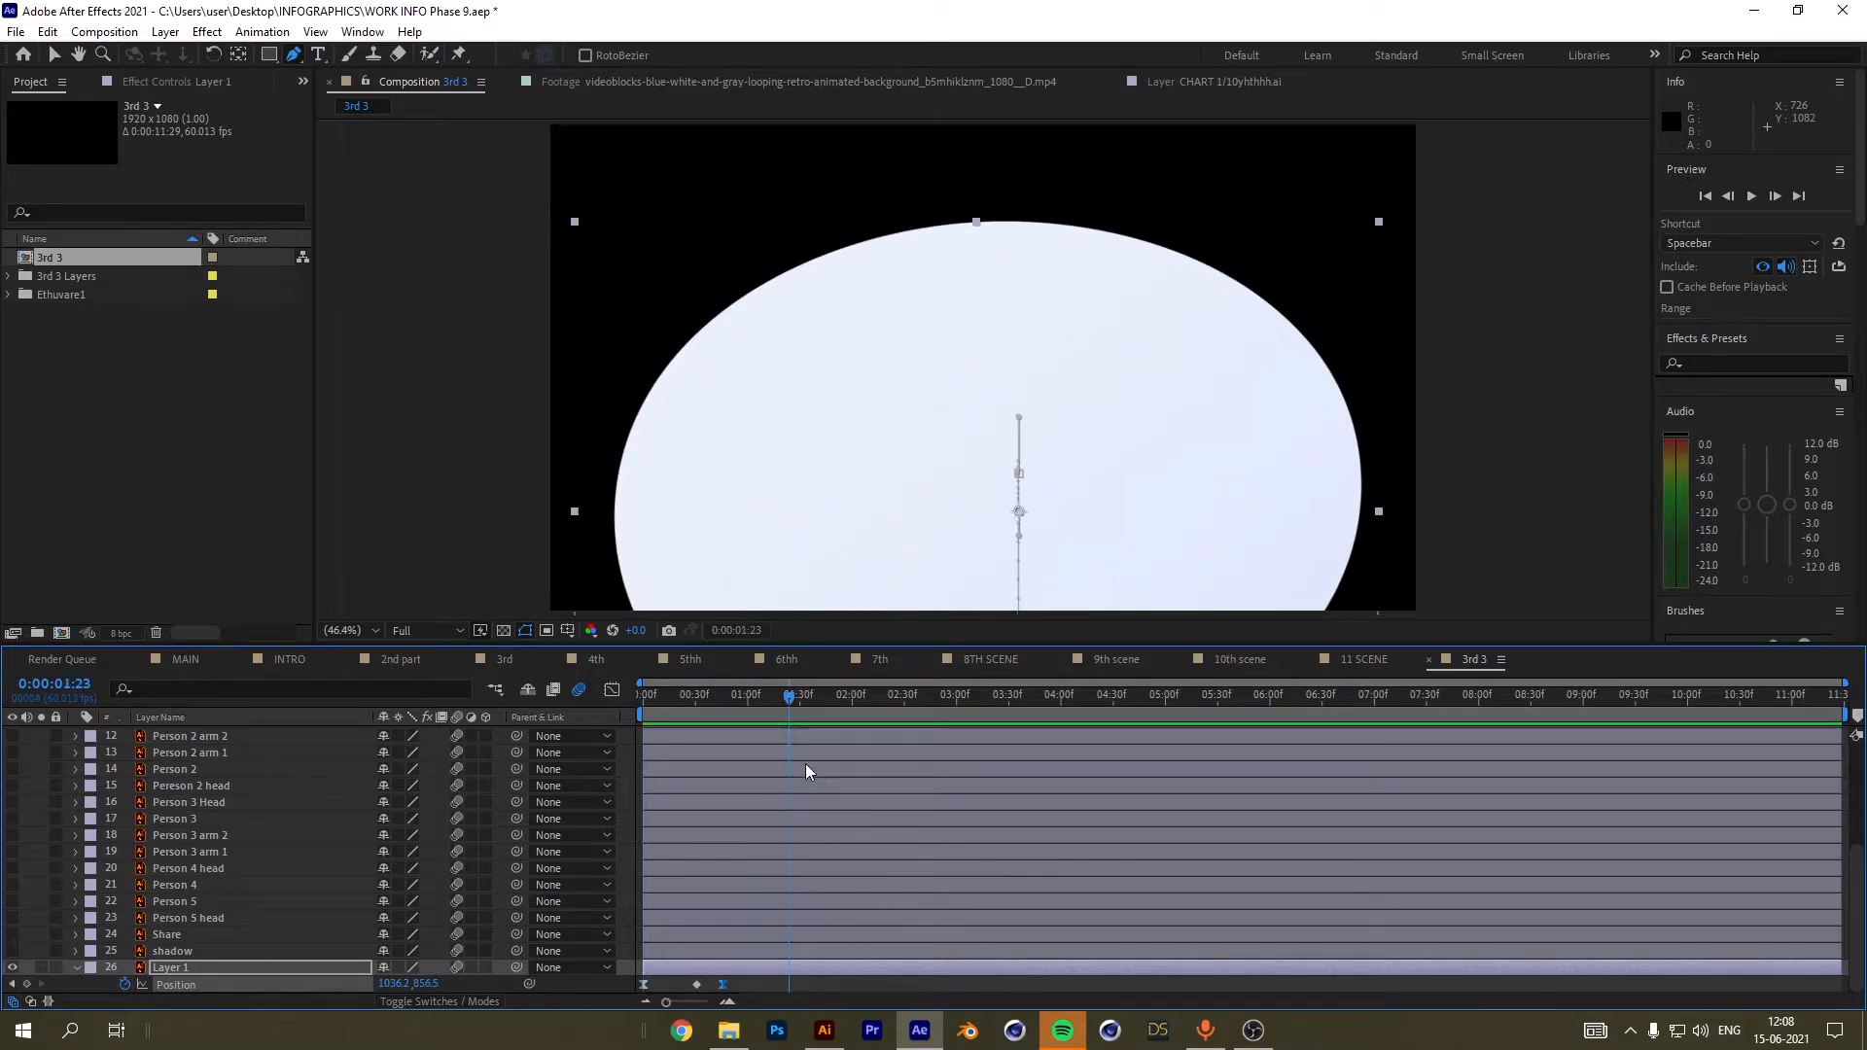
Deselect Layer 1 and show the shadow, Person 5, Person 4, Person 5 head and Share layers.
{"action": "left_click", "coordinate": [82, 971], "text": "ctrl"}
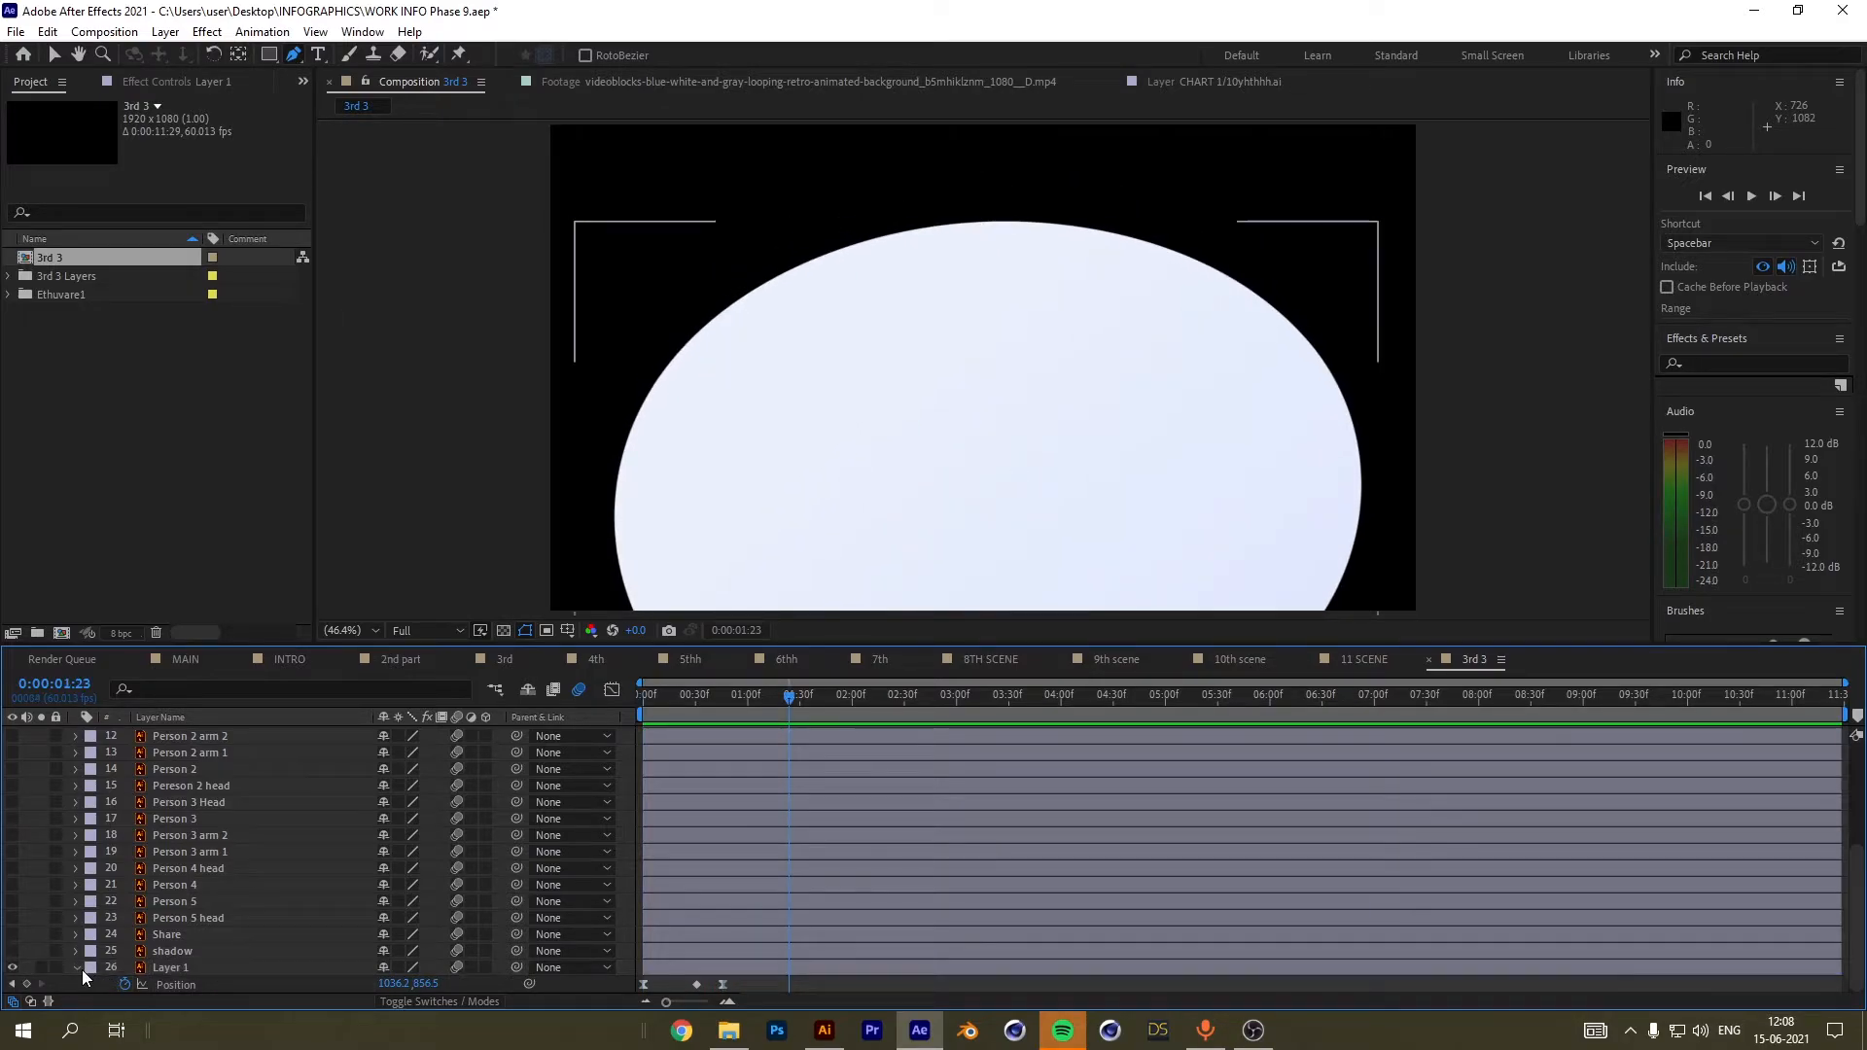
{"action": "left_click", "coordinate": [11, 952]}
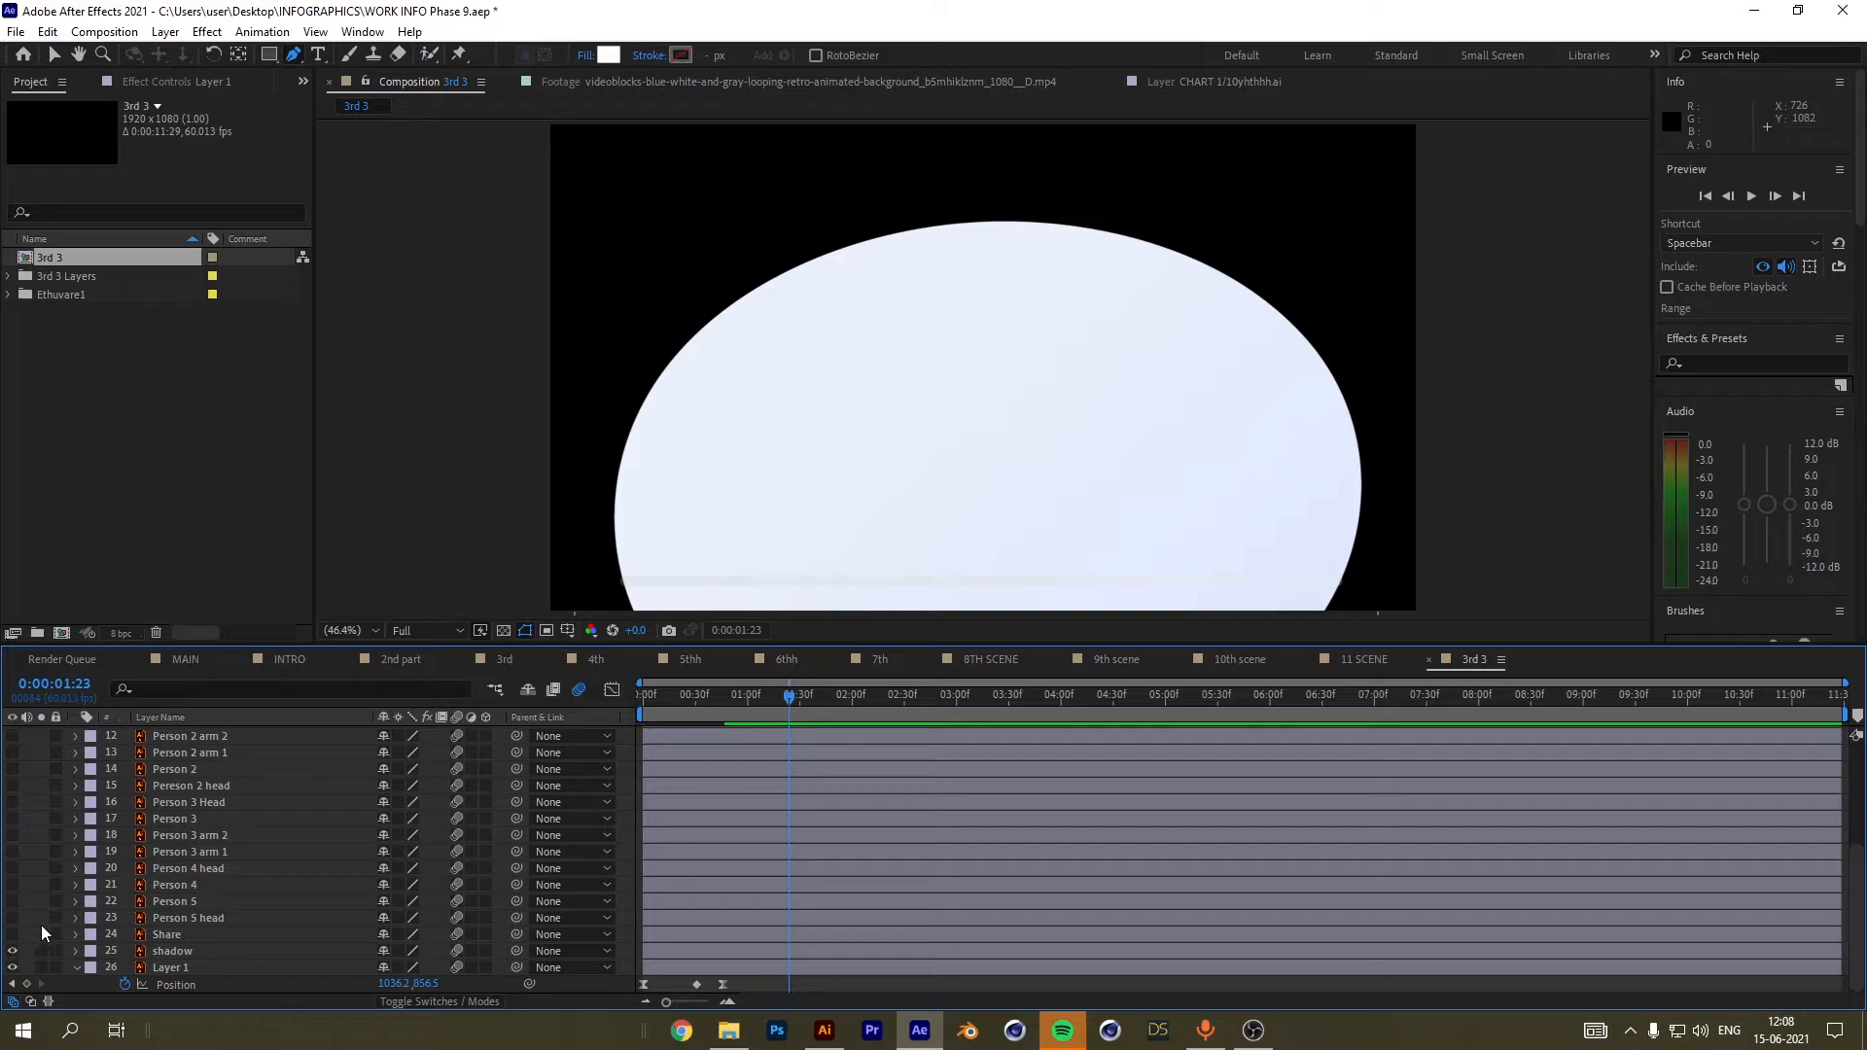
{"action": "left_click", "coordinate": [11, 951]}
{"action": "left_click", "coordinate": [11, 902]}
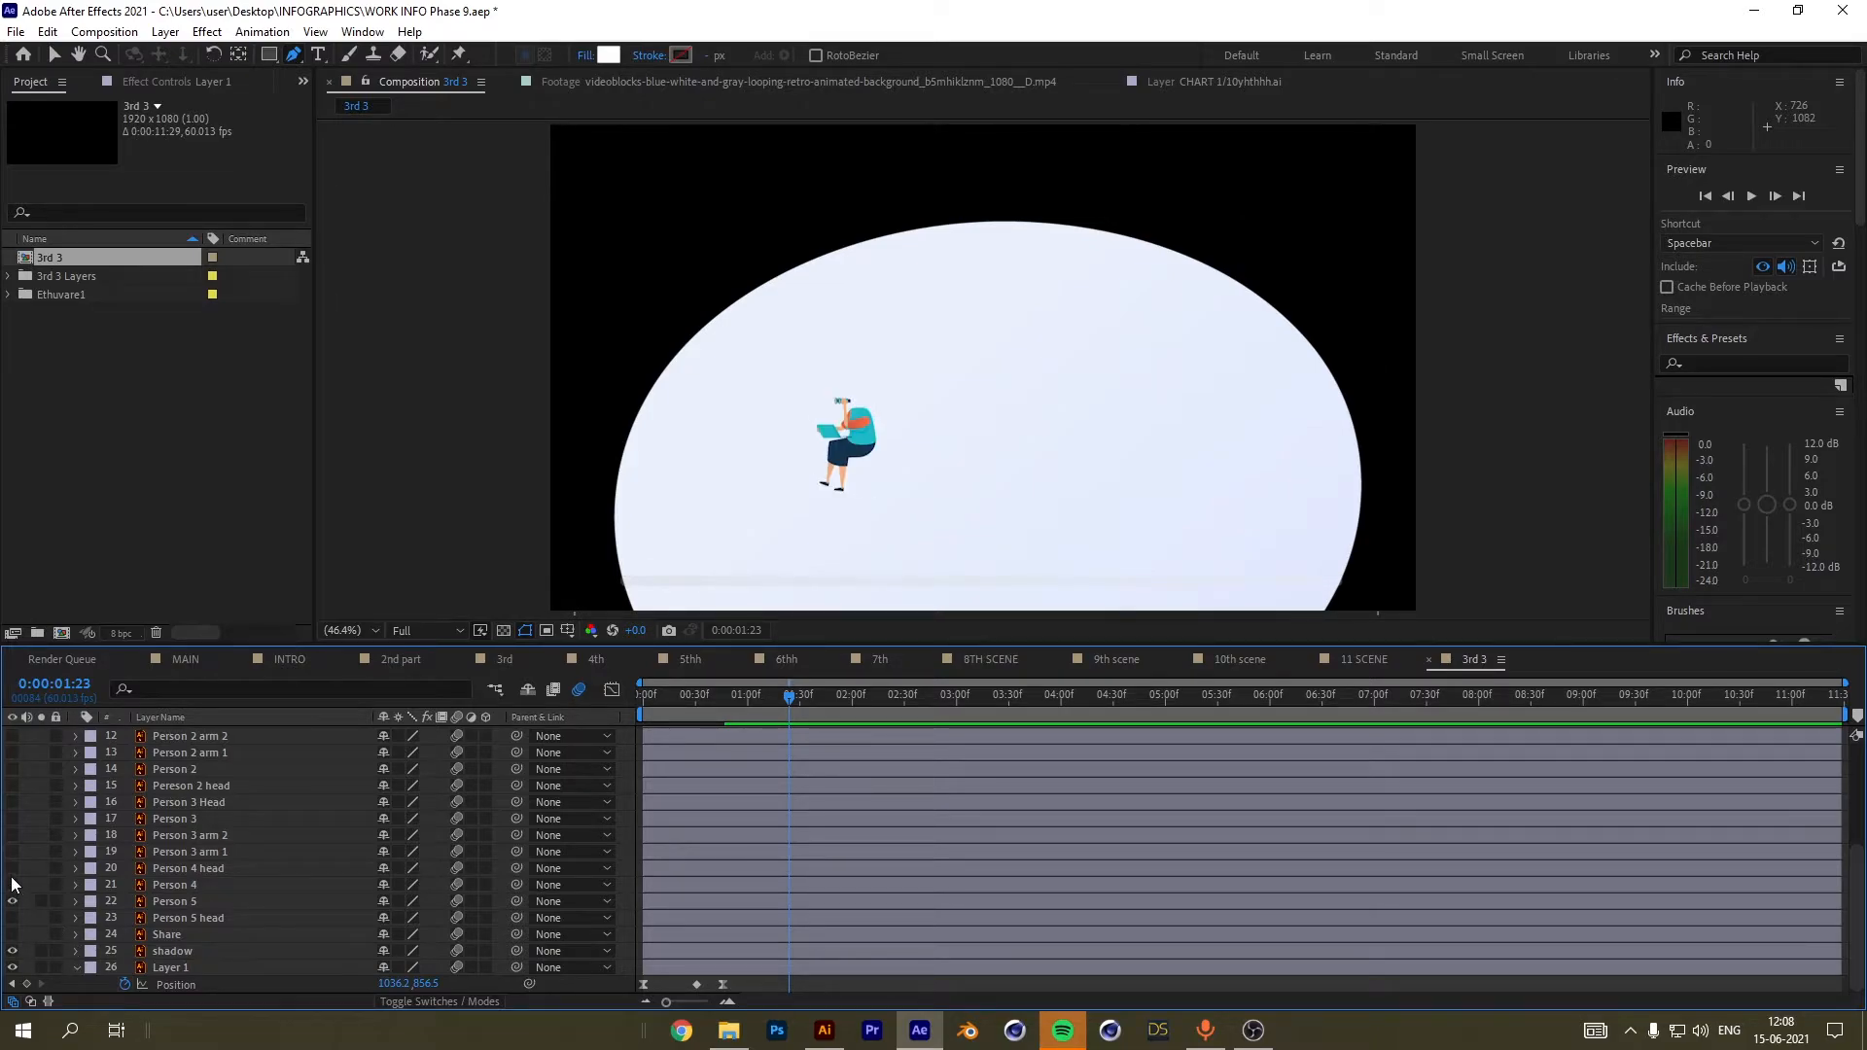
{"action": "left_click", "coordinate": [12, 885]}
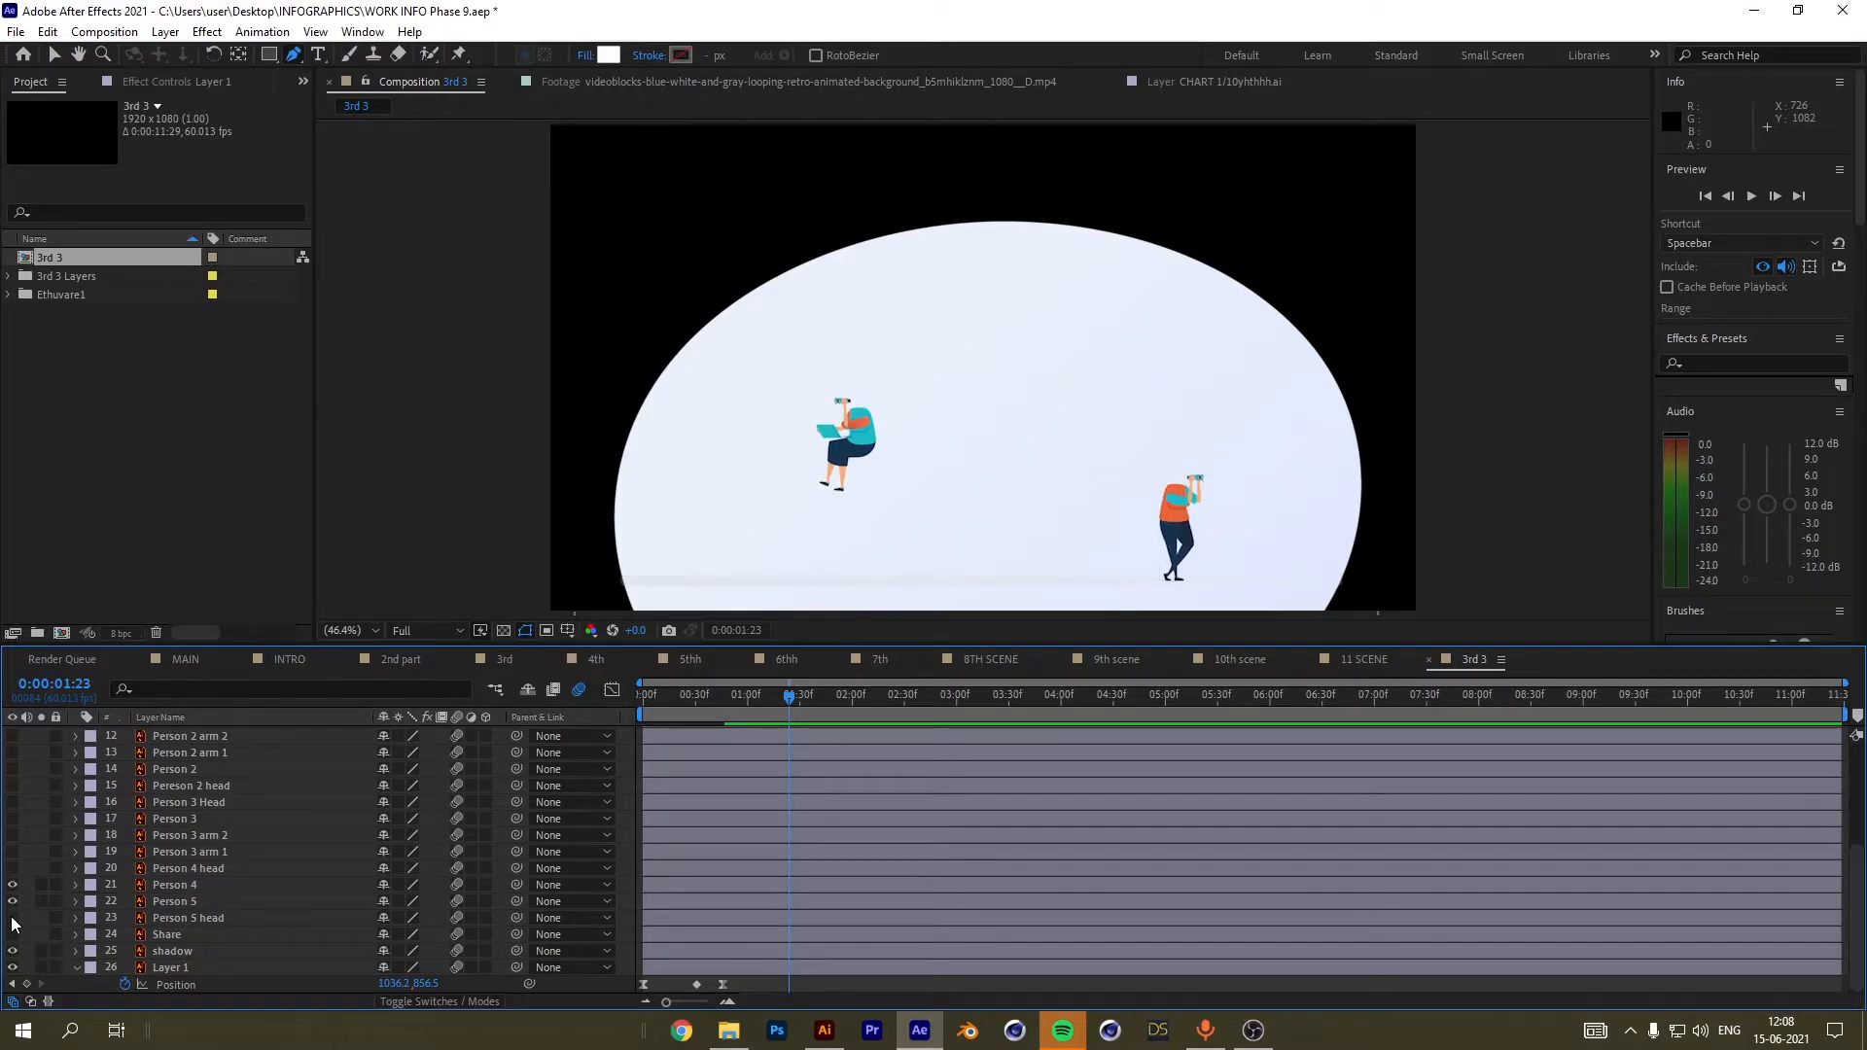
{"action": "left_click", "coordinate": [11, 918]}
{"action": "left_click", "coordinate": [12, 934]}
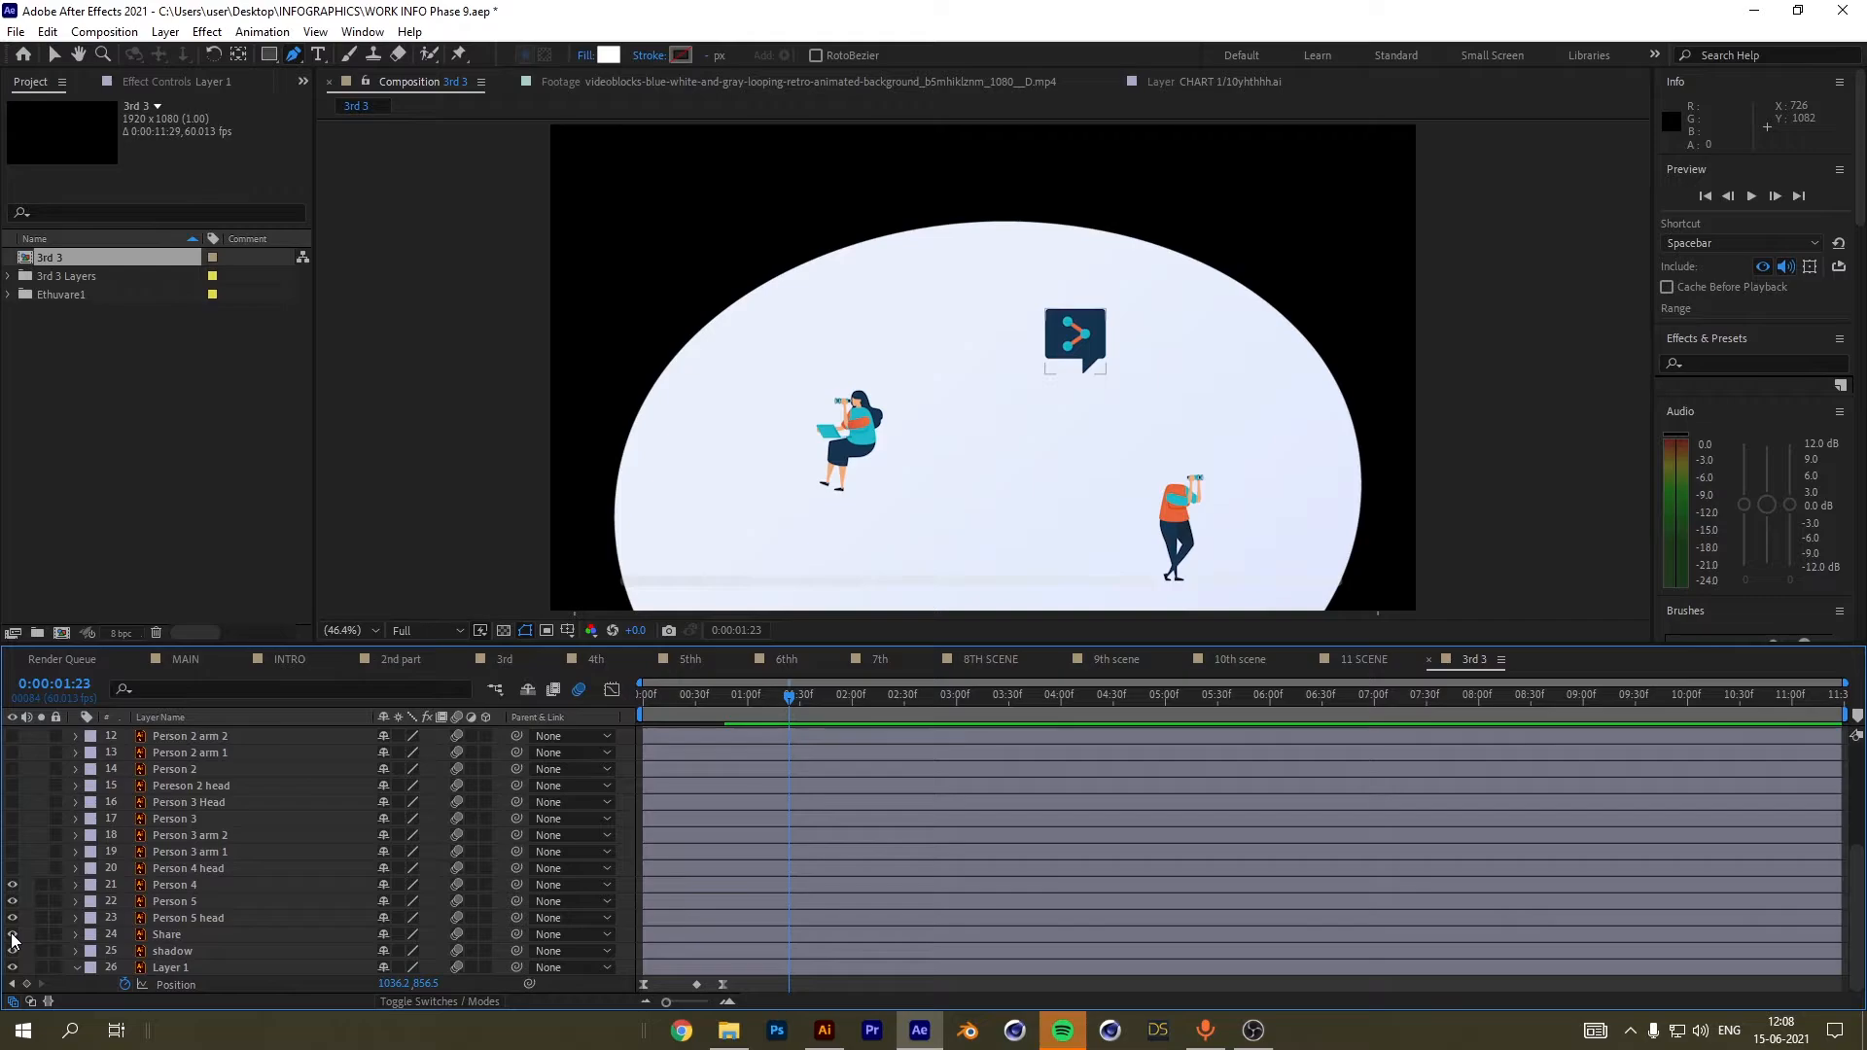
Show all remaining hidden layers, from Person 4 head up to Plant 1.
{"action": "left_click", "coordinate": [12, 868]}
{"action": "left_click_drag", "start_coordinate": [11, 854], "coordinate": [11, 736]}
{"action": "scroll", "coordinate": [55, 795], "scroll_direction": "up", "scroll_amount": 2}
{"action": "scroll", "coordinate": [56, 795], "scroll_direction": "up", "scroll_amount": 1}
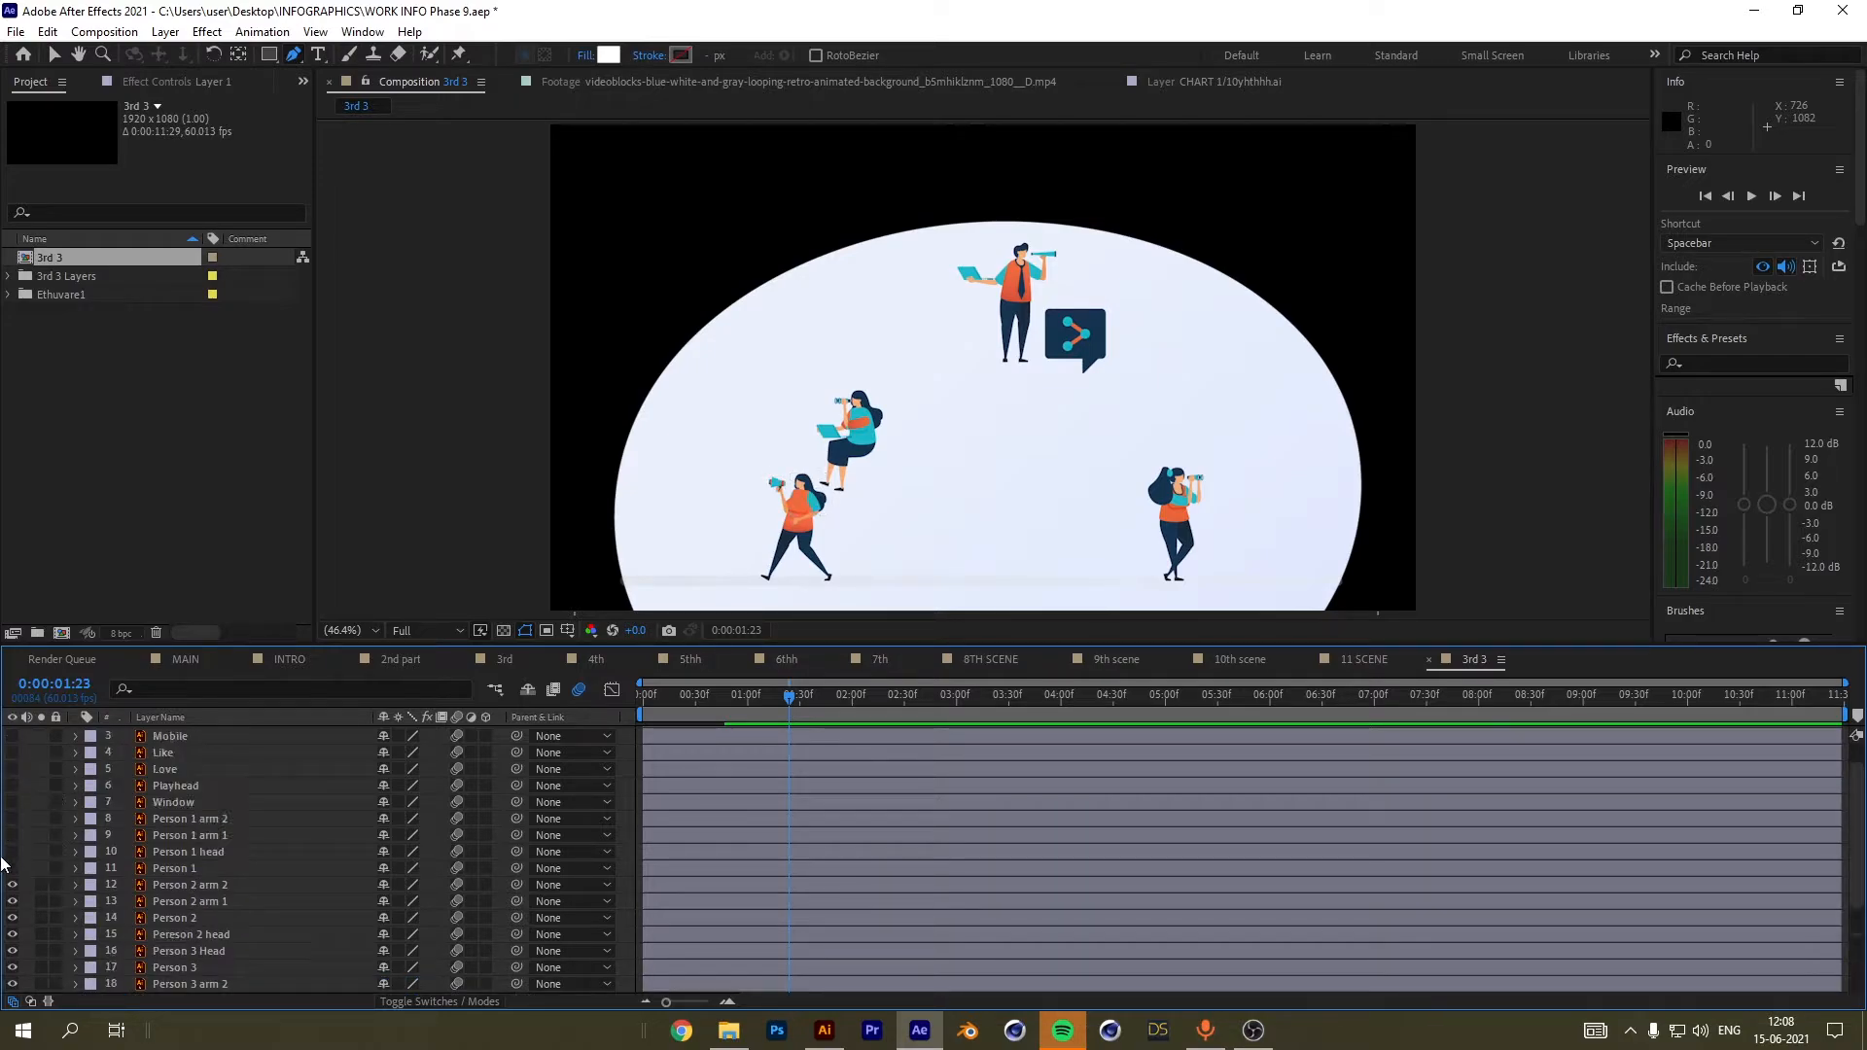
{"action": "left_click_drag", "start_coordinate": [14, 869], "coordinate": [12, 745]}
{"action": "scroll", "coordinate": [41, 837], "scroll_direction": "up", "scroll_amount": 1}
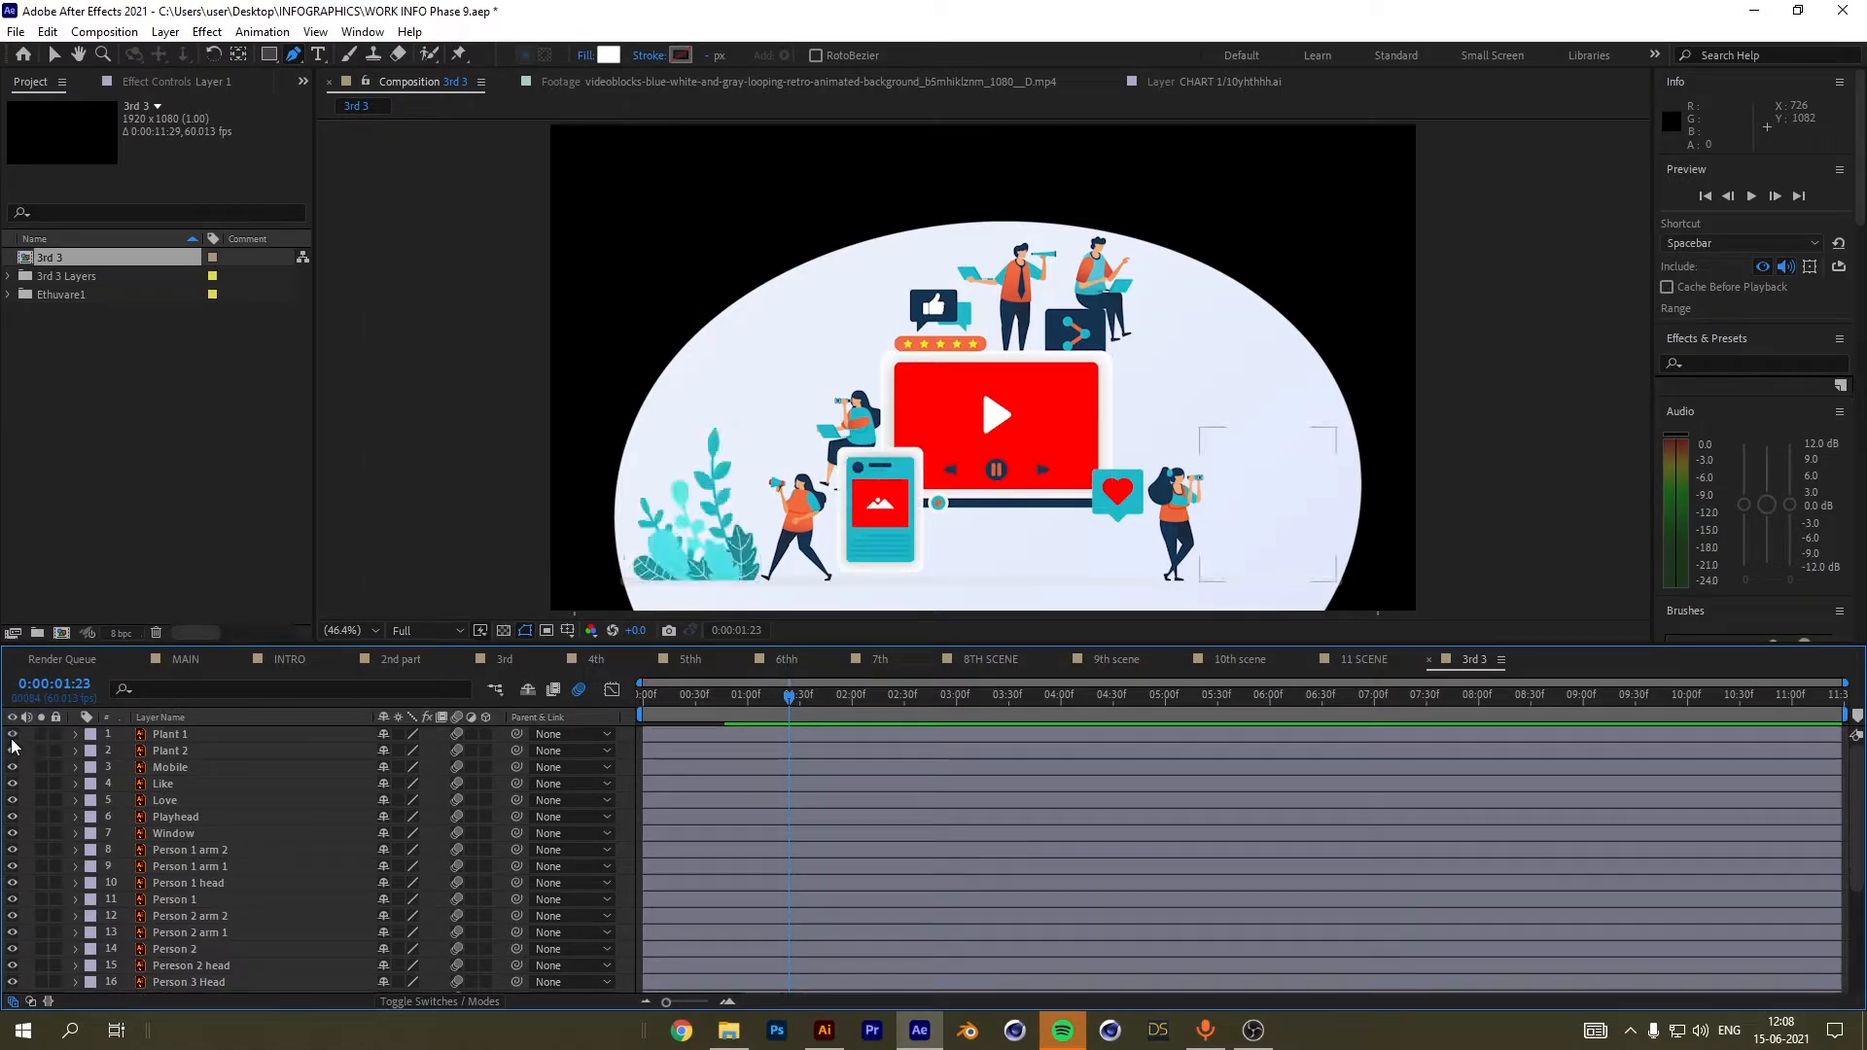
Check which parts of the figure belong to Person 4 and Person 4 head by toggling each layer's visibility.
{"action": "scroll", "coordinate": [56, 790], "scroll_direction": "down", "scroll_amount": 5}
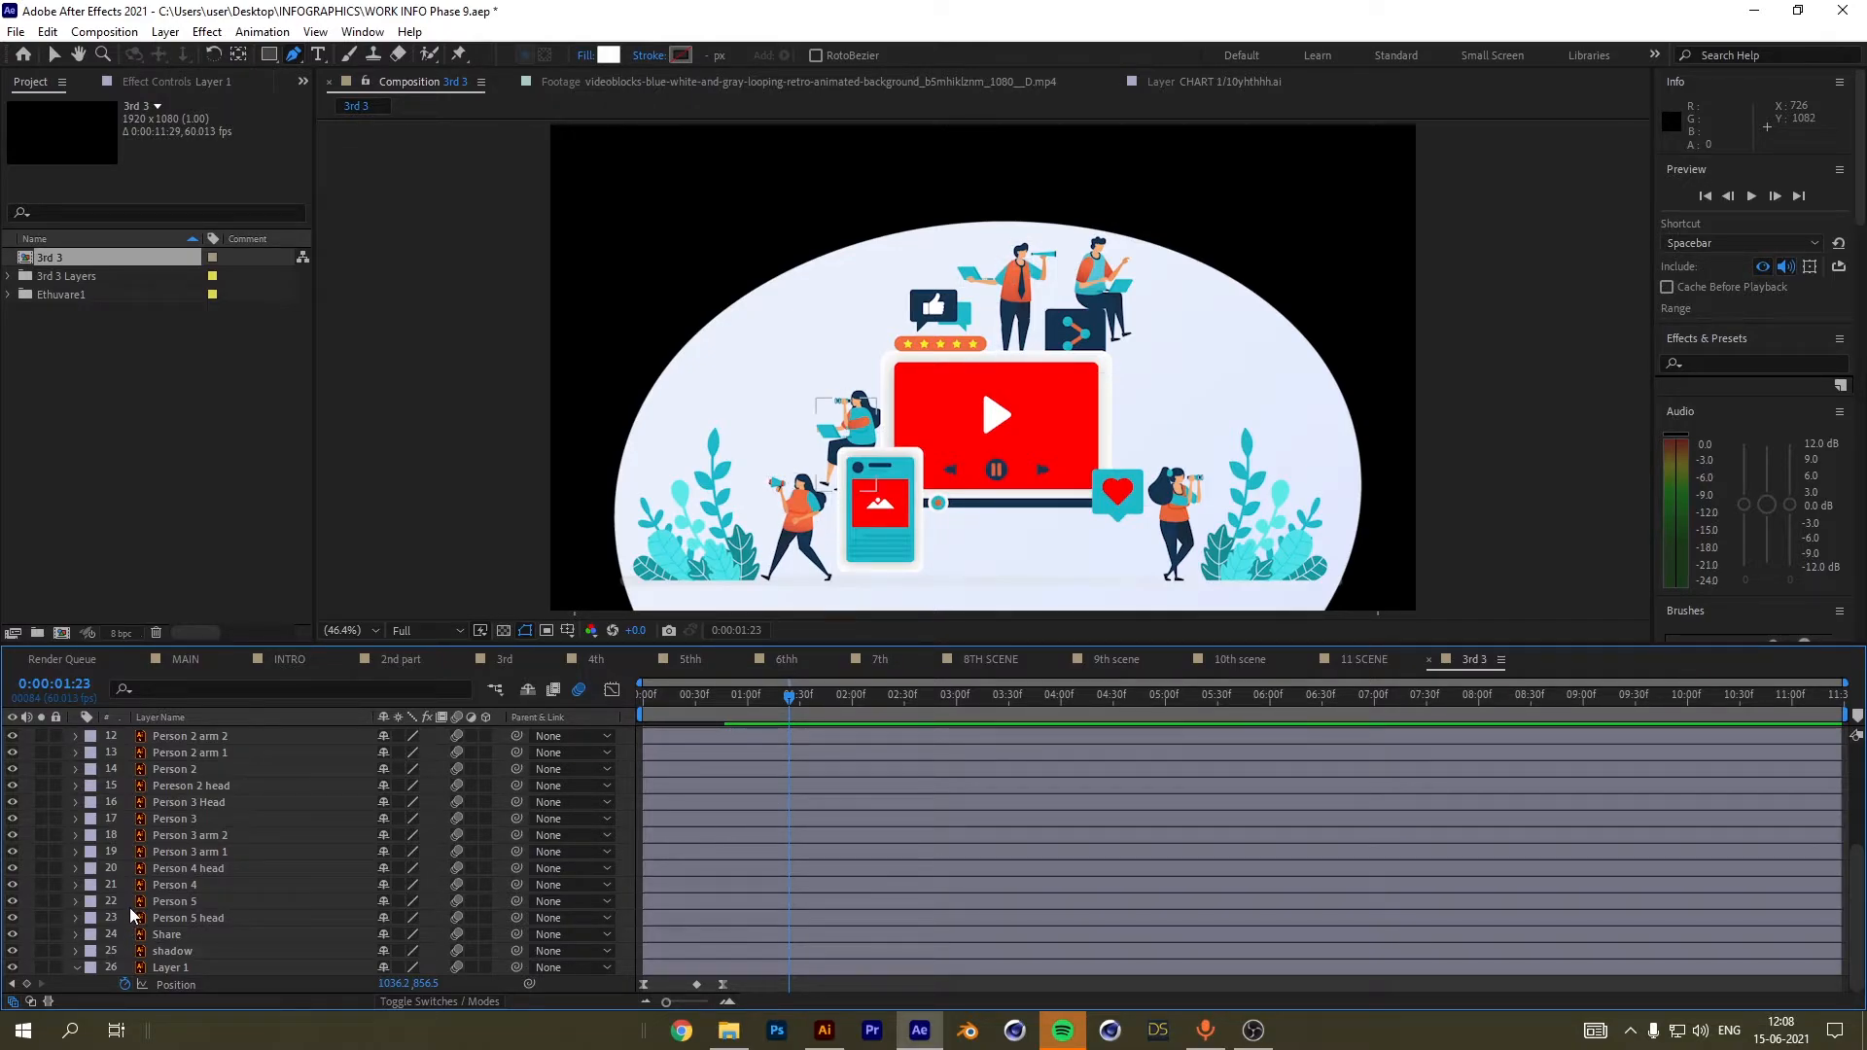
{"action": "left_click", "coordinate": [14, 885]}
{"action": "left_click", "coordinate": [14, 886]}
{"action": "left_click", "coordinate": [15, 886]}
{"action": "left_click", "coordinate": [12, 885]}
{"action": "left_click", "coordinate": [12, 868]}
{"action": "left_click", "coordinate": [11, 868]}
{"action": "left_click", "coordinate": [12, 868]}
{"action": "left_click", "coordinate": [12, 868]}
{"action": "left_click", "coordinate": [171, 870]}
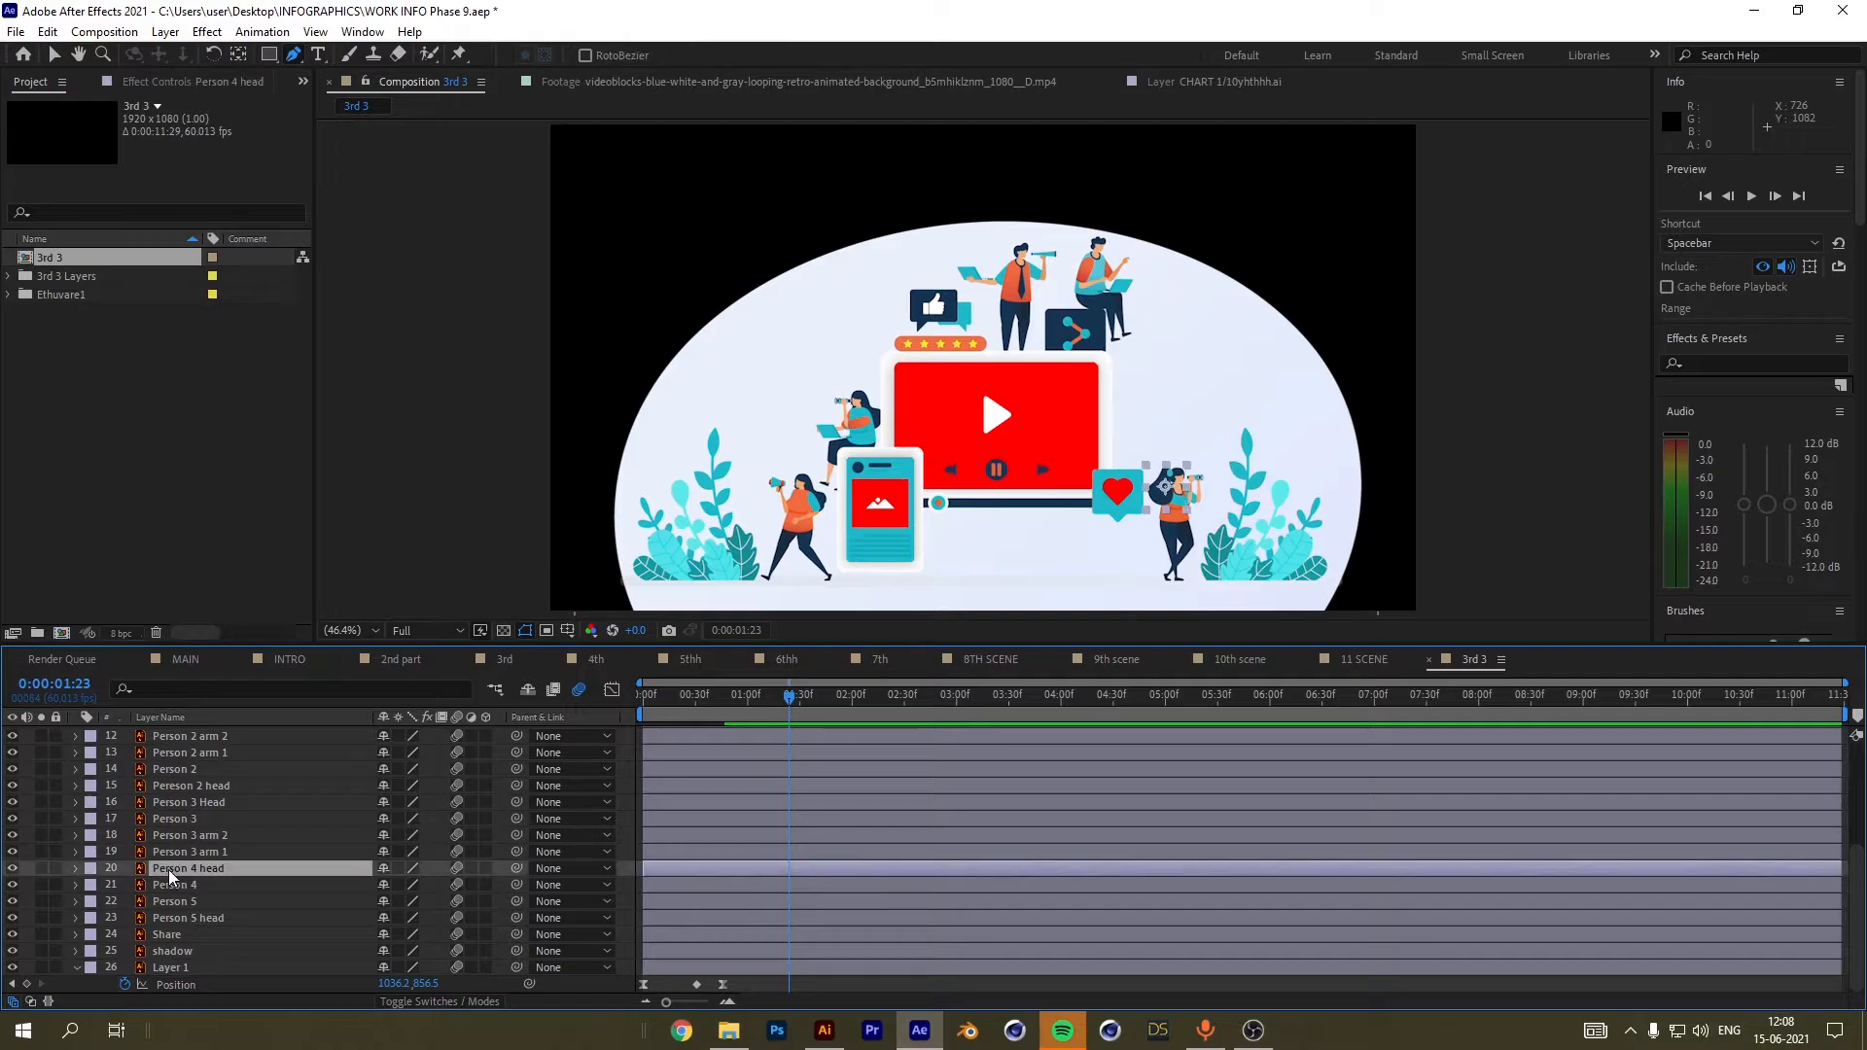
{"action": "left_click", "coordinate": [155, 886]}
{"action": "left_click", "coordinate": [12, 886]}
{"action": "left_click", "coordinate": [13, 886]}
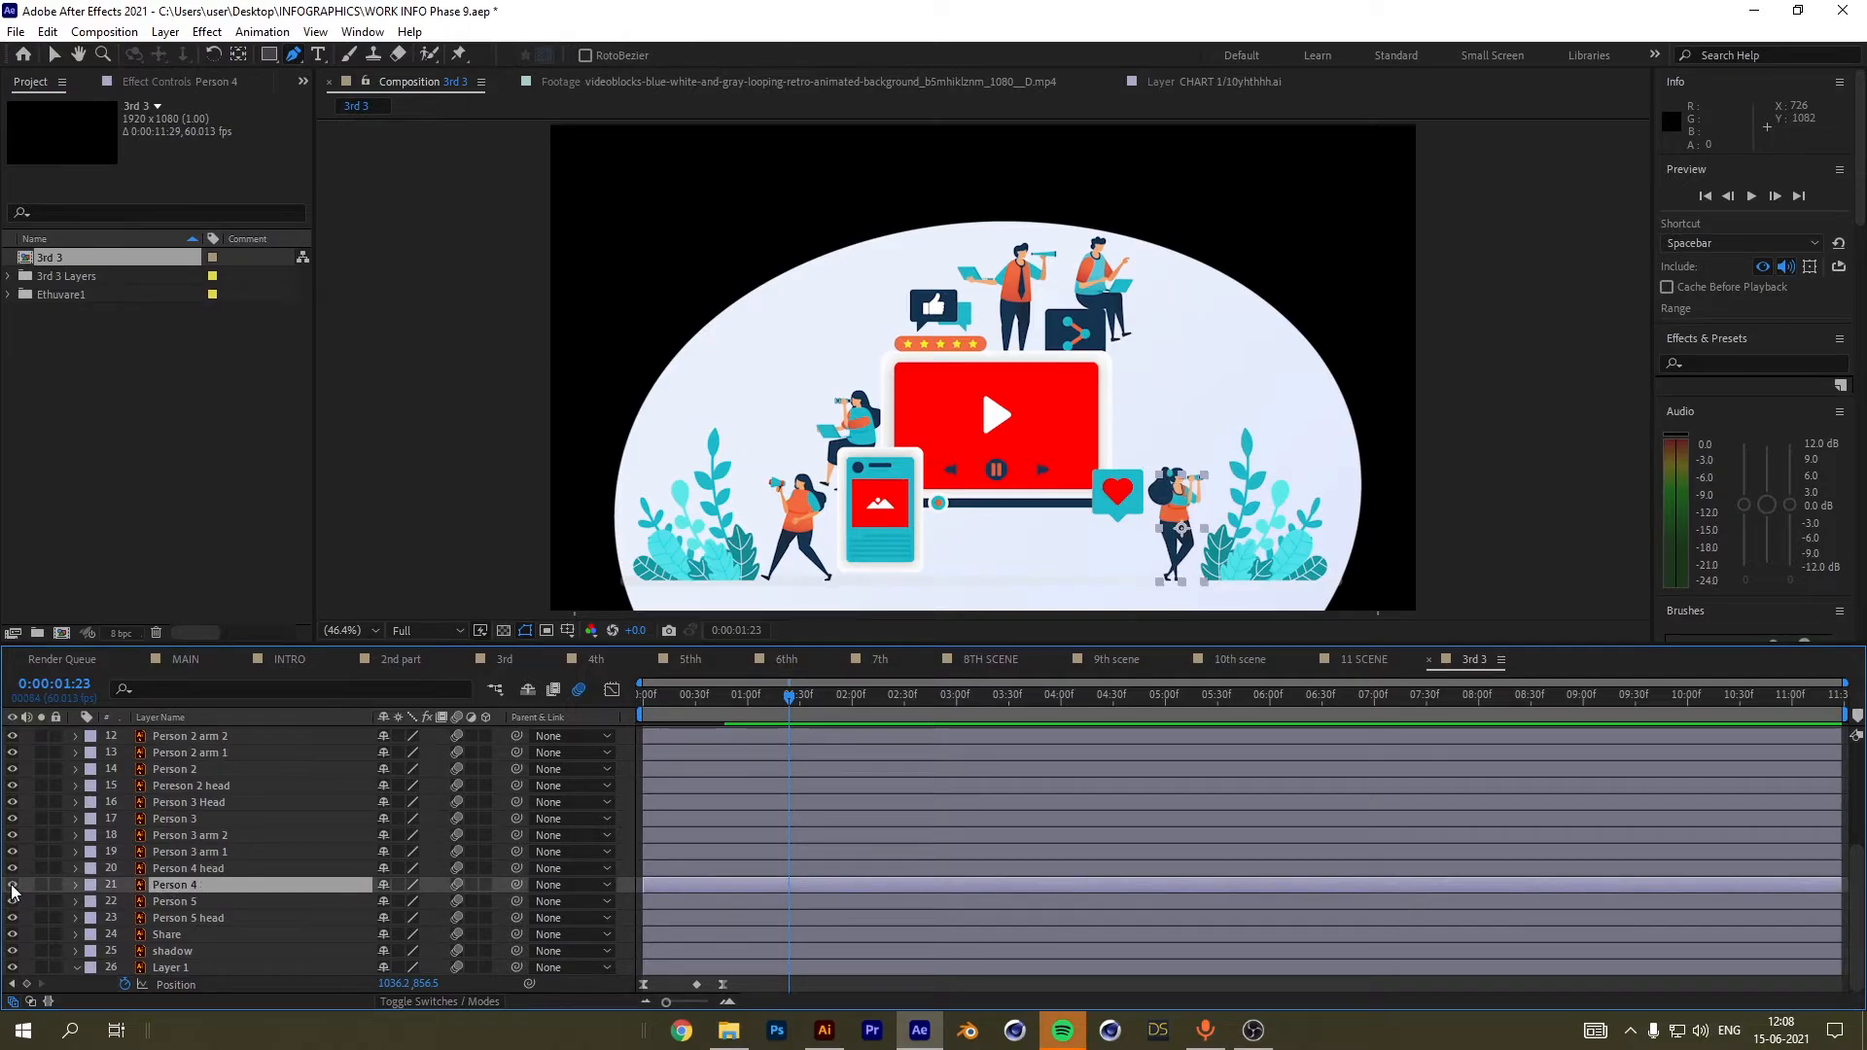
Hide the Person 4 head layer while keeping the Person 4 body visible.
{"action": "left_click", "coordinate": [12, 868]}
{"action": "left_click", "coordinate": [12, 886]}
{"action": "left_click", "coordinate": [13, 886]}
{"action": "left_click", "coordinate": [13, 886]}
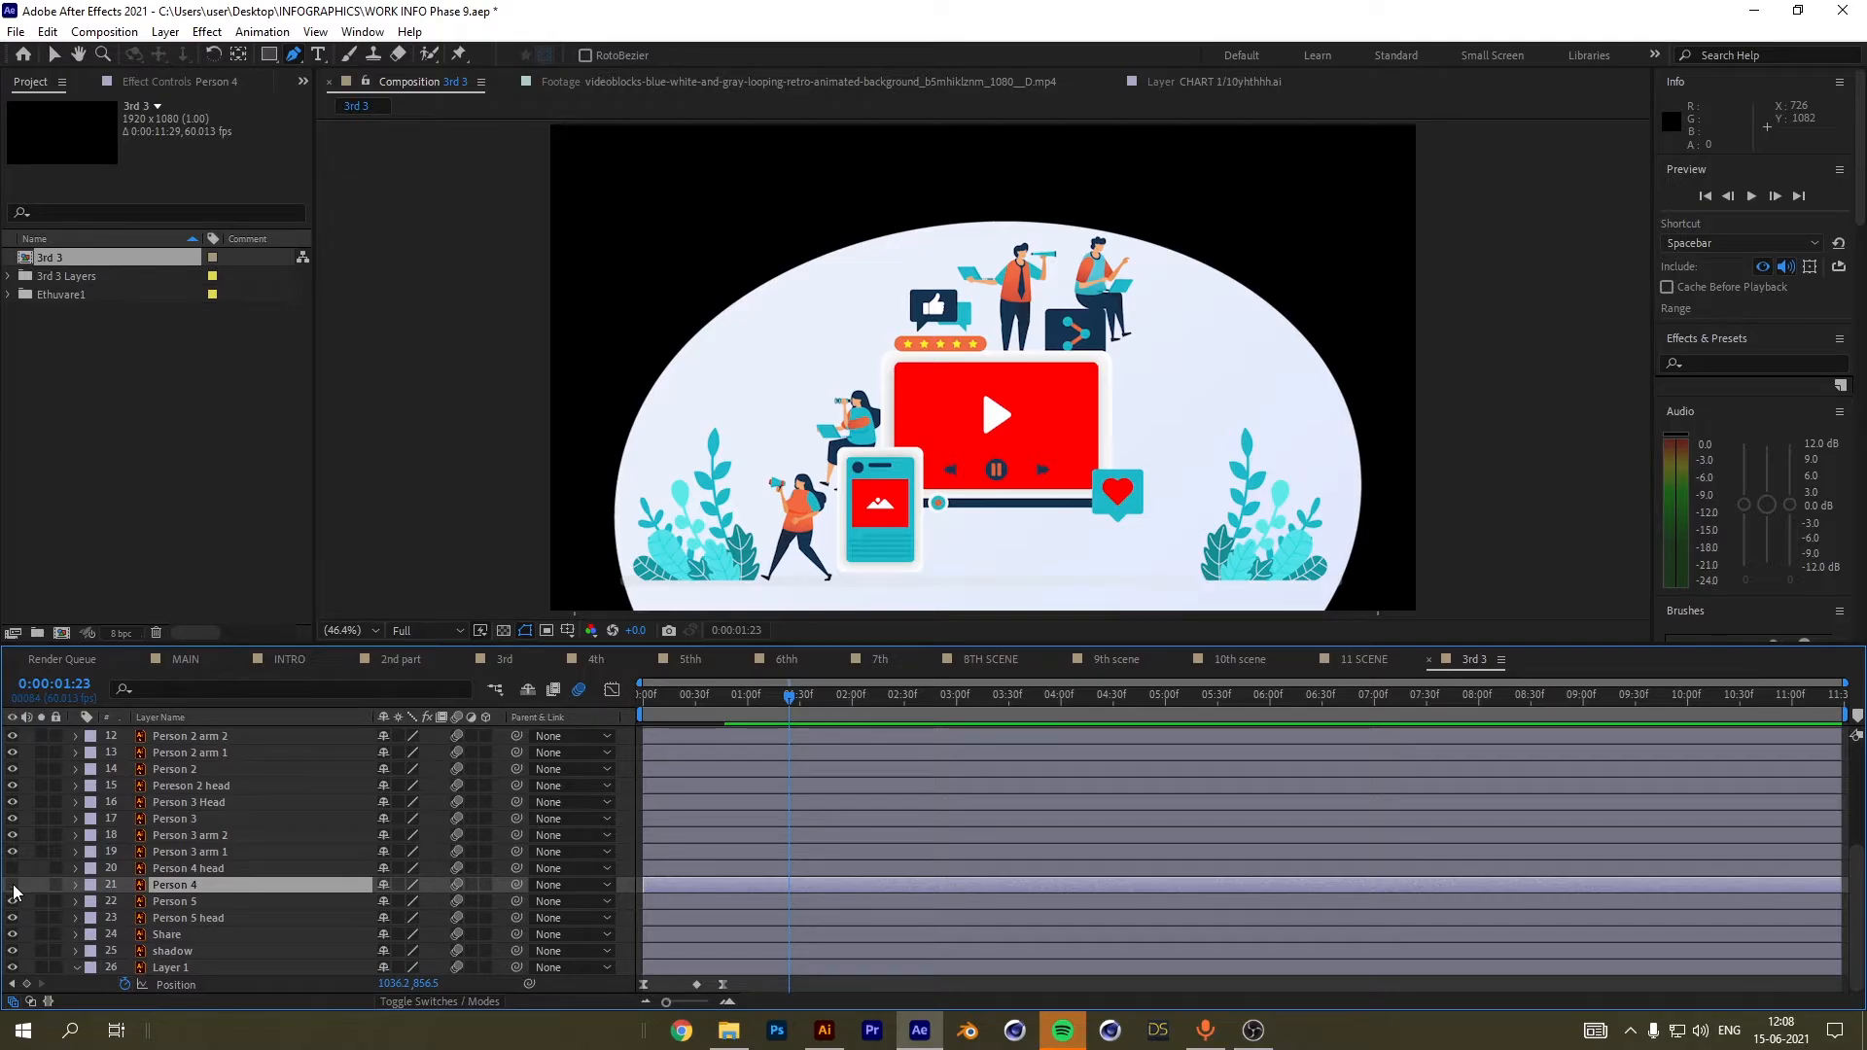
{"action": "left_click", "coordinate": [12, 886]}
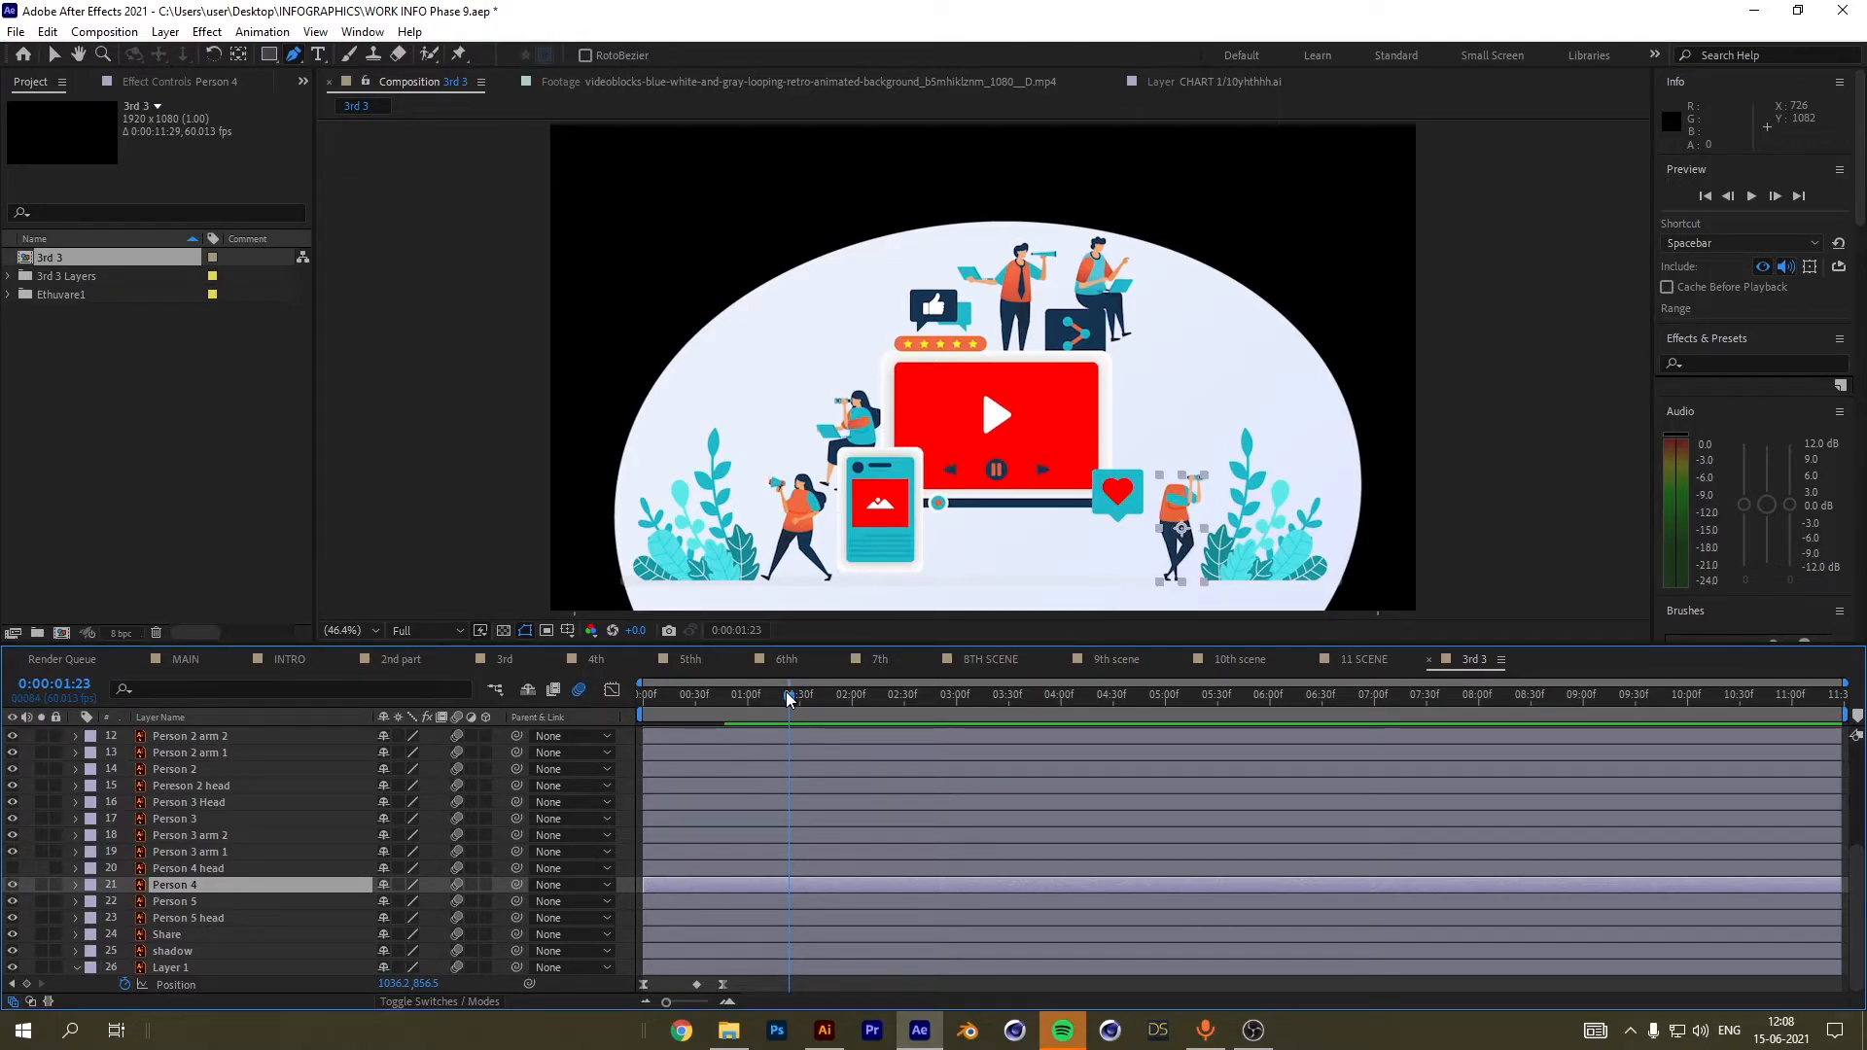
Reveal Person 4's Scale at 0:00:00:30 and move the layer's anchor point down to the figure's feet.
{"action": "left_click", "coordinate": [696, 695]}
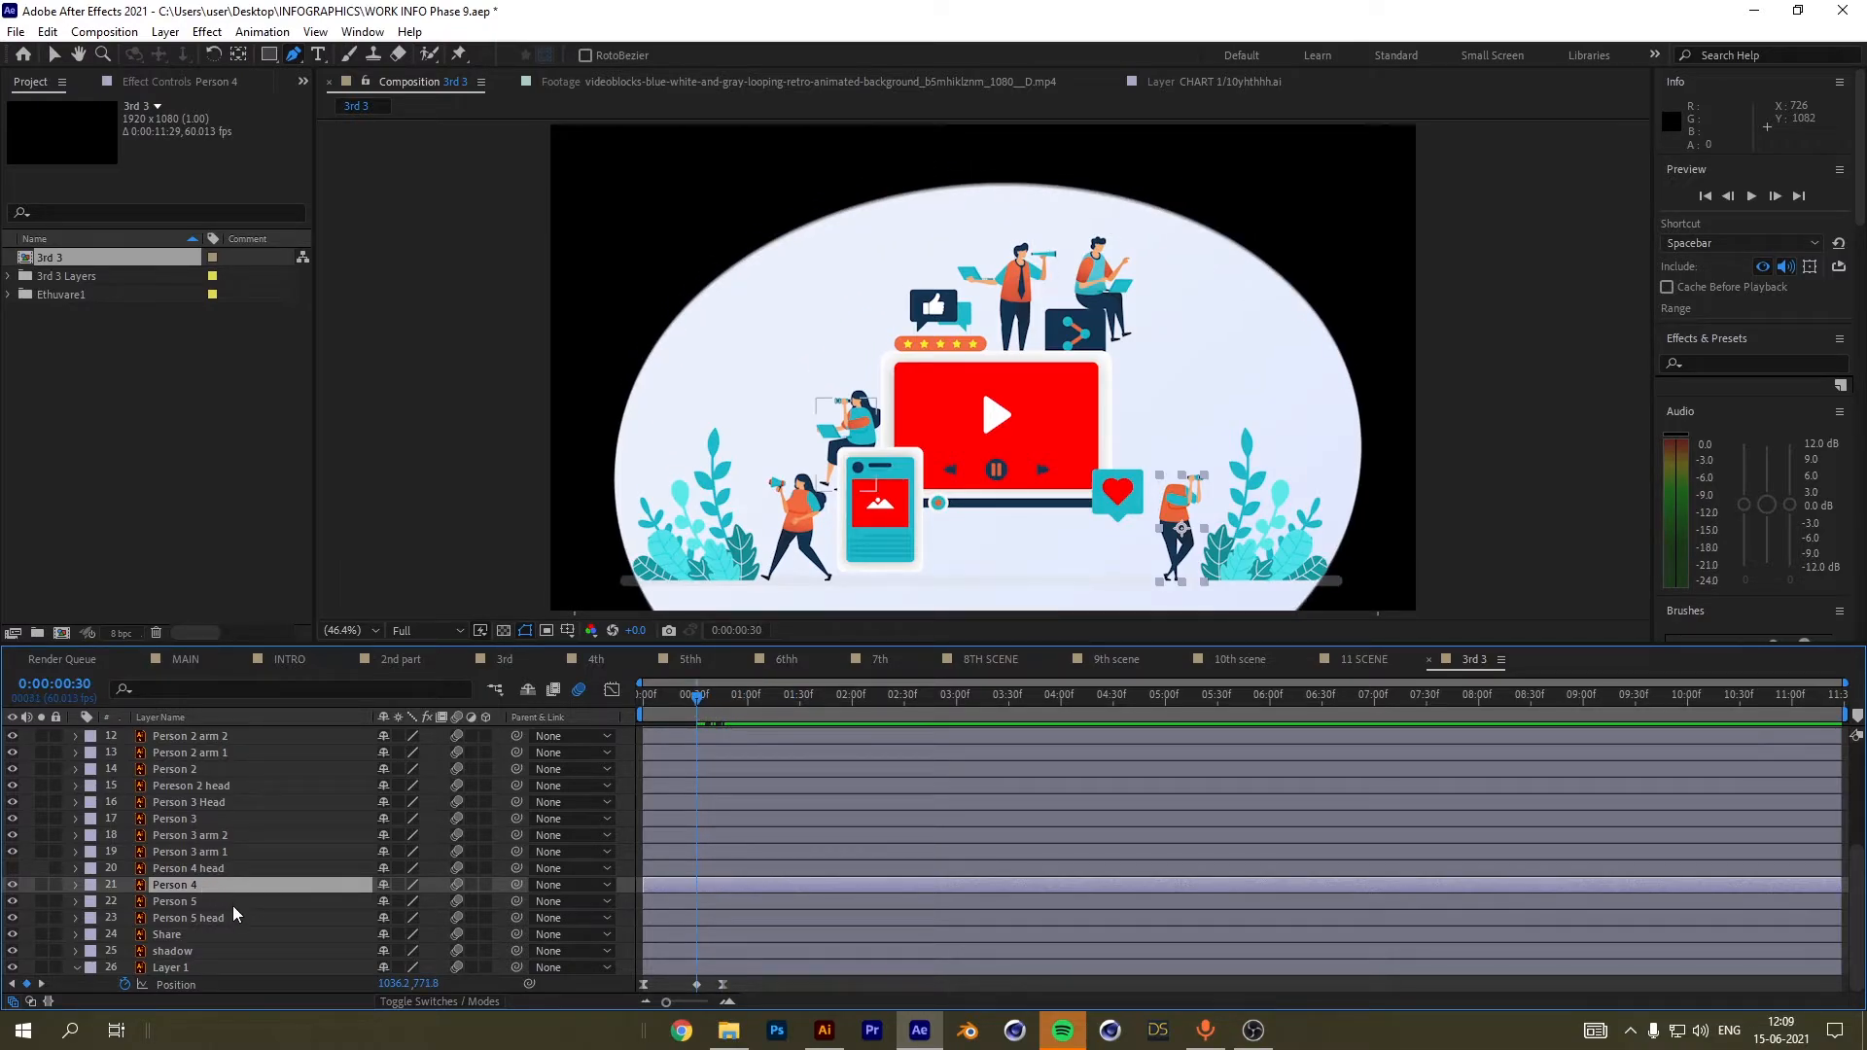
{"action": "key", "text": "s"}
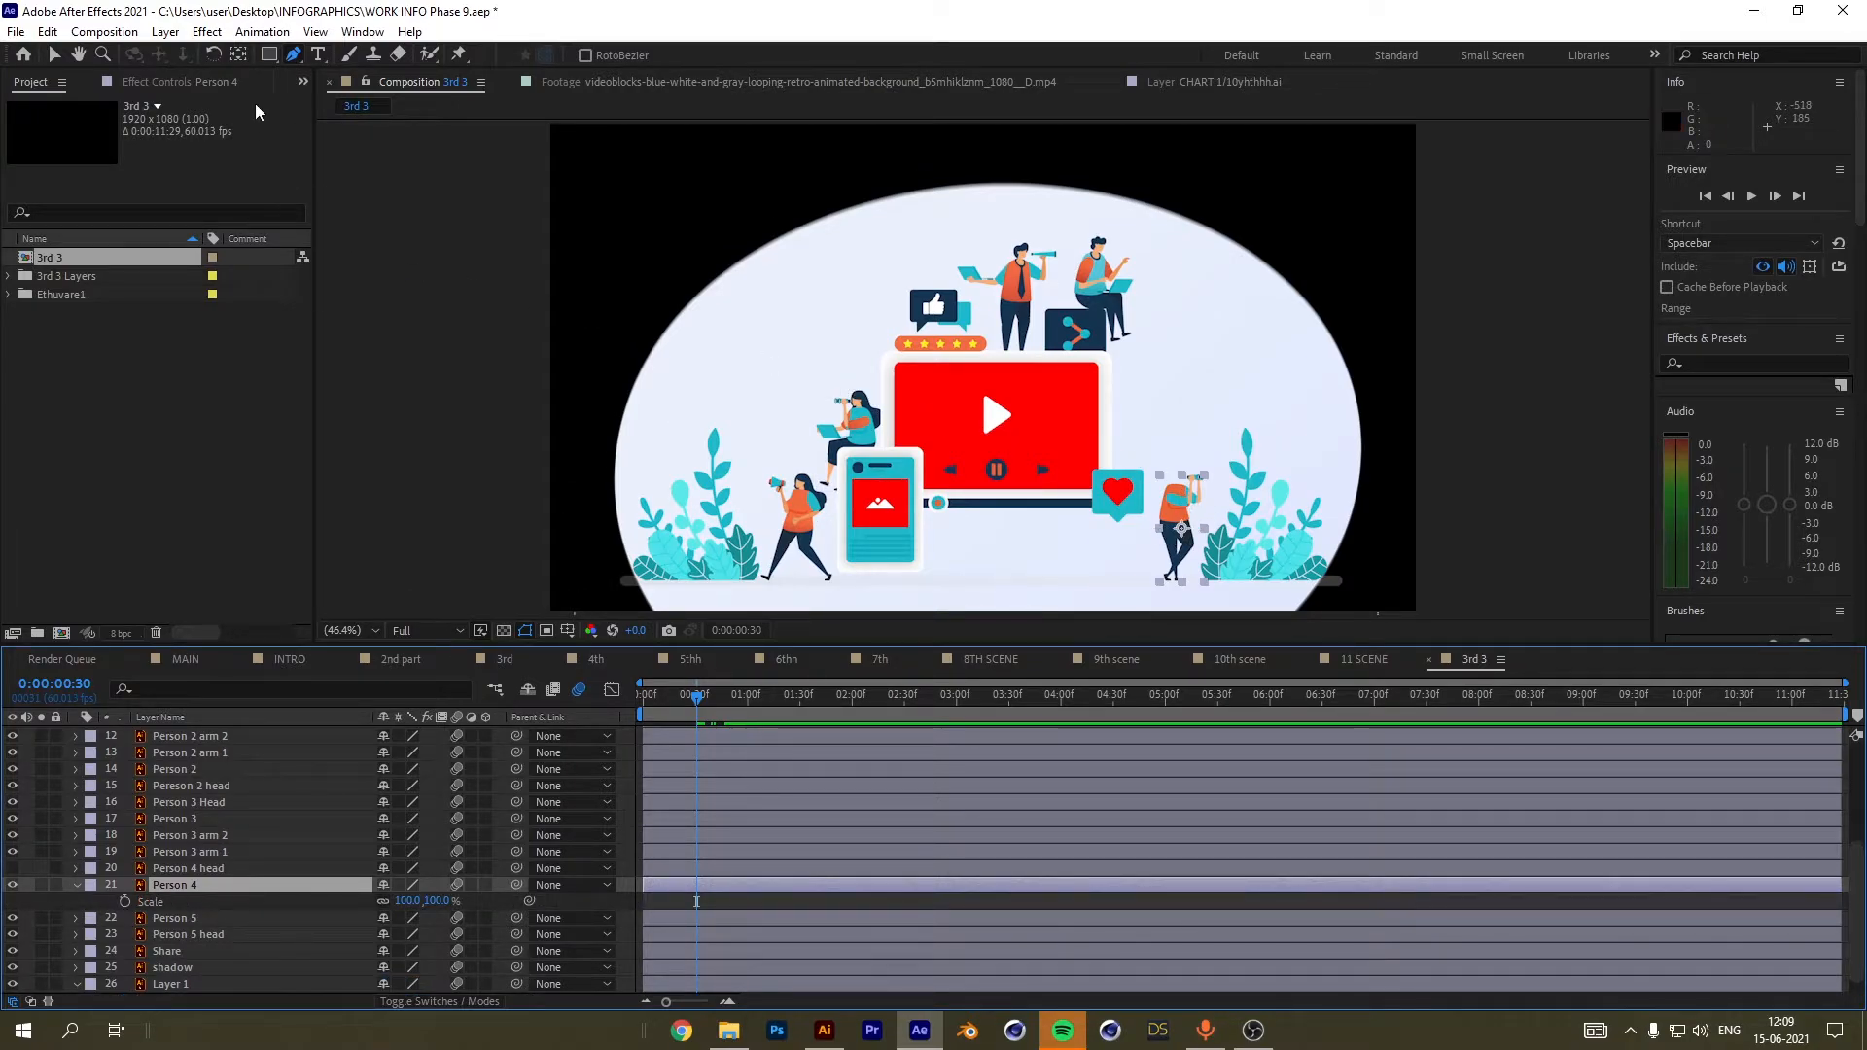
{"action": "left_click", "coordinate": [241, 61]}
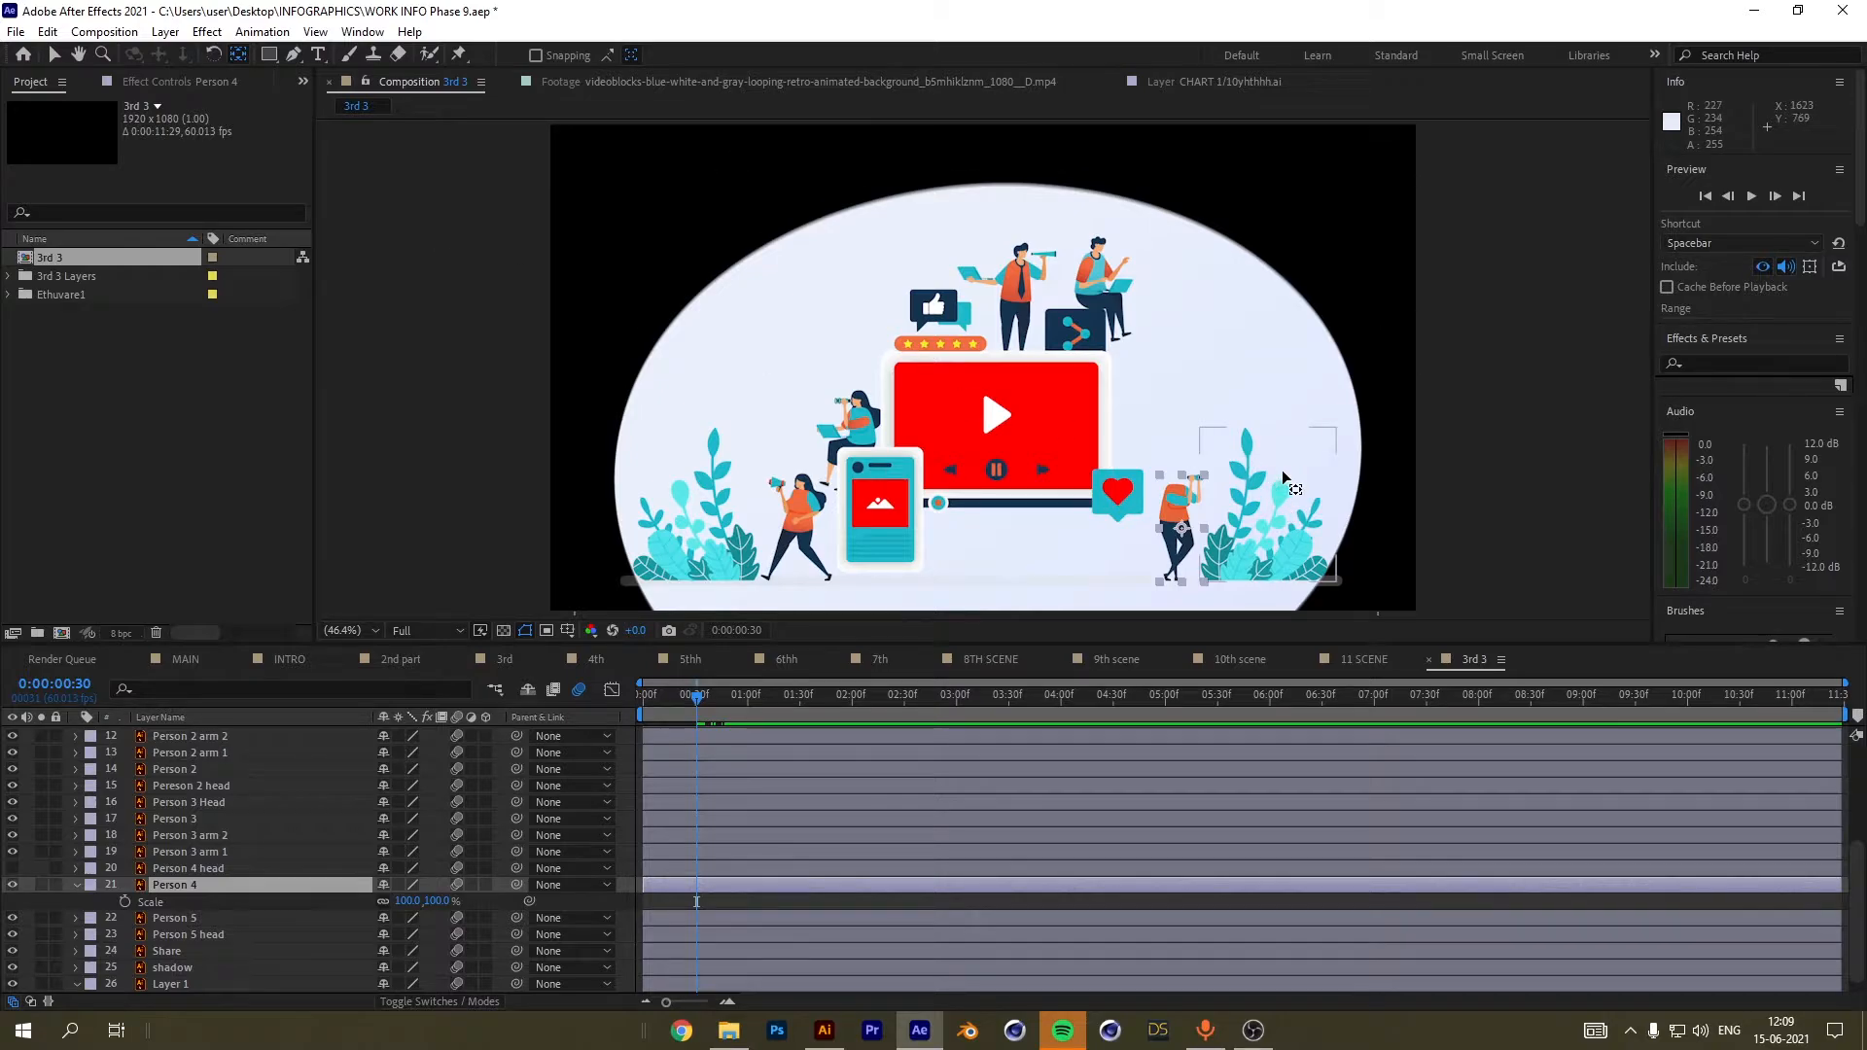
{"action": "left_click", "coordinate": [1184, 533]}
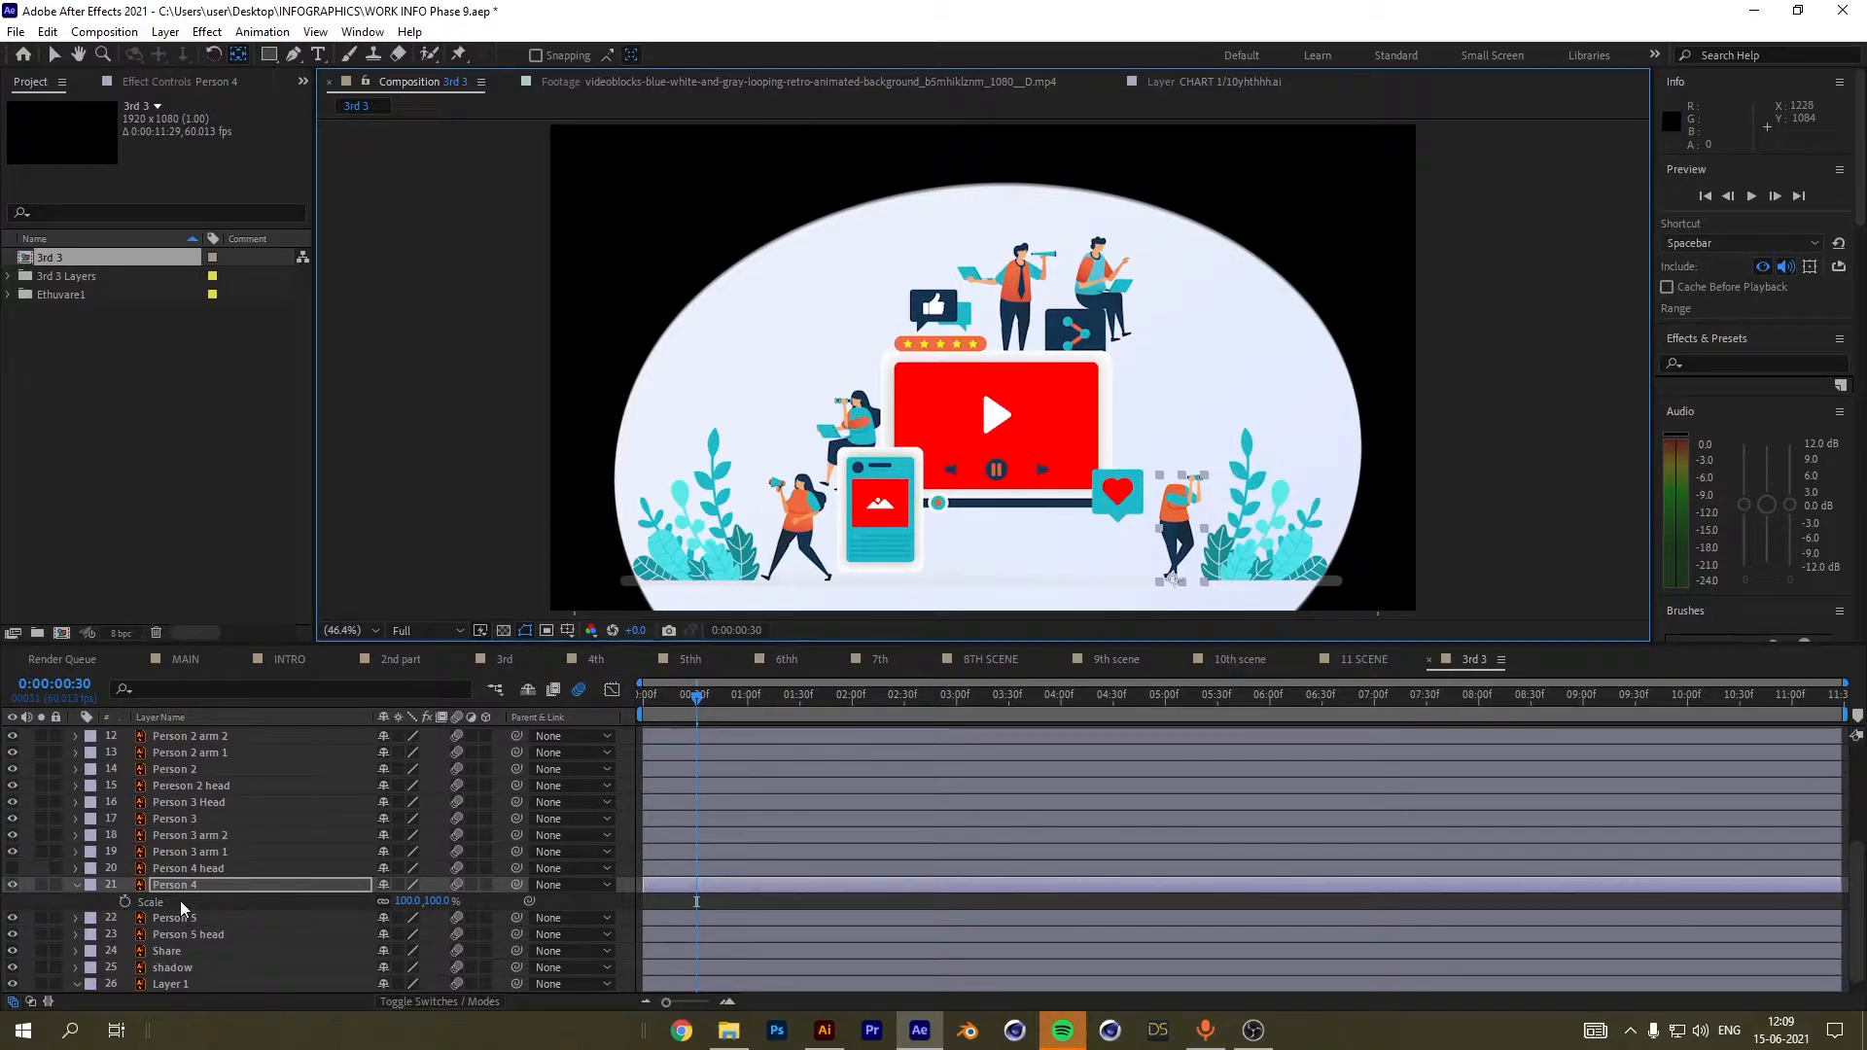
Keyframe Person 4's Scale from 0% at 0:00:00:43 to 100% at about 0:00:02:00.
{"action": "left_click", "coordinate": [123, 901]}
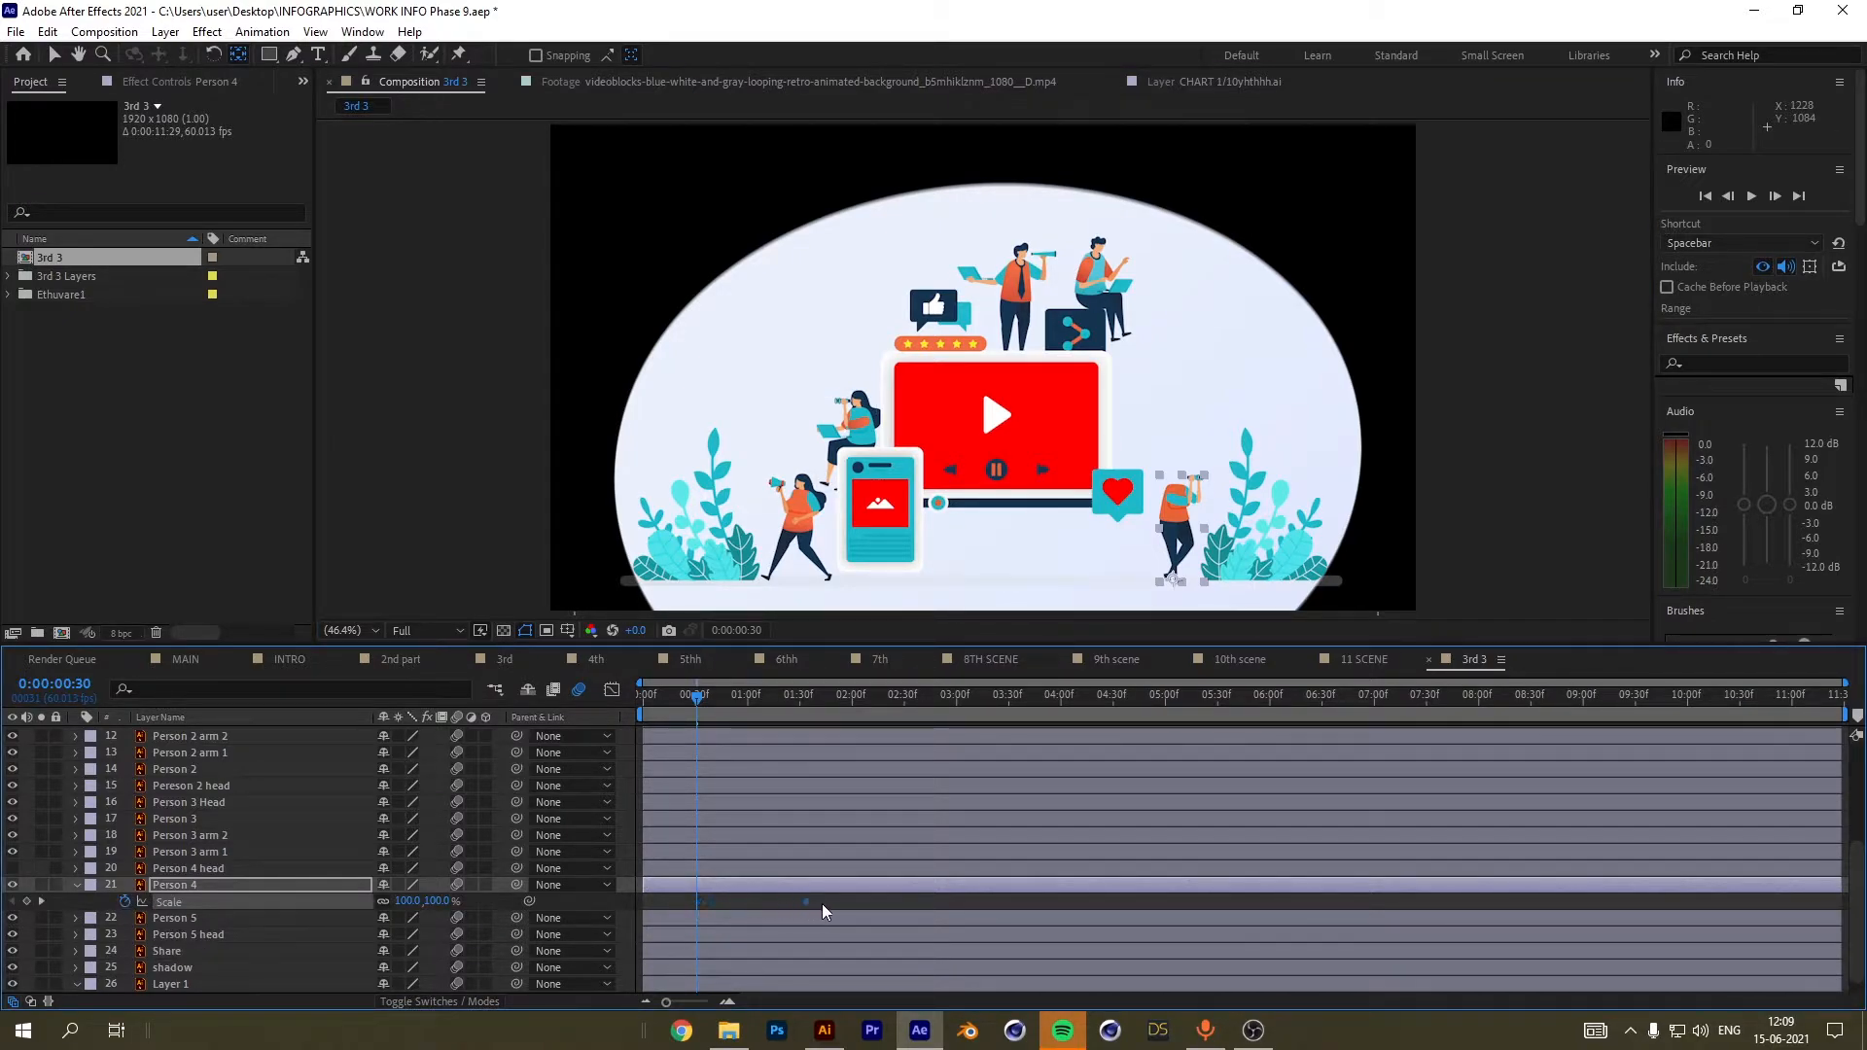
{"action": "left_click_drag", "start_coordinate": [822, 905], "coordinate": [858, 906]}
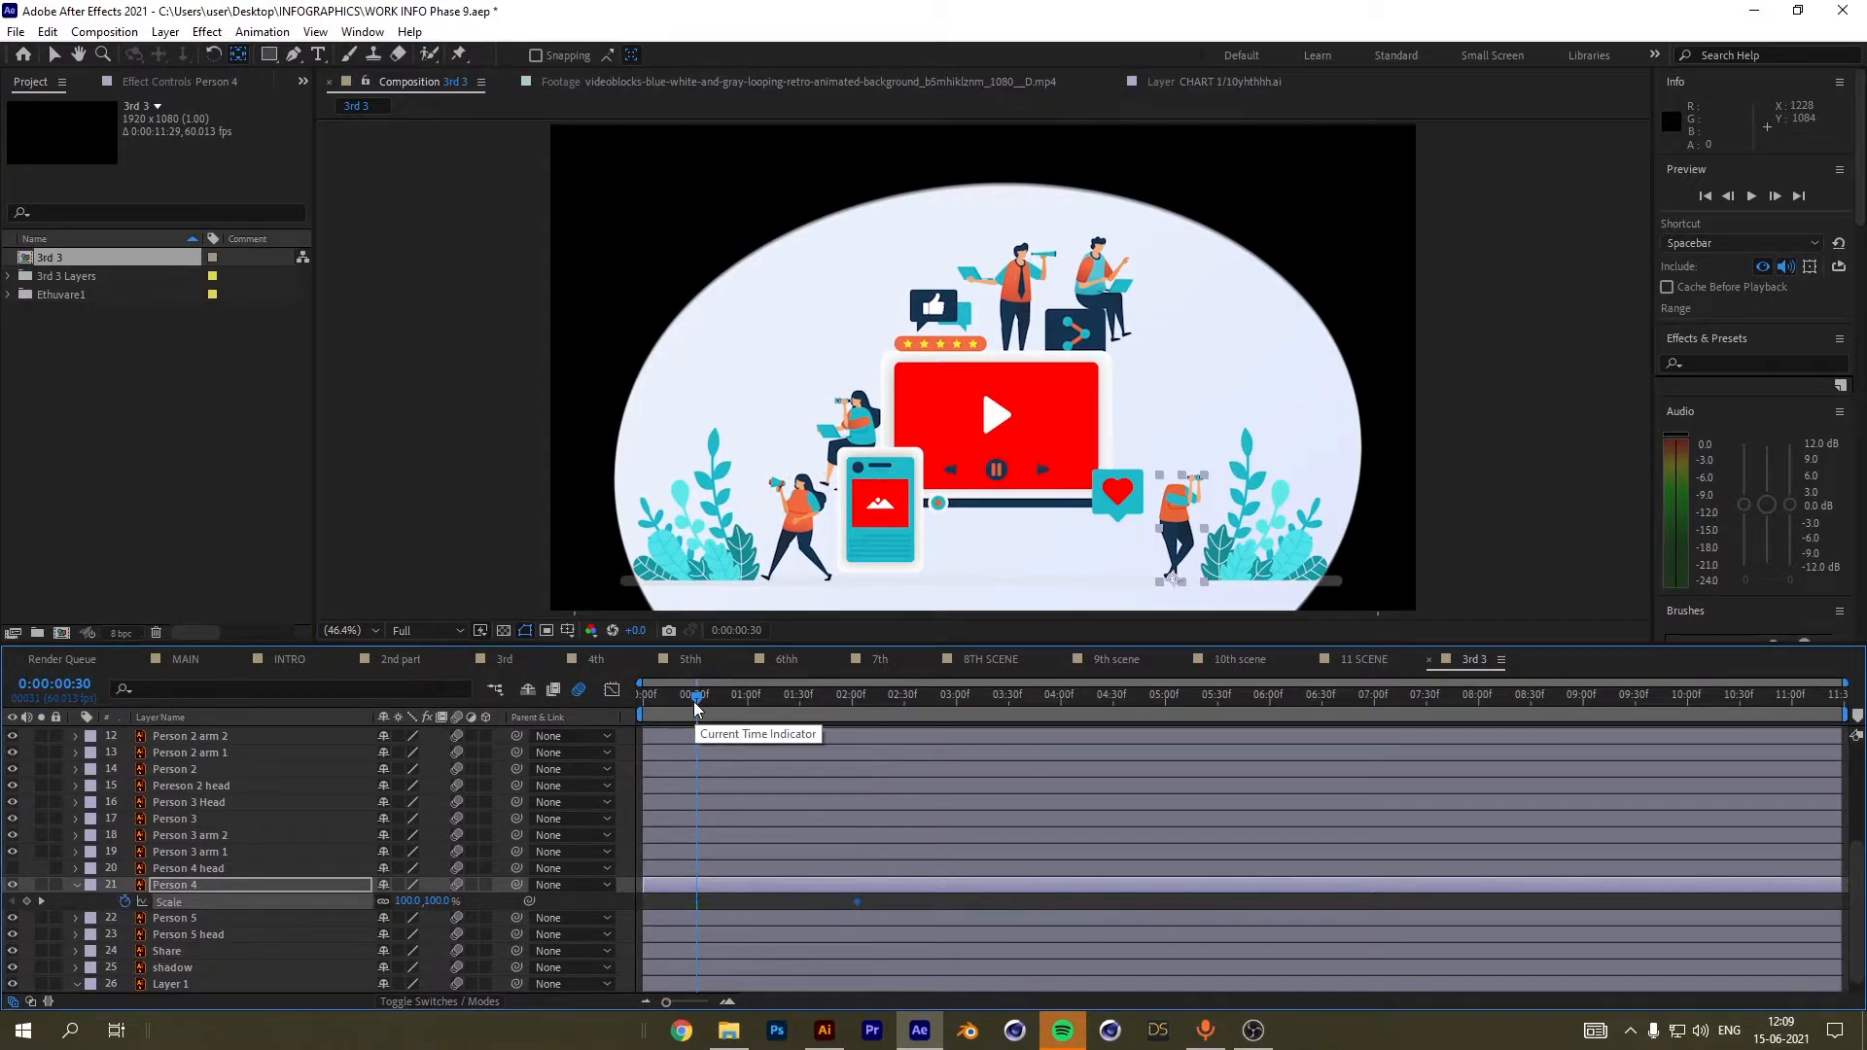
{"action": "mouse_move", "coordinate": [696, 708]}
{"action": "left_mouse_down"}
{"action": "mouse_move", "coordinate": [744, 716]}
{"action": "mouse_move", "coordinate": [723, 720]}
{"action": "left_mouse_up"}
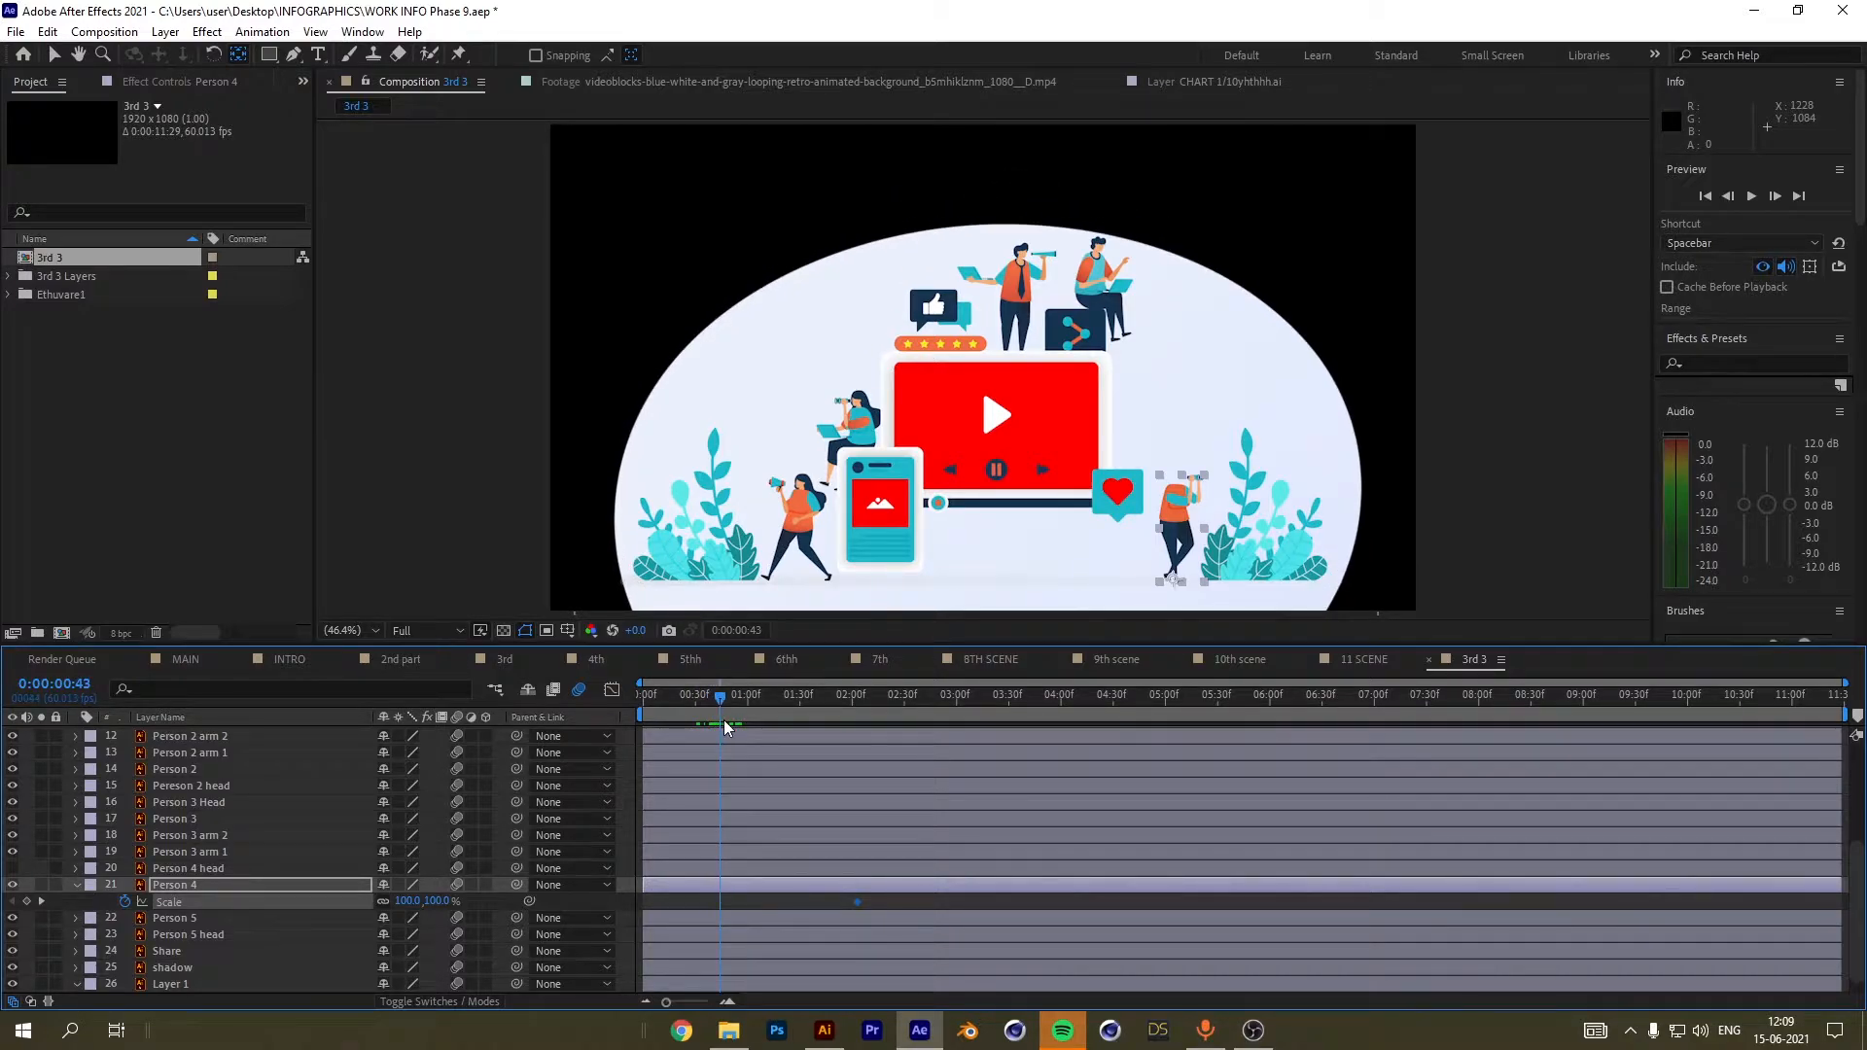
{"action": "left_click", "coordinate": [406, 901]}
{"action": "type", "text": "0"}
{"action": "key", "text": "Return"}
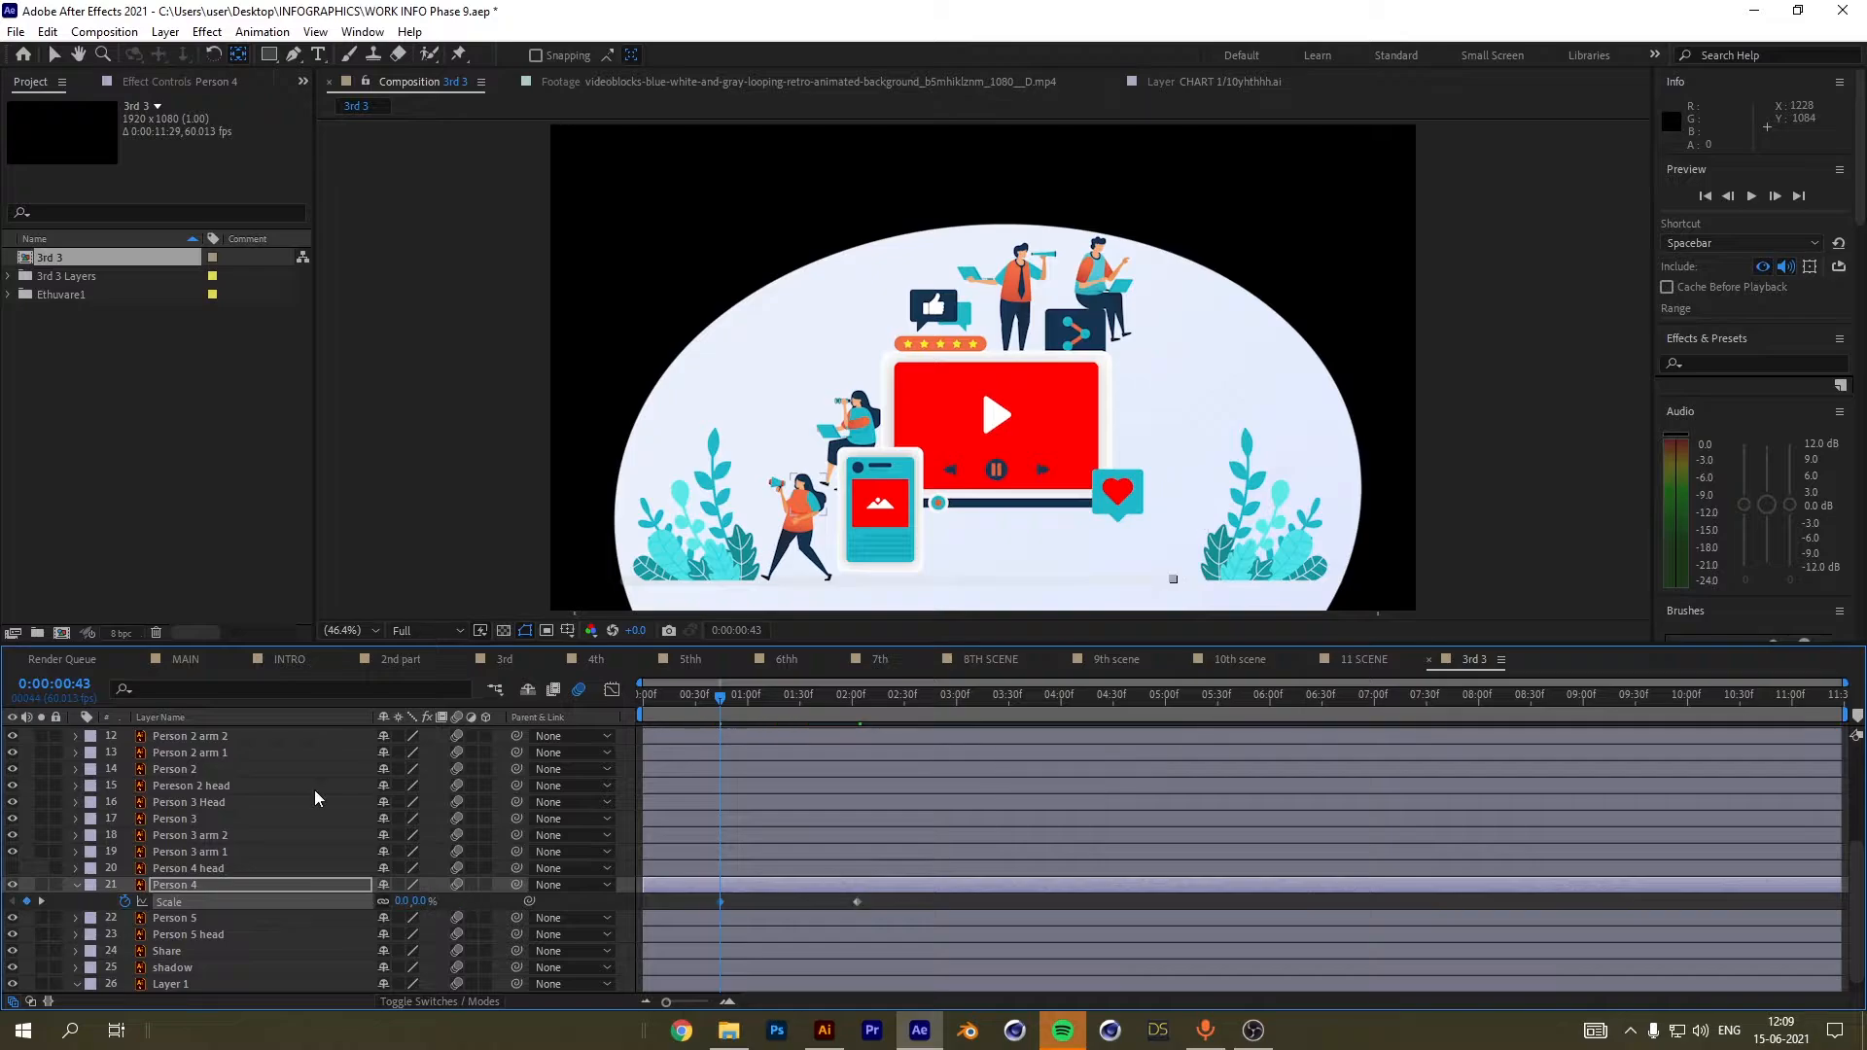
Add an overshoot Scale keyframe of 125% to Person 4 at 0:00:01:41.
{"action": "left_click_drag", "start_coordinate": [721, 691], "coordinate": [819, 726]}
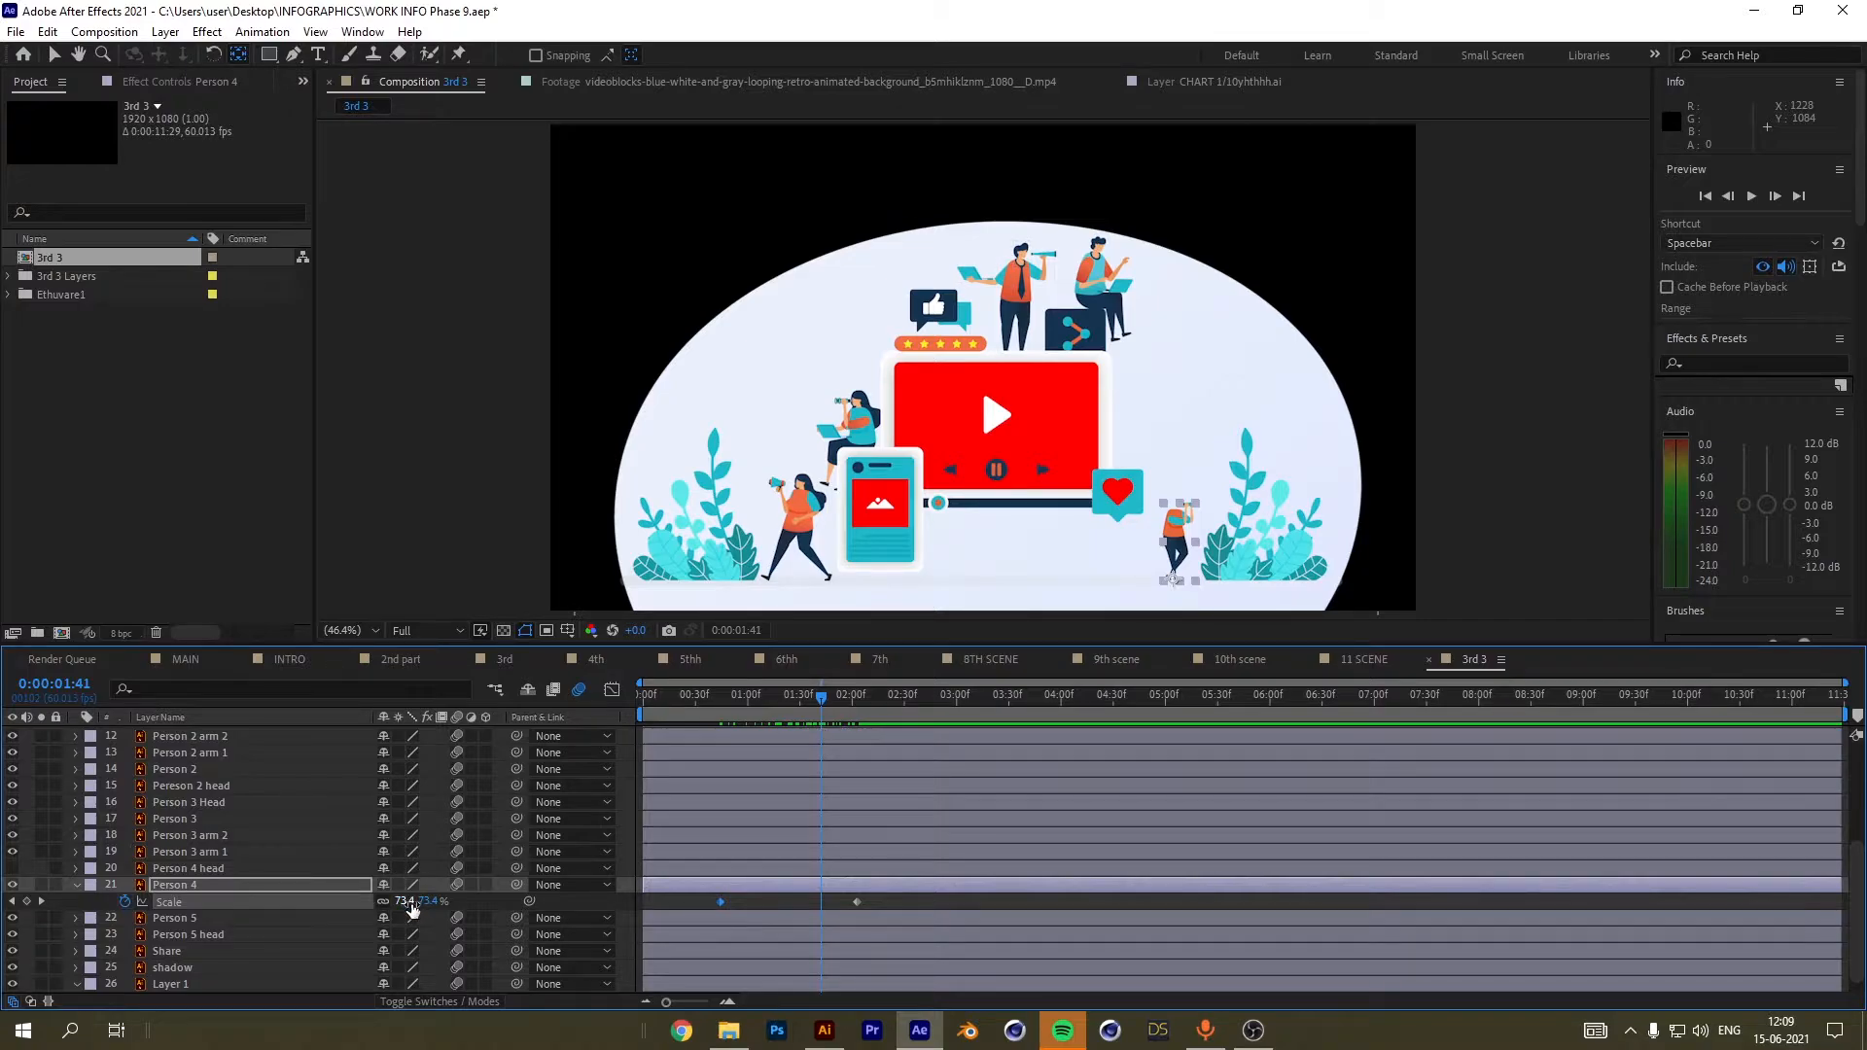
{"action": "left_click_drag", "start_coordinate": [408, 907], "coordinate": [444, 907]}
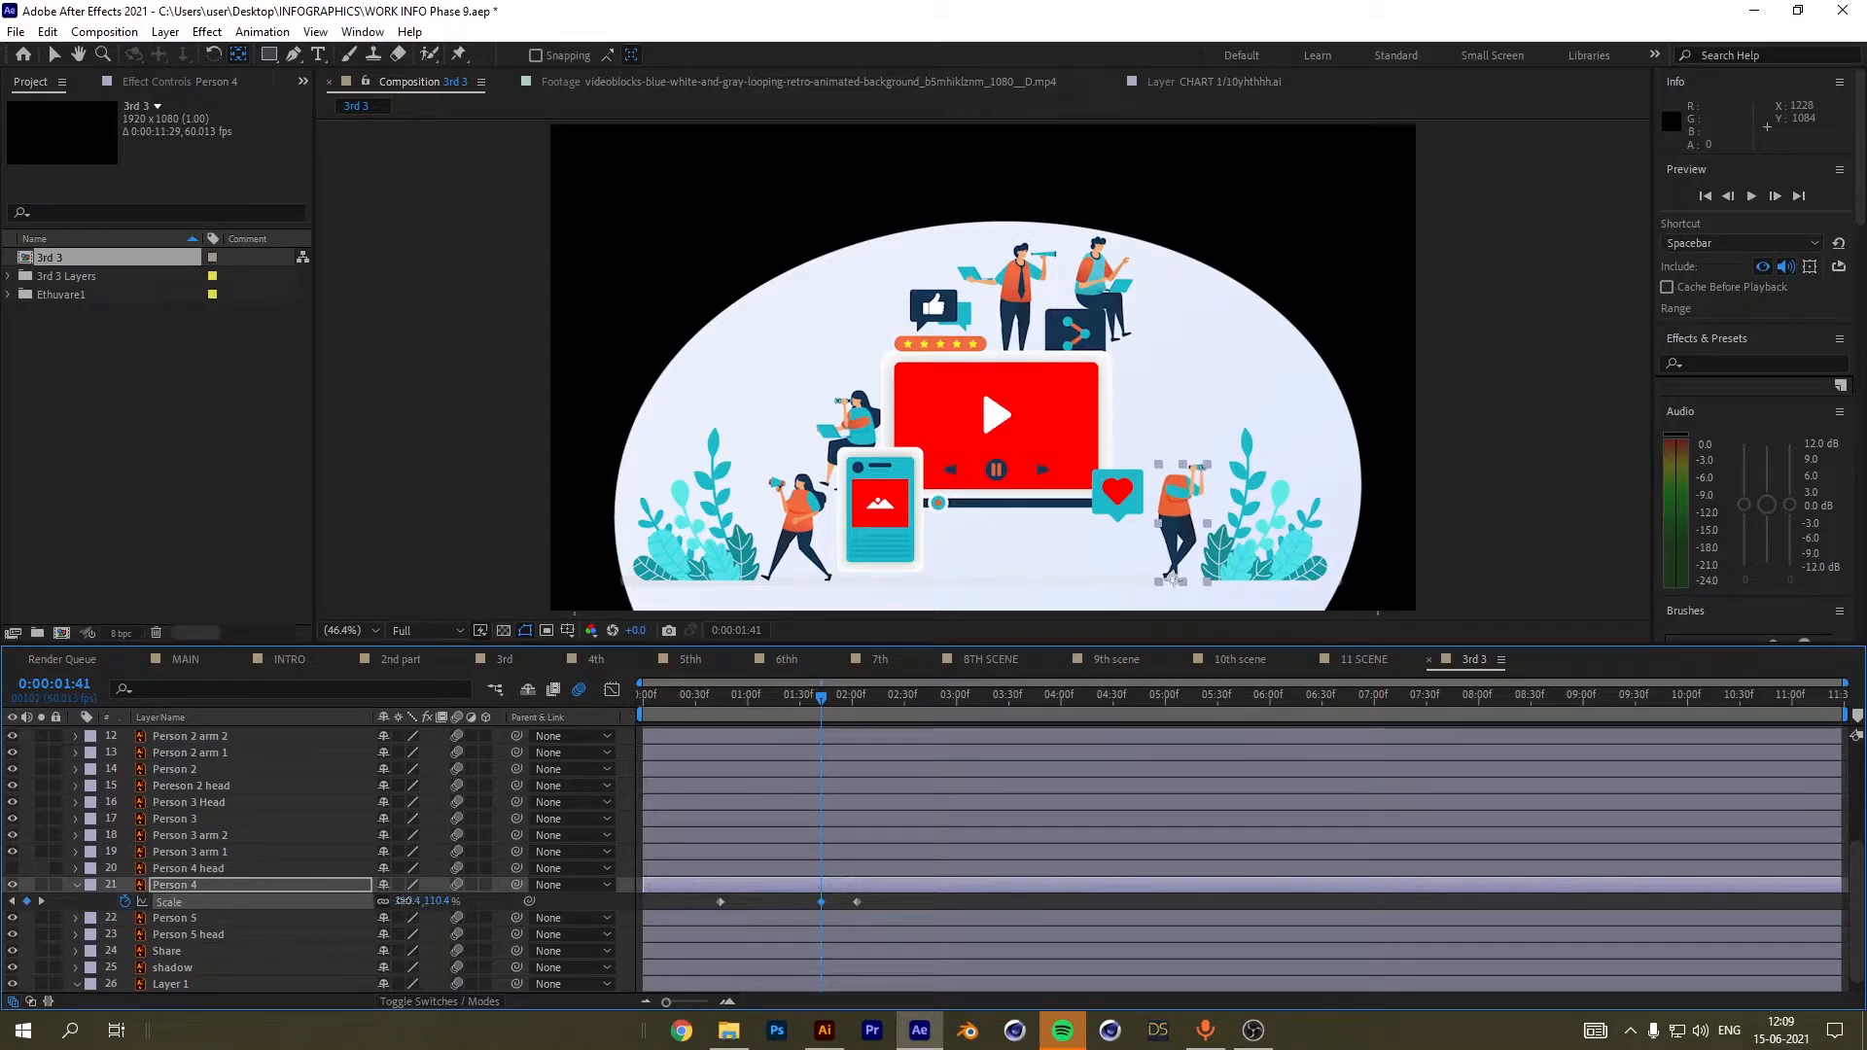
{"action": "left_click", "coordinate": [418, 902]}
{"action": "type", "text": "125"}
{"action": "key", "text": "Return"}
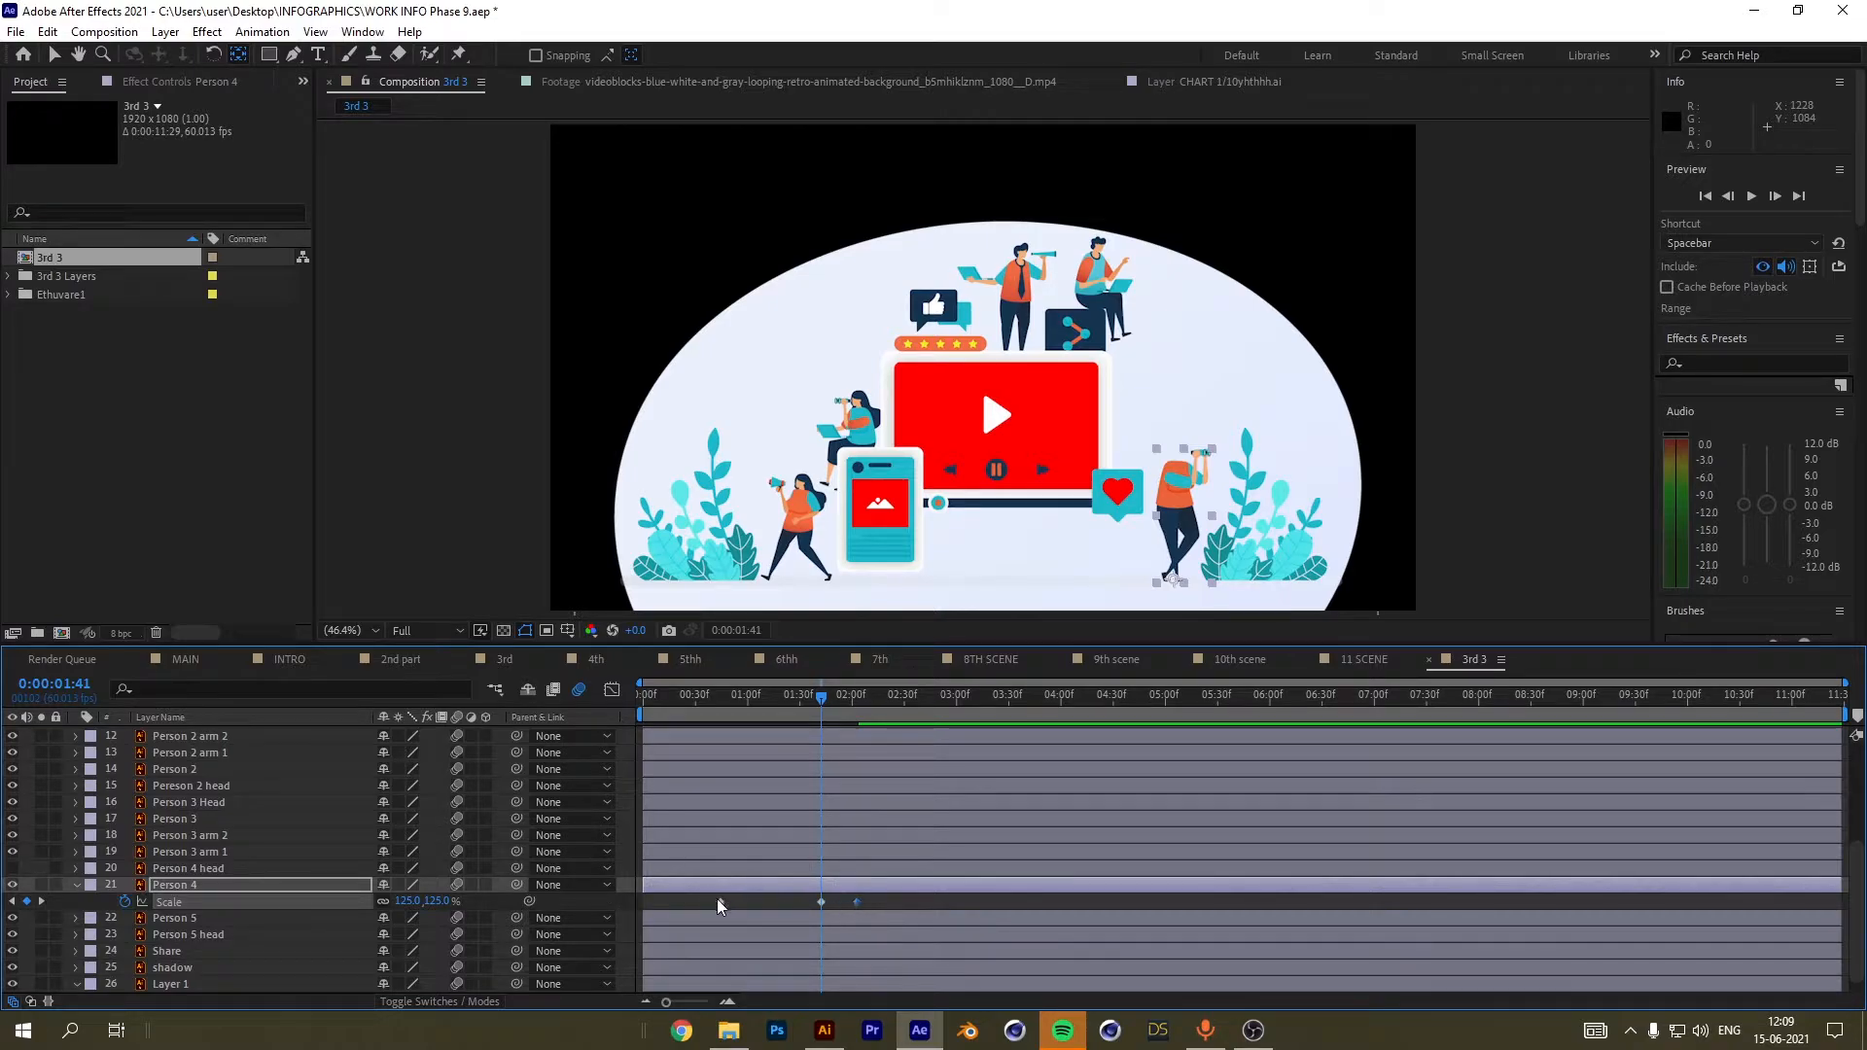
Apply Easy Ease to Person 4's first and last Scale keyframes and preview the animation.
{"action": "key", "text": "F9"}
{"action": "left_click_drag", "start_coordinate": [820, 692], "coordinate": [691, 710]}
{"action": "key", "text": "Home"}
{"action": "key", "text": "space"}
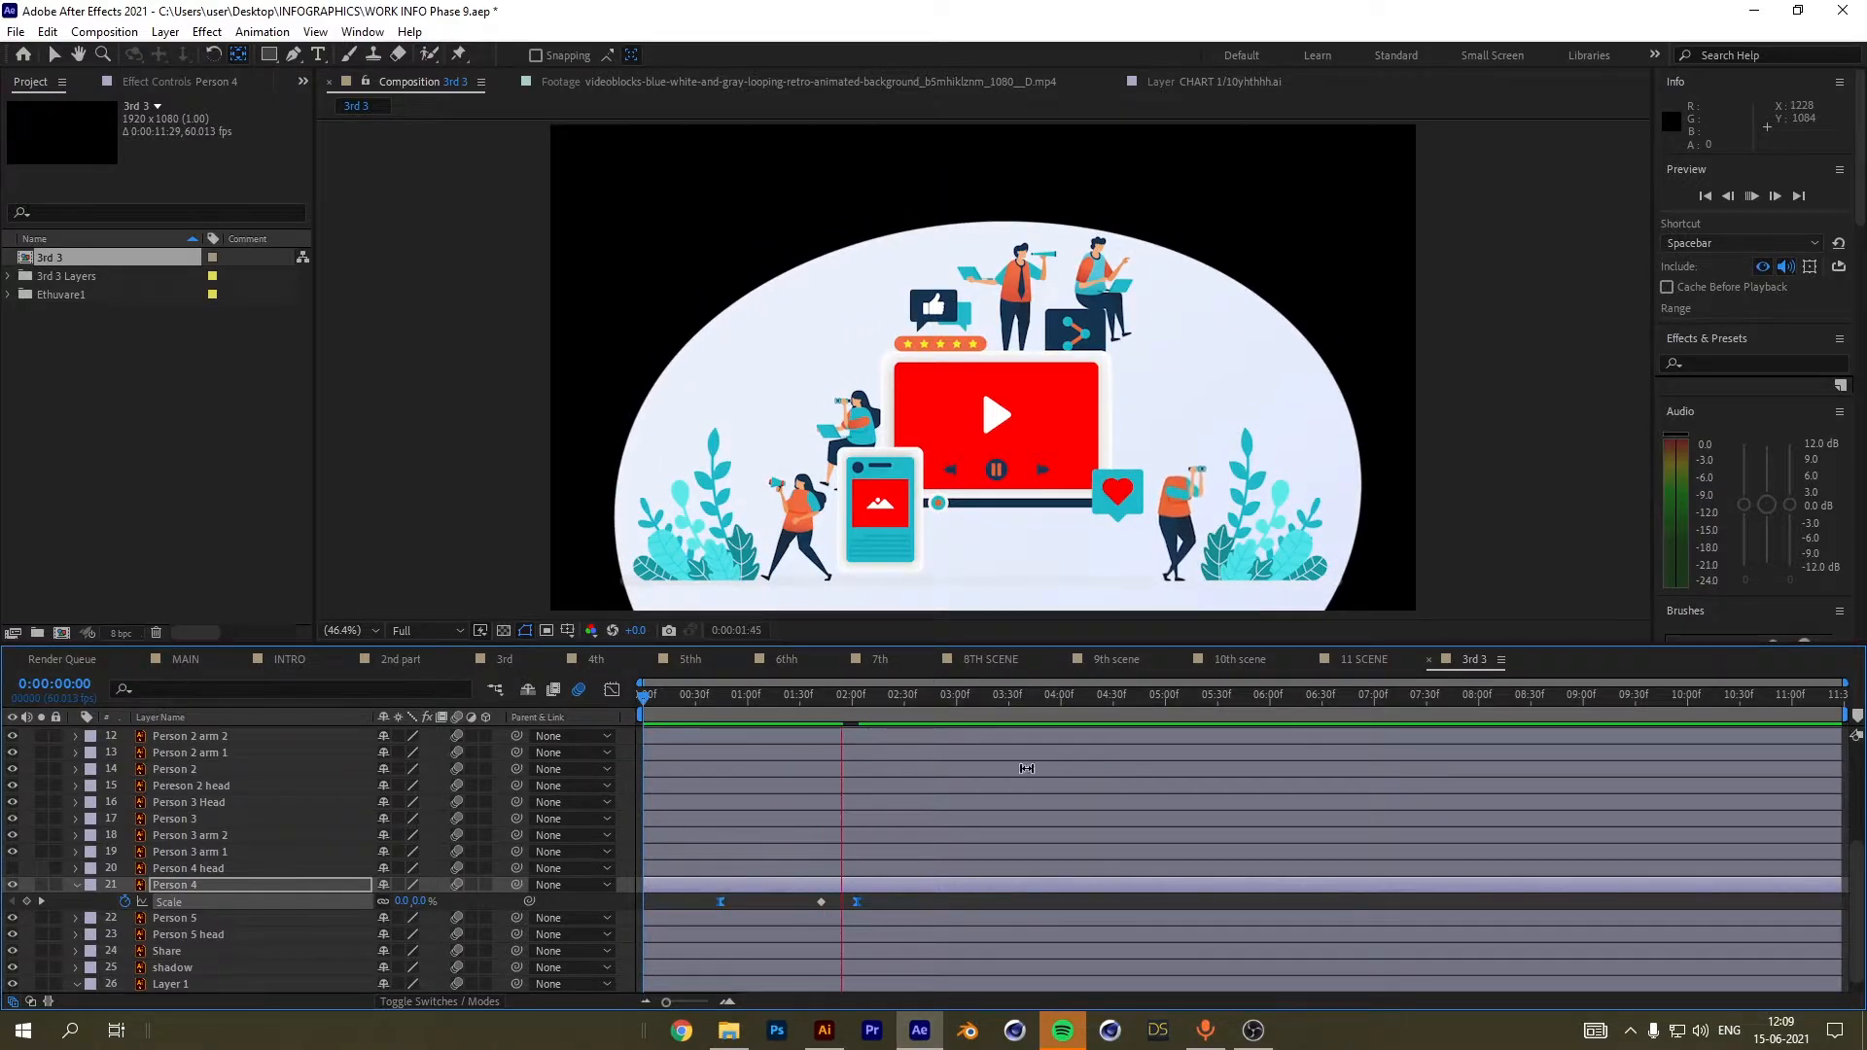
{"action": "left_click", "coordinate": [693, 716]}
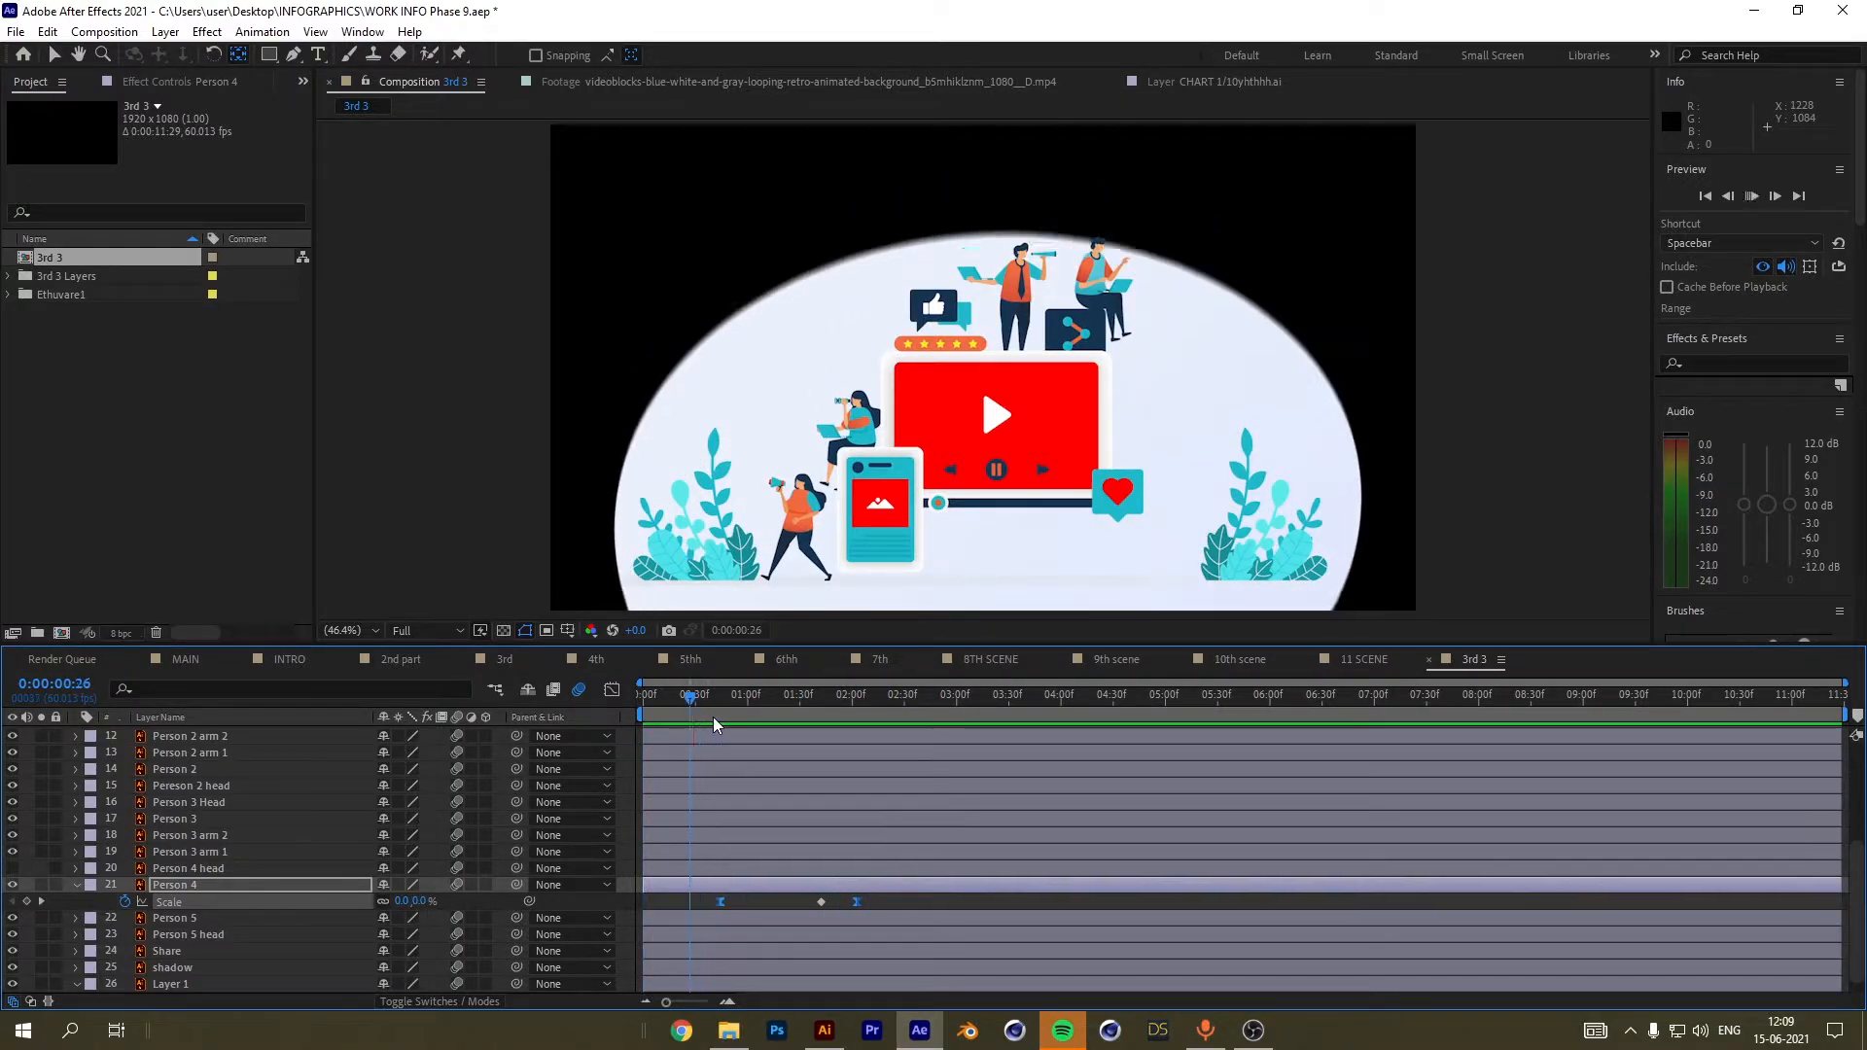
{"action": "left_click", "coordinate": [877, 696]}
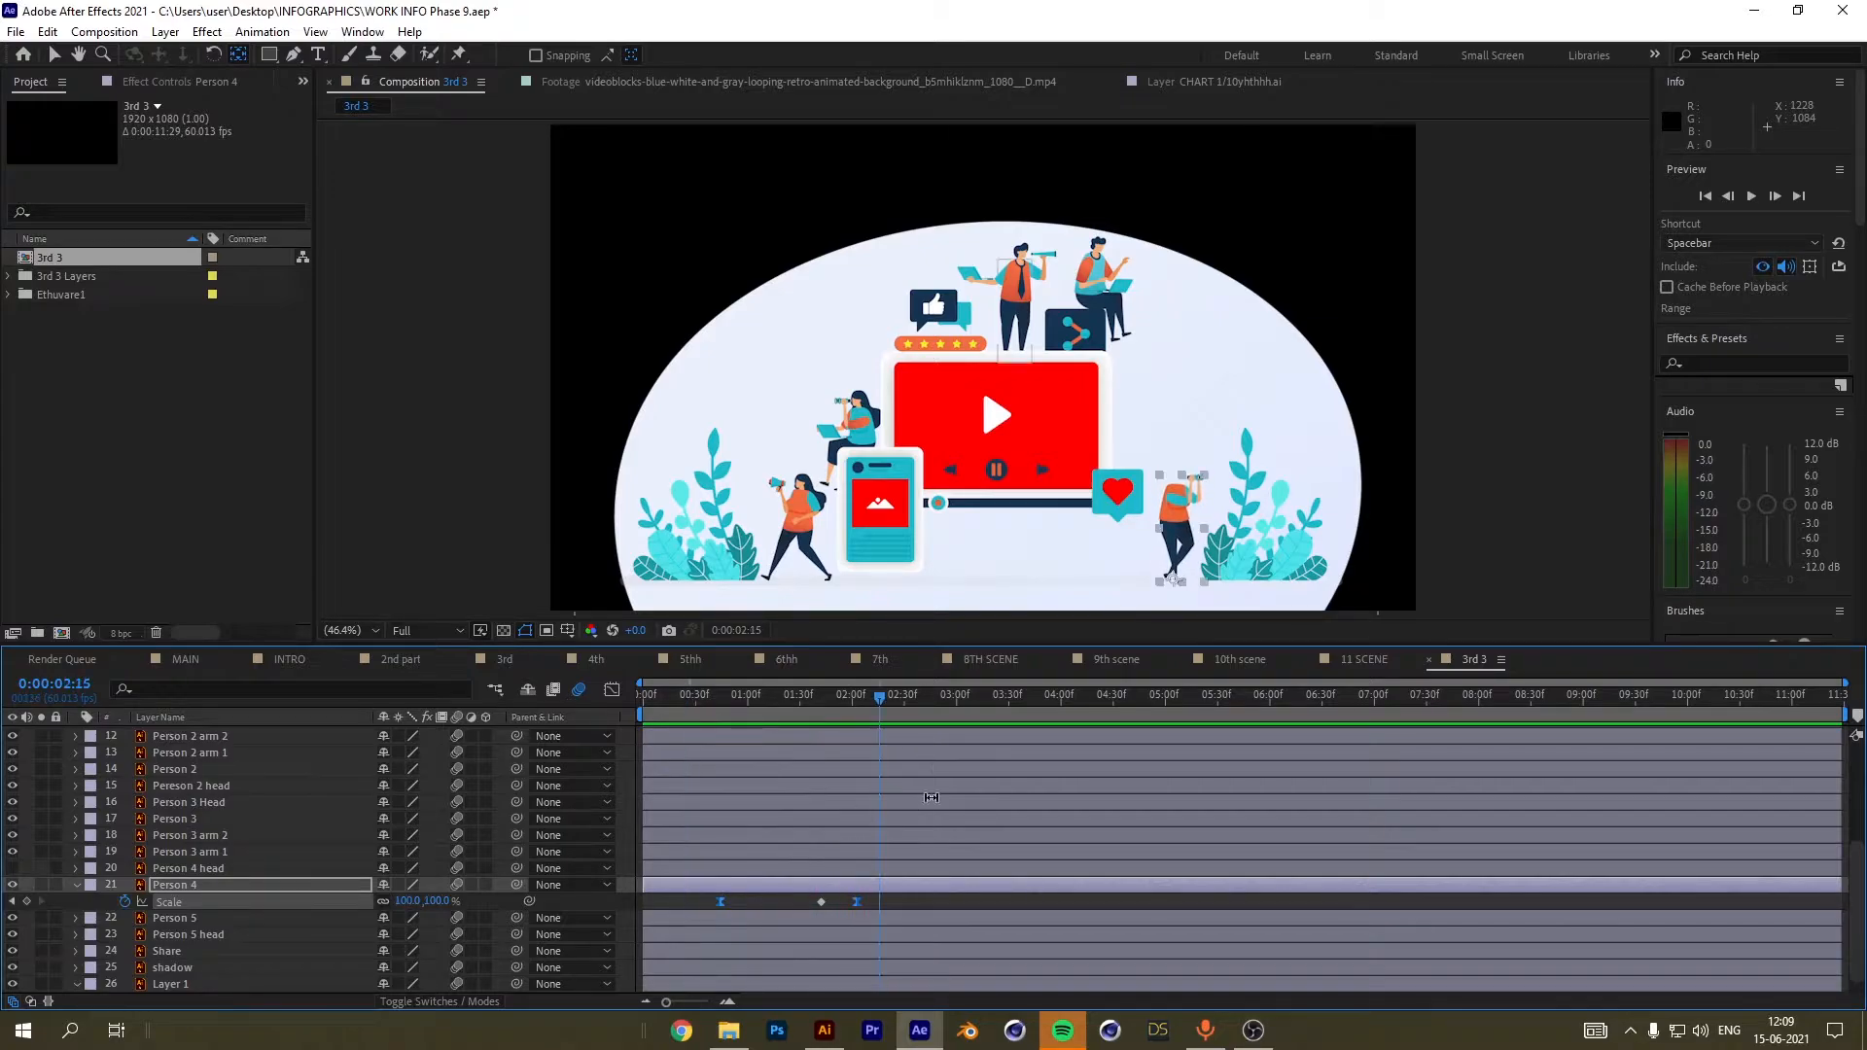
Shift Person 4's overshoot and end Scale keyframes earlier, with the overshoot at 0:00:01:20, and raise the overshoot to 154%.
{"action": "left_click_drag", "start_coordinate": [877, 698], "coordinate": [797, 696]}
{"action": "left_click_drag", "start_coordinate": [884, 900], "coordinate": [785, 904]}
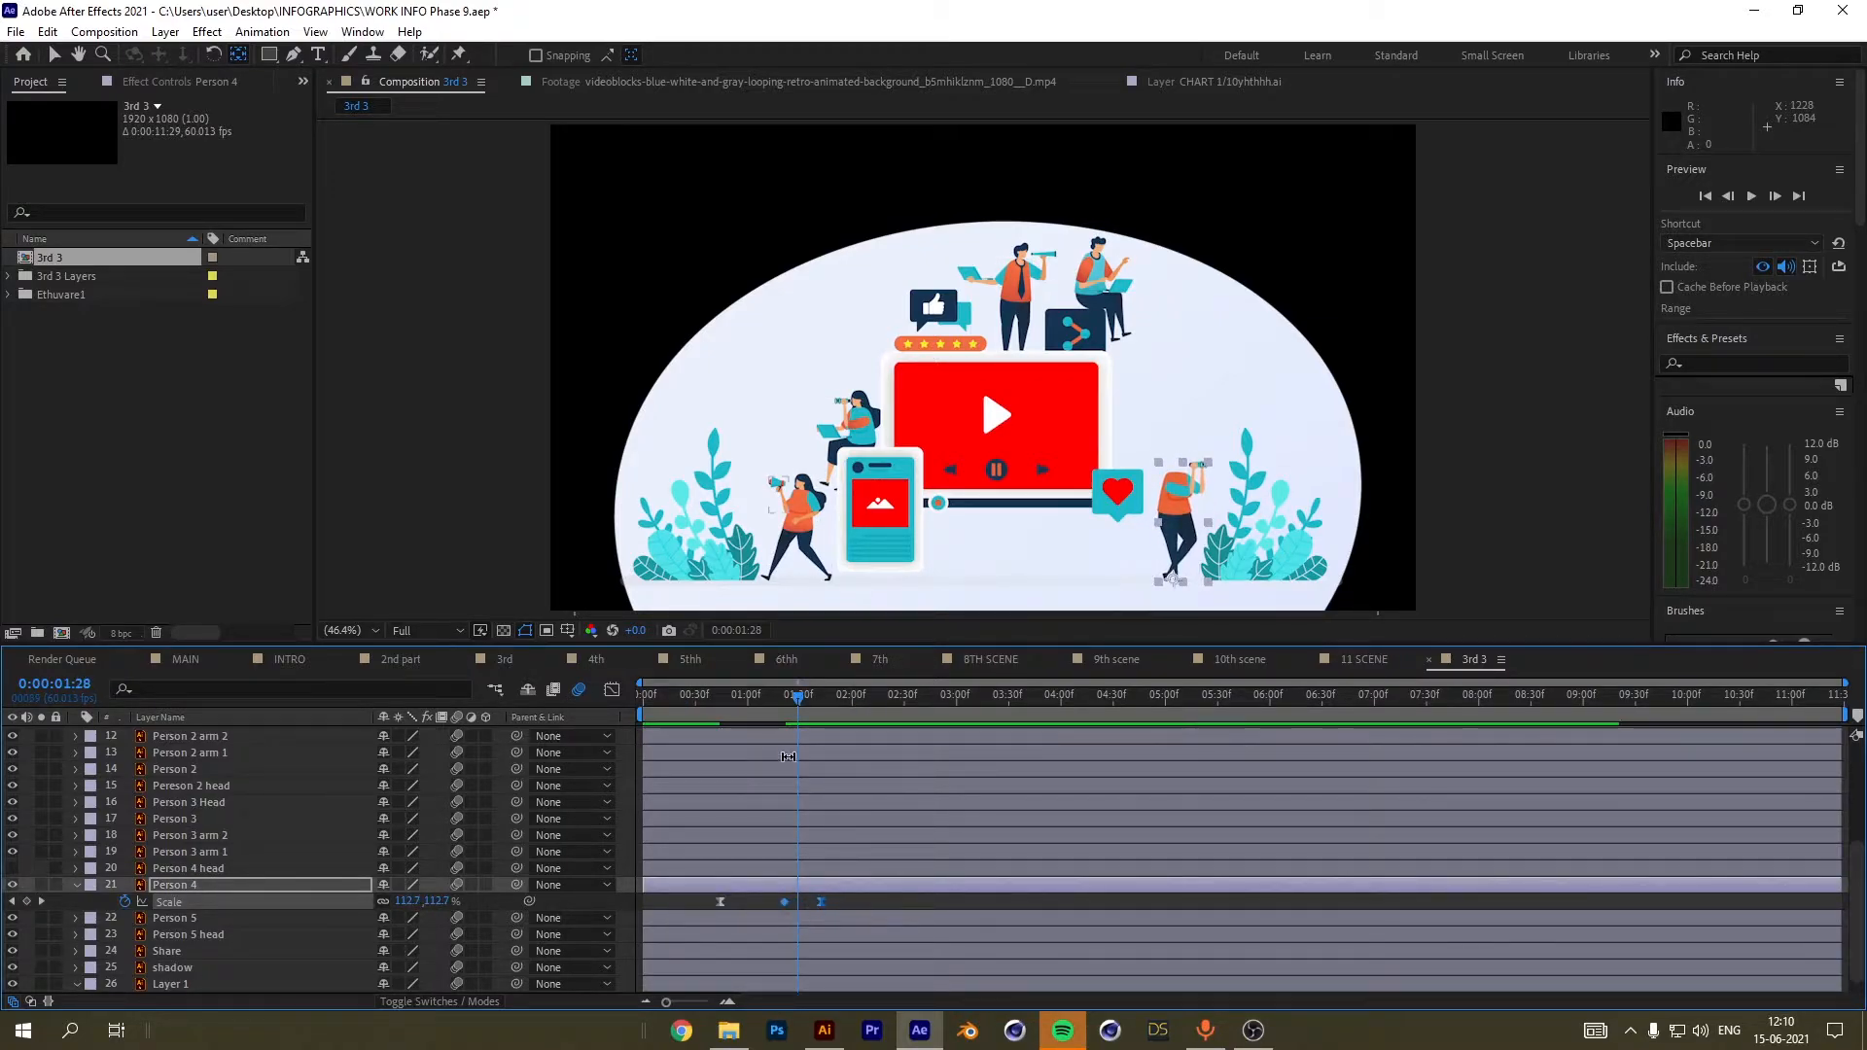
{"action": "left_click_drag", "start_coordinate": [795, 694], "coordinate": [785, 696]}
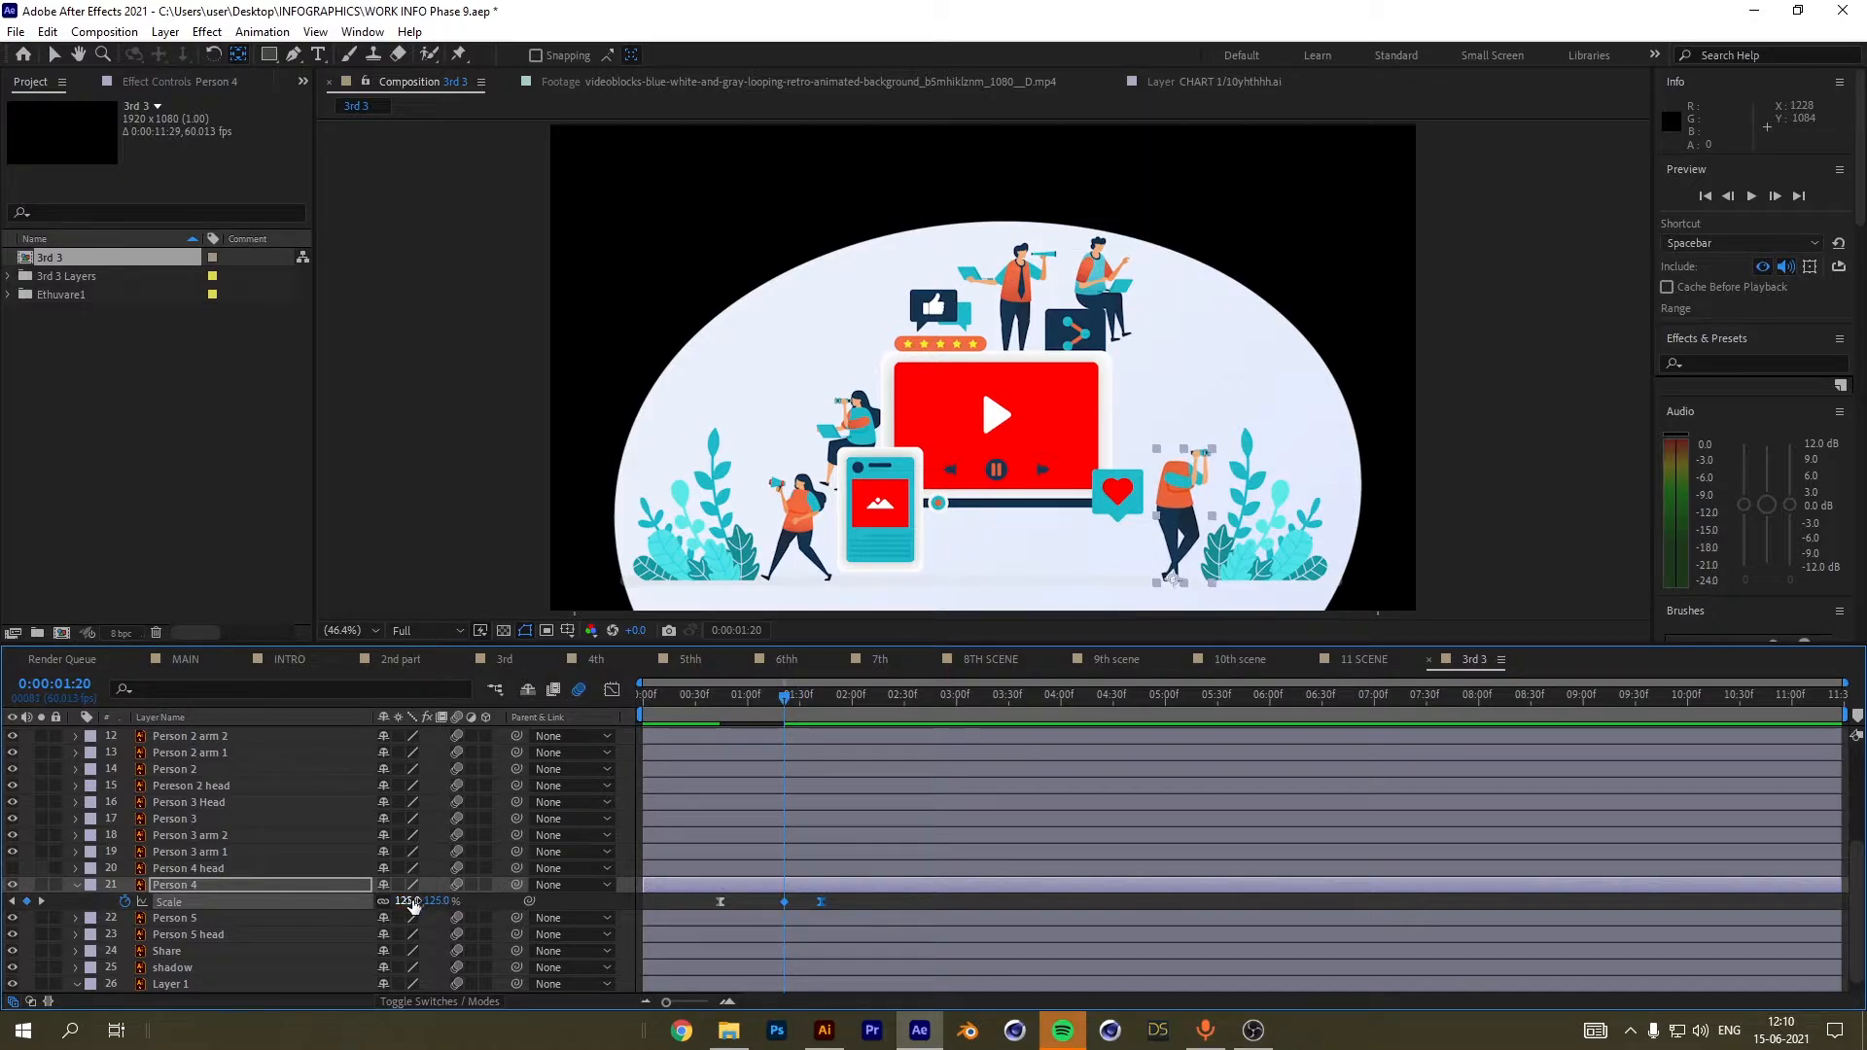
{"action": "left_click_drag", "start_coordinate": [413, 902], "coordinate": [480, 913]}
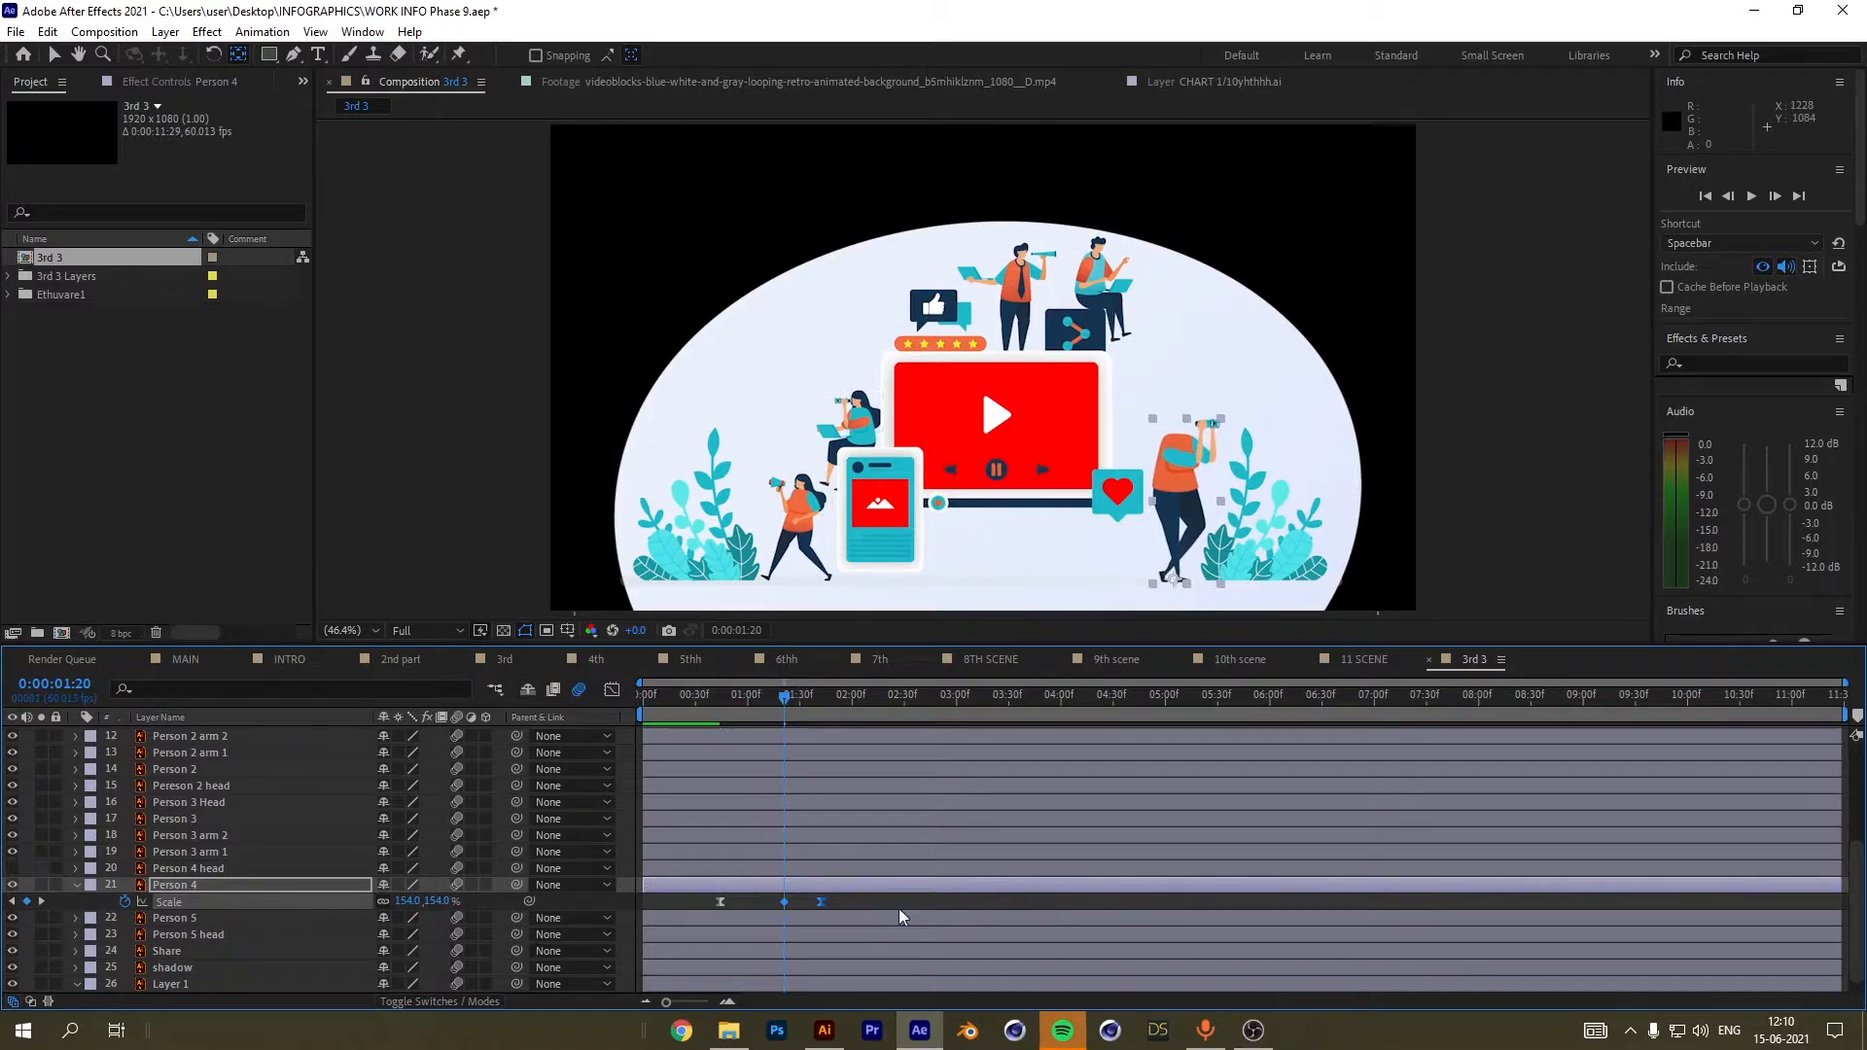
Play back Person 4's scale animation from the start to check its timing.
{"action": "key", "text": "Home"}
{"action": "key", "text": "space"}
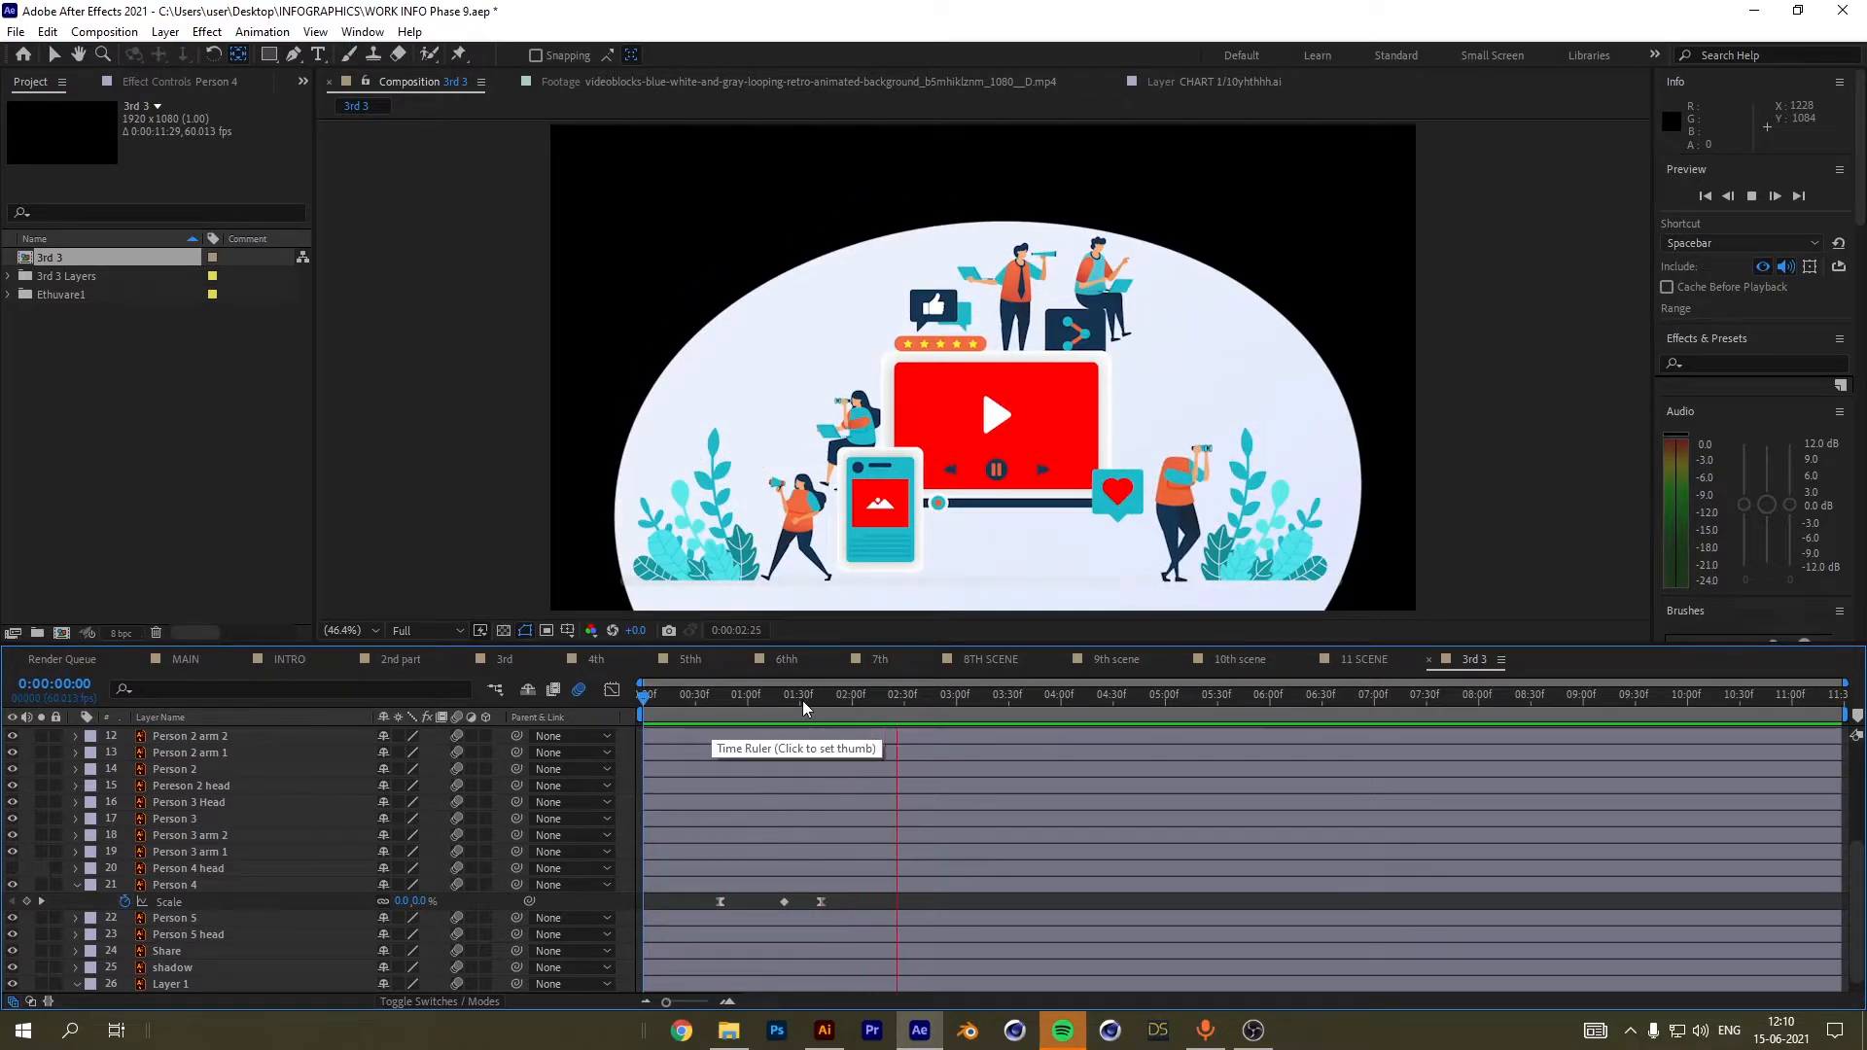
{"action": "left_click", "coordinate": [713, 702]}
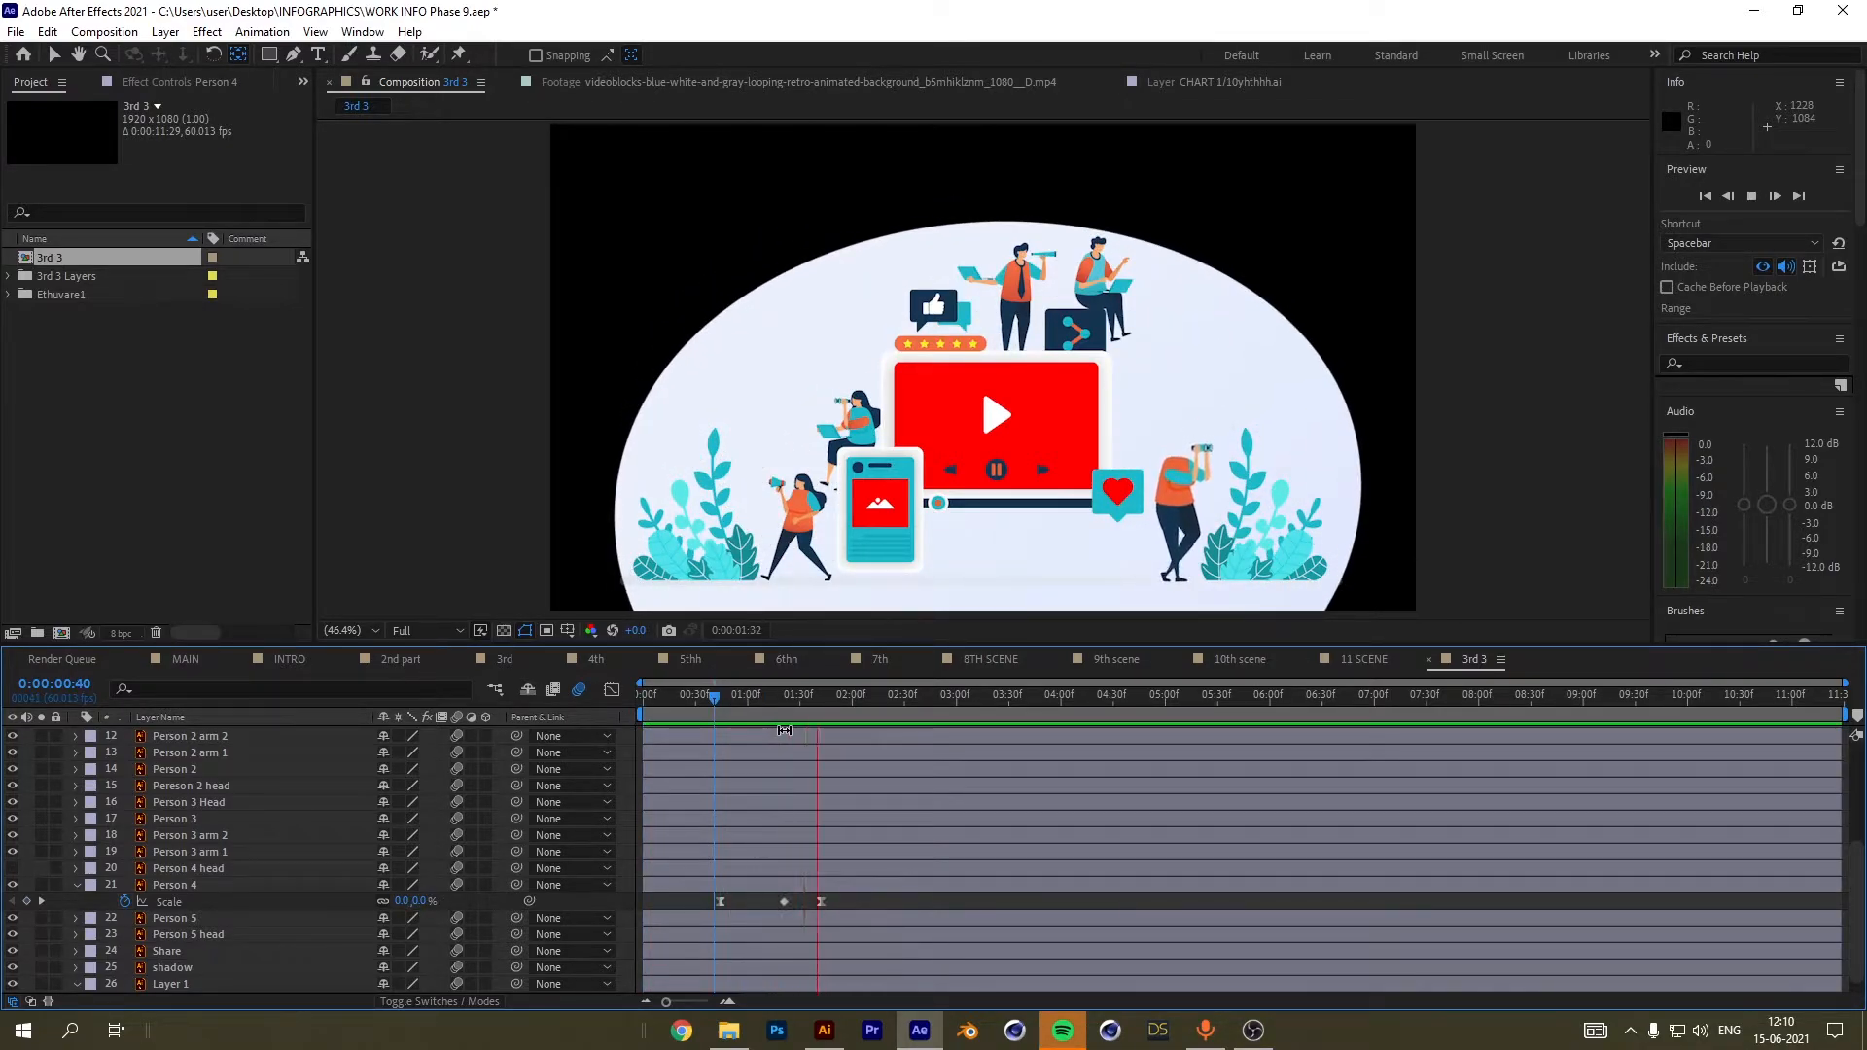
{"action": "key", "text": "space"}
Add a 0° Rotation keyframe to Person 4 at 0:00:00:45 and show its Scale keyframes alongside.
{"action": "left_click", "coordinate": [728, 702]}
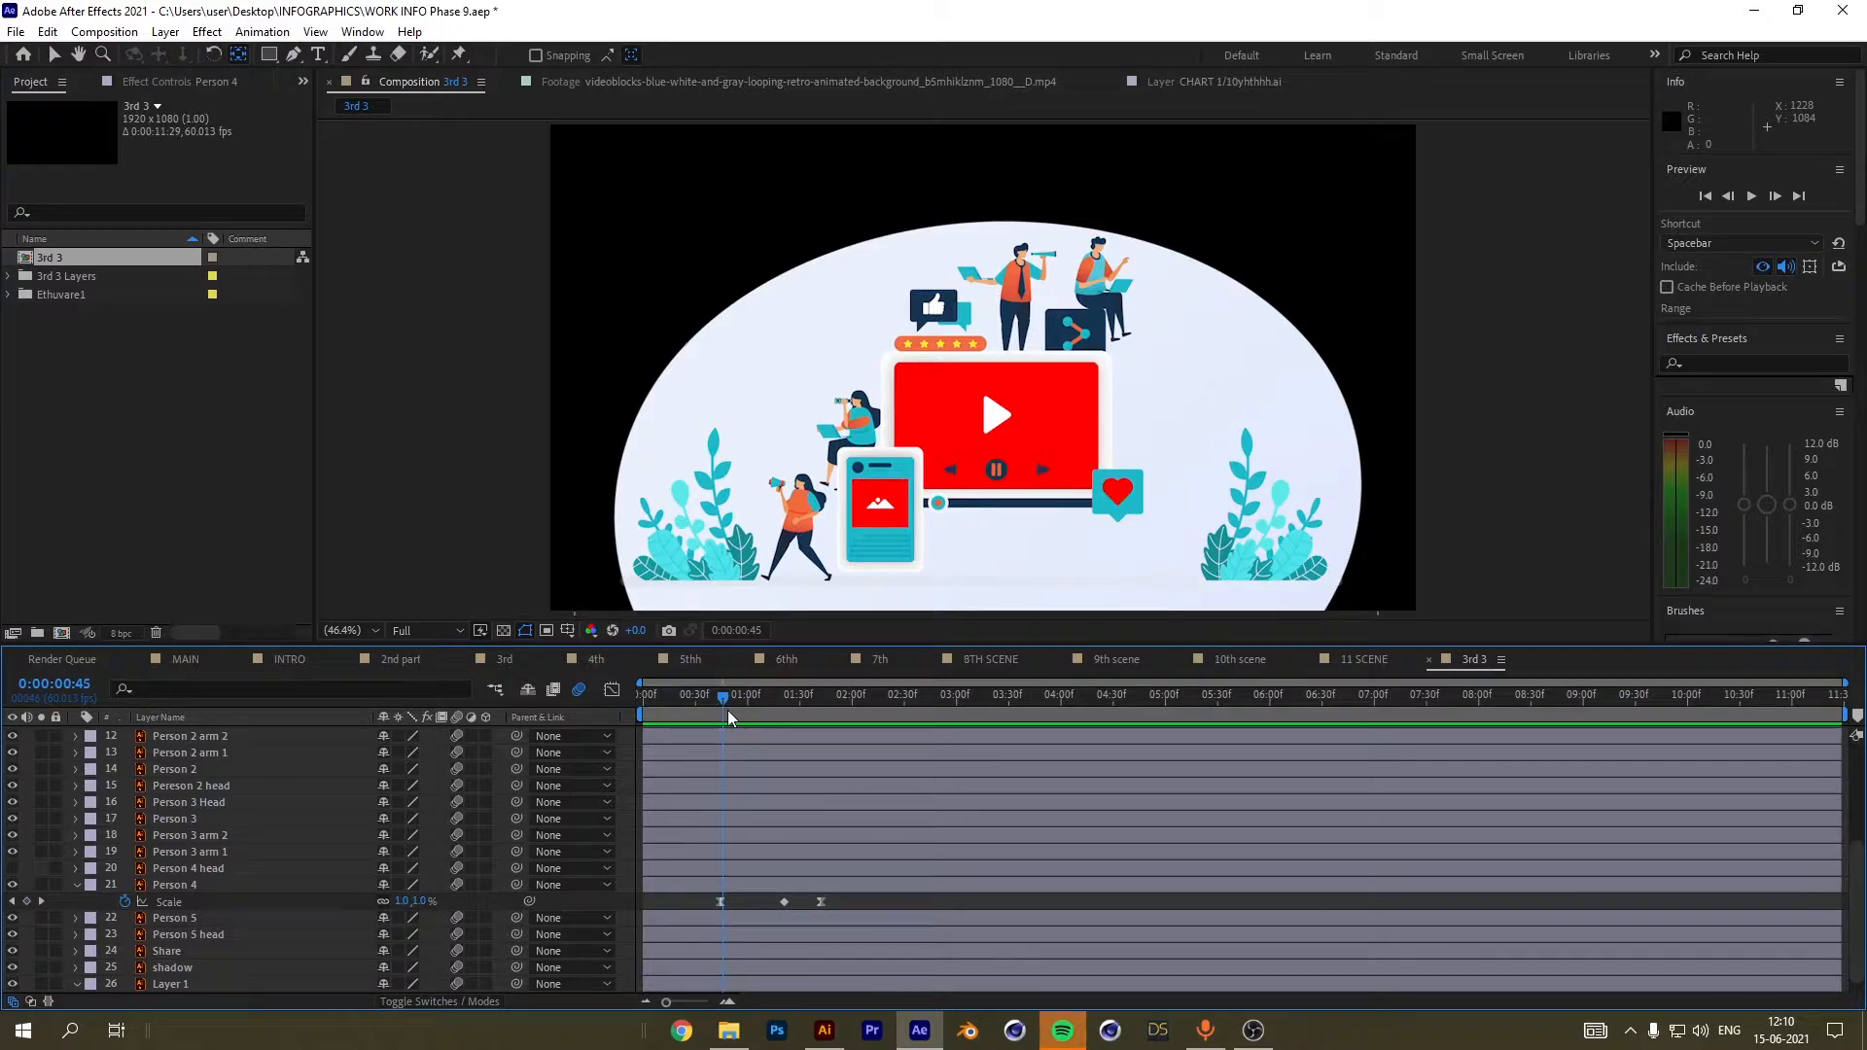
{"action": "left_click", "coordinate": [177, 884]}
{"action": "key", "text": "r"}
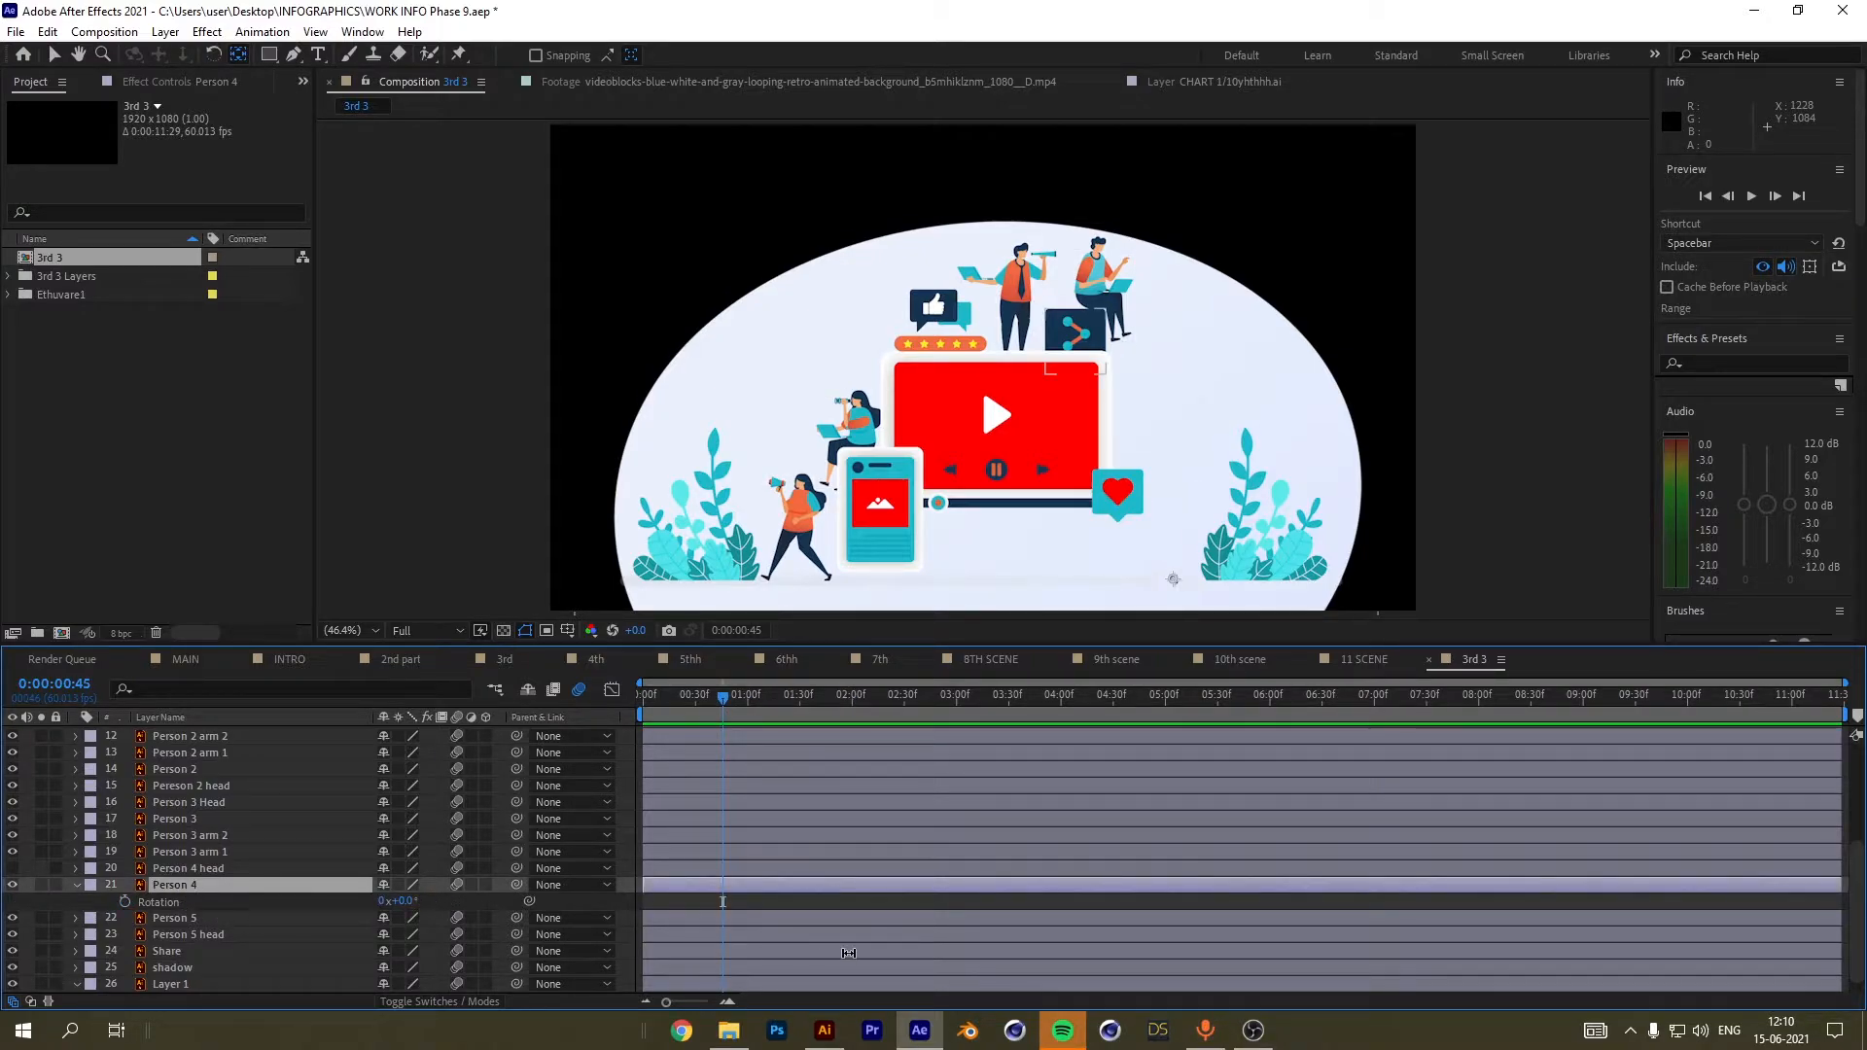
{"action": "left_click", "coordinate": [123, 901]}
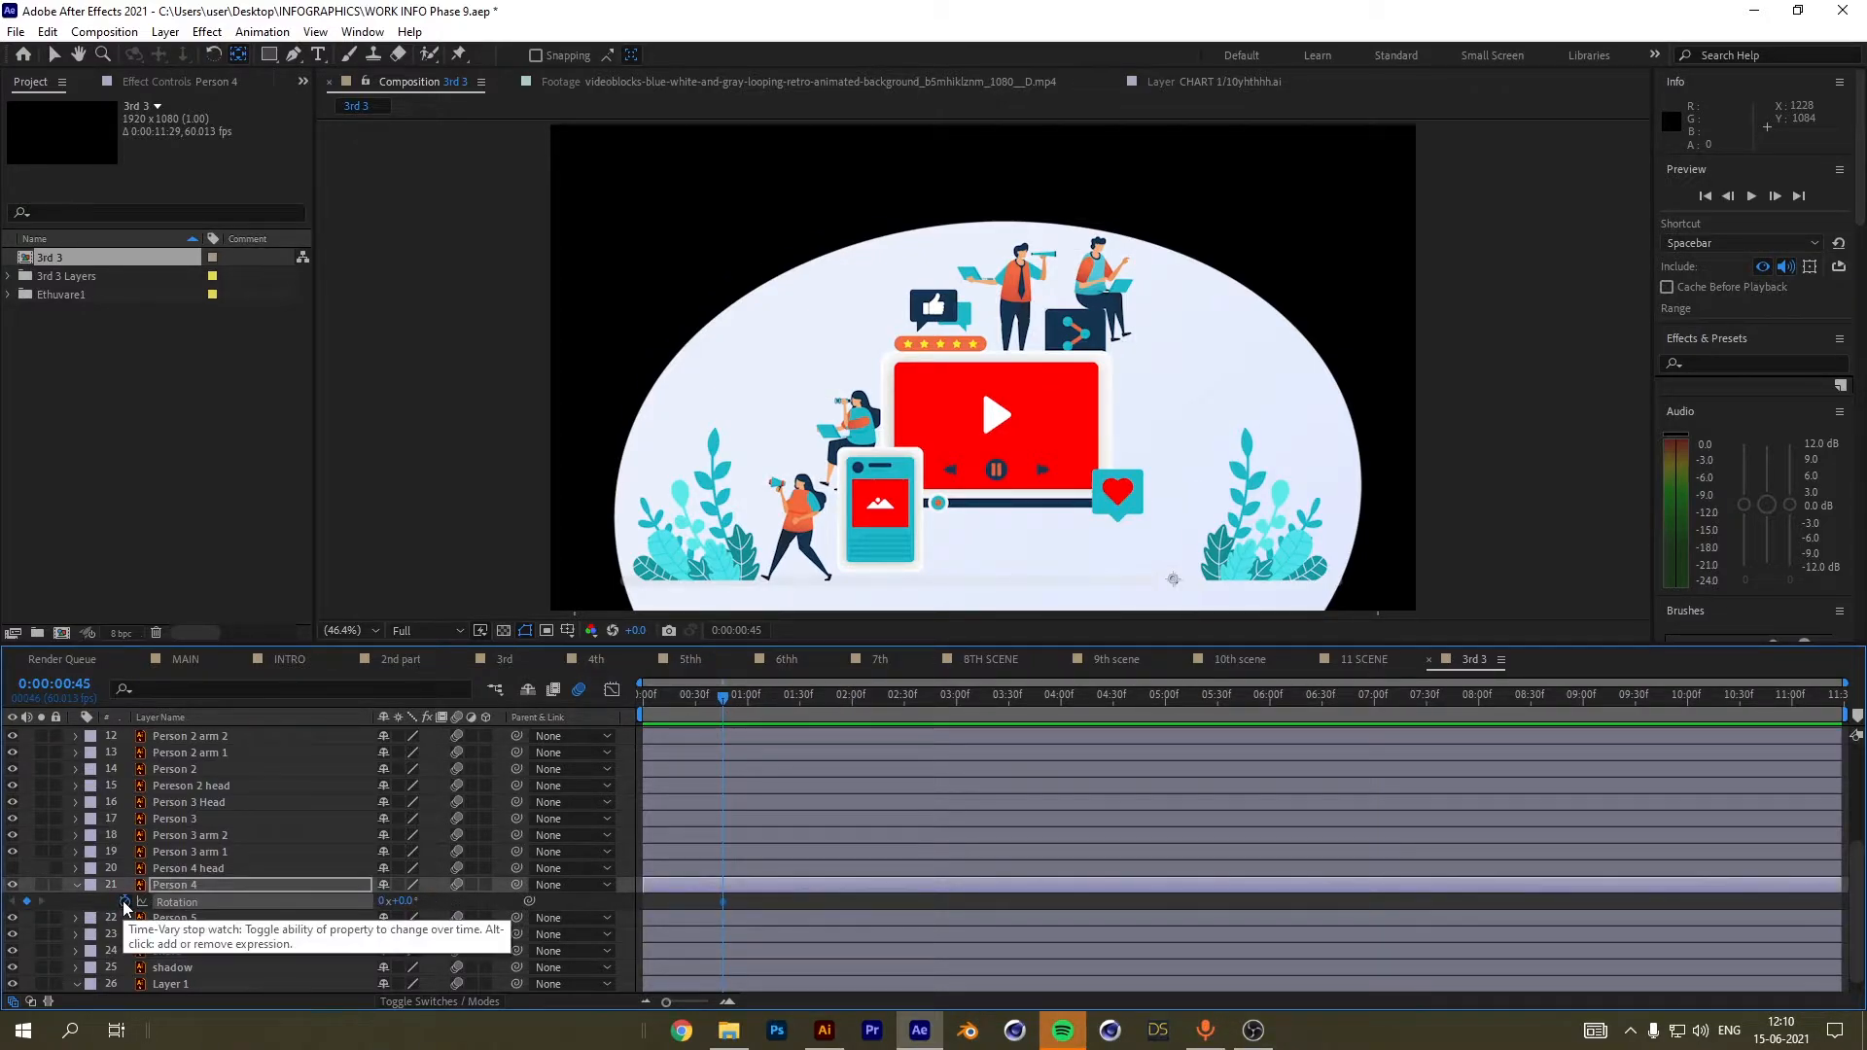
{"action": "key", "text": "shift+s"}
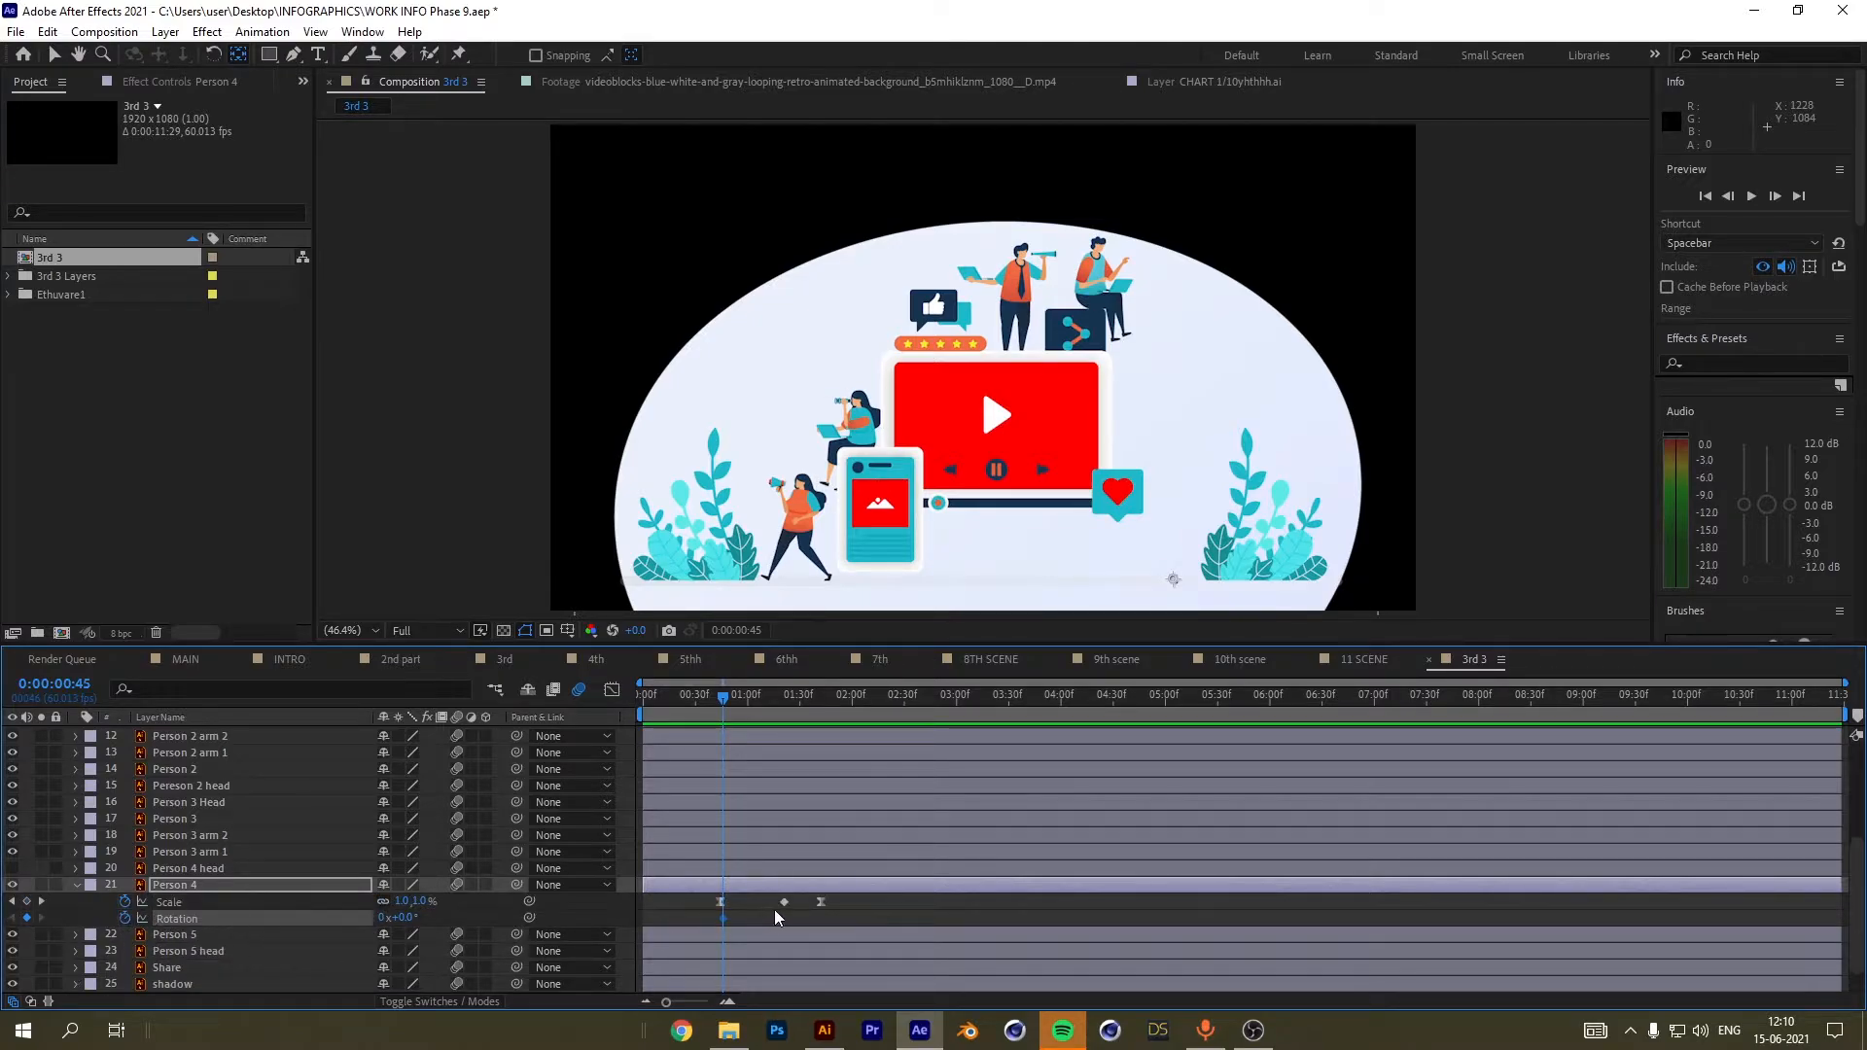
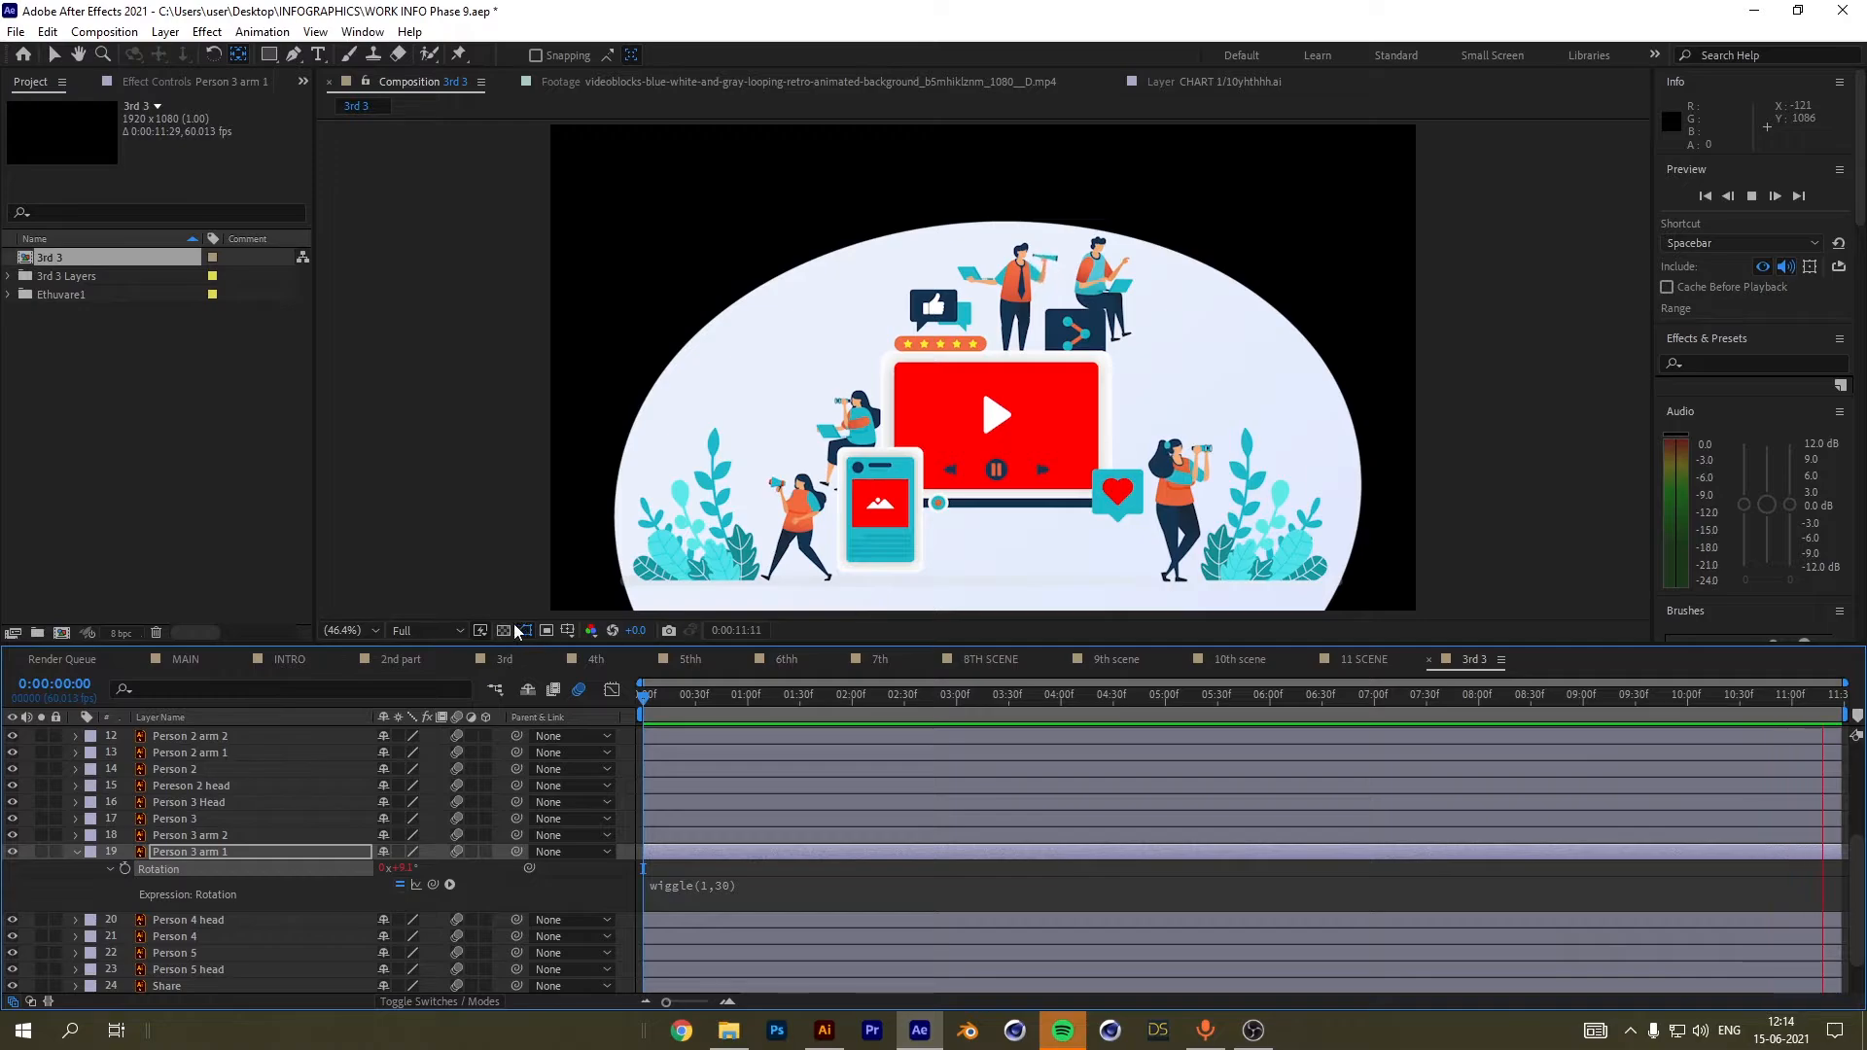
Move the Person 3 Head layer's anchor point down to the base of the neck.
{"action": "left_click", "coordinate": [78, 852]}
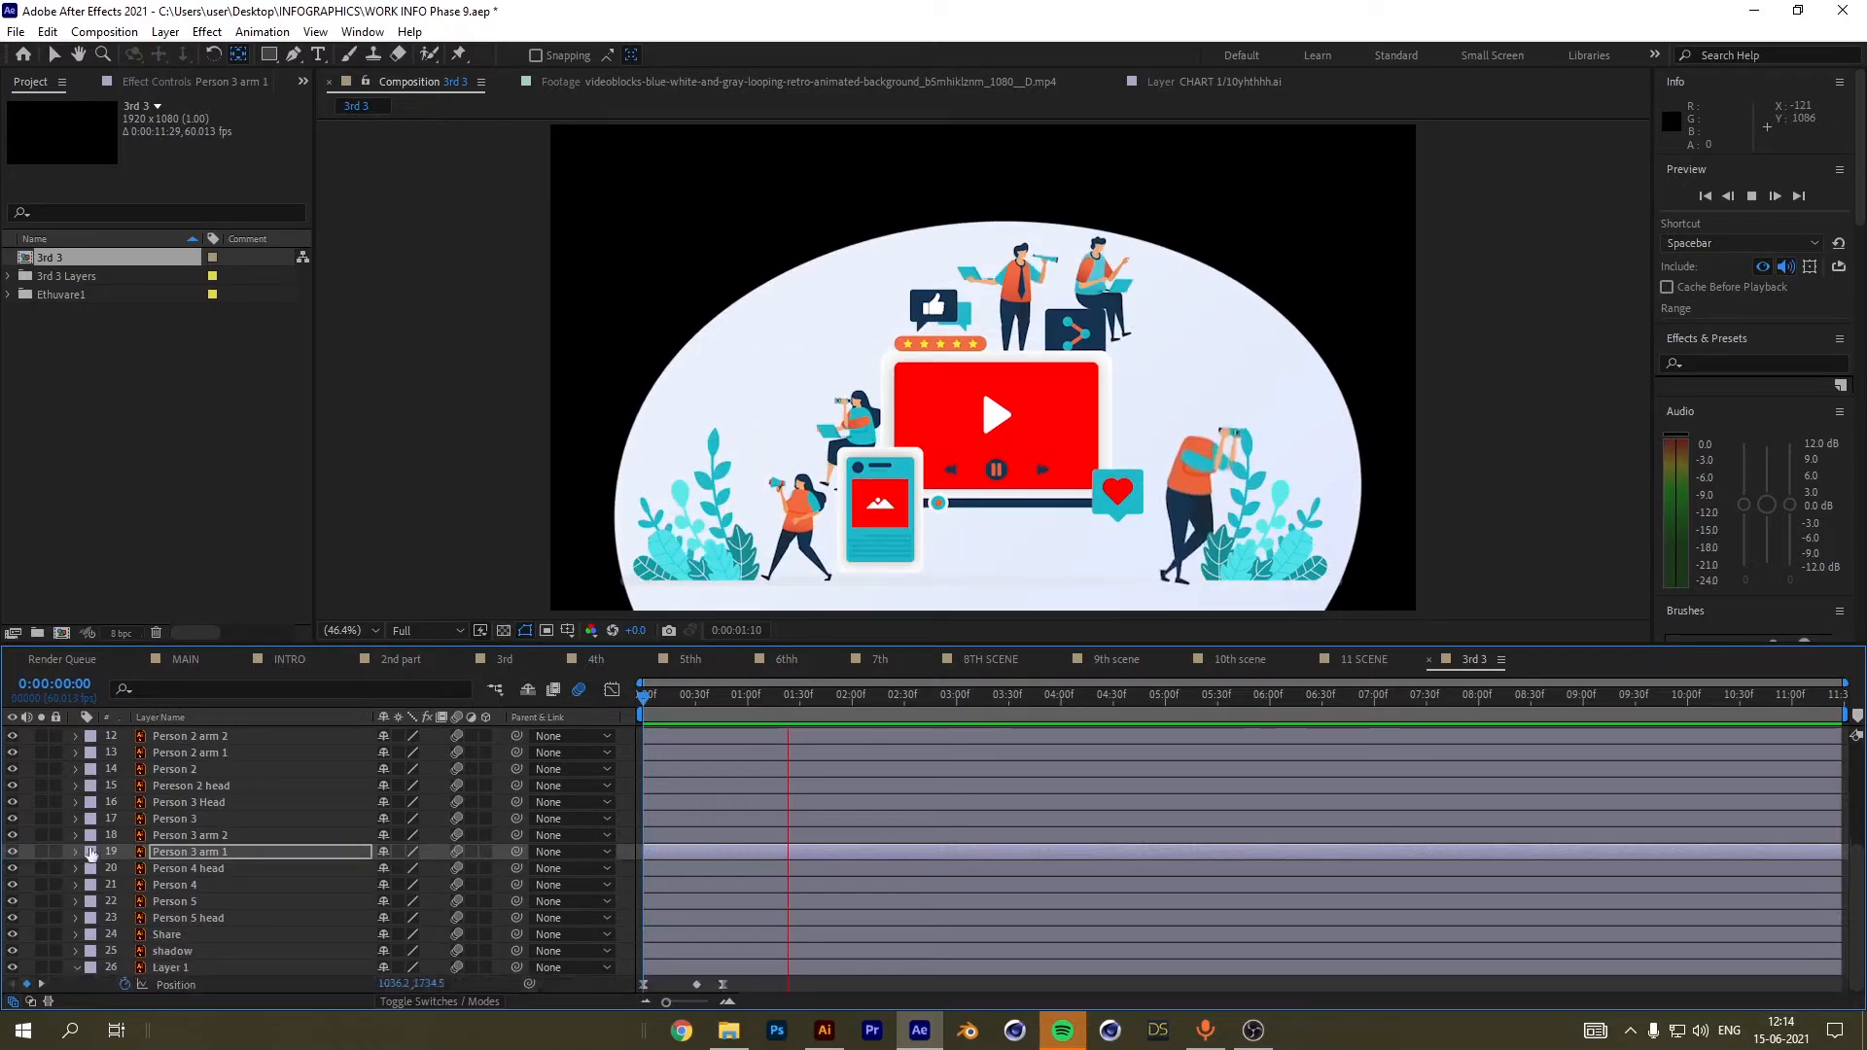
{"action": "left_click", "coordinate": [171, 836]}
{"action": "left_click", "coordinate": [175, 820]}
{"action": "left_click", "coordinate": [178, 803]}
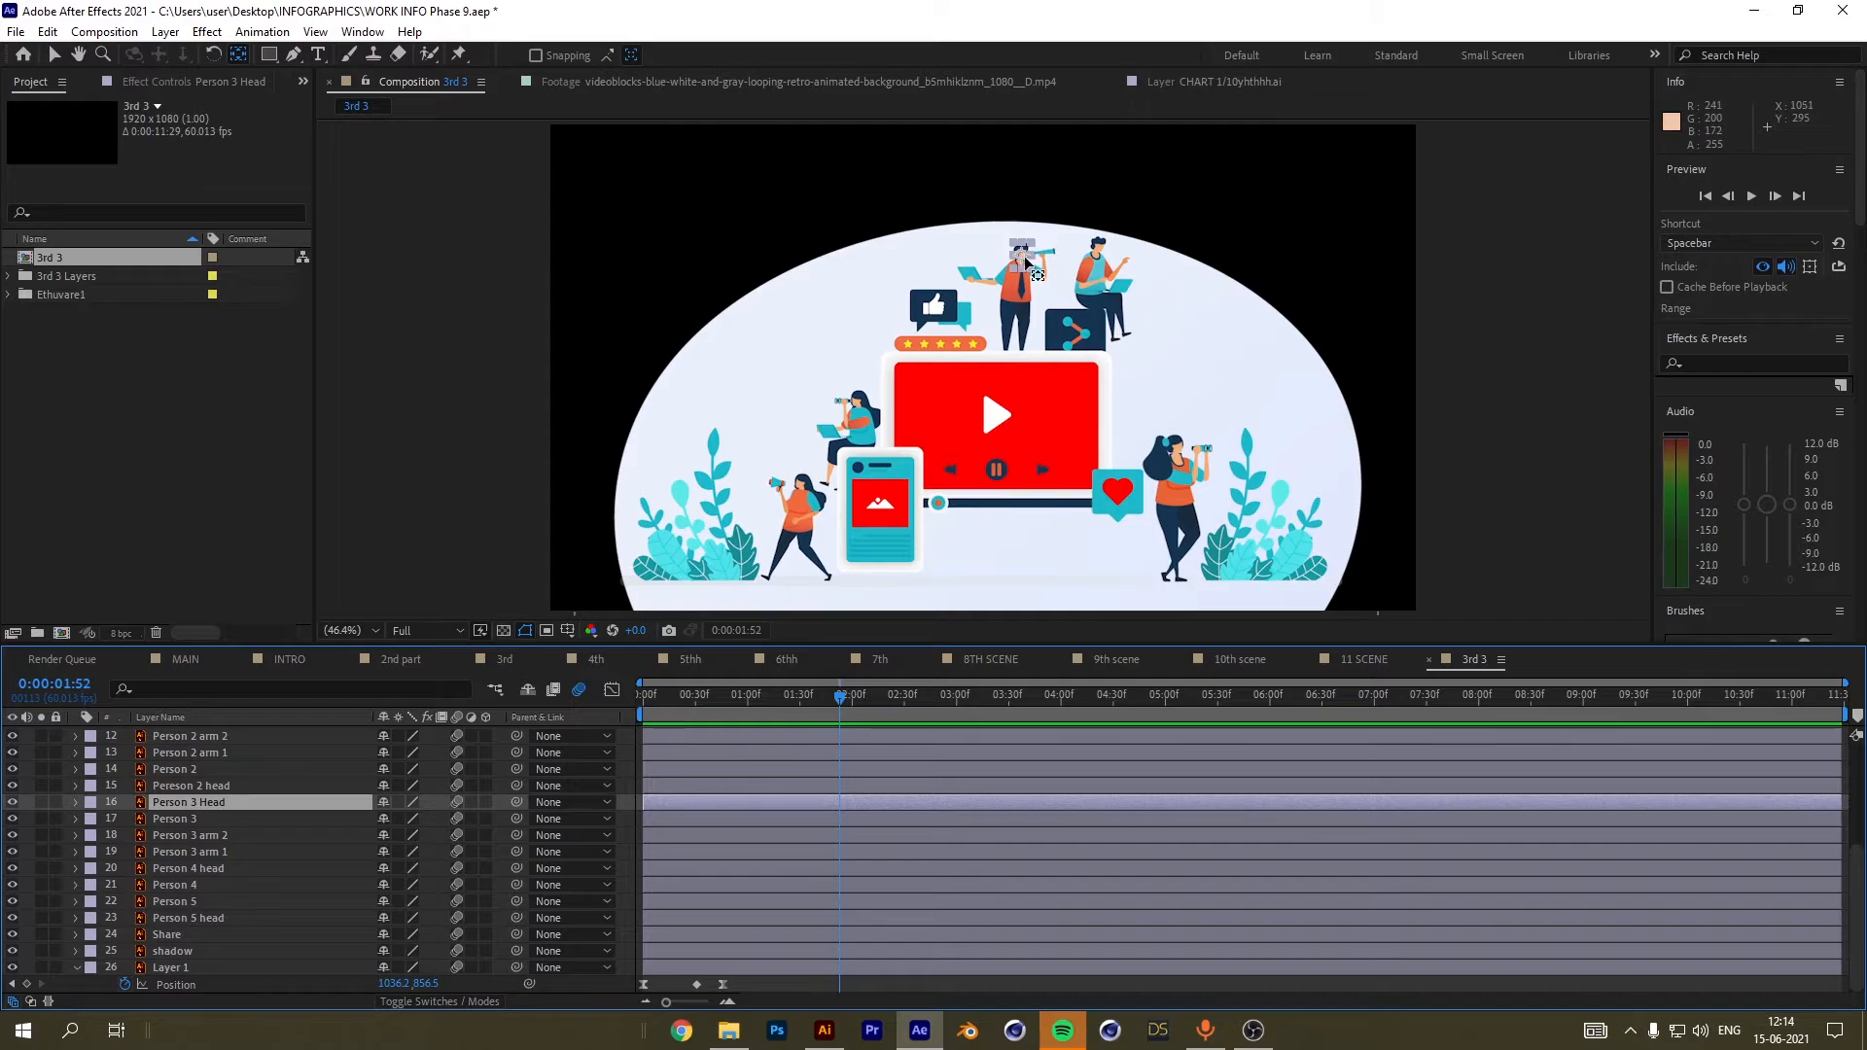
{"action": "scroll", "coordinate": [1024, 264], "scroll_direction": "up", "scroll_amount": 3}
{"action": "key", "text": "space"}
{"action": "left_click_drag", "start_coordinate": [1157, 245], "coordinate": [1070, 454]}
{"action": "left_click_drag", "start_coordinate": [1108, 281], "coordinate": [1030, 485]}
{"action": "left_click_drag", "start_coordinate": [984, 307], "coordinate": [980, 335]}
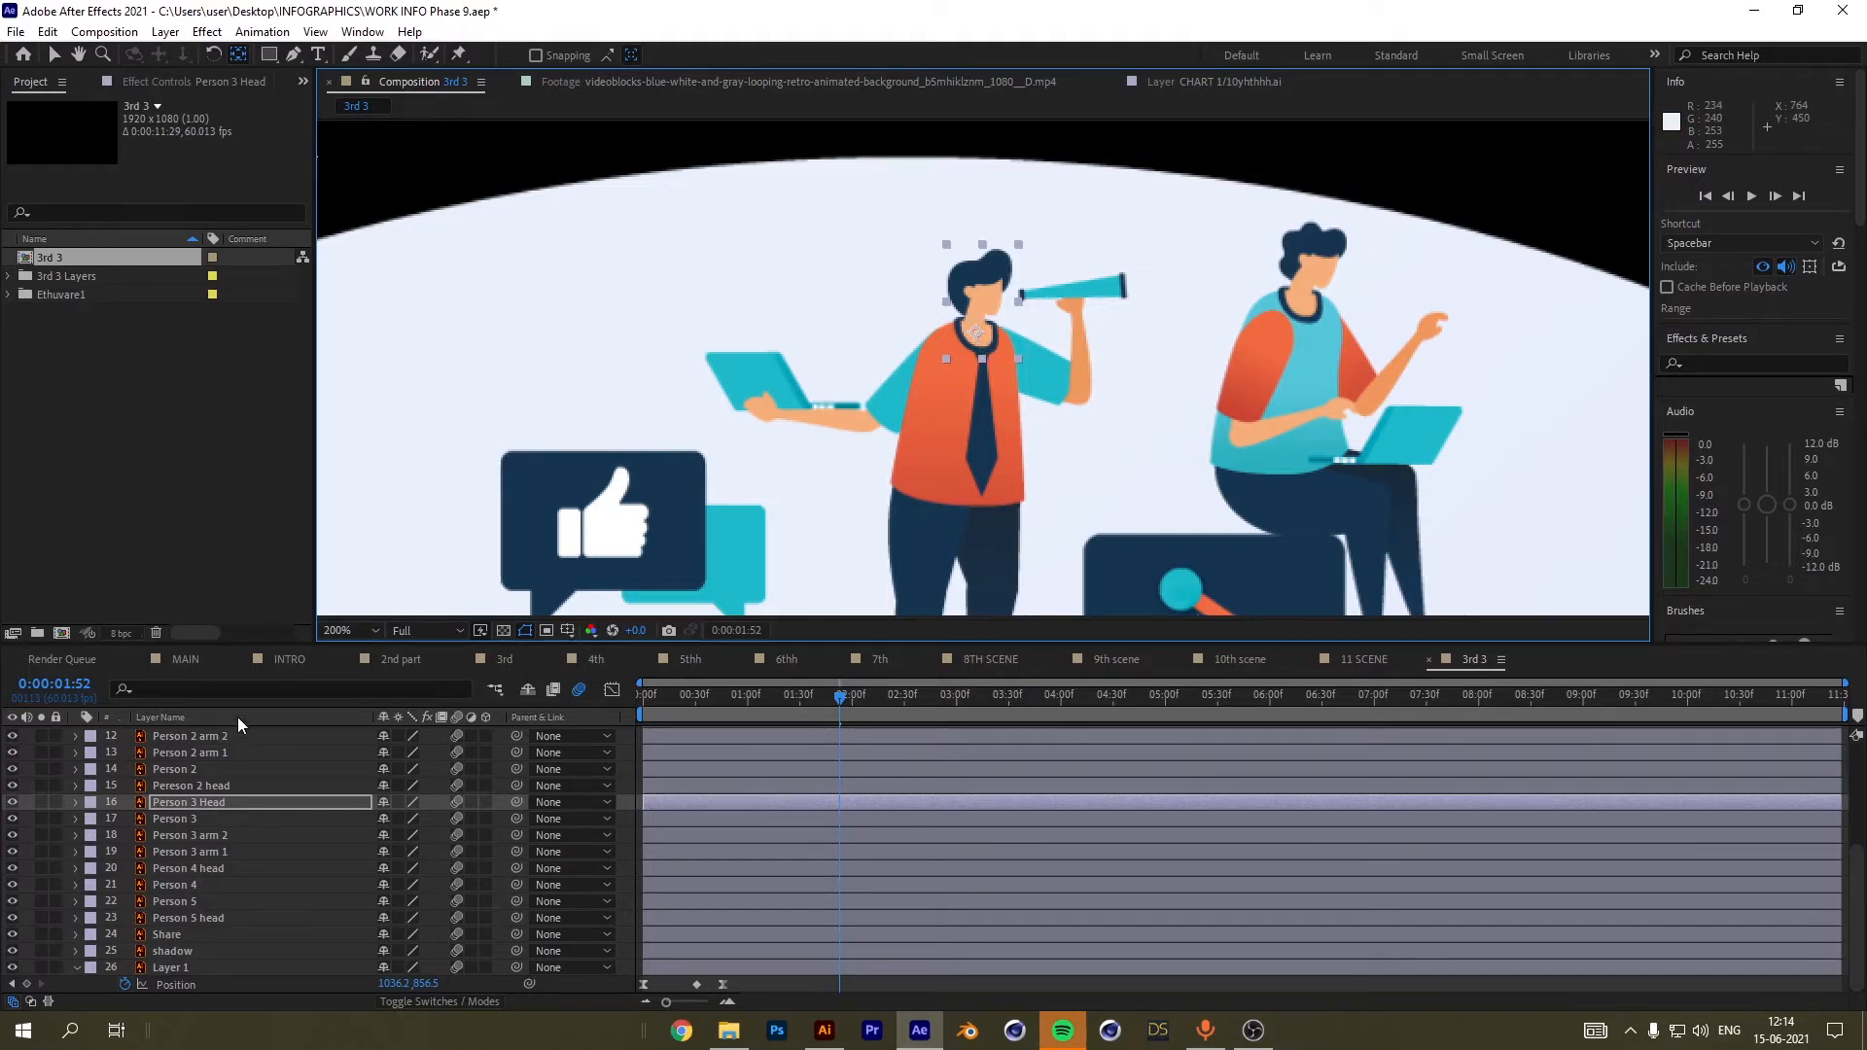
Add the expression wiggle(1,15) to Person 3 Head's Rotation and preview the head movement.
{"action": "left_click", "coordinate": [165, 801]}
{"action": "key", "text": "r"}
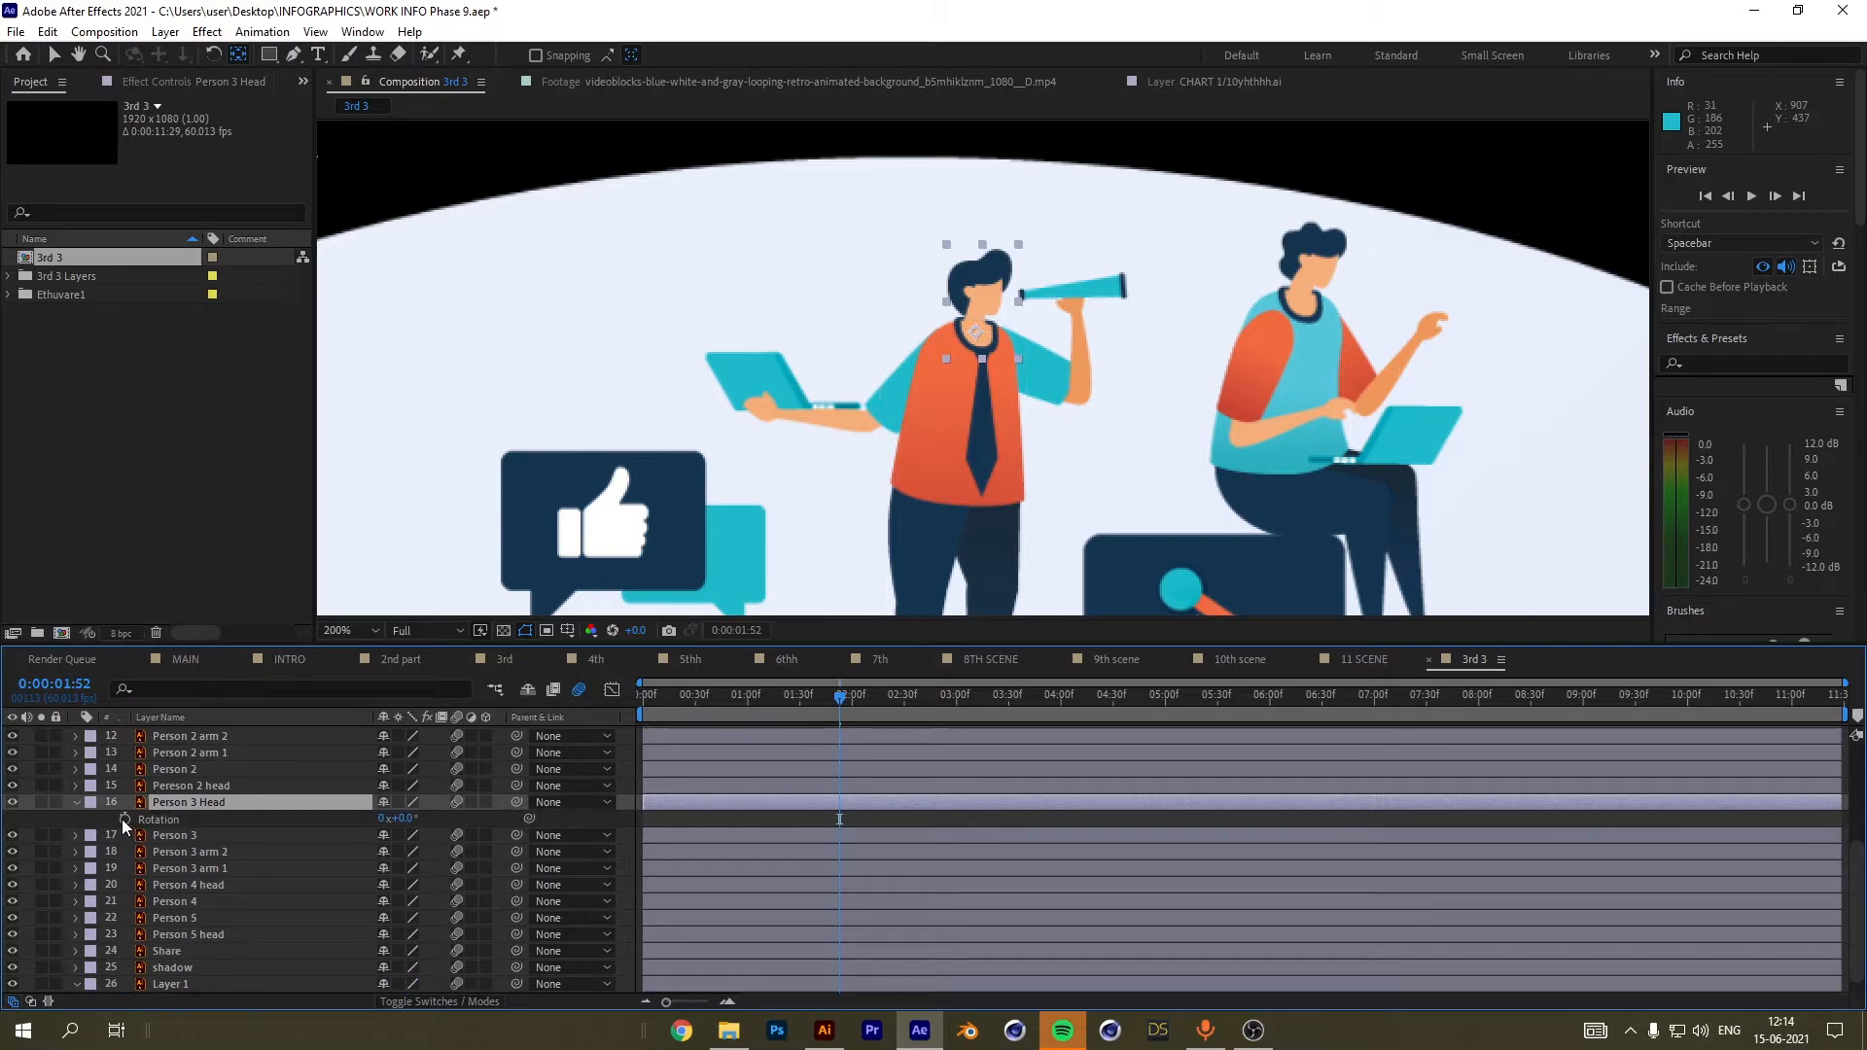
{"action": "left_click", "coordinate": [123, 820]}
{"action": "left_click", "coordinate": [124, 819], "text": "alt"}
{"action": "type", "text": "wi"}
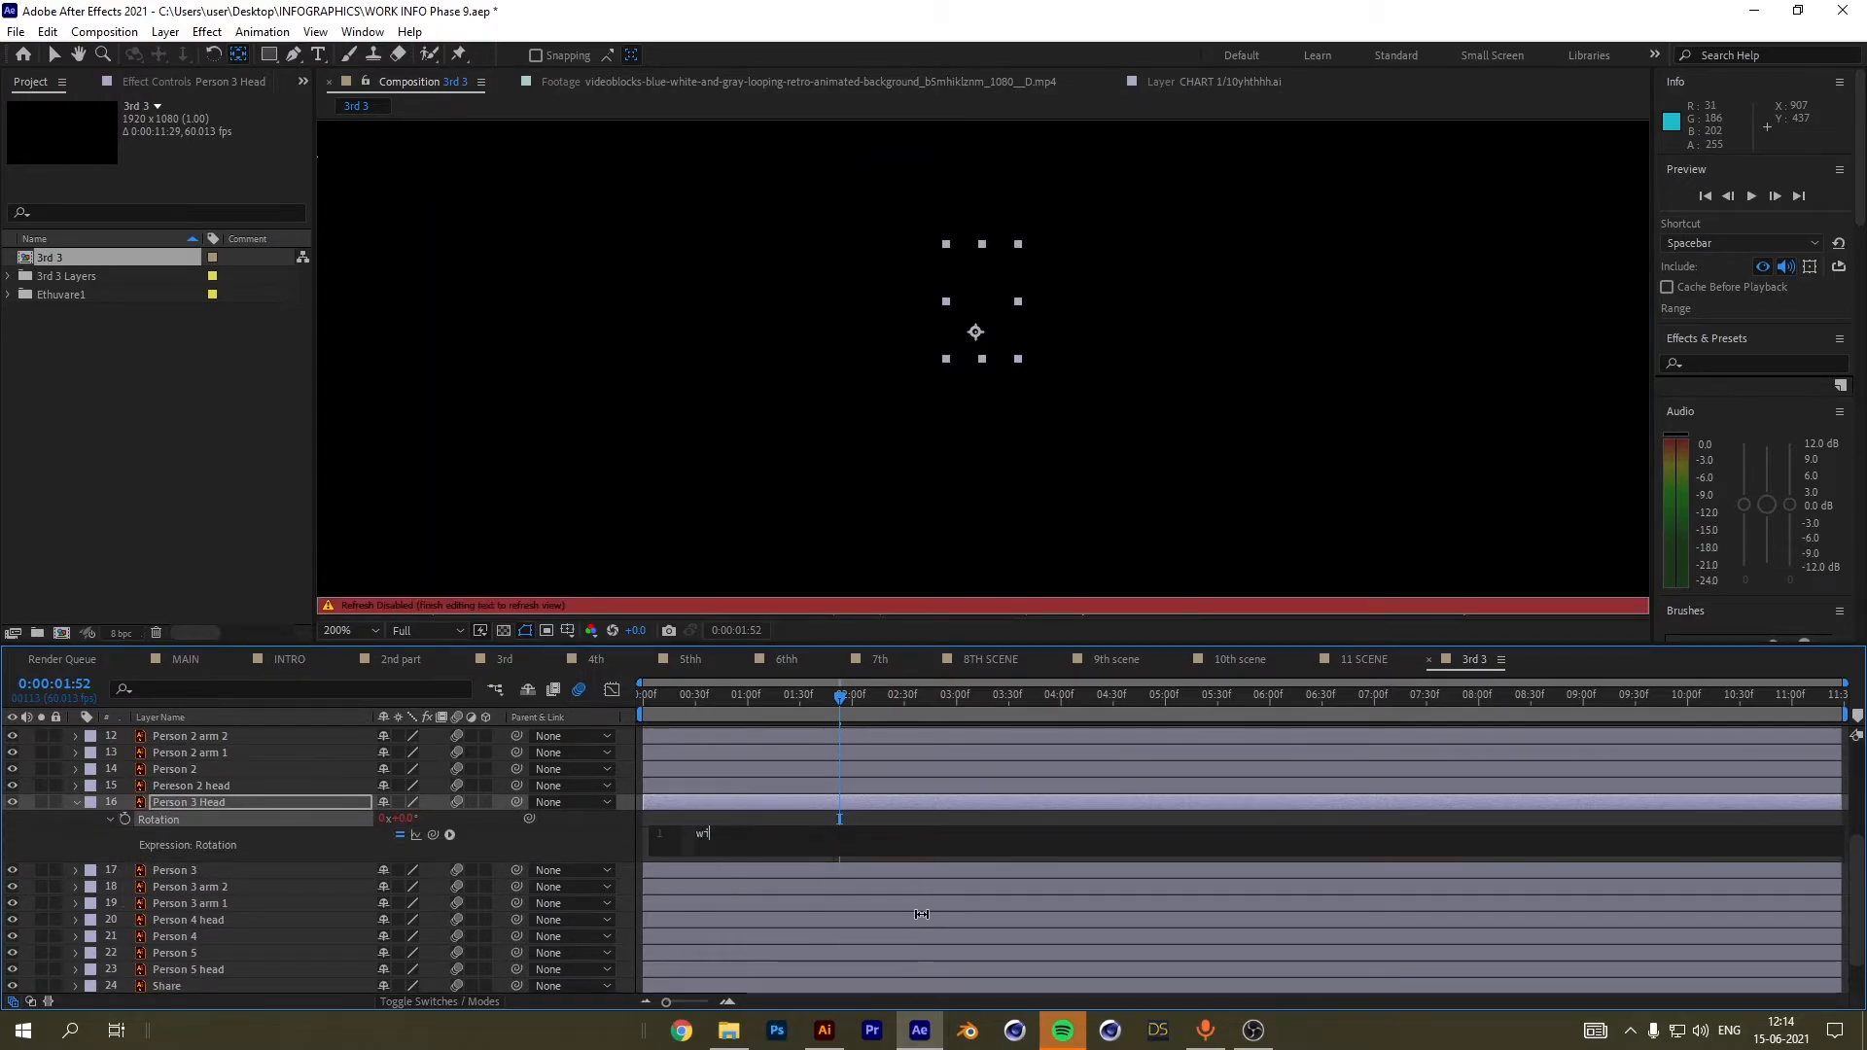
{"action": "type", "text": "ggle"}
{"action": "key", "text": "Return"}
{"action": "left_click", "coordinate": [834, 688]}
{"action": "key", "text": "space"}
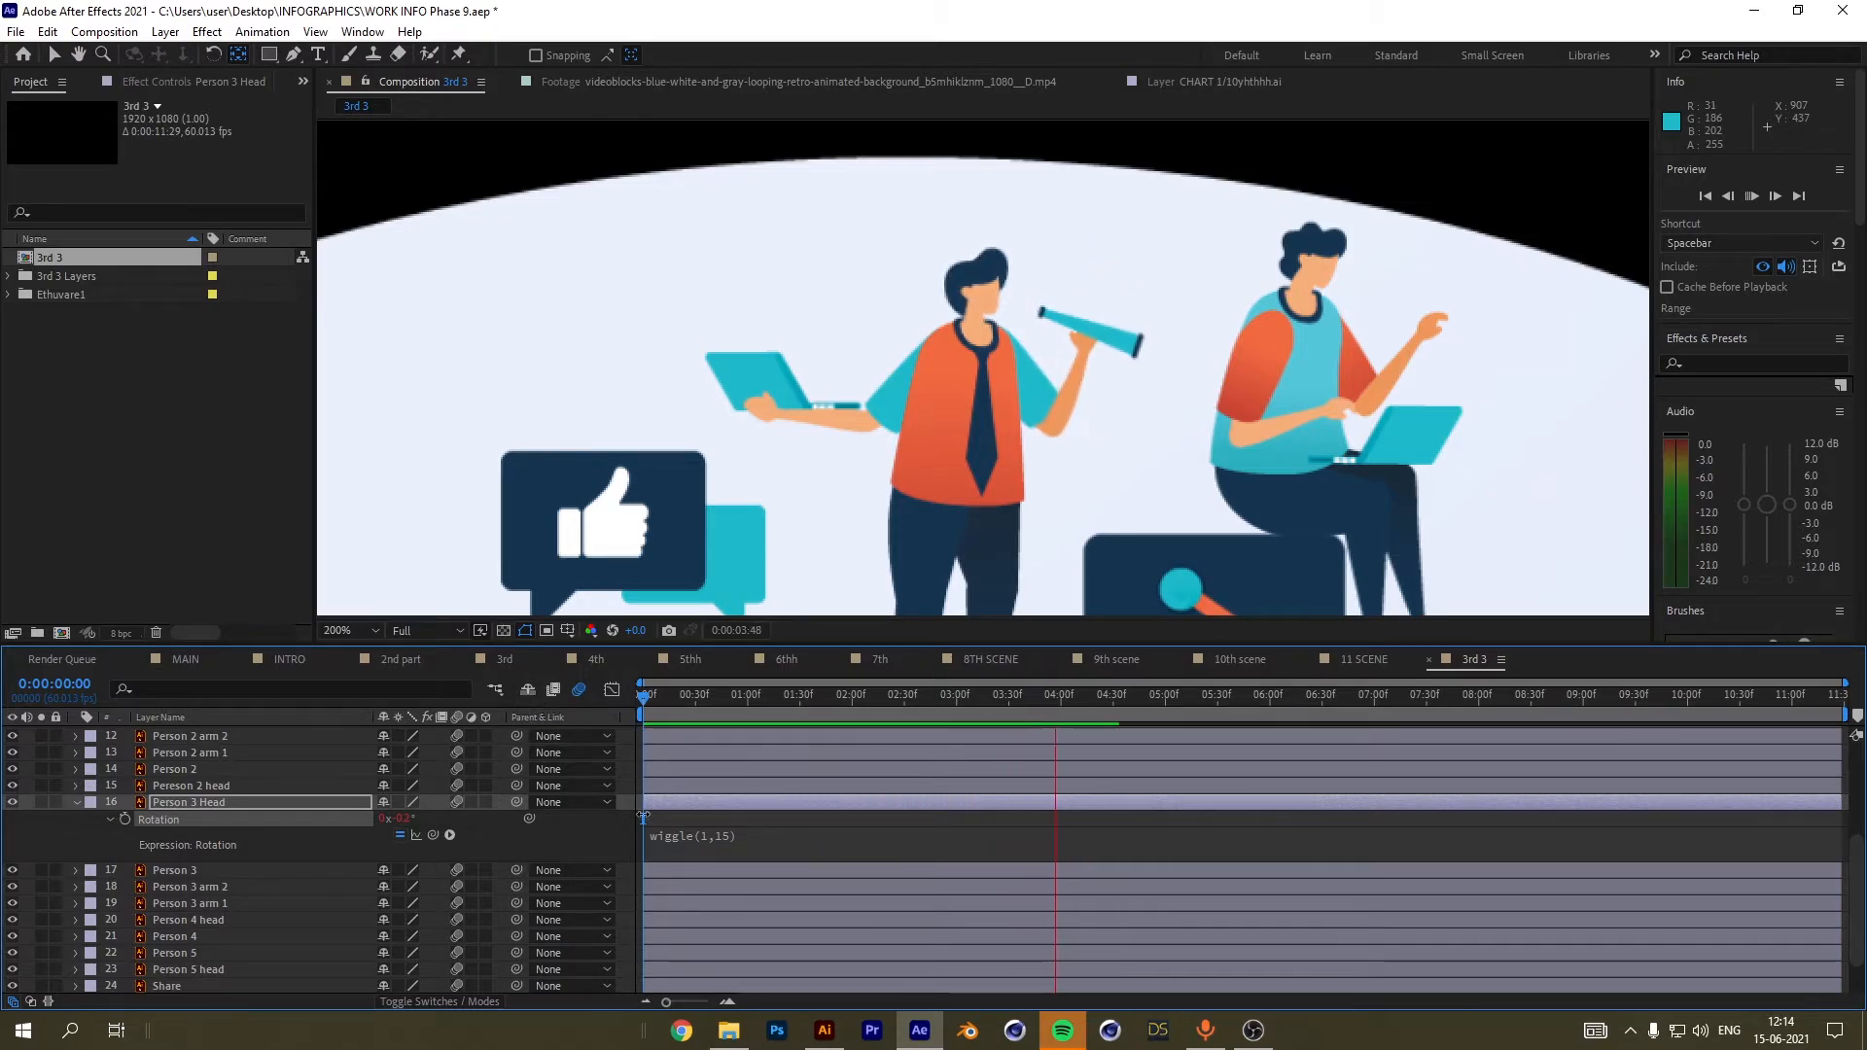
Change Person 3 Head's Rotation expression to wiggle(1,25), preview it and collapse the layer.
{"action": "left_click", "coordinate": [721, 832]}
{"action": "left_click", "coordinate": [761, 833]}
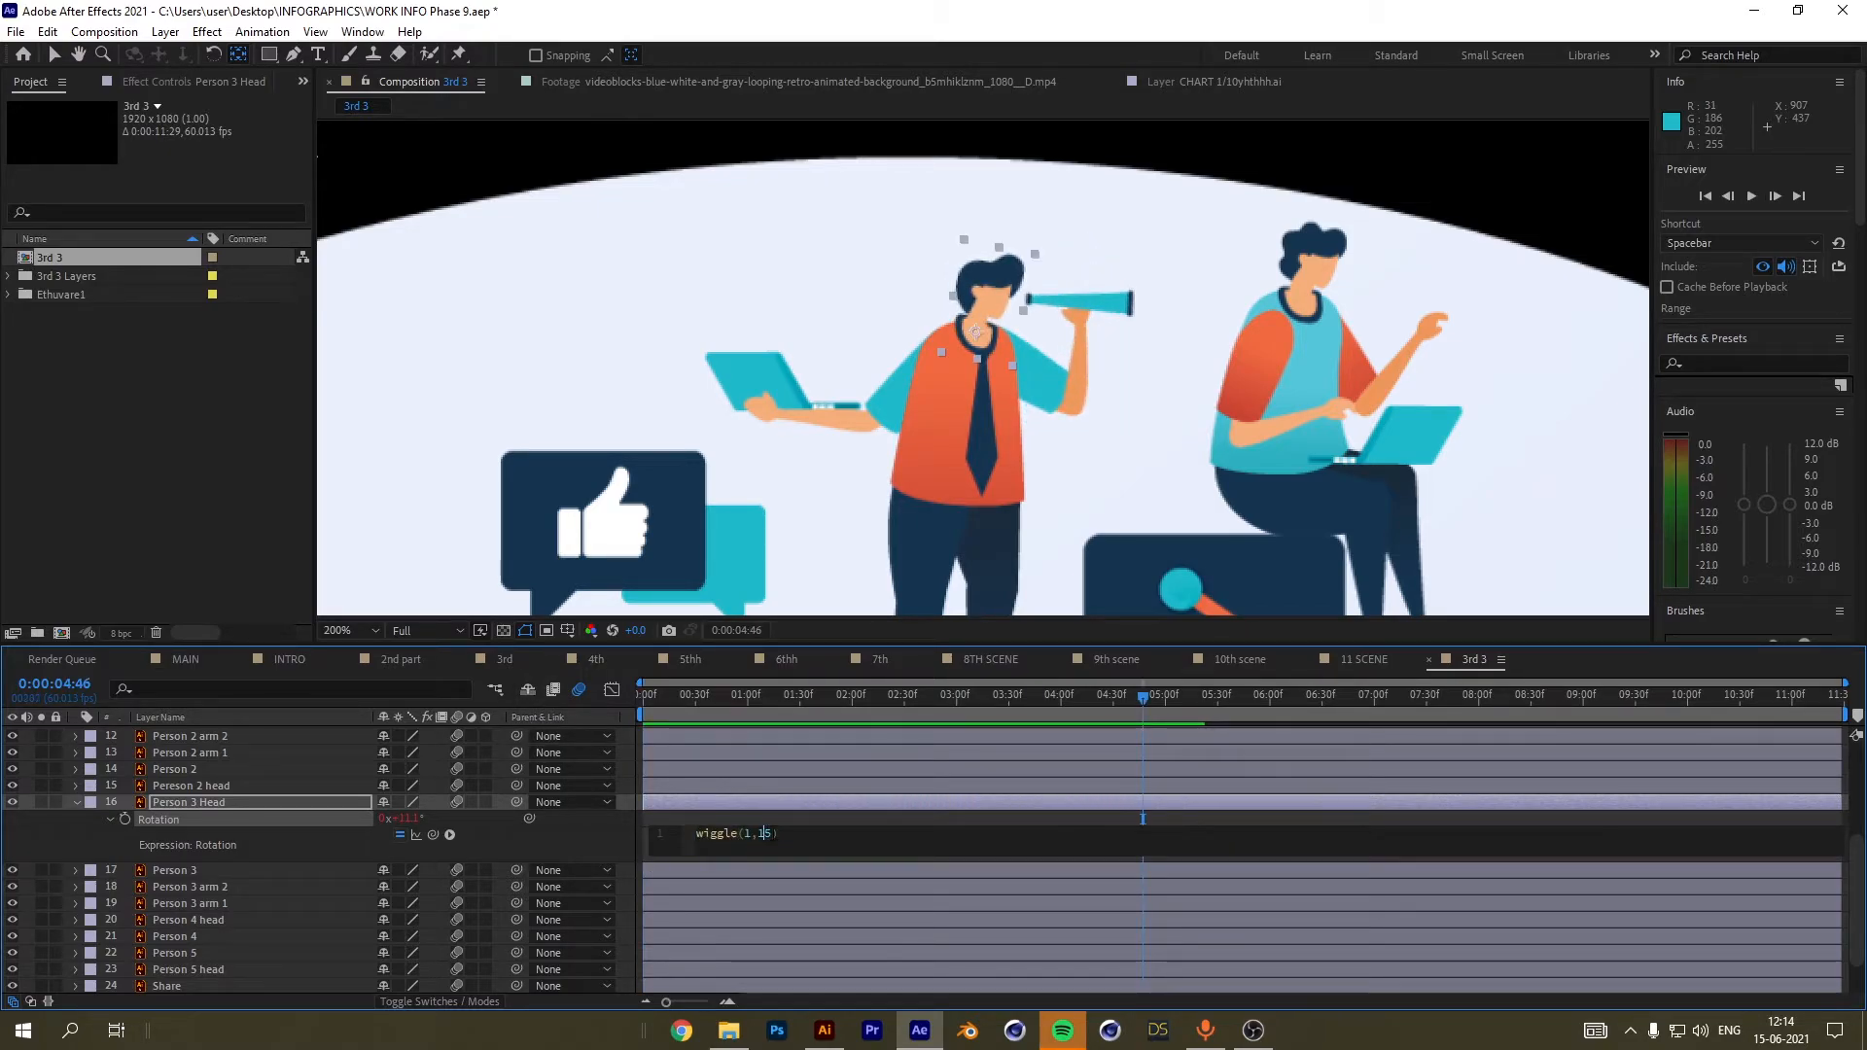
{"action": "double_click", "coordinate": [763, 833]}
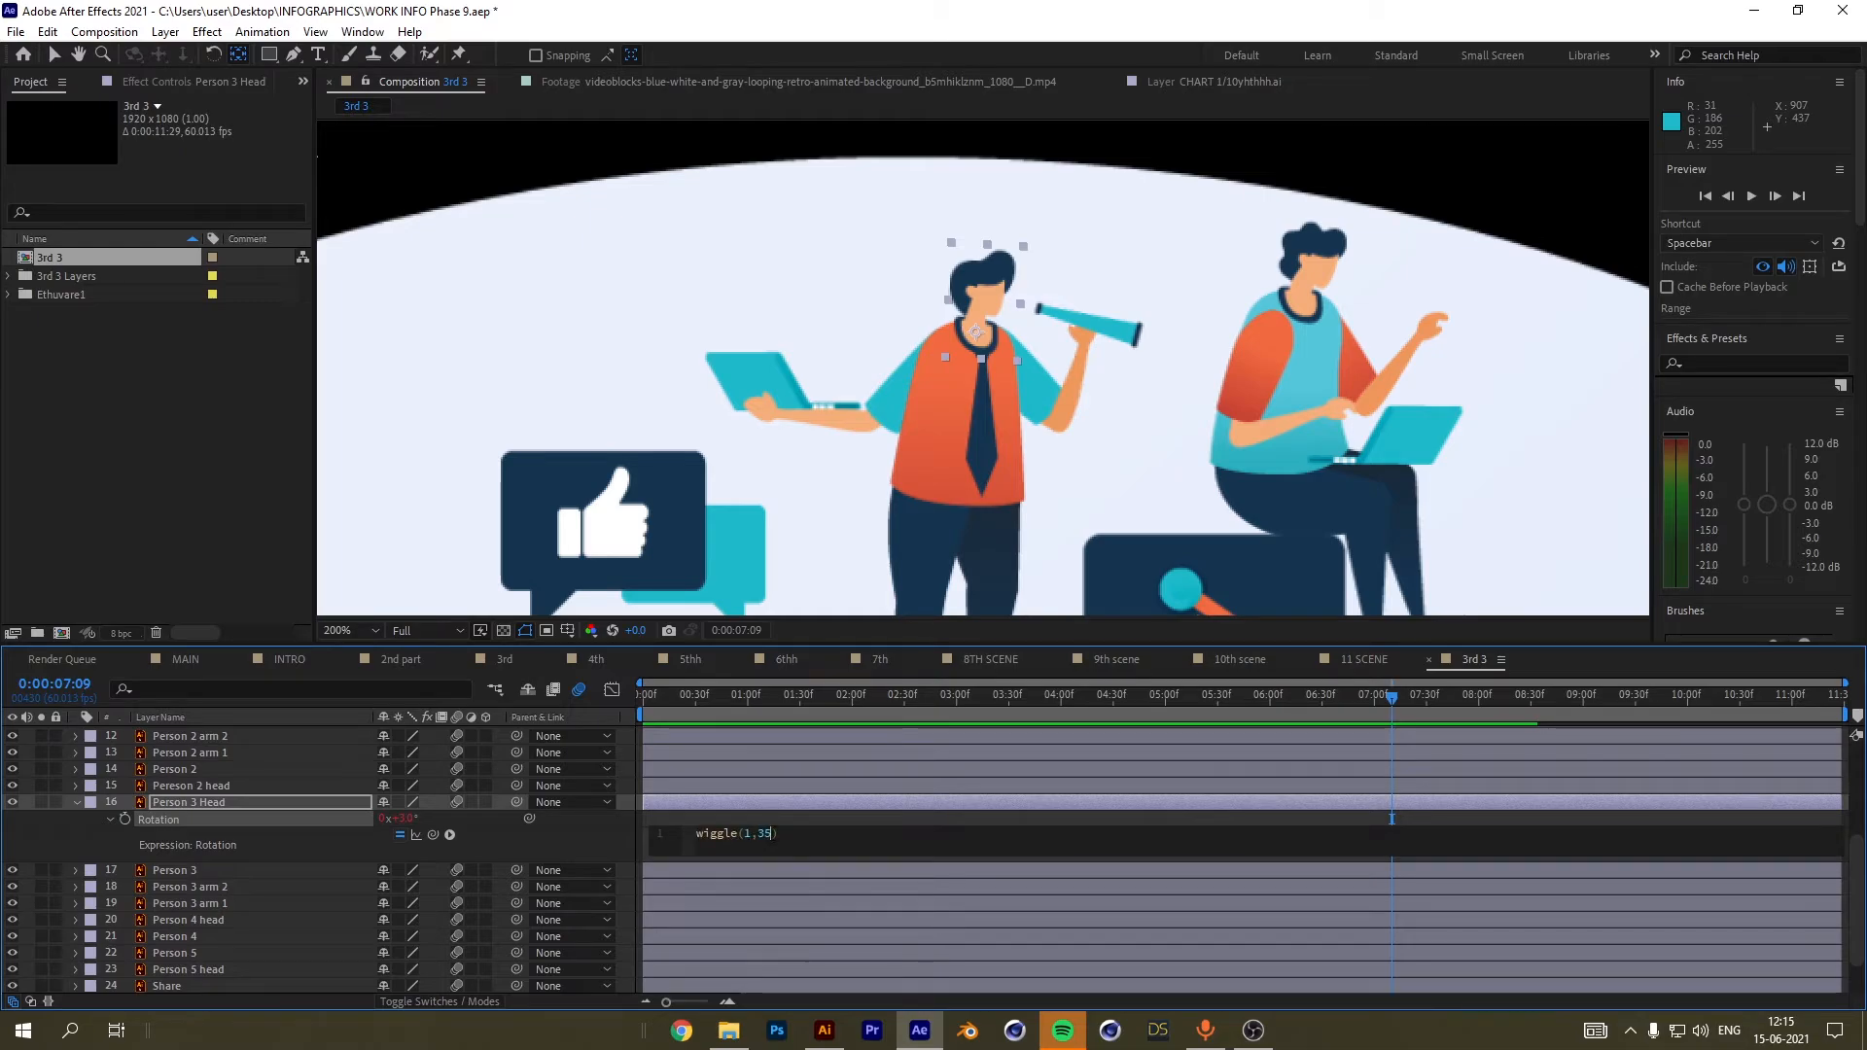
{"action": "type", "text": "2"}
{"action": "left_click_drag", "start_coordinate": [722, 696], "coordinate": [604, 690]}
{"action": "key", "text": "space"}
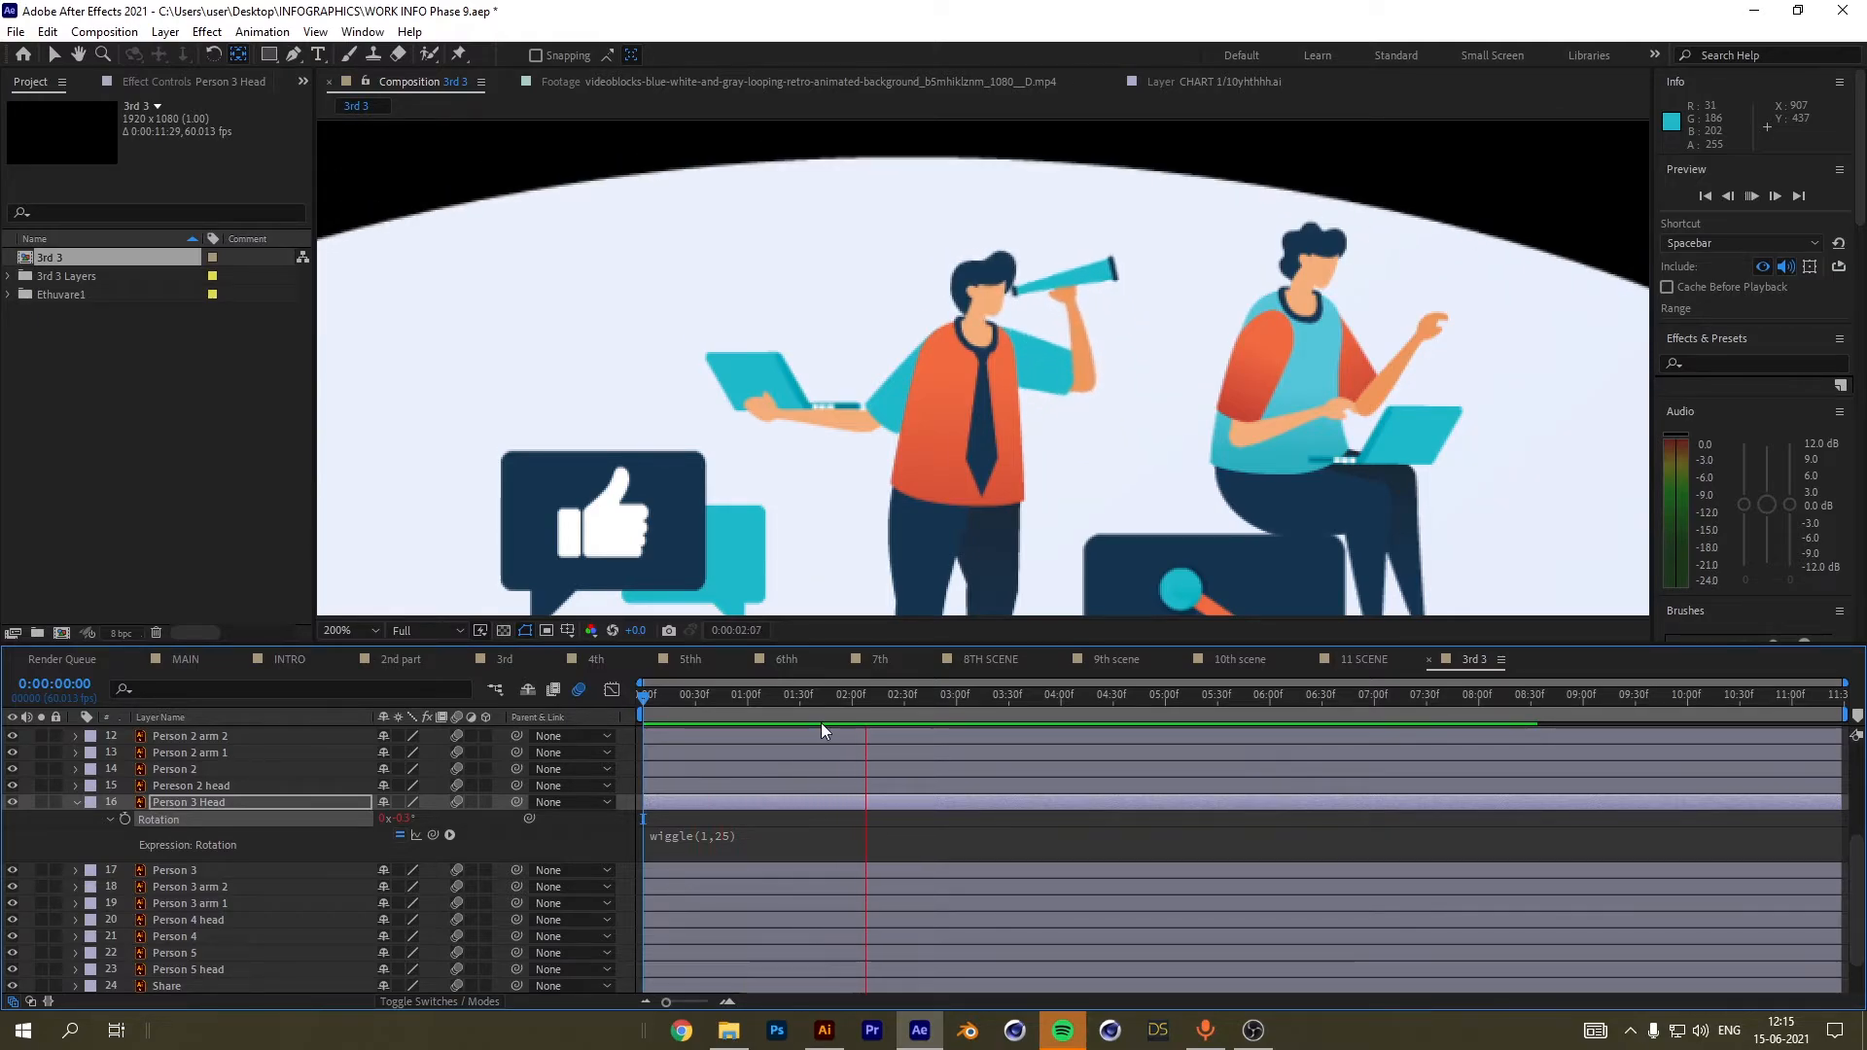
{"action": "key", "text": "space"}
{"action": "left_click", "coordinate": [77, 802]}
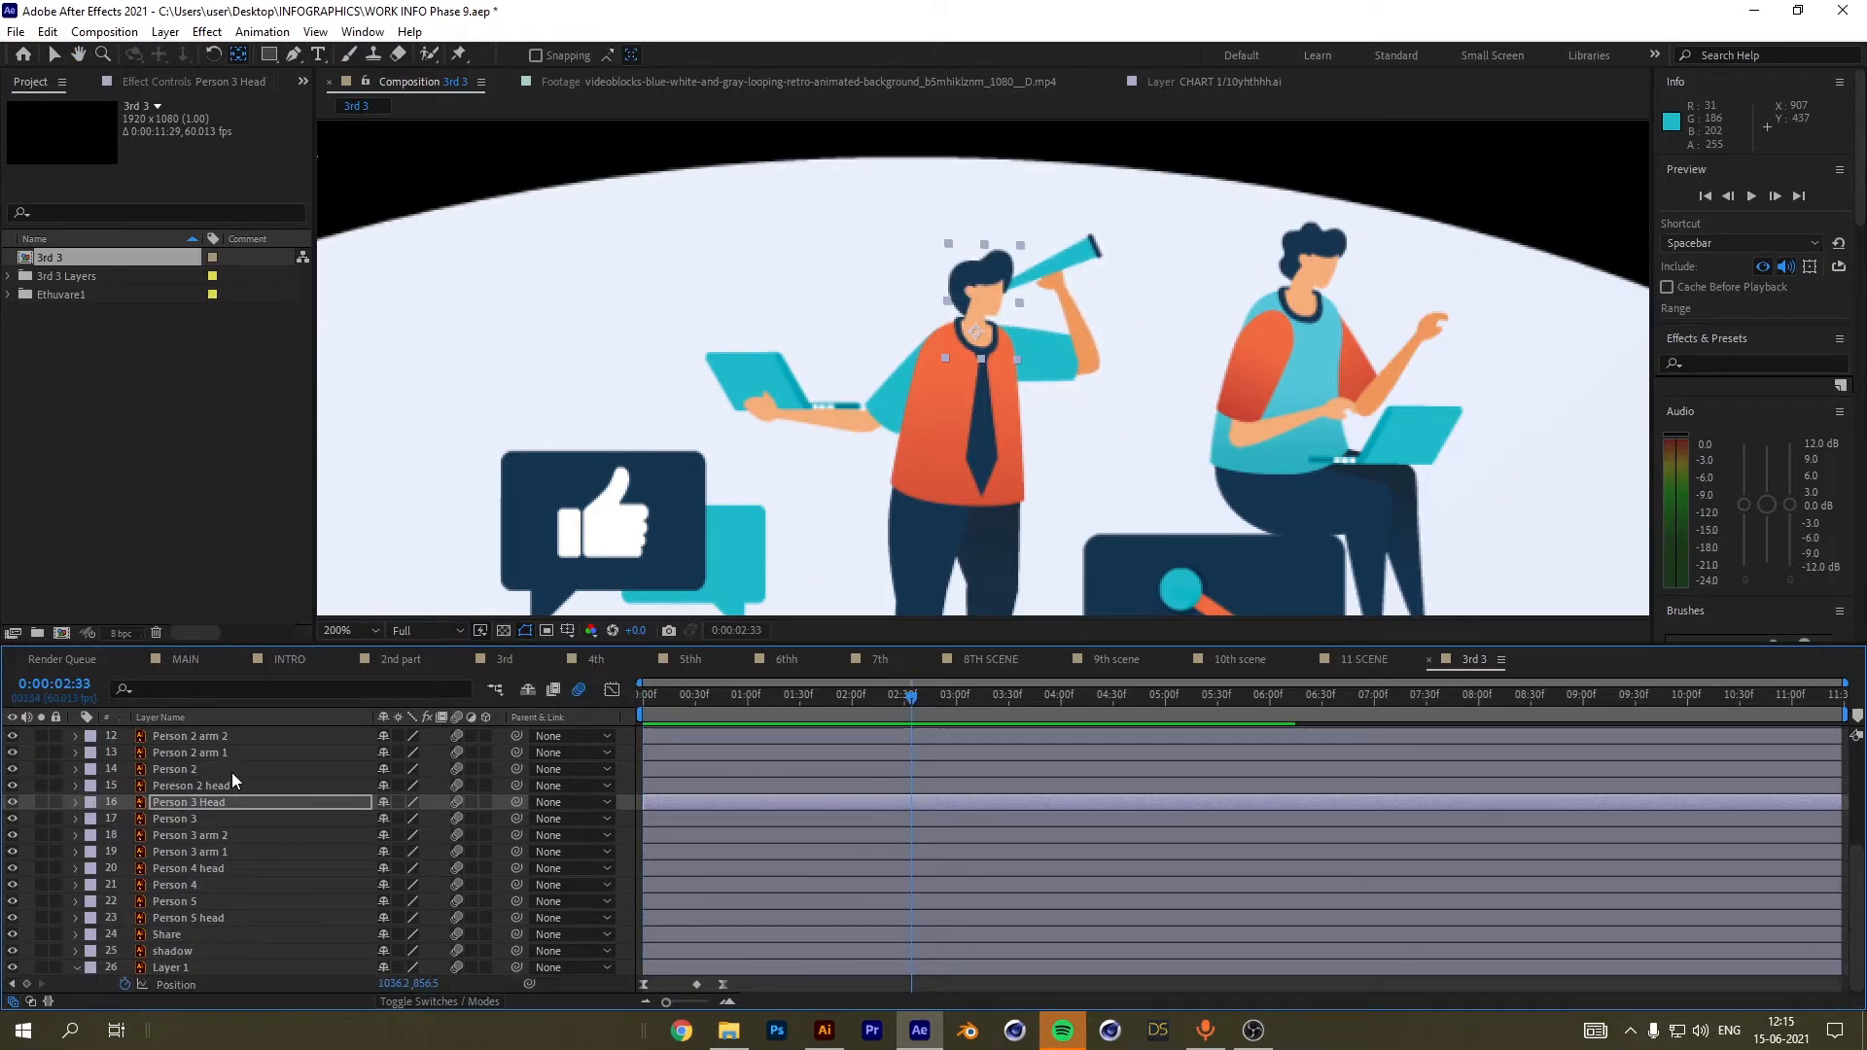
Check how the 3rd scene looks in the MAIN composition and return to 3rd 3.
{"action": "scroll", "coordinate": [232, 778], "scroll_direction": "up", "scroll_amount": 4}
{"action": "left_click", "coordinate": [185, 660]}
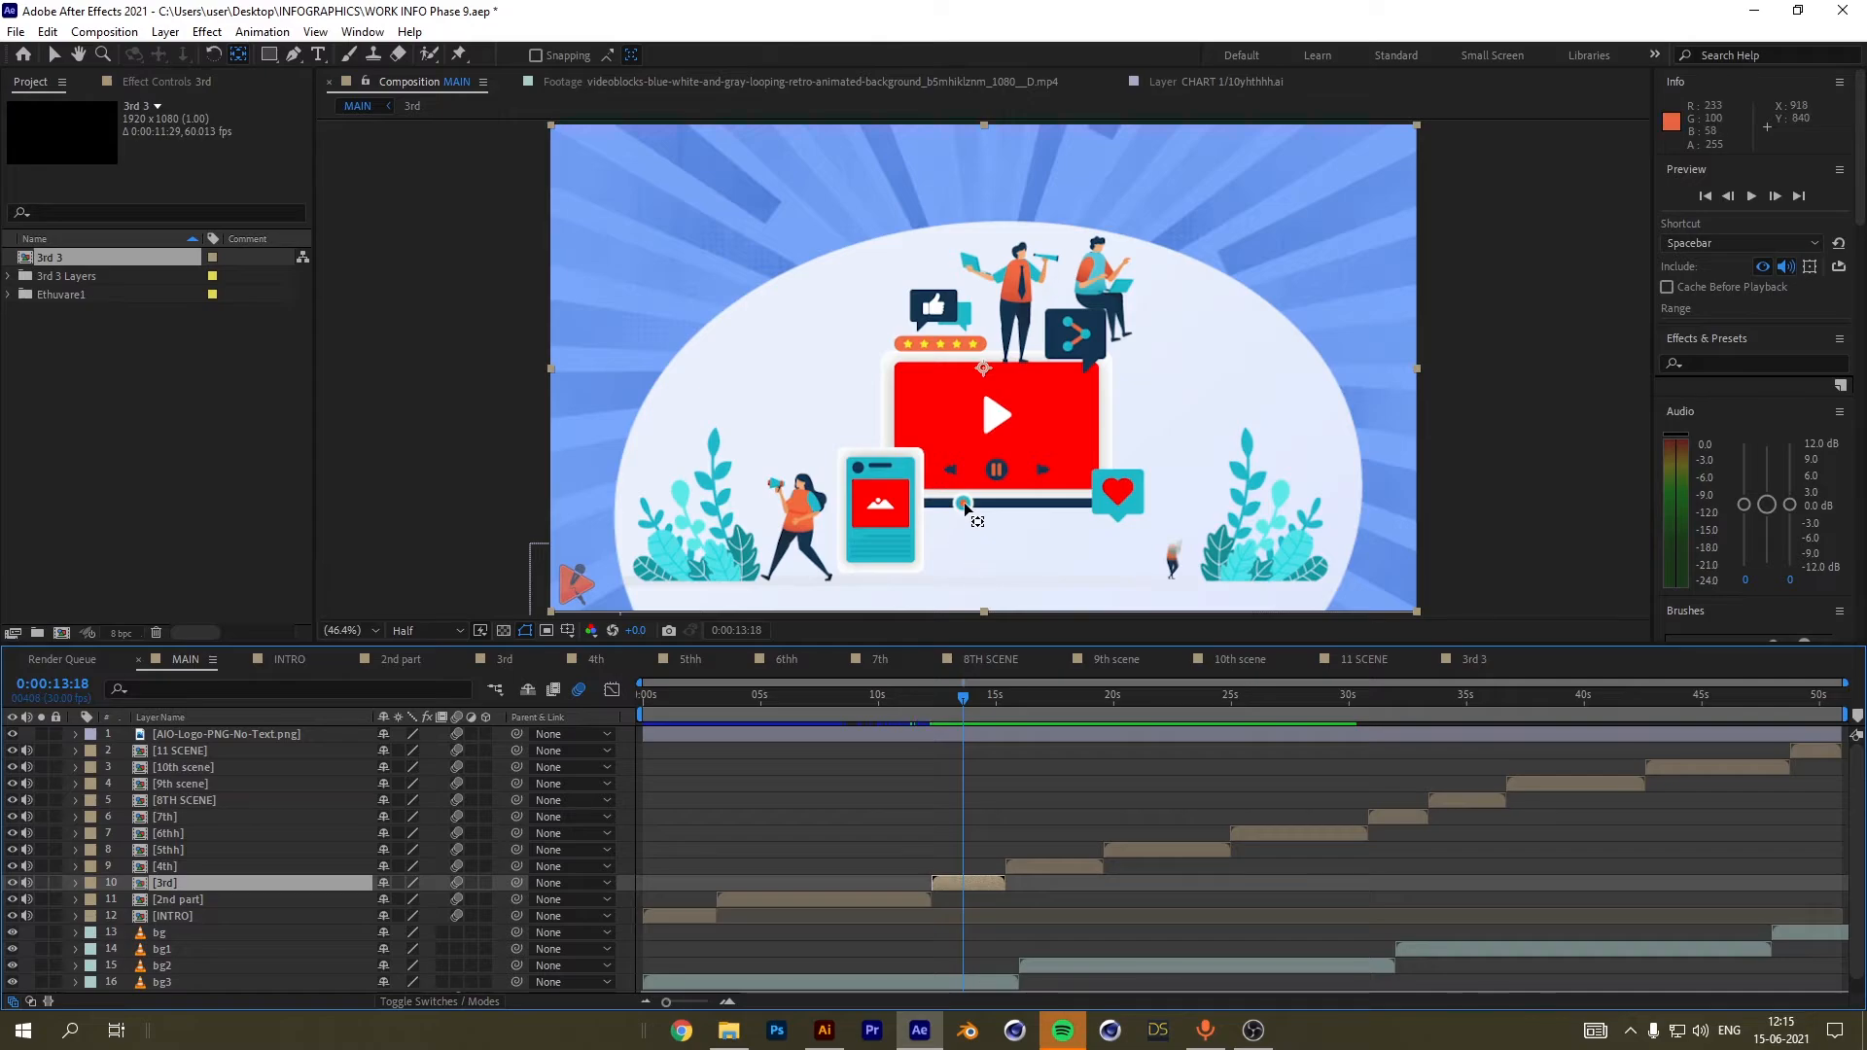
{"action": "left_click", "coordinate": [1474, 659]}
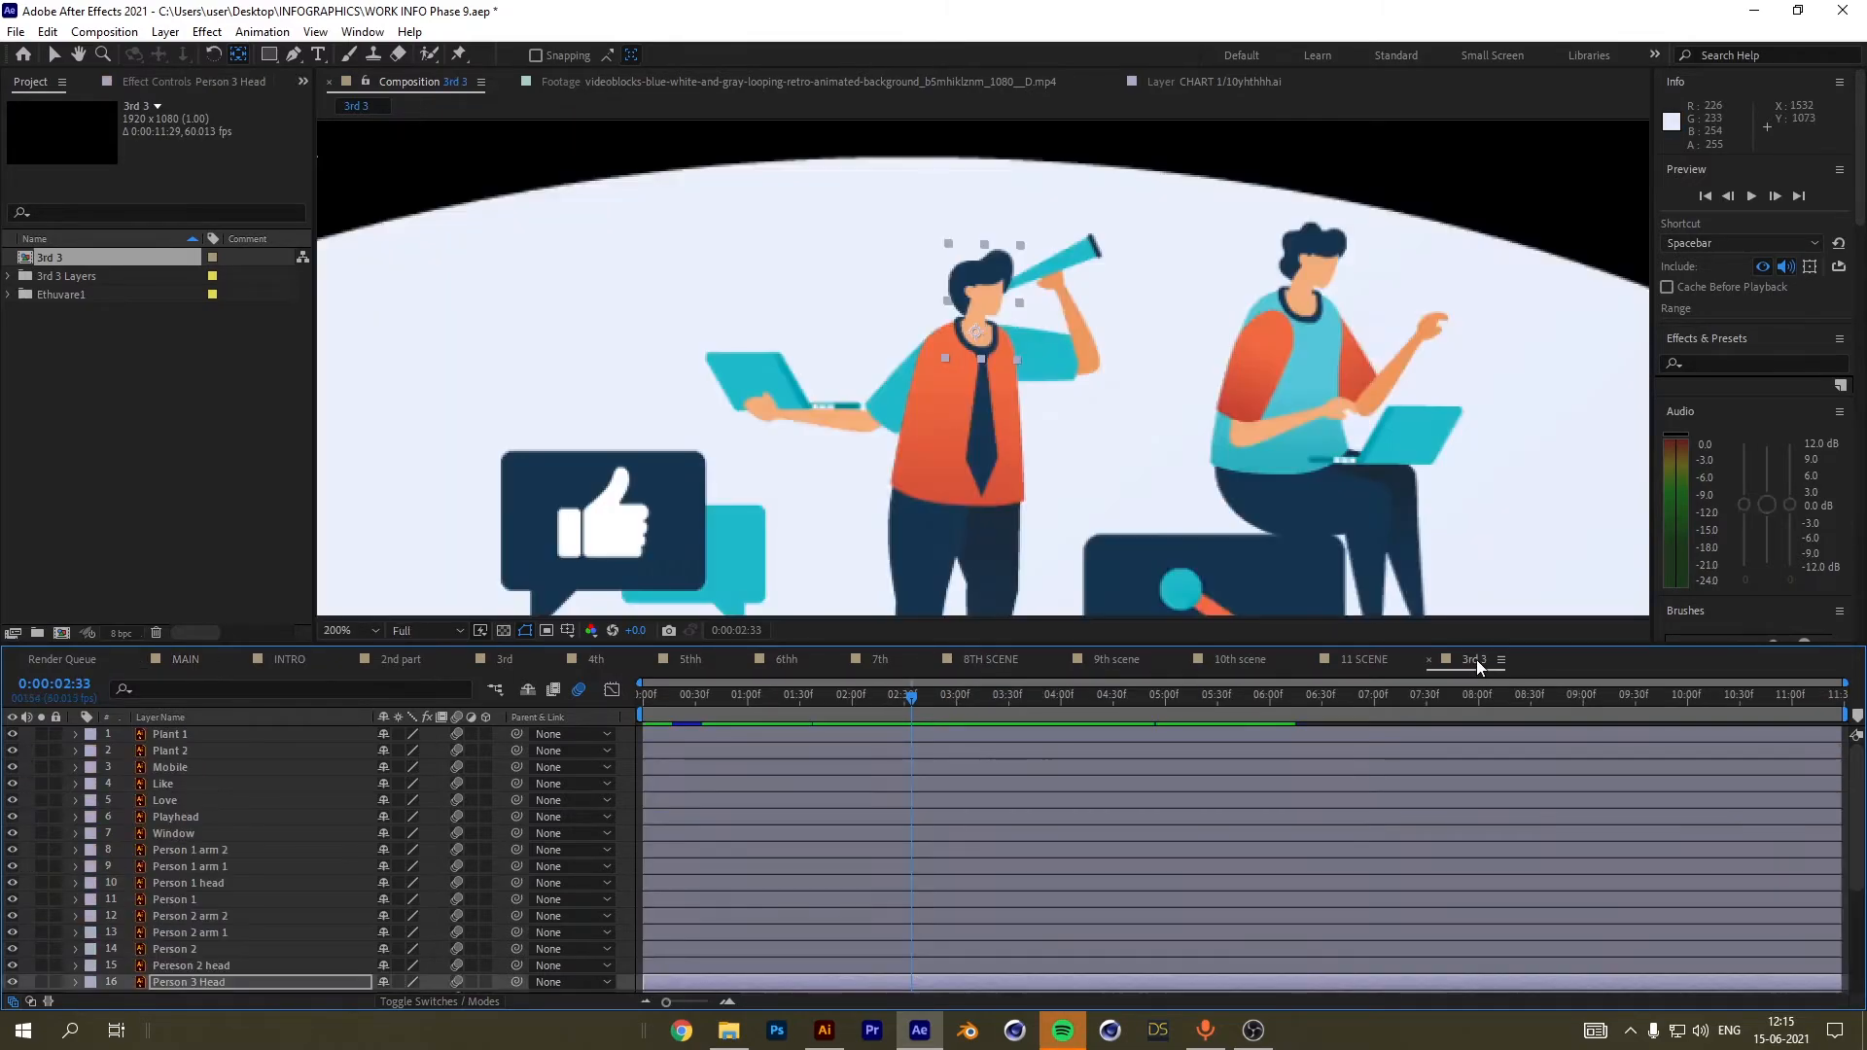
Shift the Playhead layer to Position 842.9, 839.0 and keyframe its Position at the start of the composition.
{"action": "scroll", "coordinate": [299, 914], "scroll_direction": "down", "scroll_amount": 4}
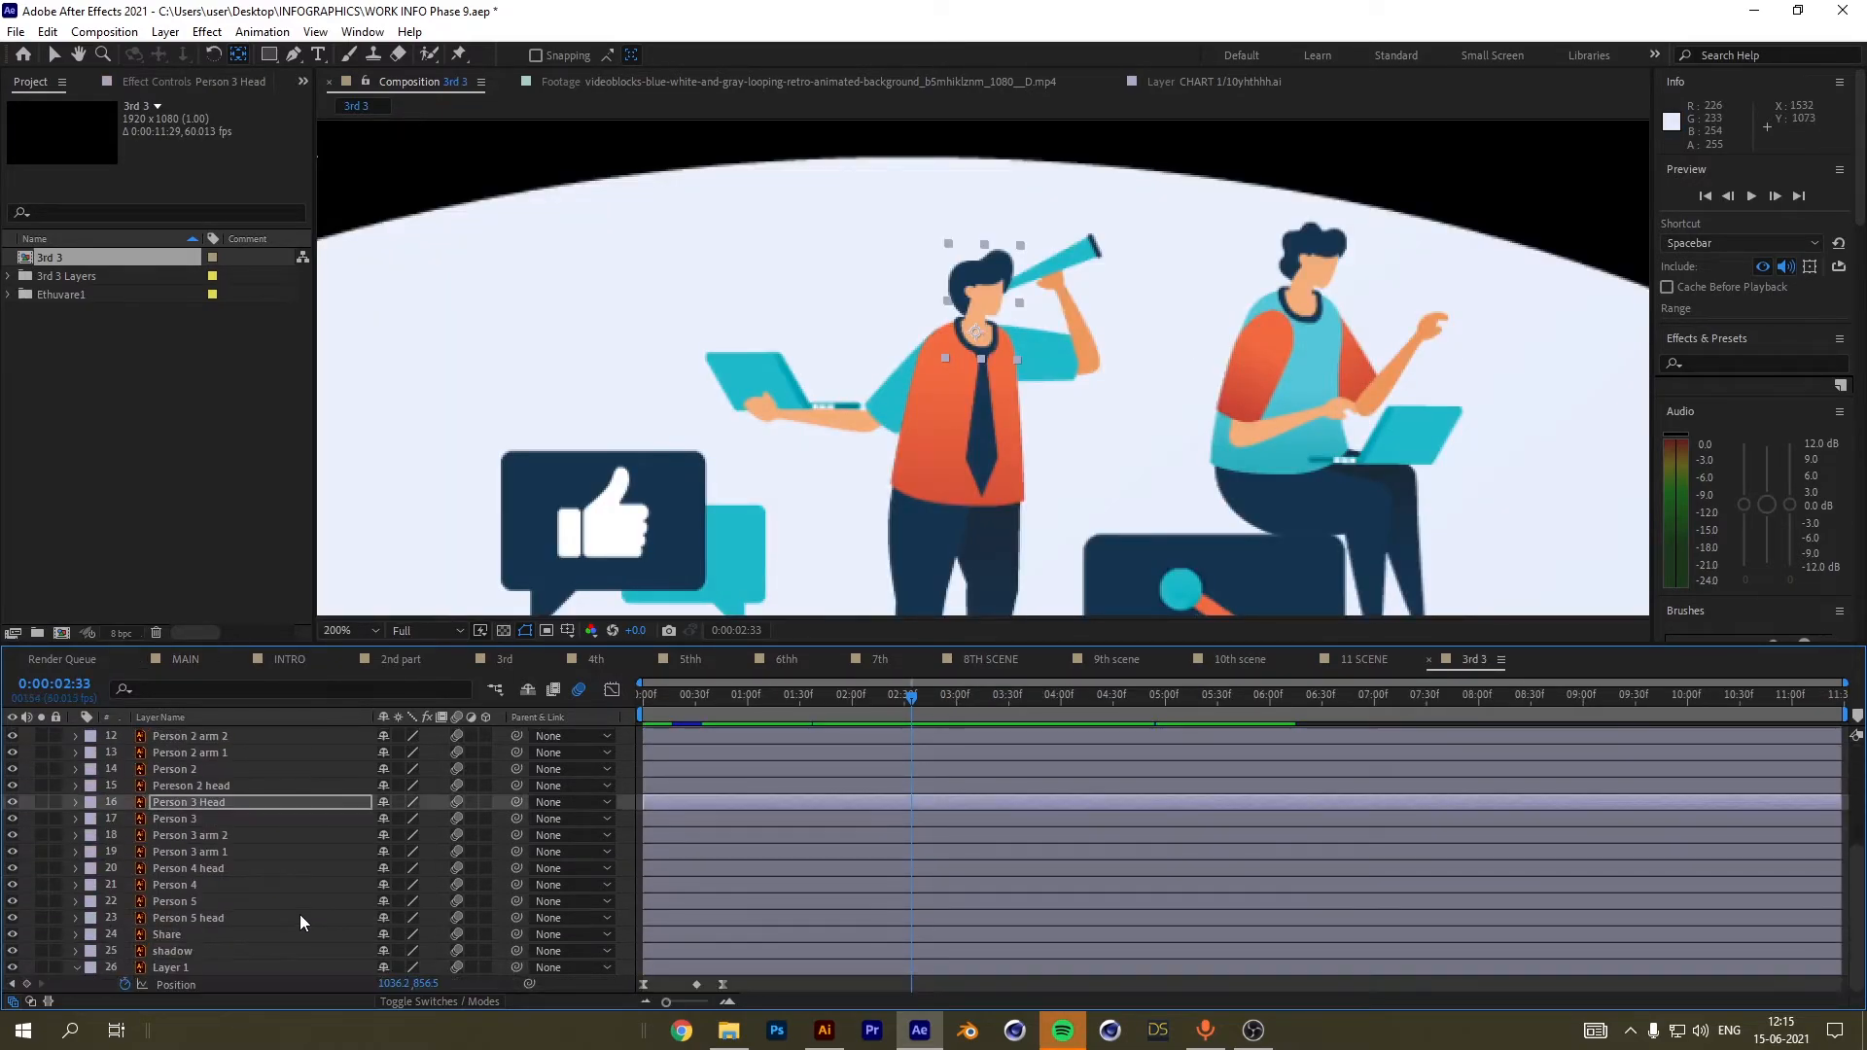
{"action": "scroll", "coordinate": [173, 948], "scroll_direction": "up", "scroll_amount": 4}
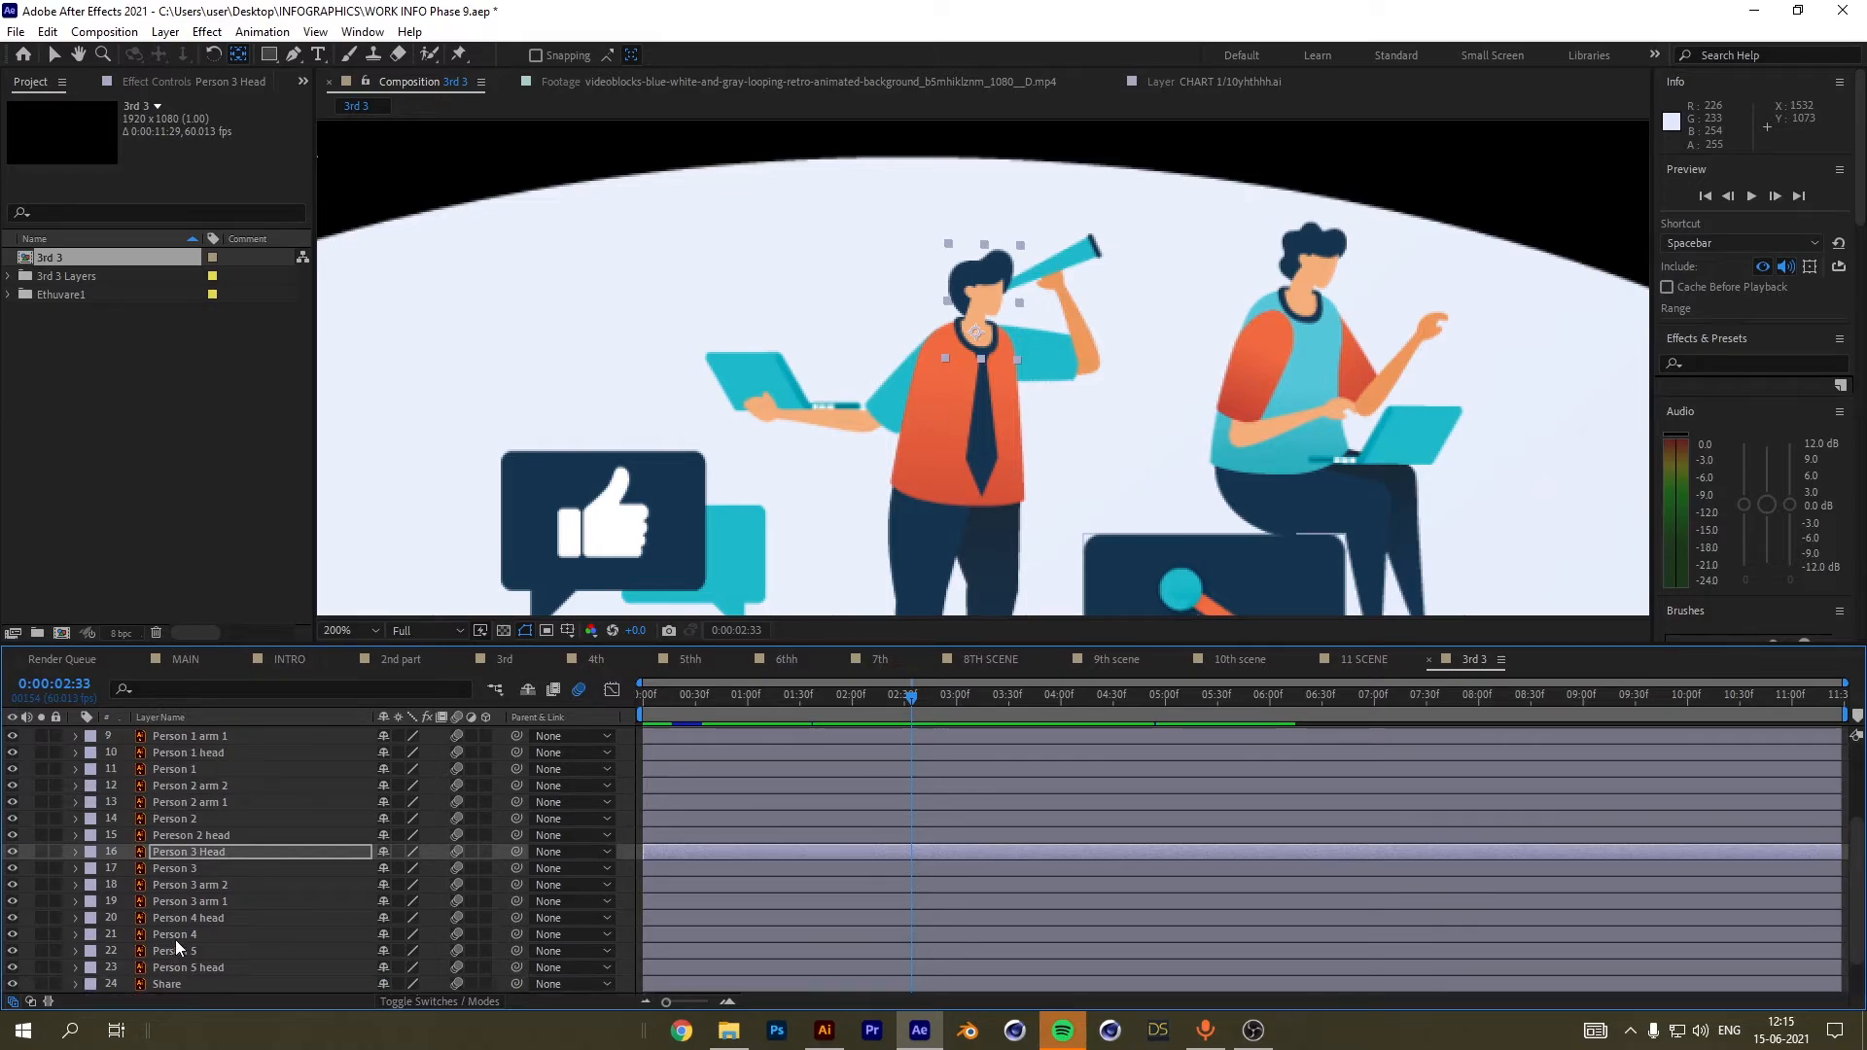
{"action": "left_click", "coordinate": [178, 814]}
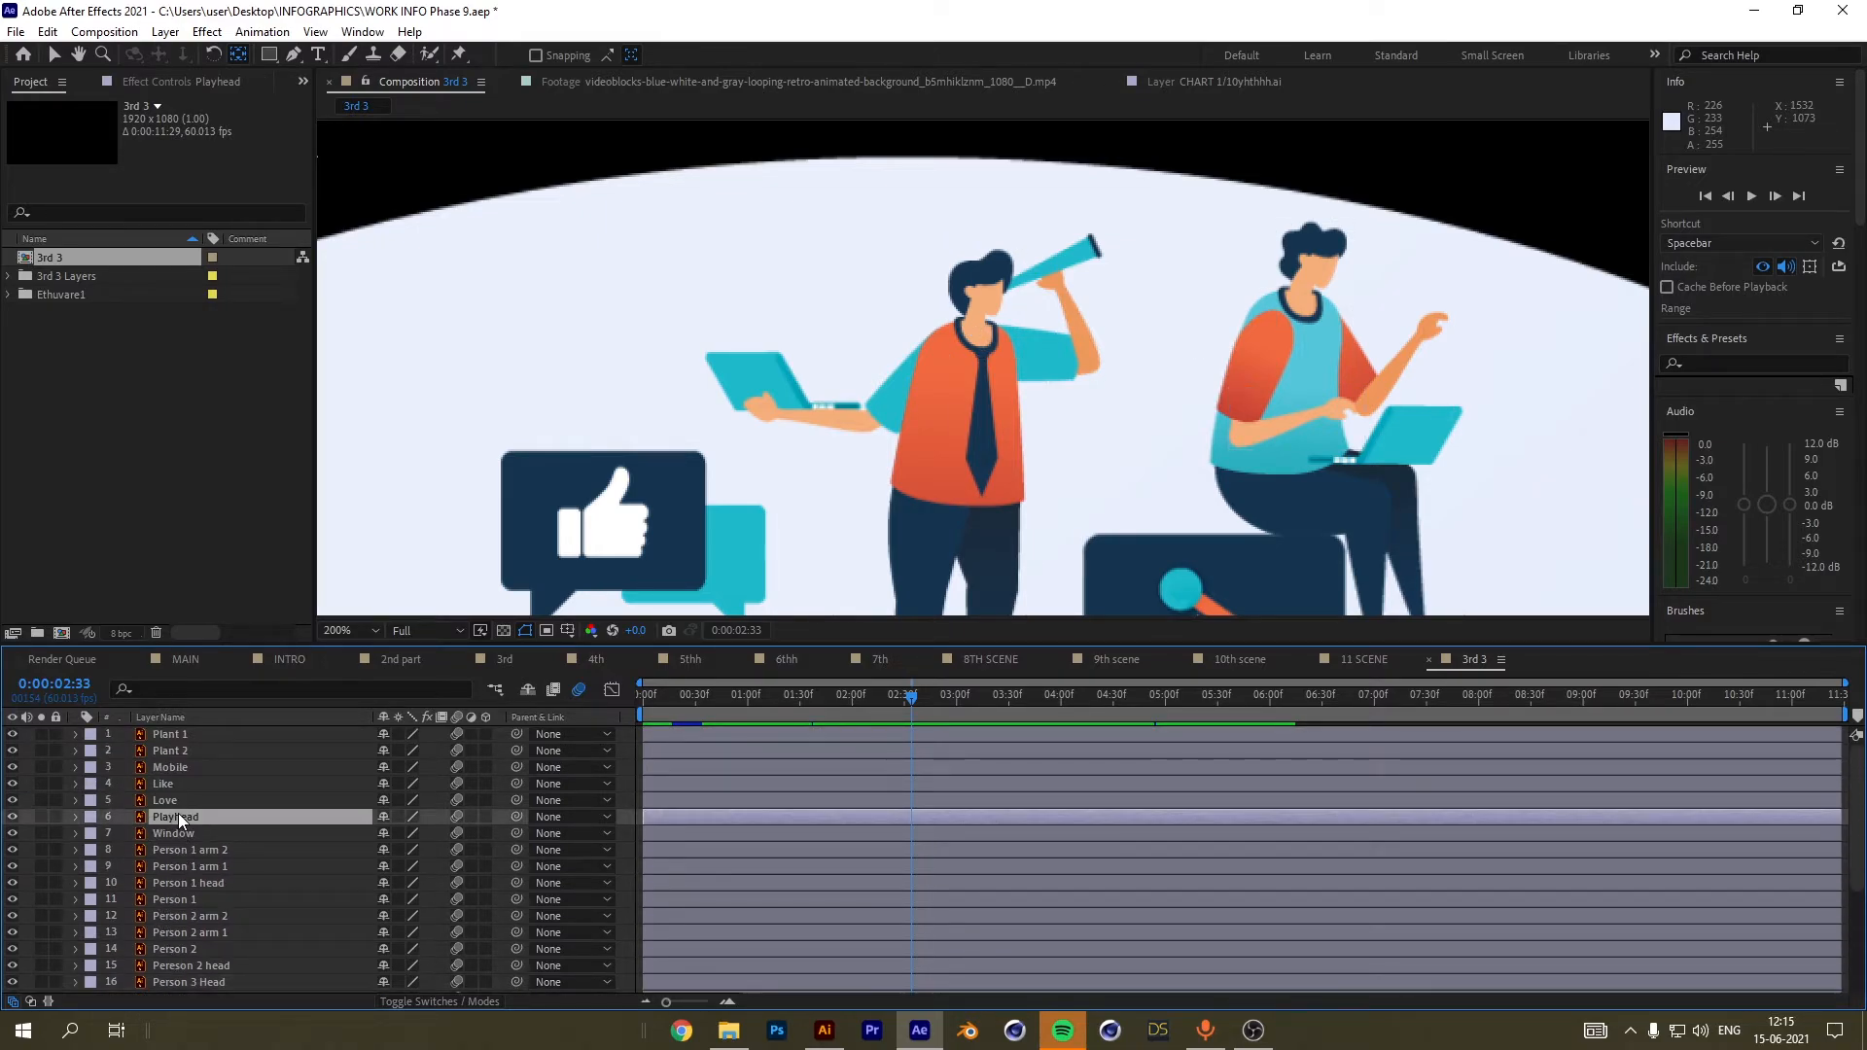
{"action": "left_click", "coordinate": [371, 630]}
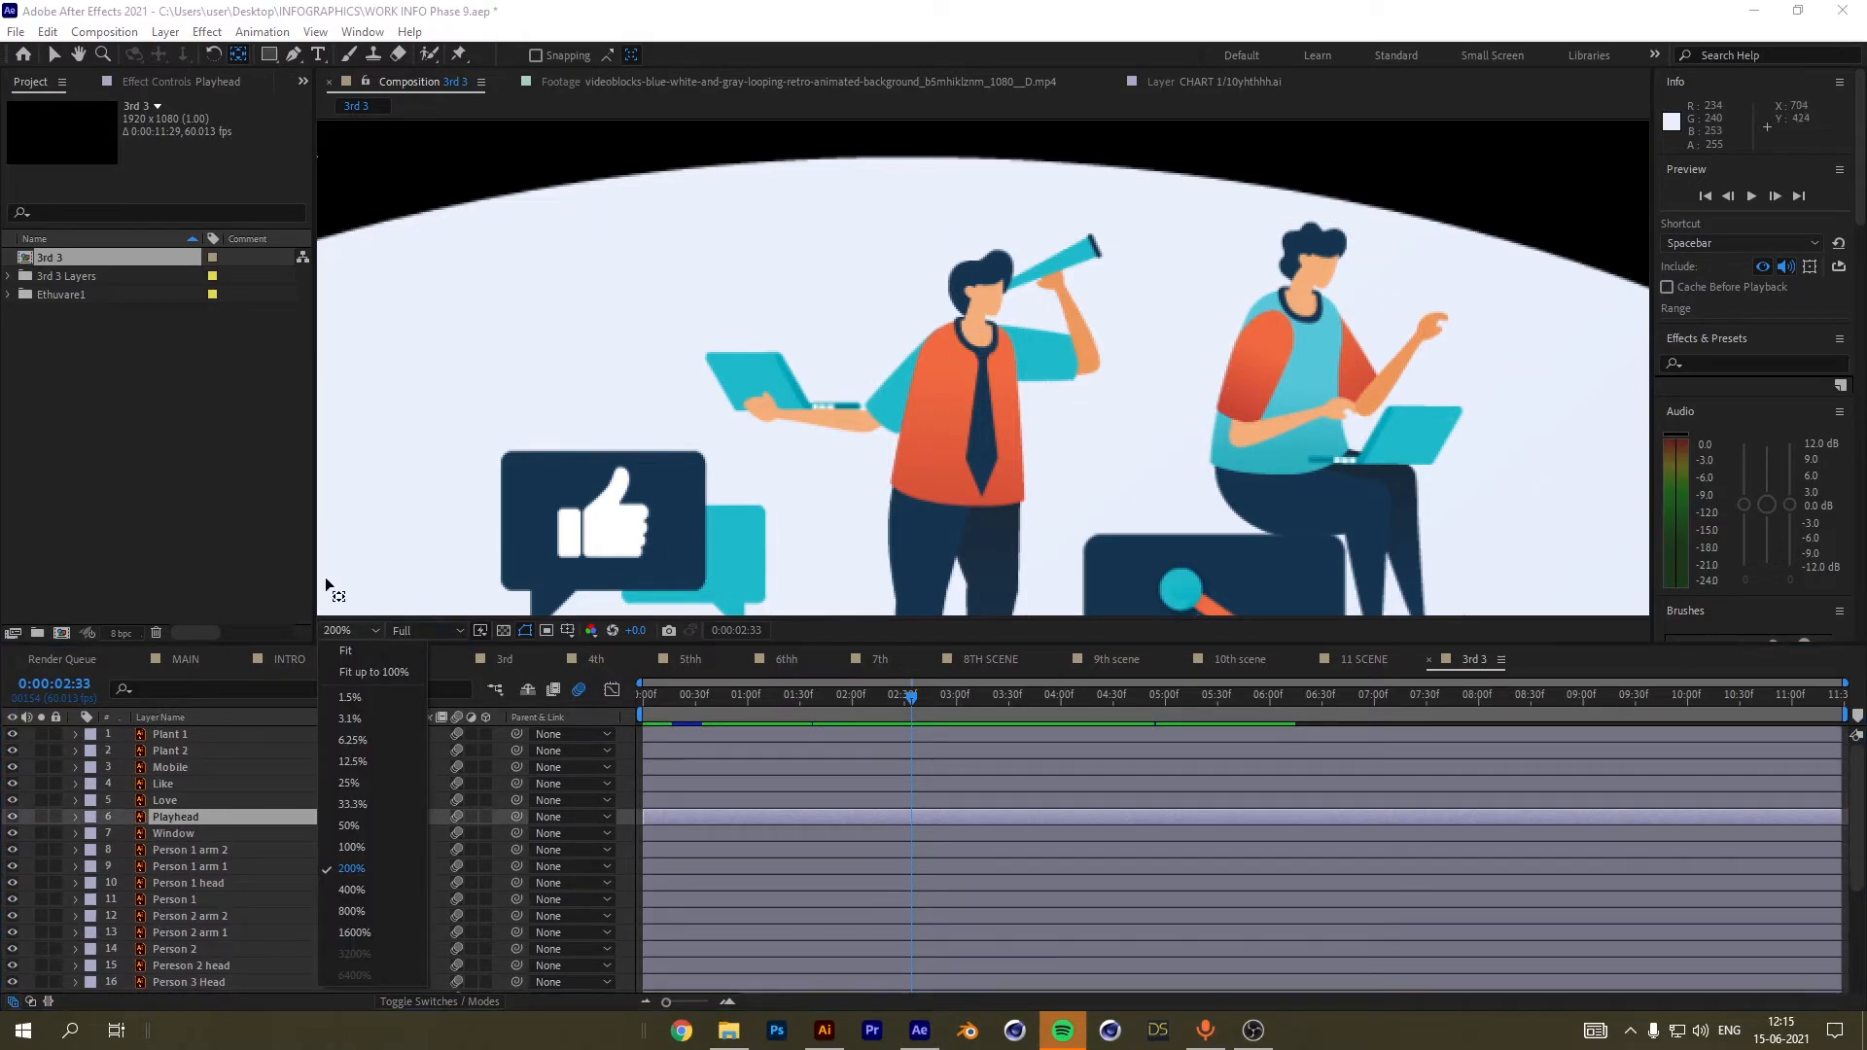
{"action": "left_click", "coordinate": [381, 672]}
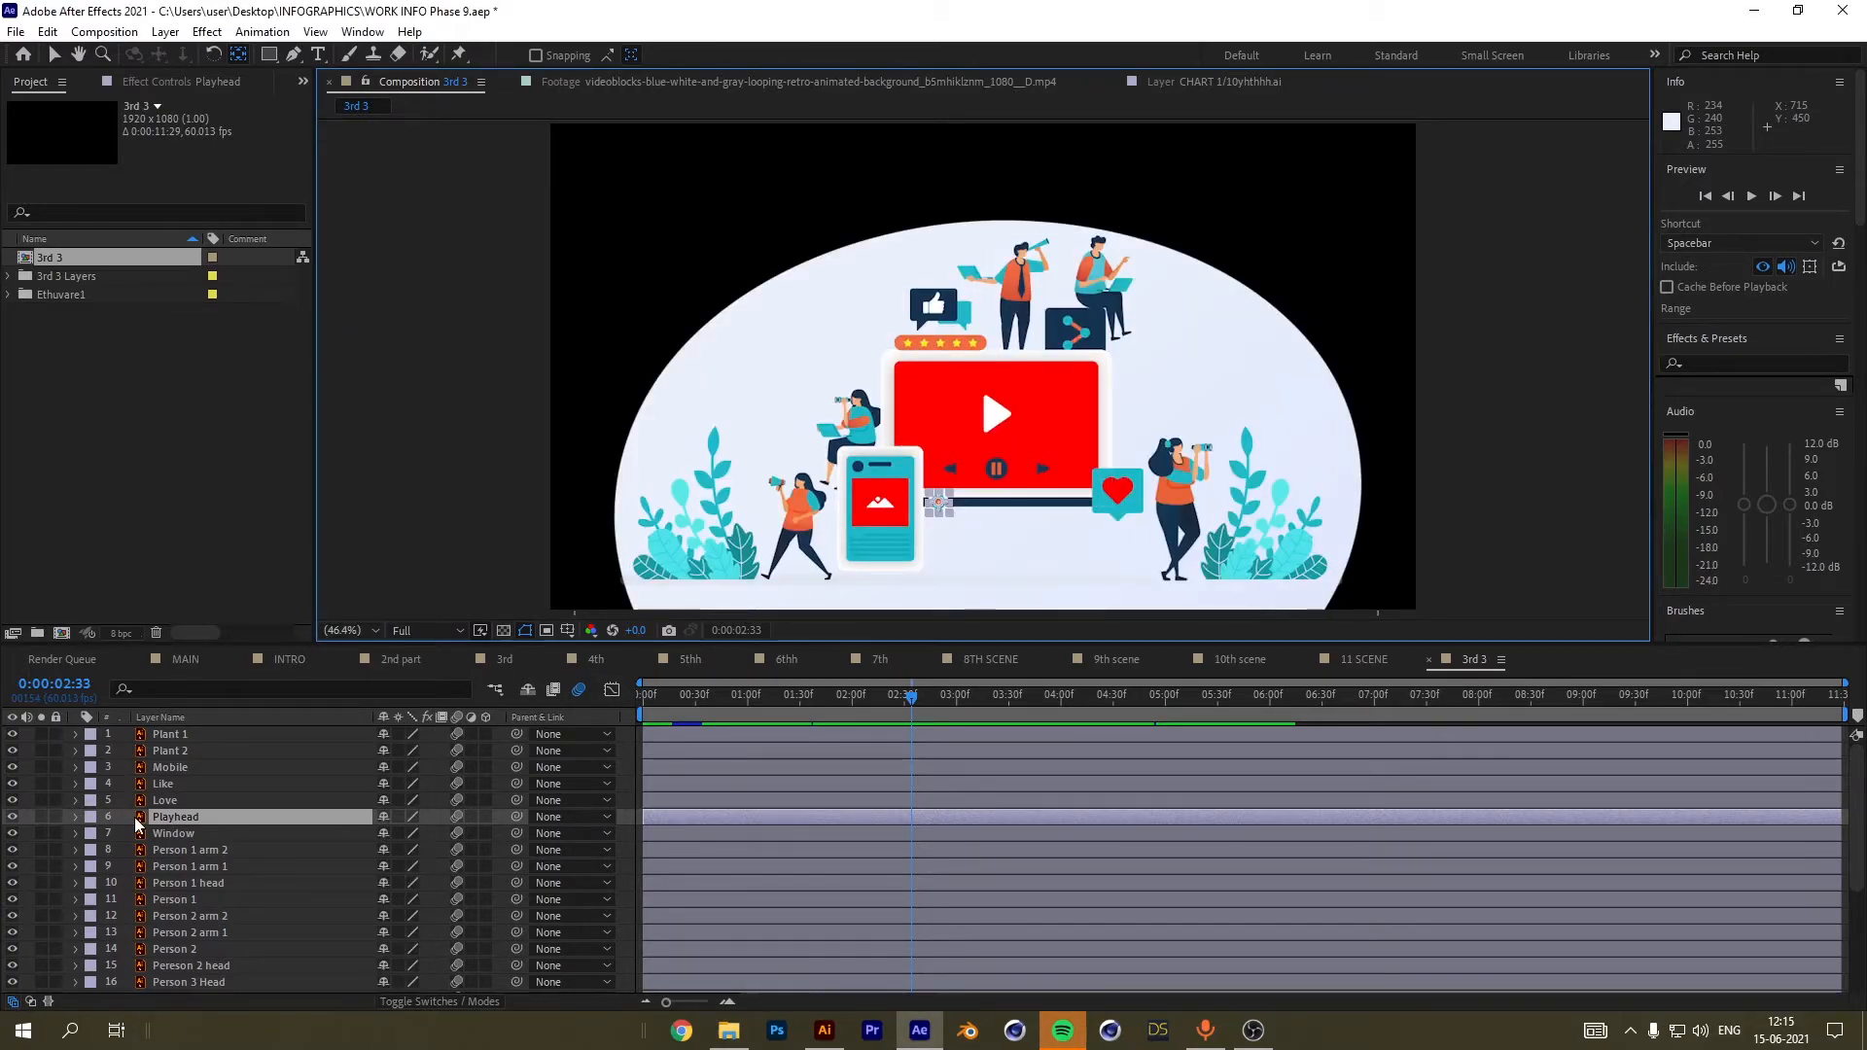
{"action": "key", "text": "p"}
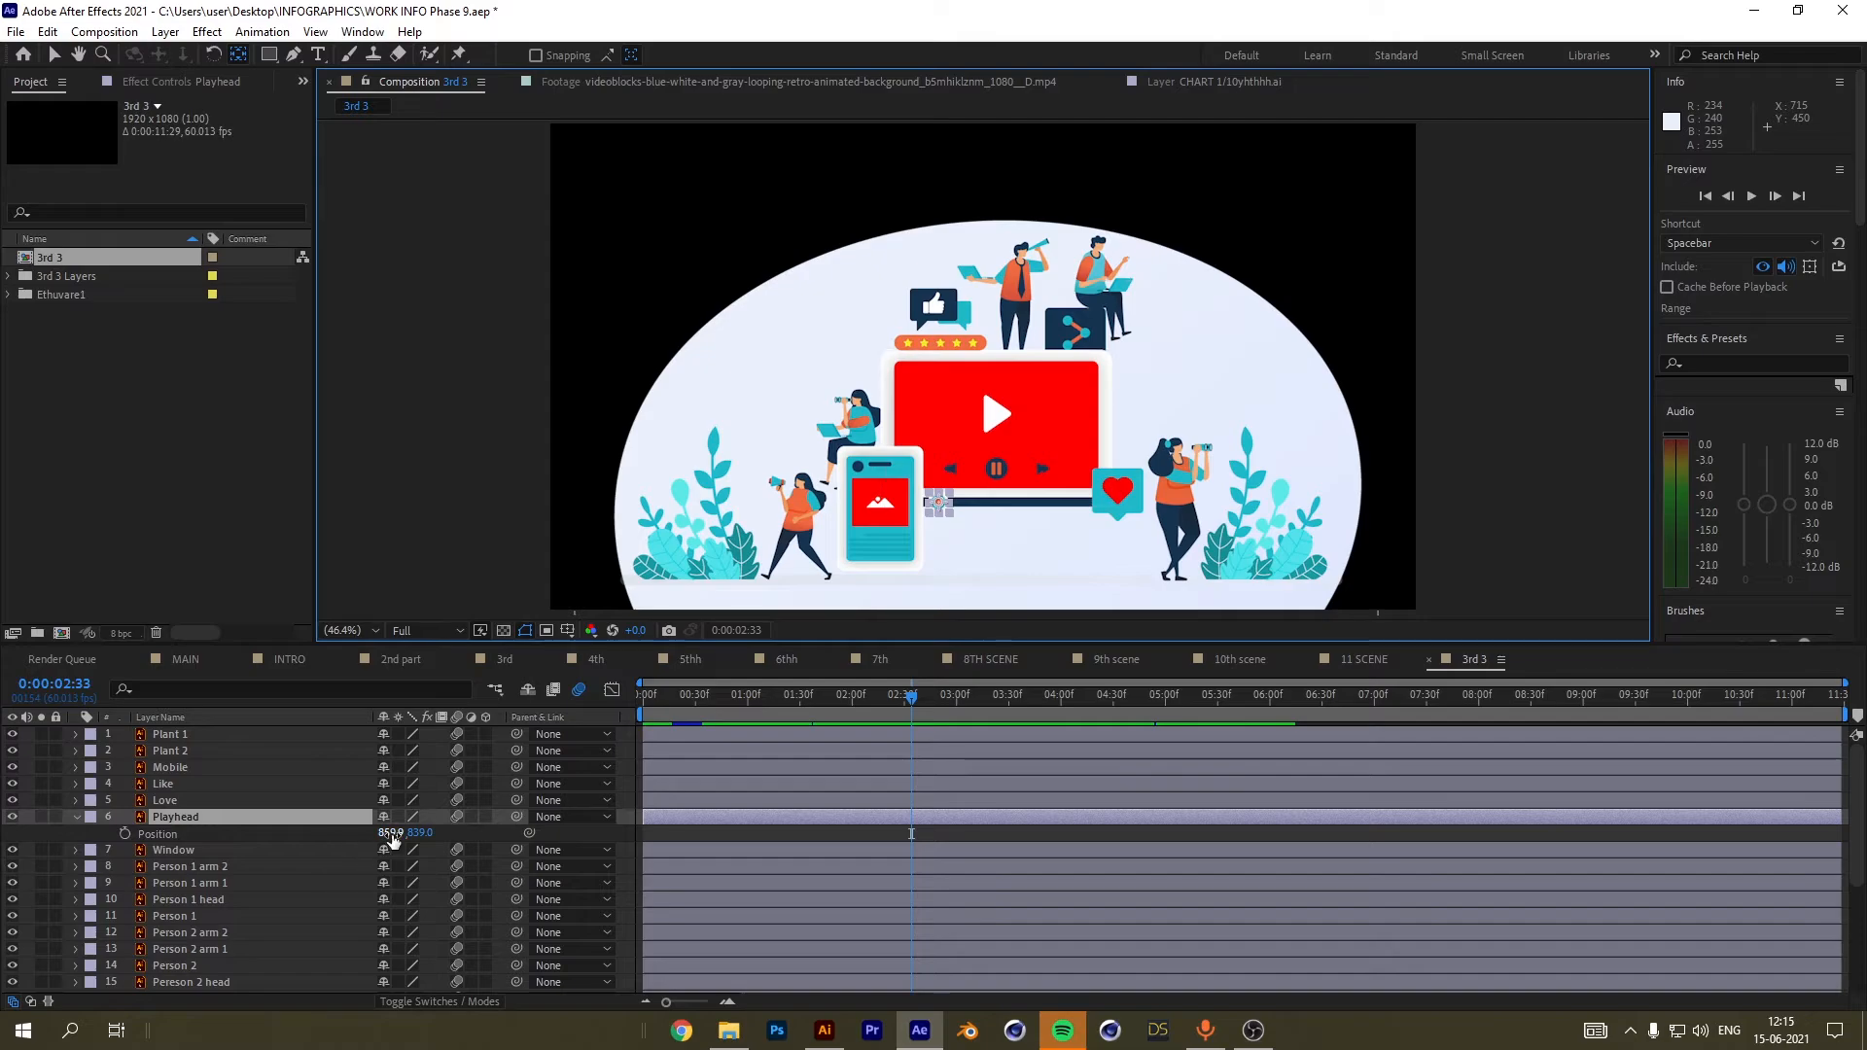
{"action": "left_click_drag", "start_coordinate": [391, 833], "coordinate": [418, 881]}
{"action": "left_click_drag", "start_coordinate": [912, 698], "coordinate": [605, 724]}
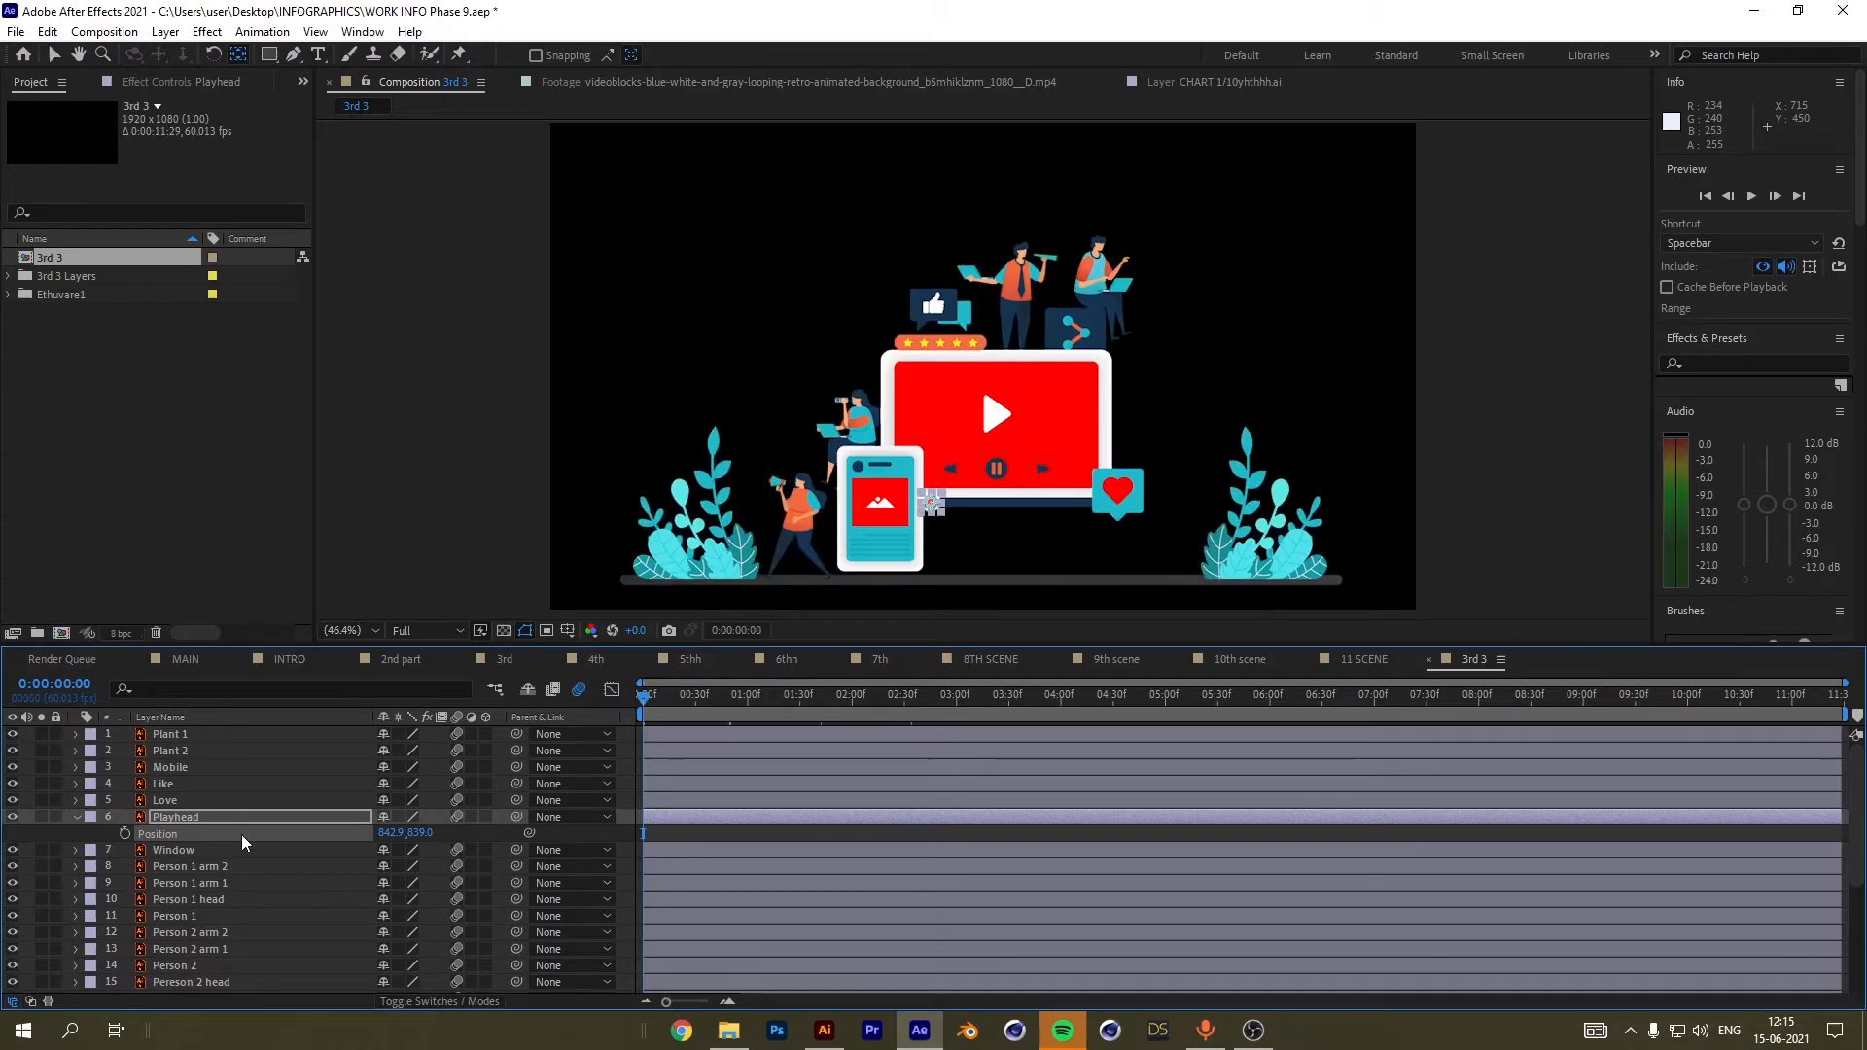
{"action": "left_click", "coordinate": [125, 833]}
Move Playhead to about X 1183.9 at the composition's last frame and apply Easy Ease to both Position keyframes.
{"action": "key", "text": "End"}
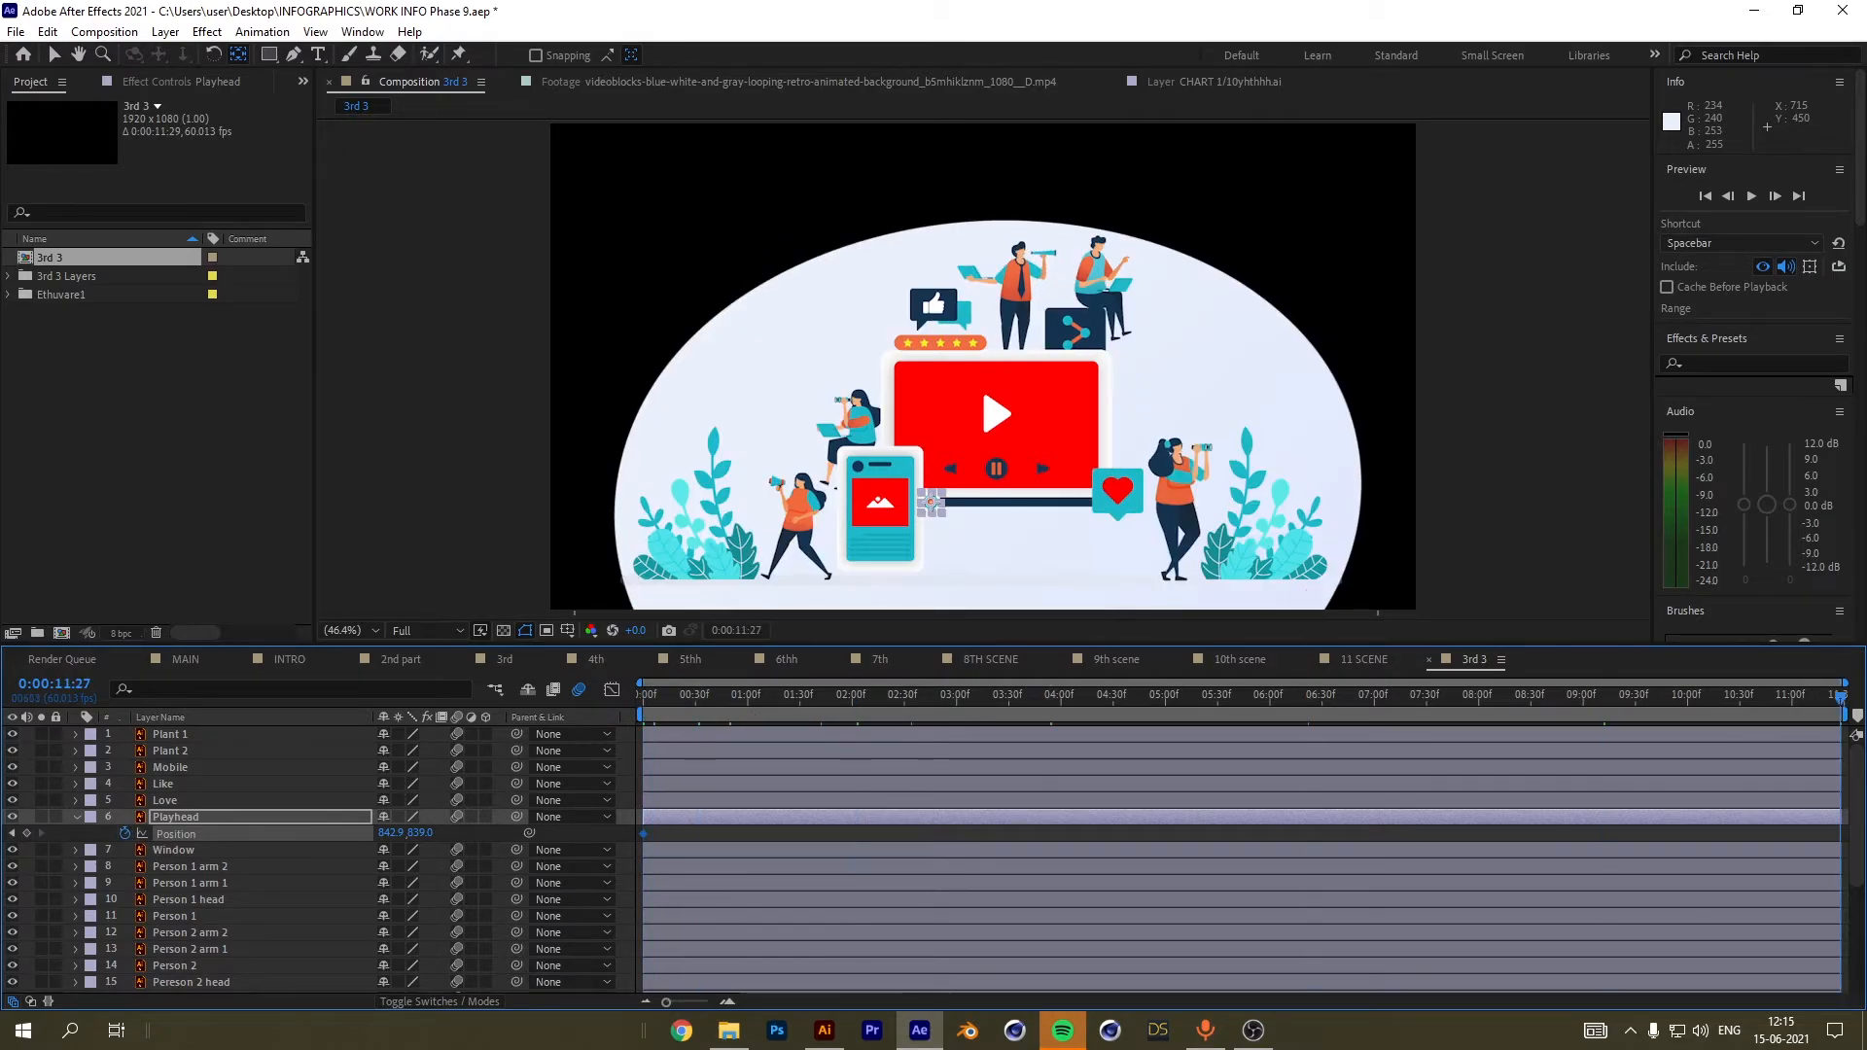
{"action": "left_click_drag", "start_coordinate": [387, 833], "coordinate": [743, 854]}
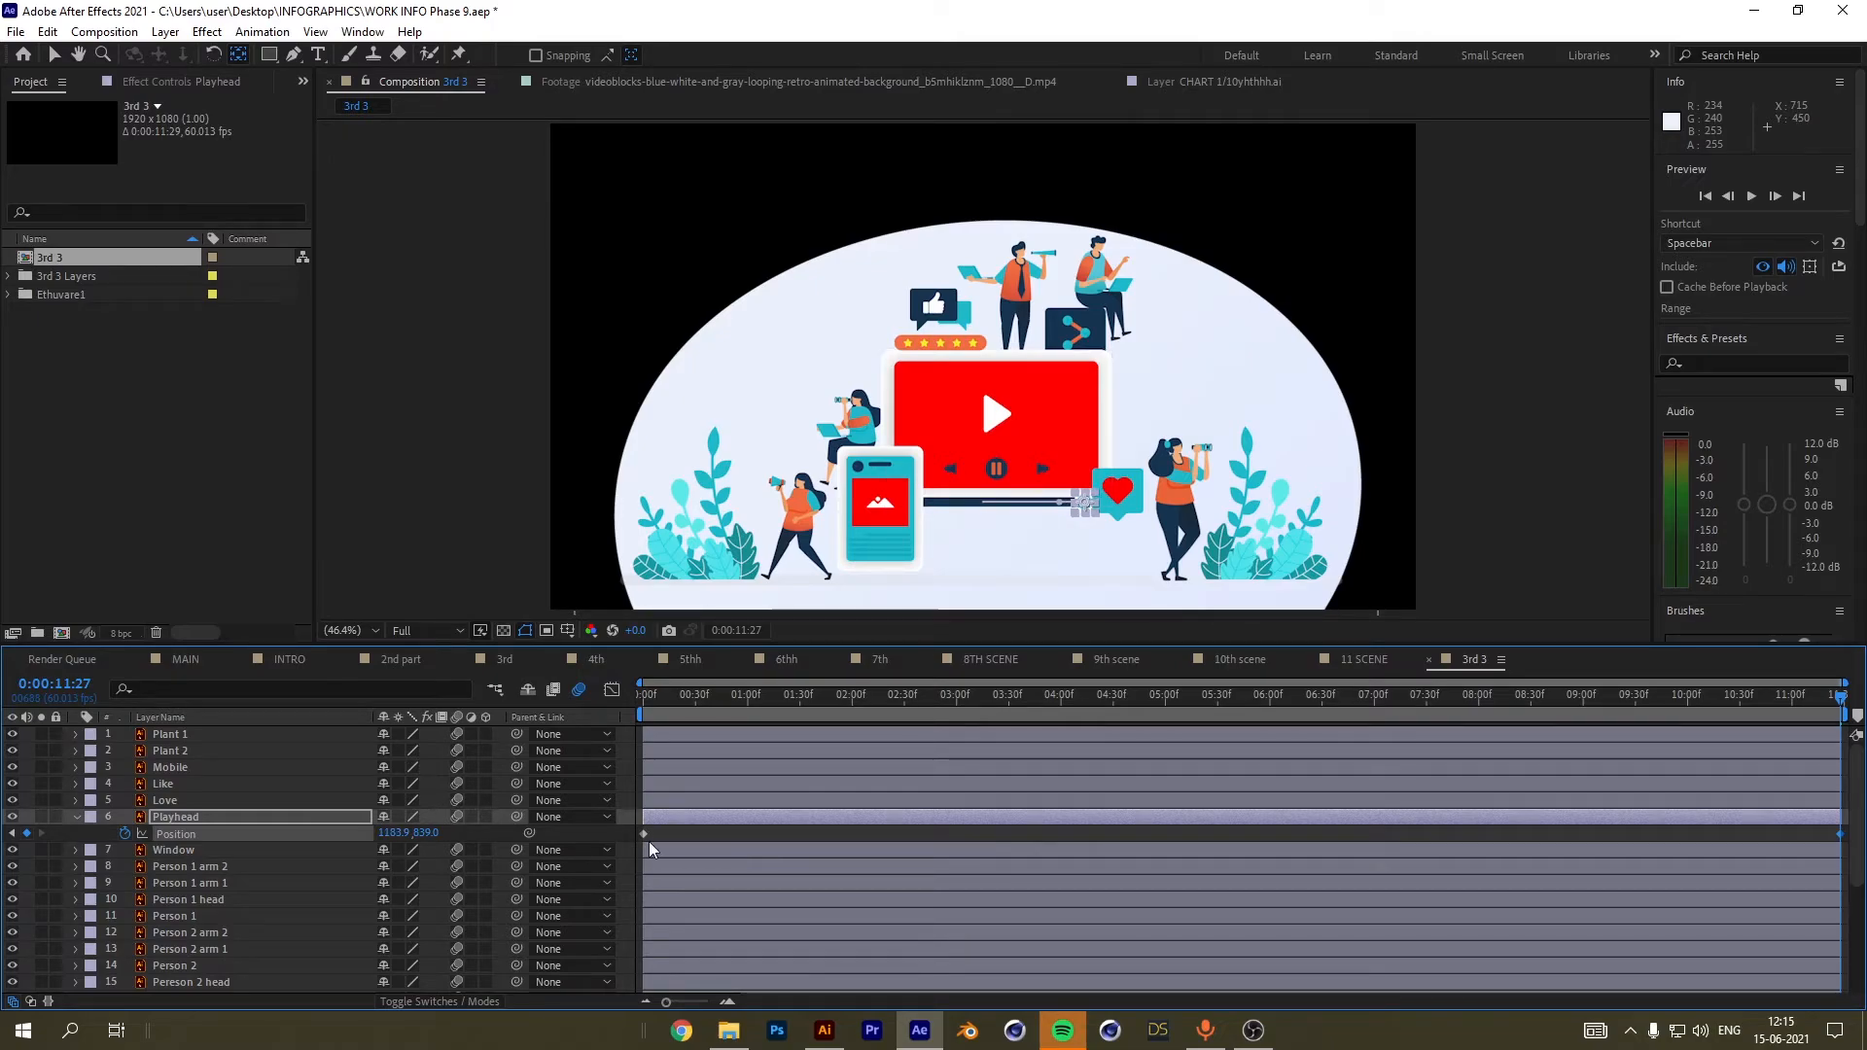
{"action": "left_click", "coordinate": [642, 834]}
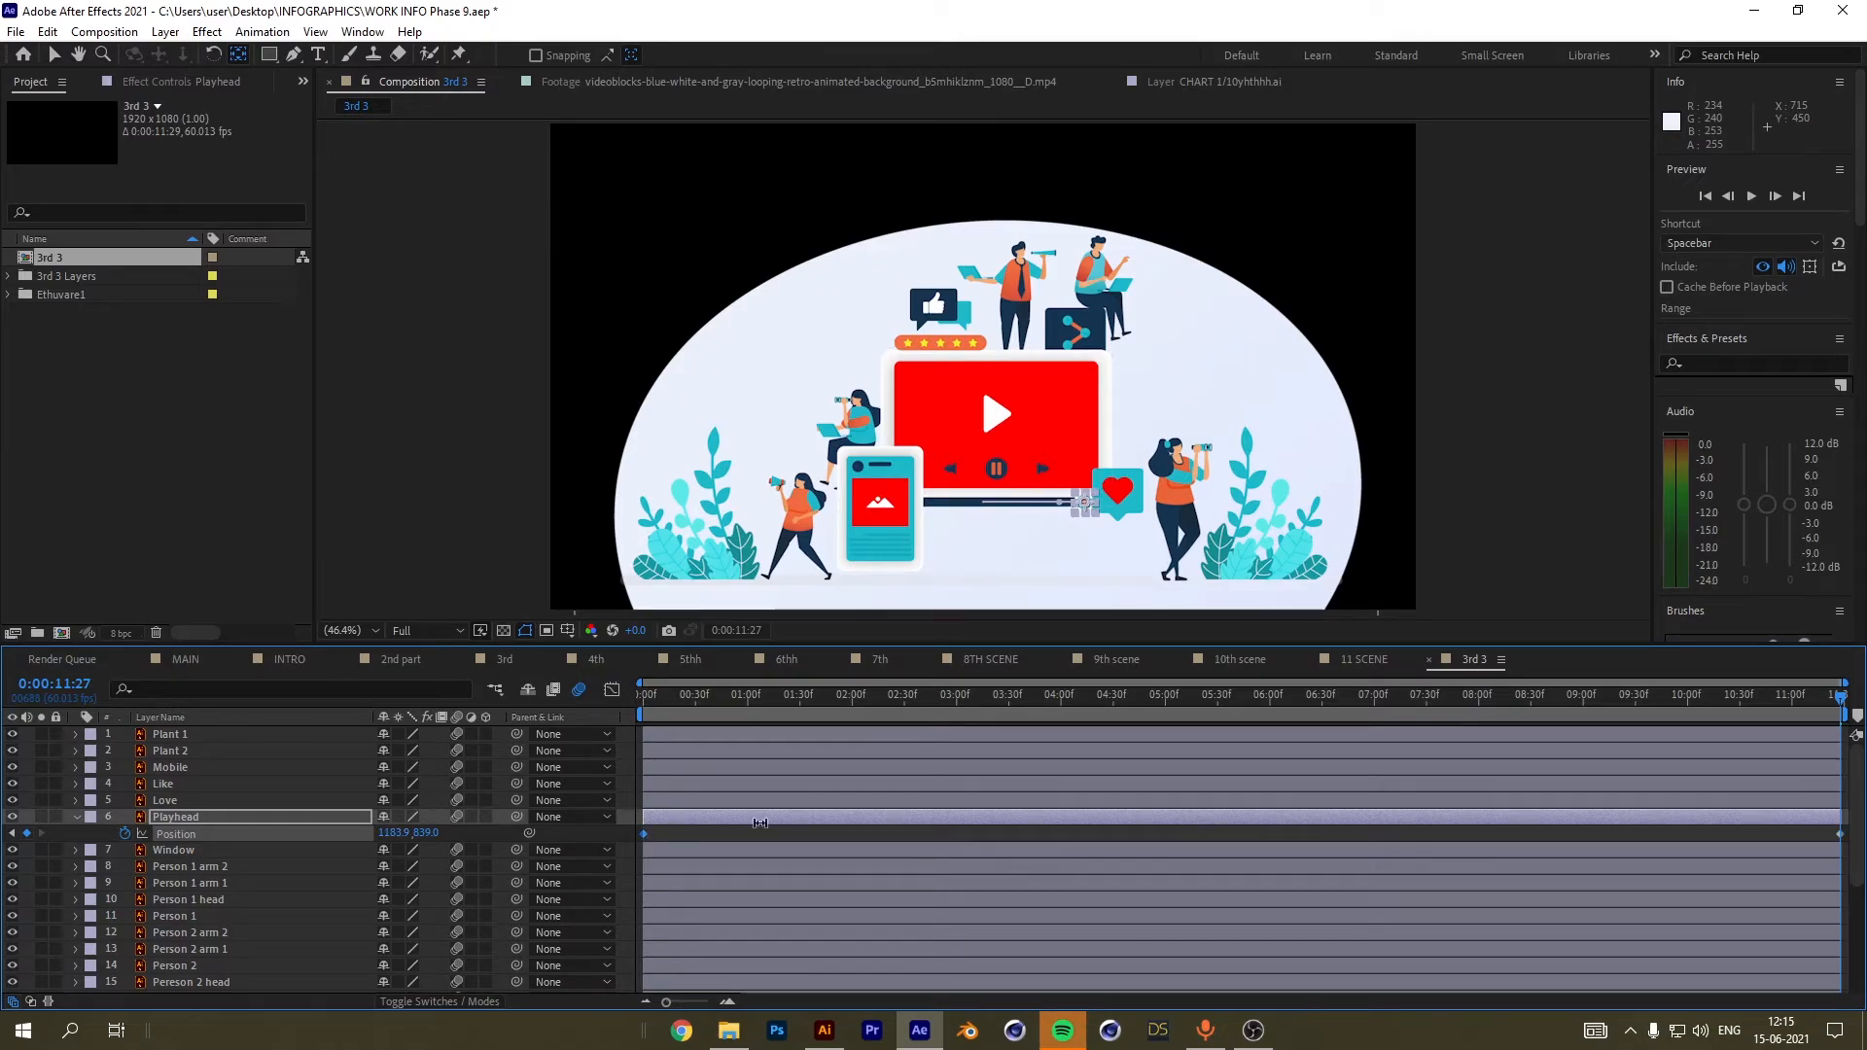
{"action": "left_click", "coordinate": [1839, 833], "text": "shift"}
{"action": "key", "text": "F9"}
Preview the Playhead movement from the start of the composition.
{"action": "key", "text": "Home"}
{"action": "key", "text": "space"}
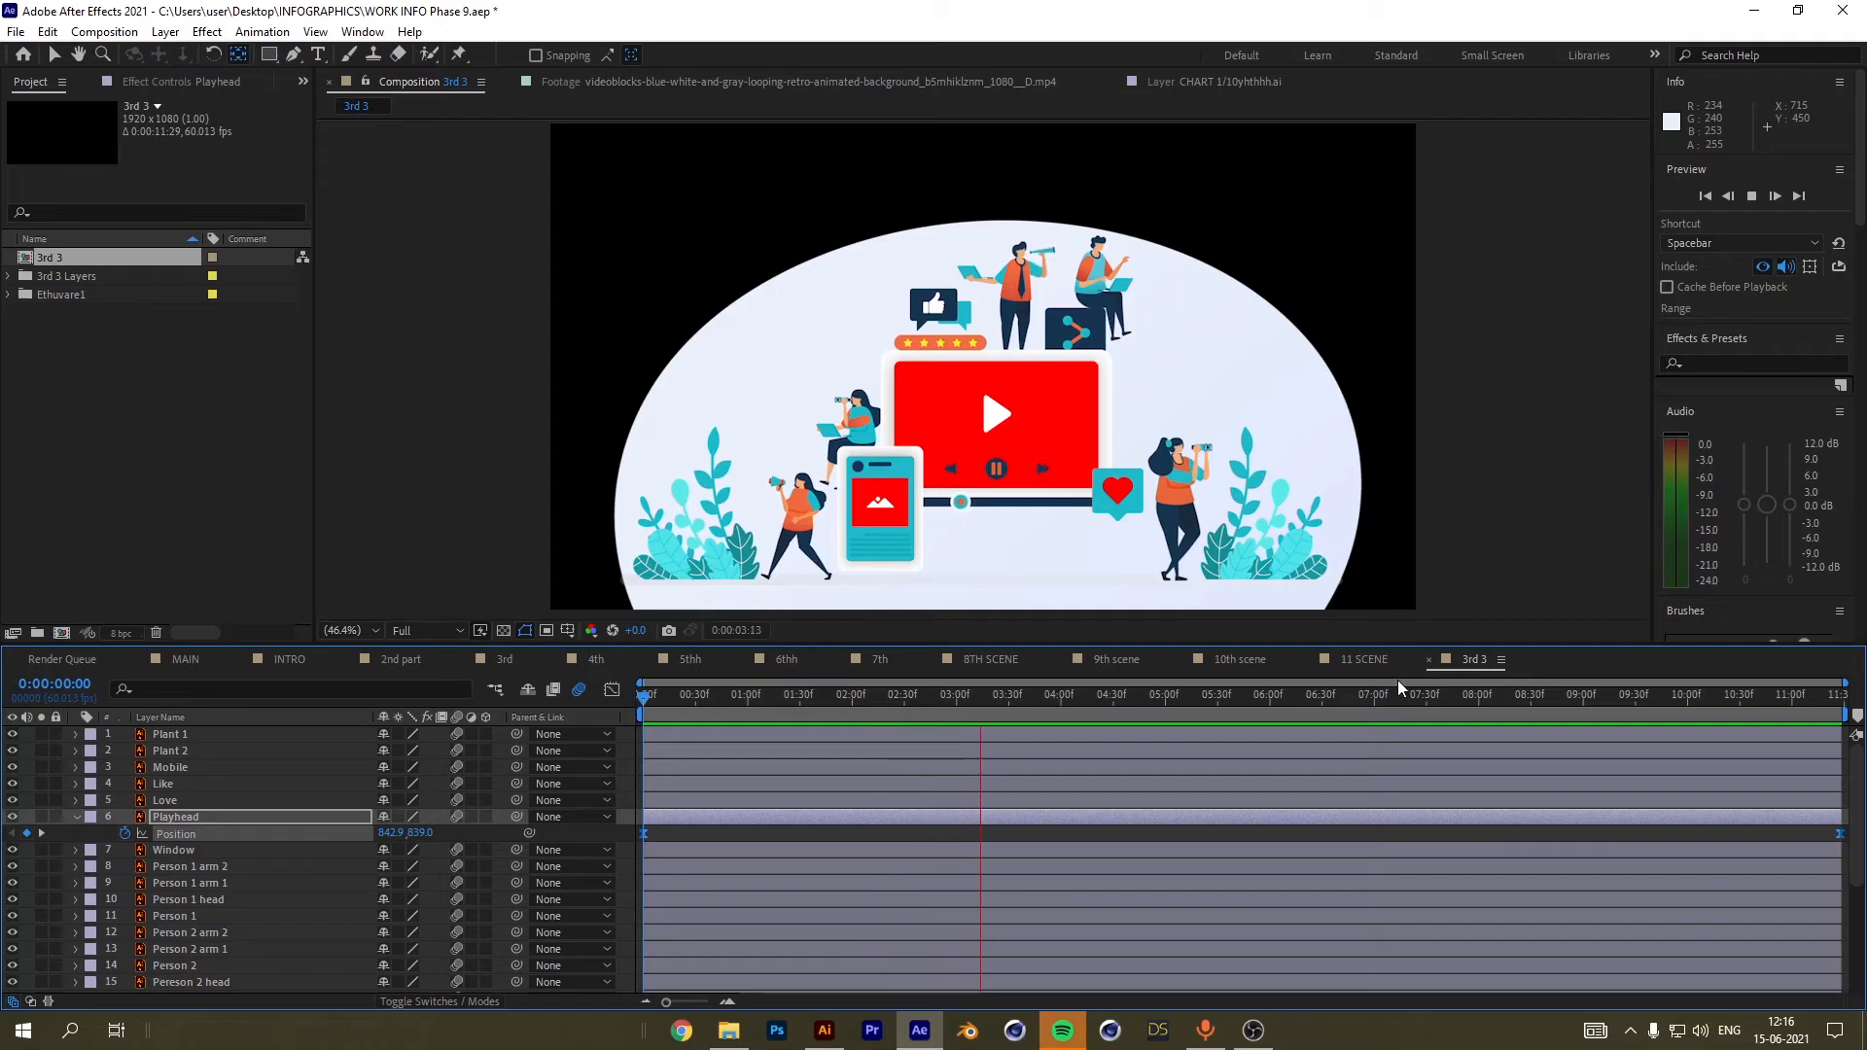
{"action": "key", "text": "space"}
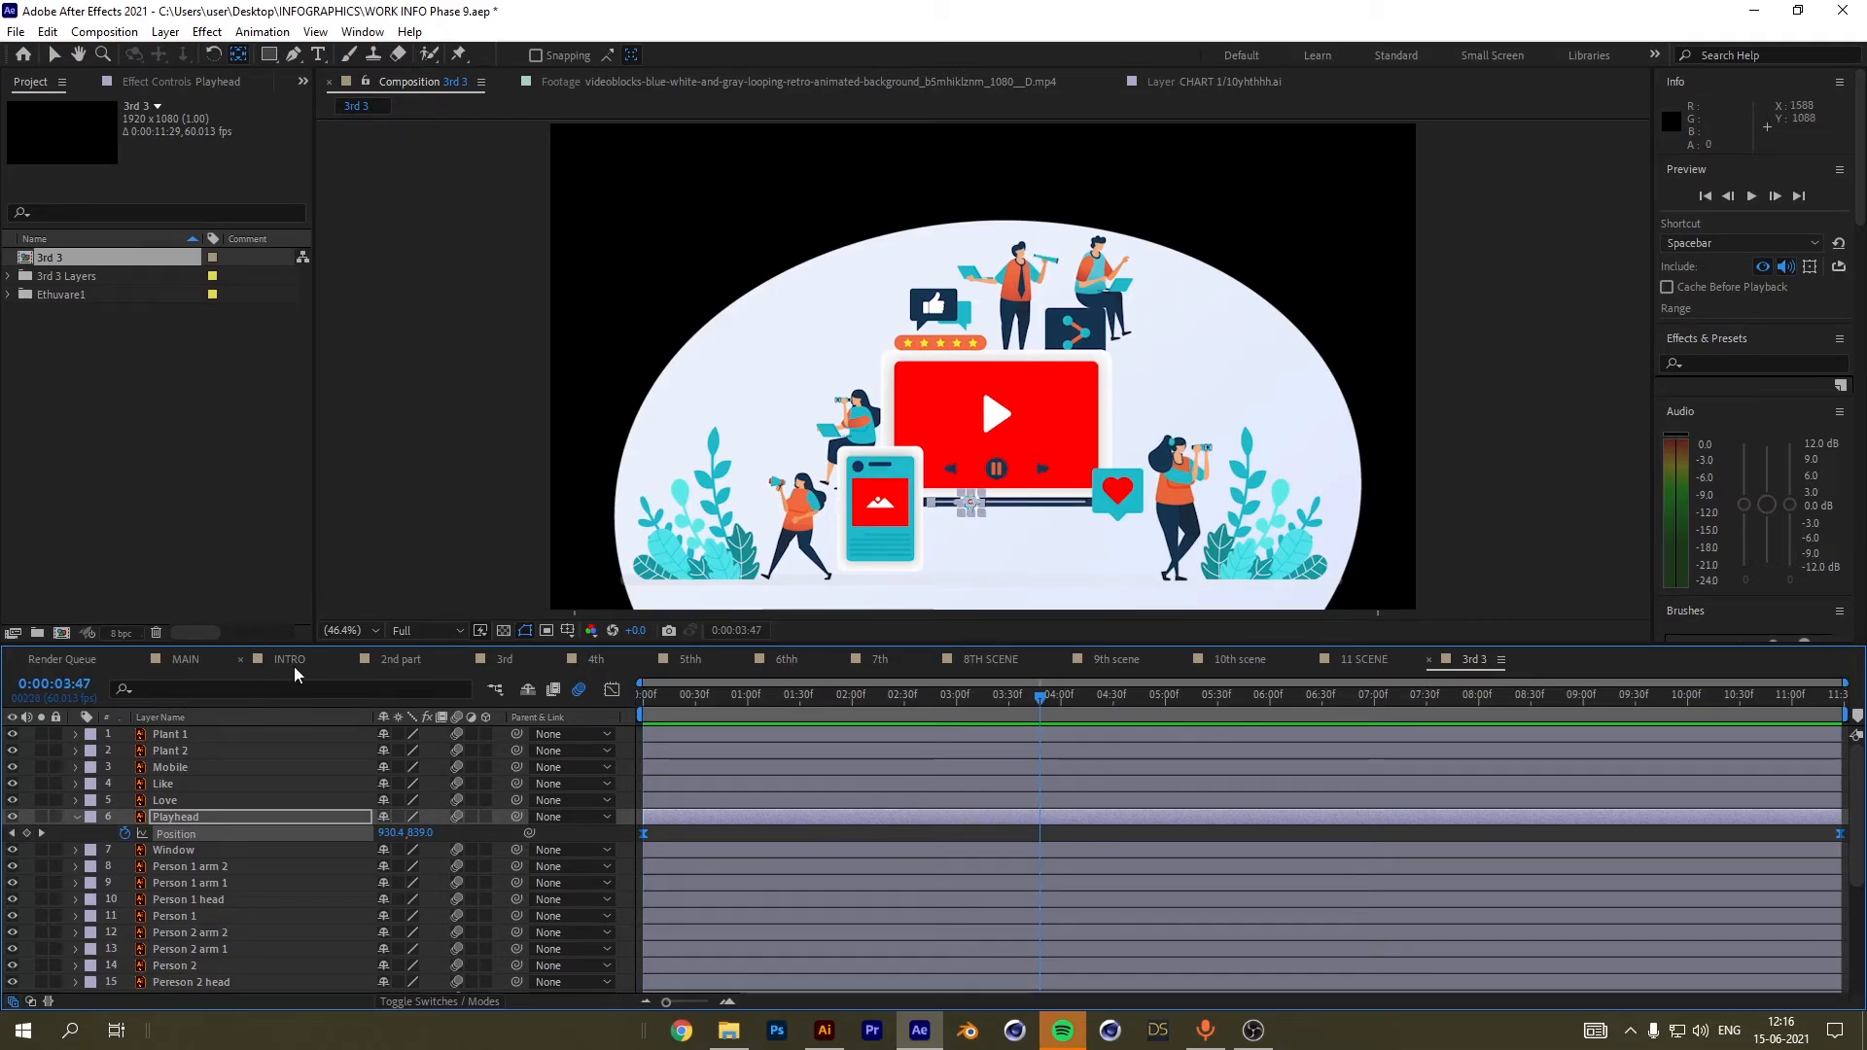
Scrub through the MAIN composition from the 3rd scene into the 4th scene, to 0:00:18:17.
{"action": "left_click", "coordinate": [184, 659]}
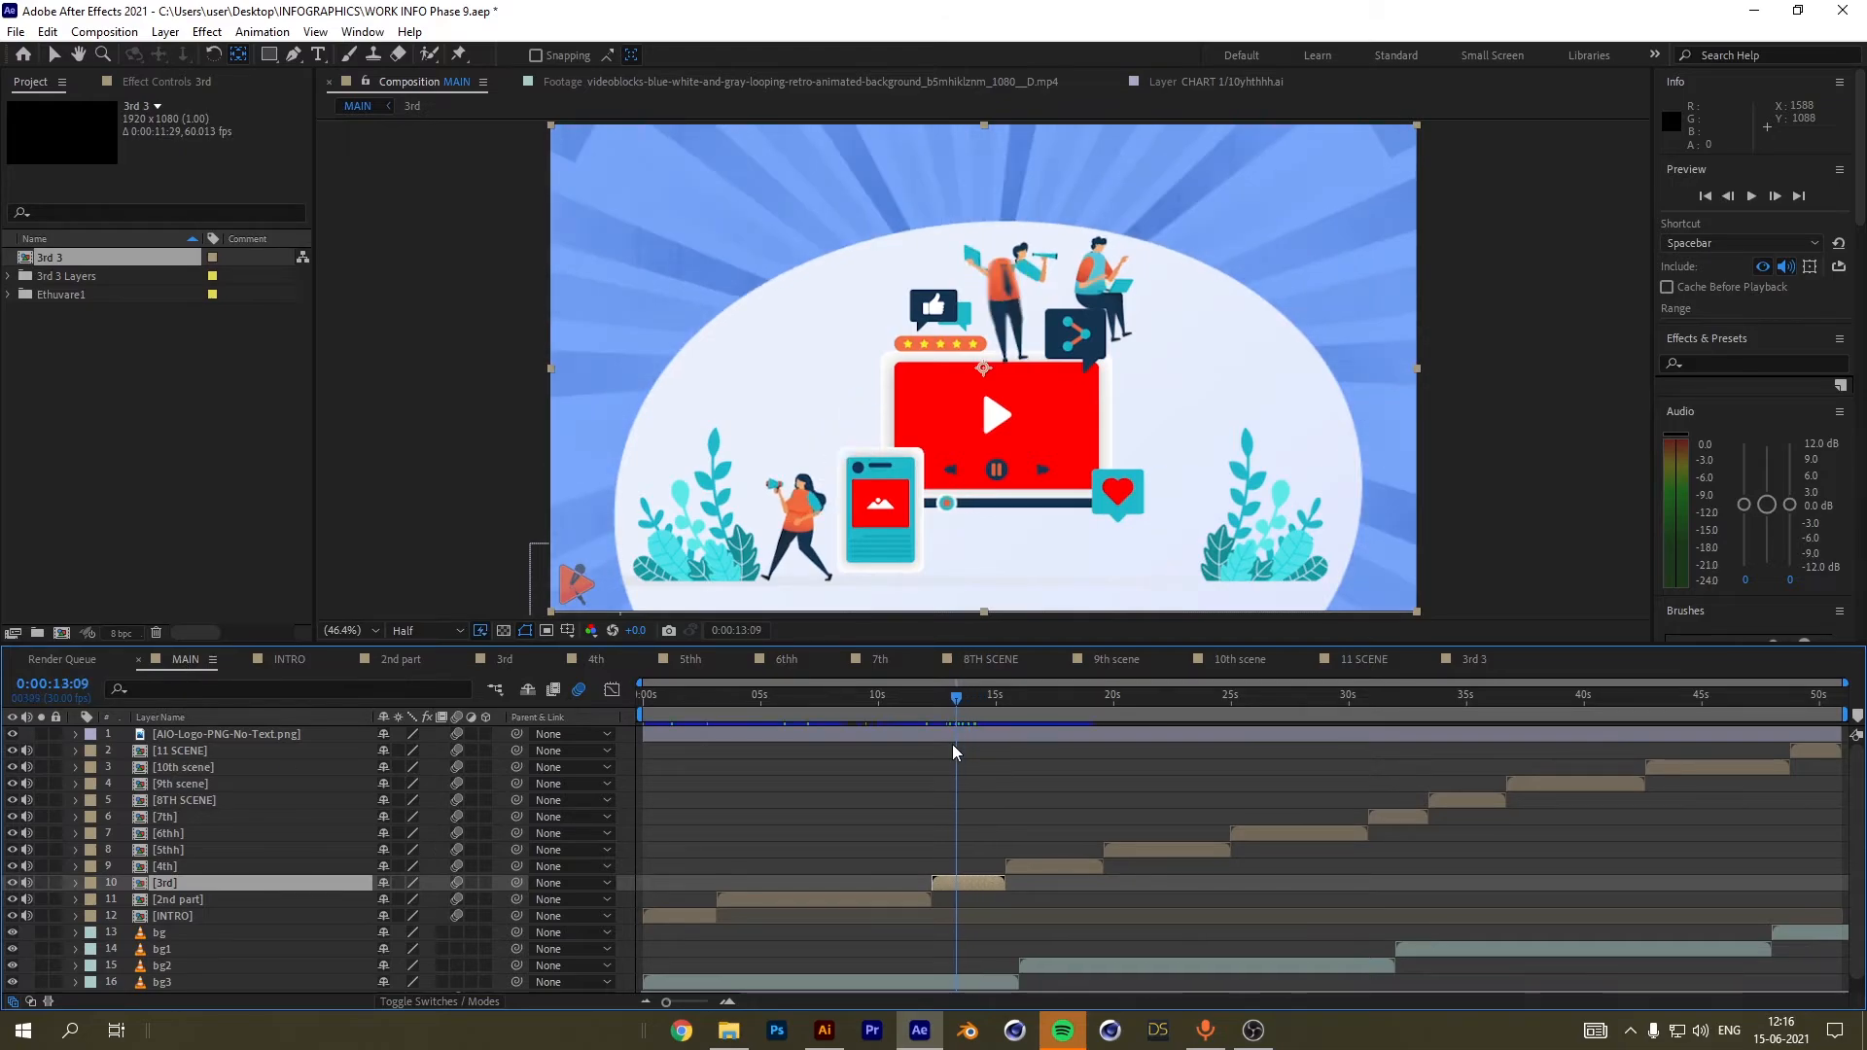
{"action": "left_click_drag", "start_coordinate": [952, 744], "coordinate": [1085, 757]}
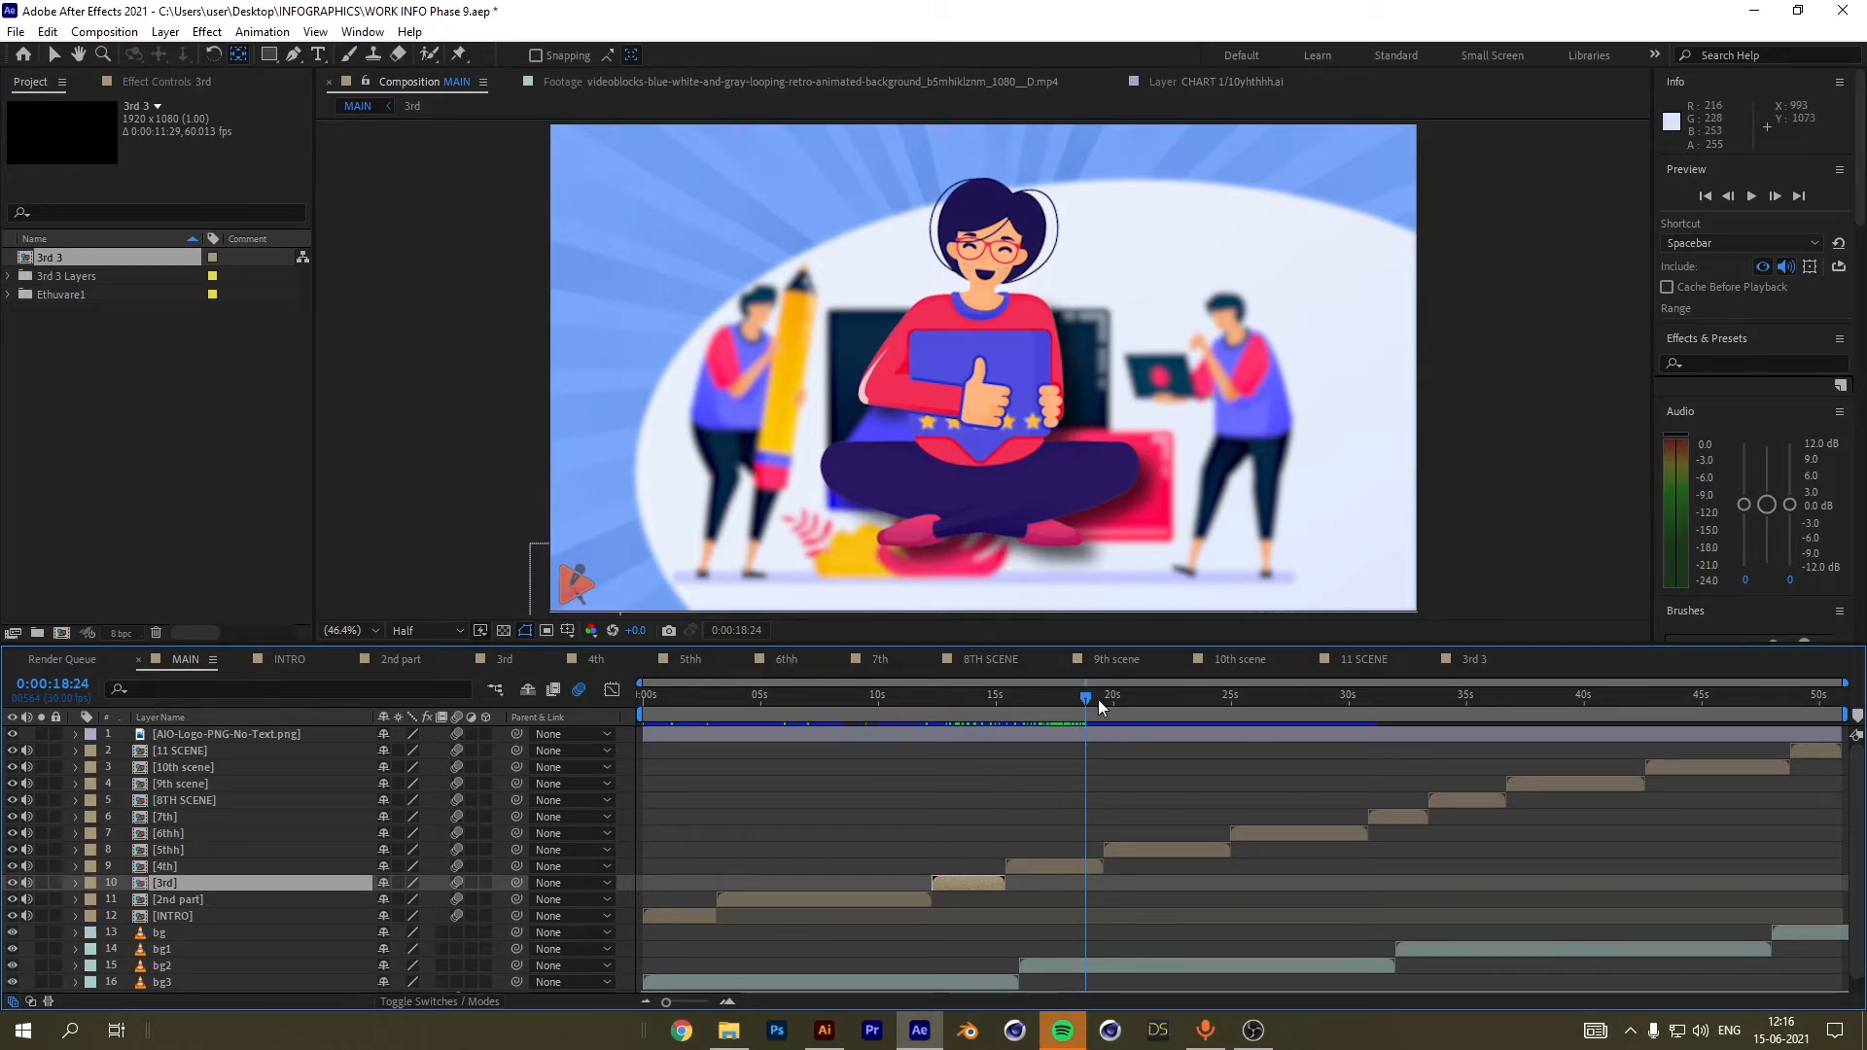
{"action": "mouse_move", "coordinate": [1099, 701]}
{"action": "left_mouse_down"}
{"action": "mouse_move", "coordinate": [1052, 696]}
{"action": "mouse_move", "coordinate": [1092, 707]}
{"action": "mouse_move", "coordinate": [1050, 715]}
{"action": "mouse_move", "coordinate": [1090, 722]}
{"action": "mouse_move", "coordinate": [1046, 725]}
{"action": "mouse_move", "coordinate": [1081, 727]}
{"action": "left_mouse_up"}
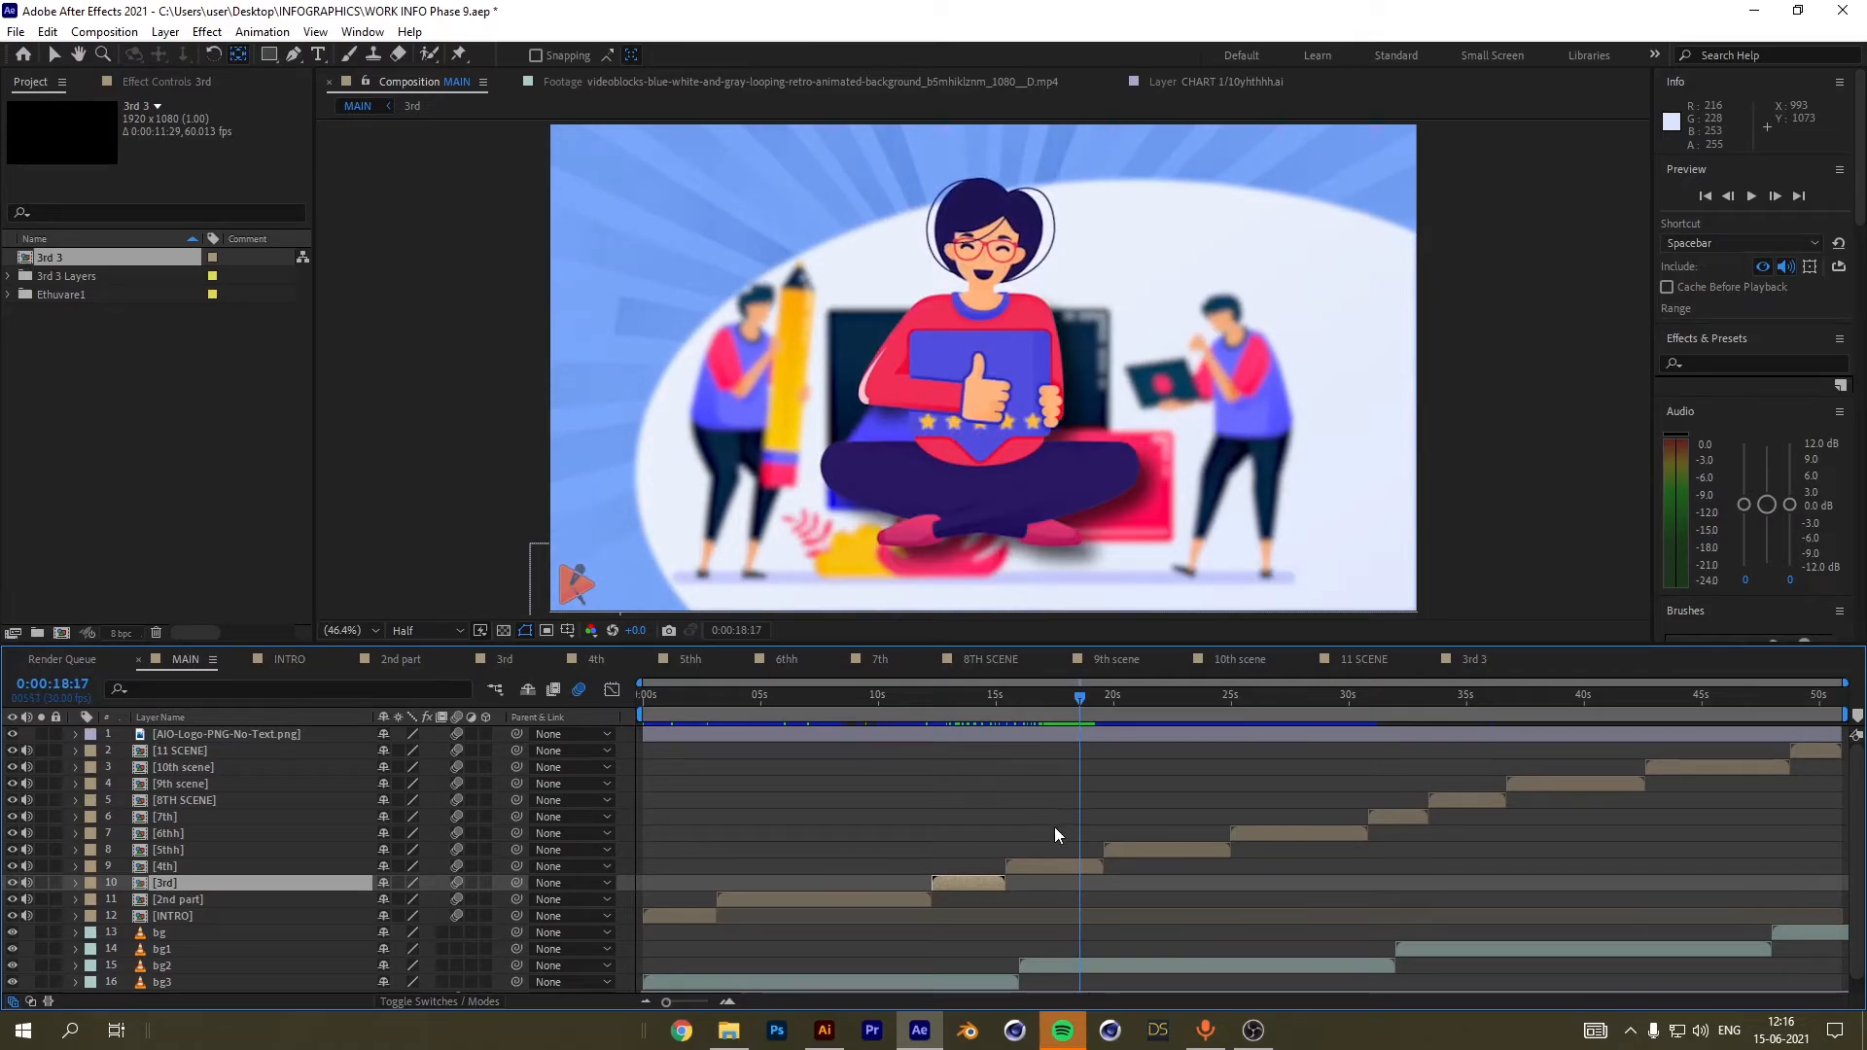
Open the 4th composition and examine the stars layer's Position, Scale and Rotation keyframes by scrubbing through their animation.
{"action": "double_click", "coordinate": [158, 865]}
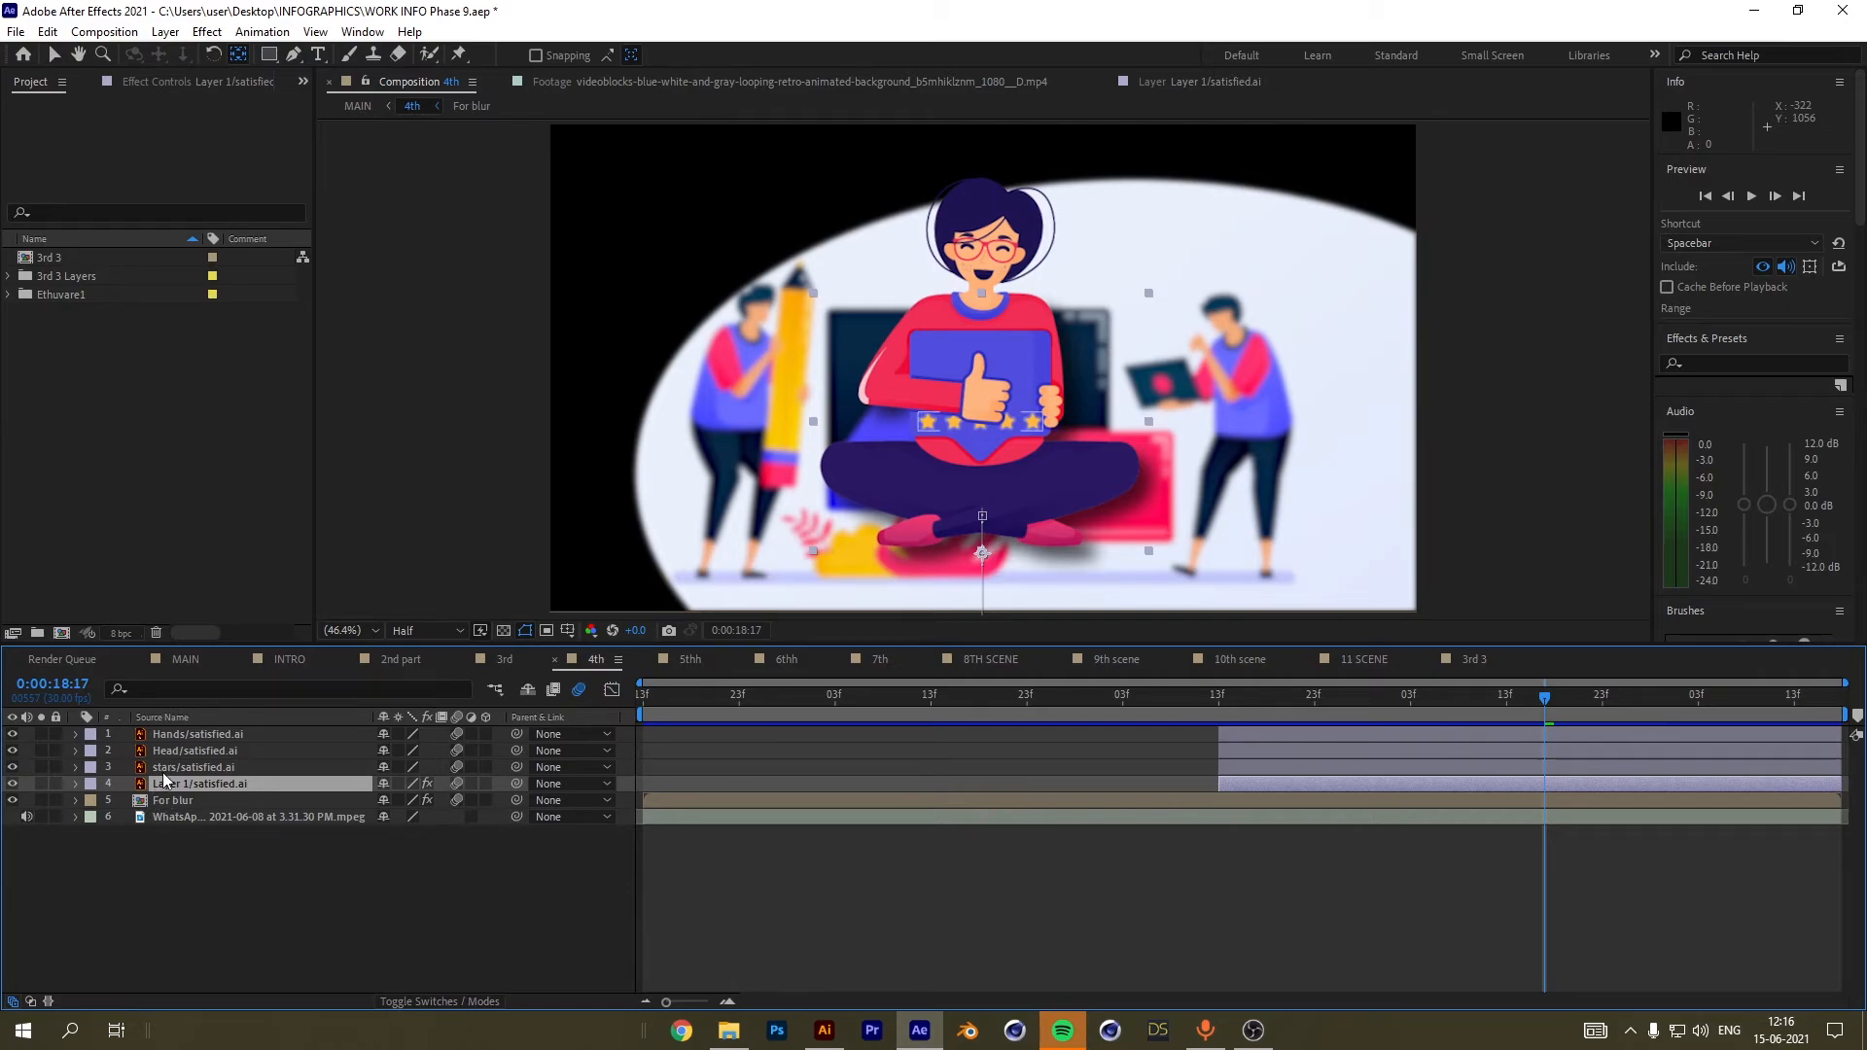
{"action": "left_click", "coordinate": [184, 767]}
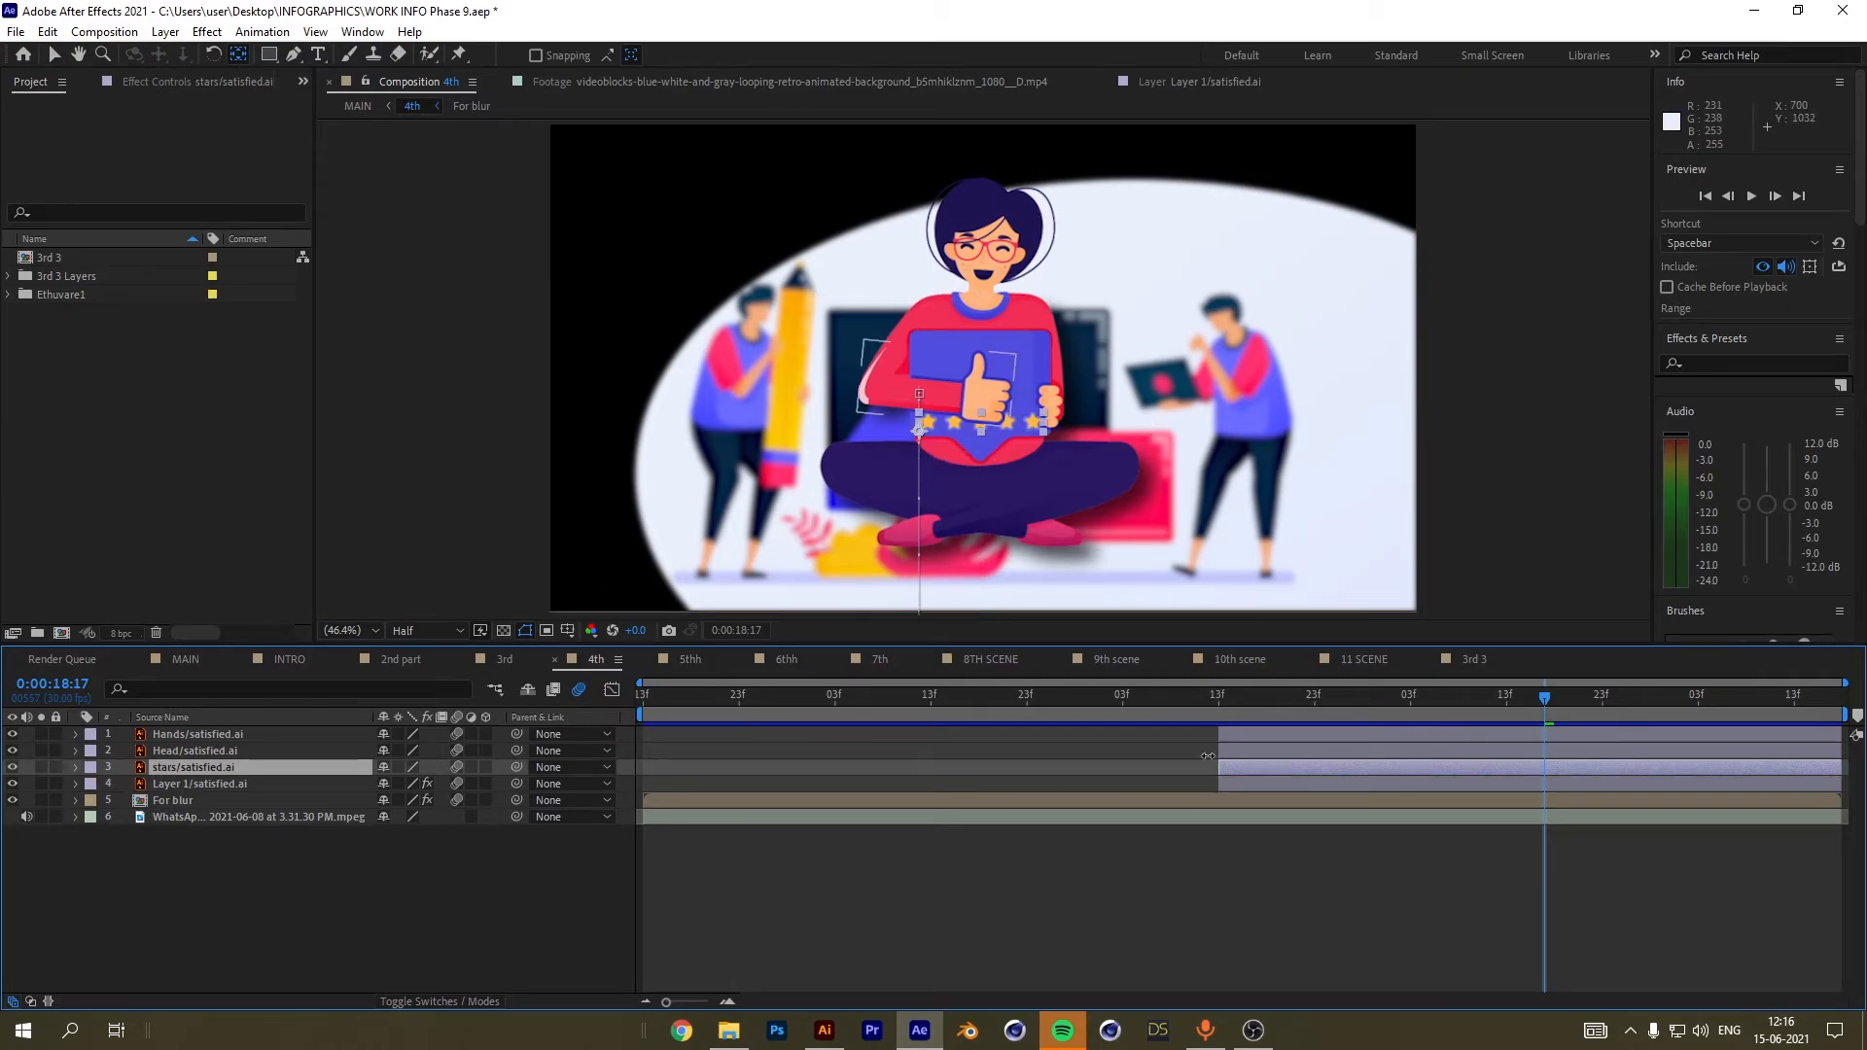
{"action": "key", "text": "u"}
{"action": "left_click", "coordinate": [1364, 690]}
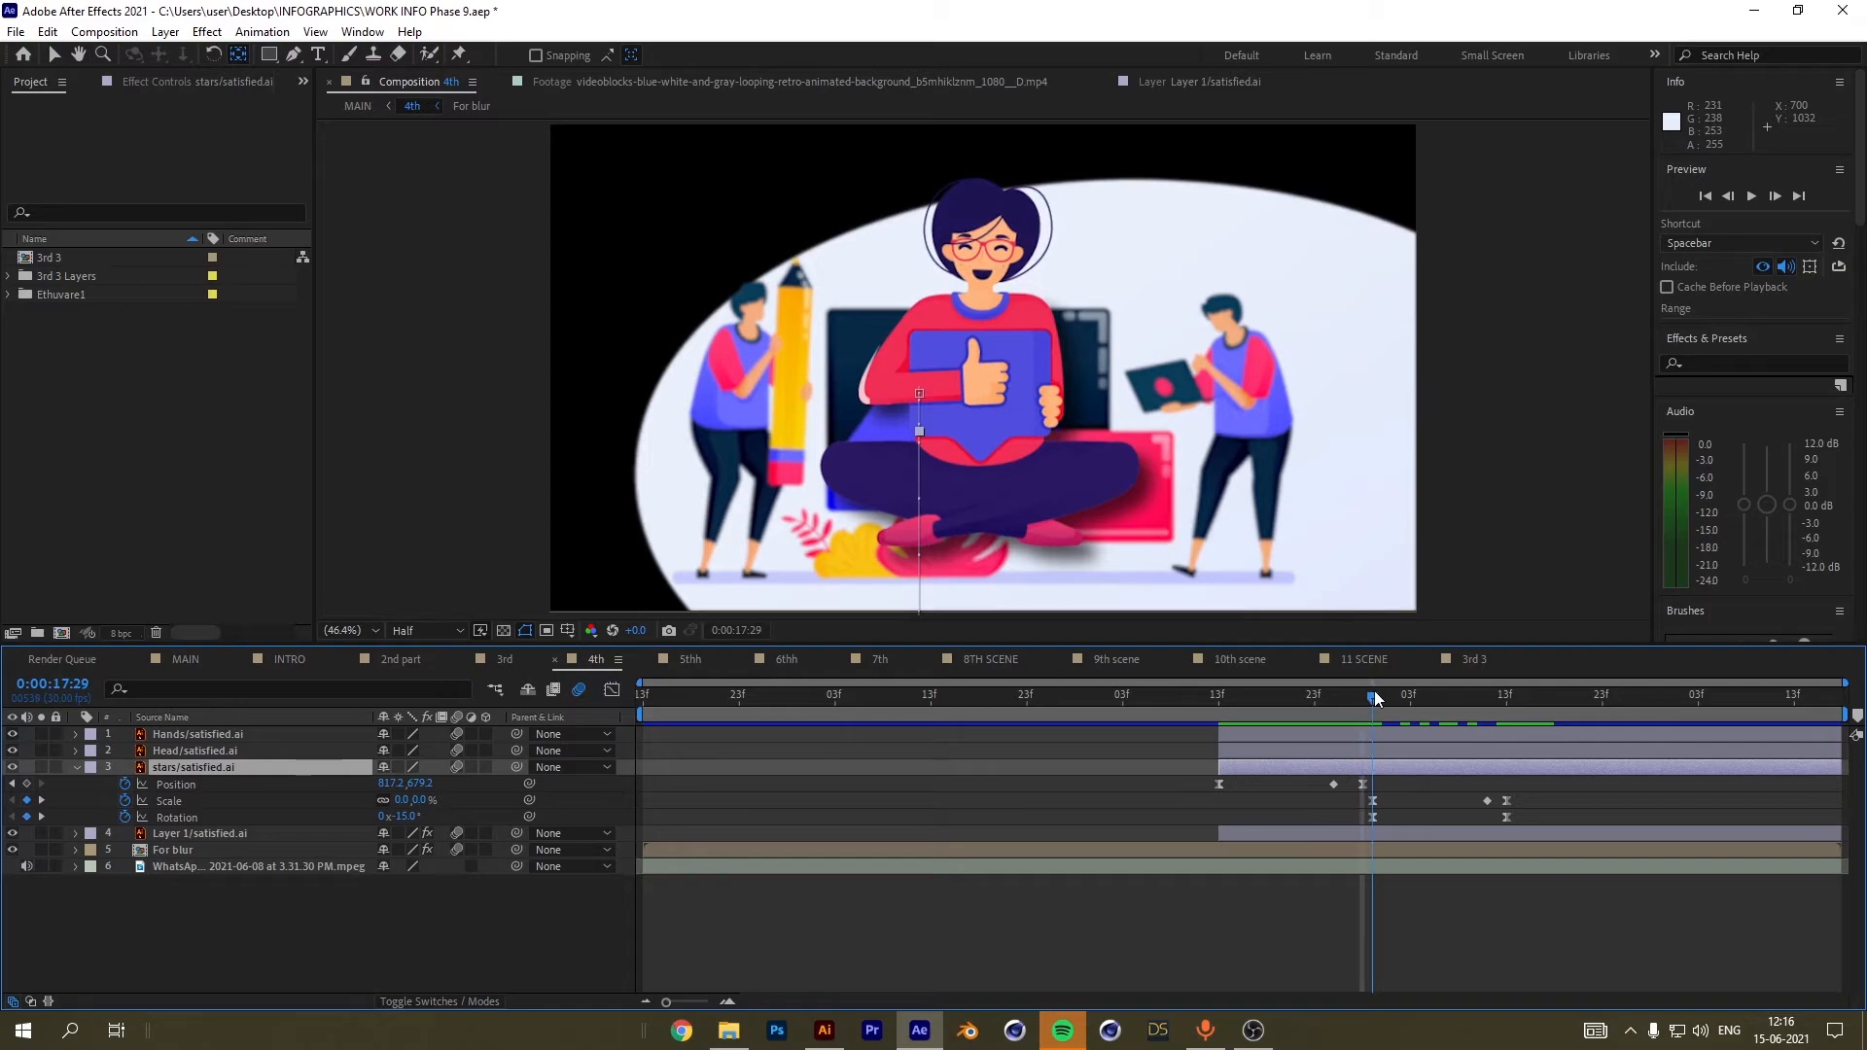
{"action": "left_click", "coordinate": [1374, 690]}
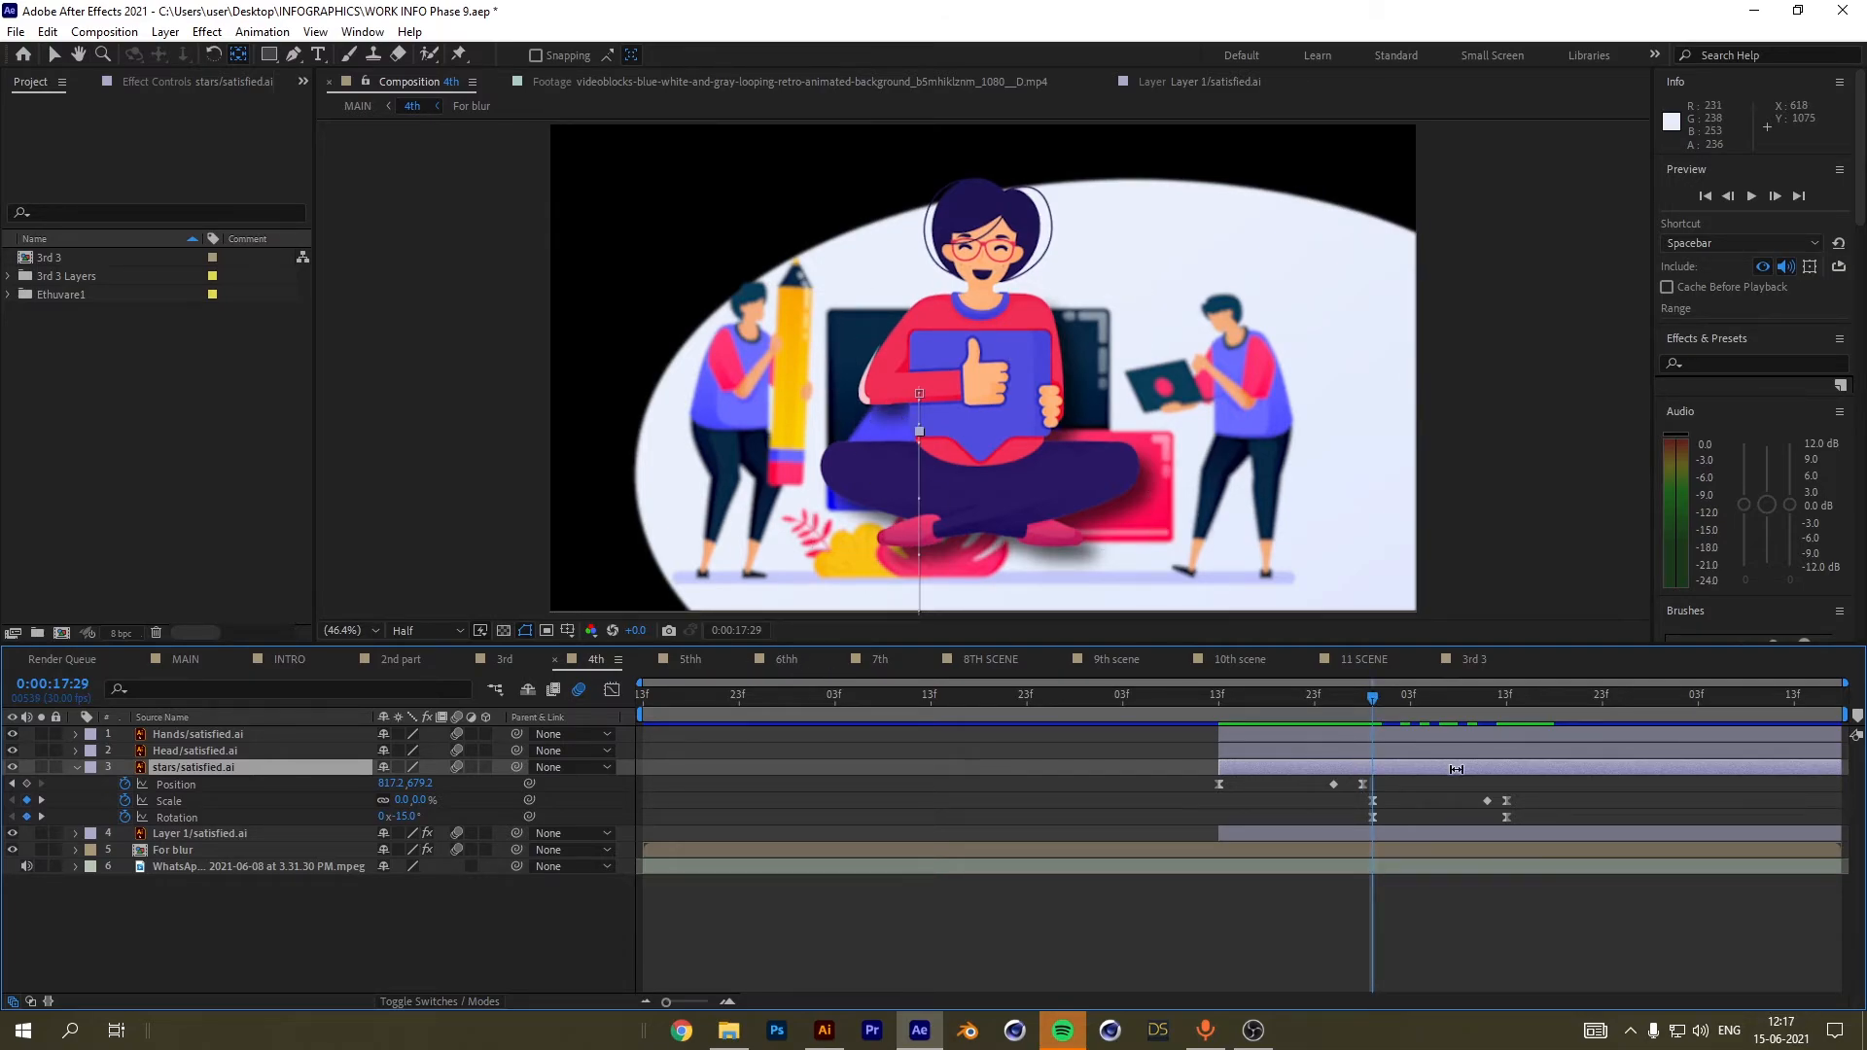
{"action": "left_click_drag", "start_coordinate": [1373, 693], "coordinate": [1476, 697]}
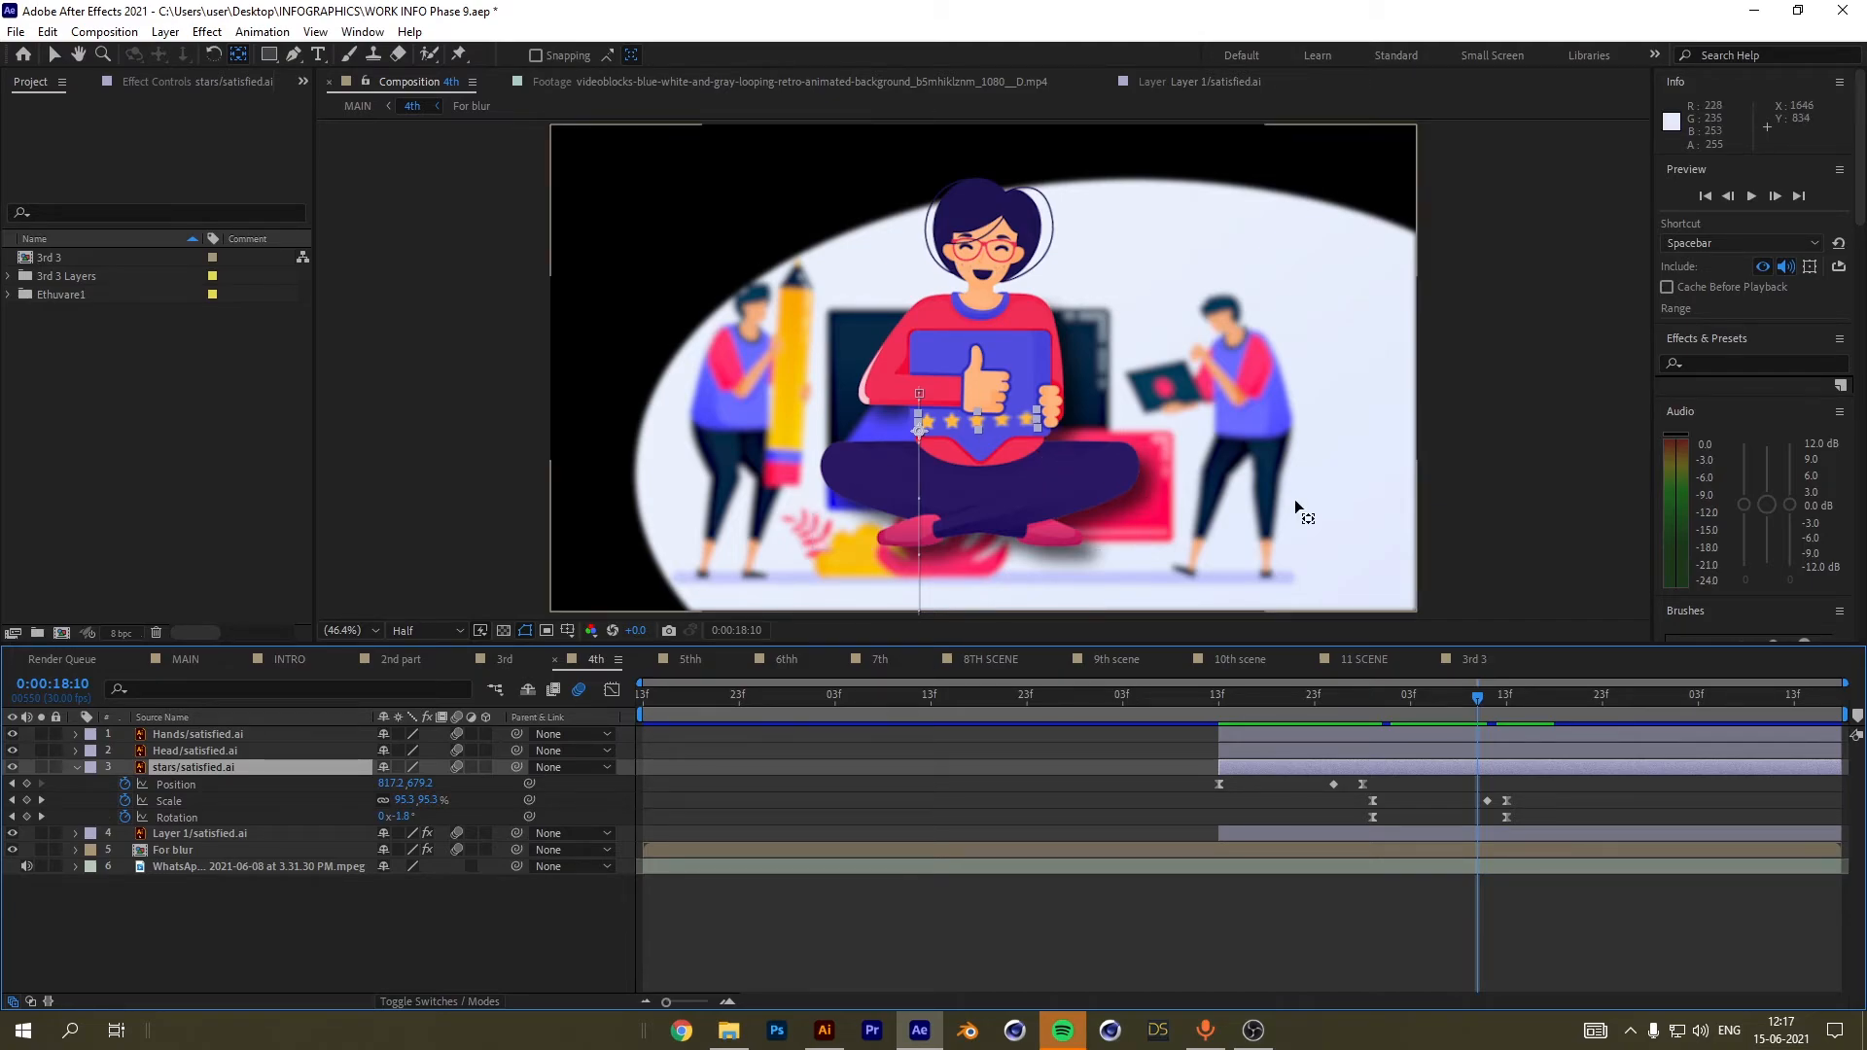
{"action": "left_click_drag", "start_coordinate": [1477, 698], "coordinate": [1367, 732]}
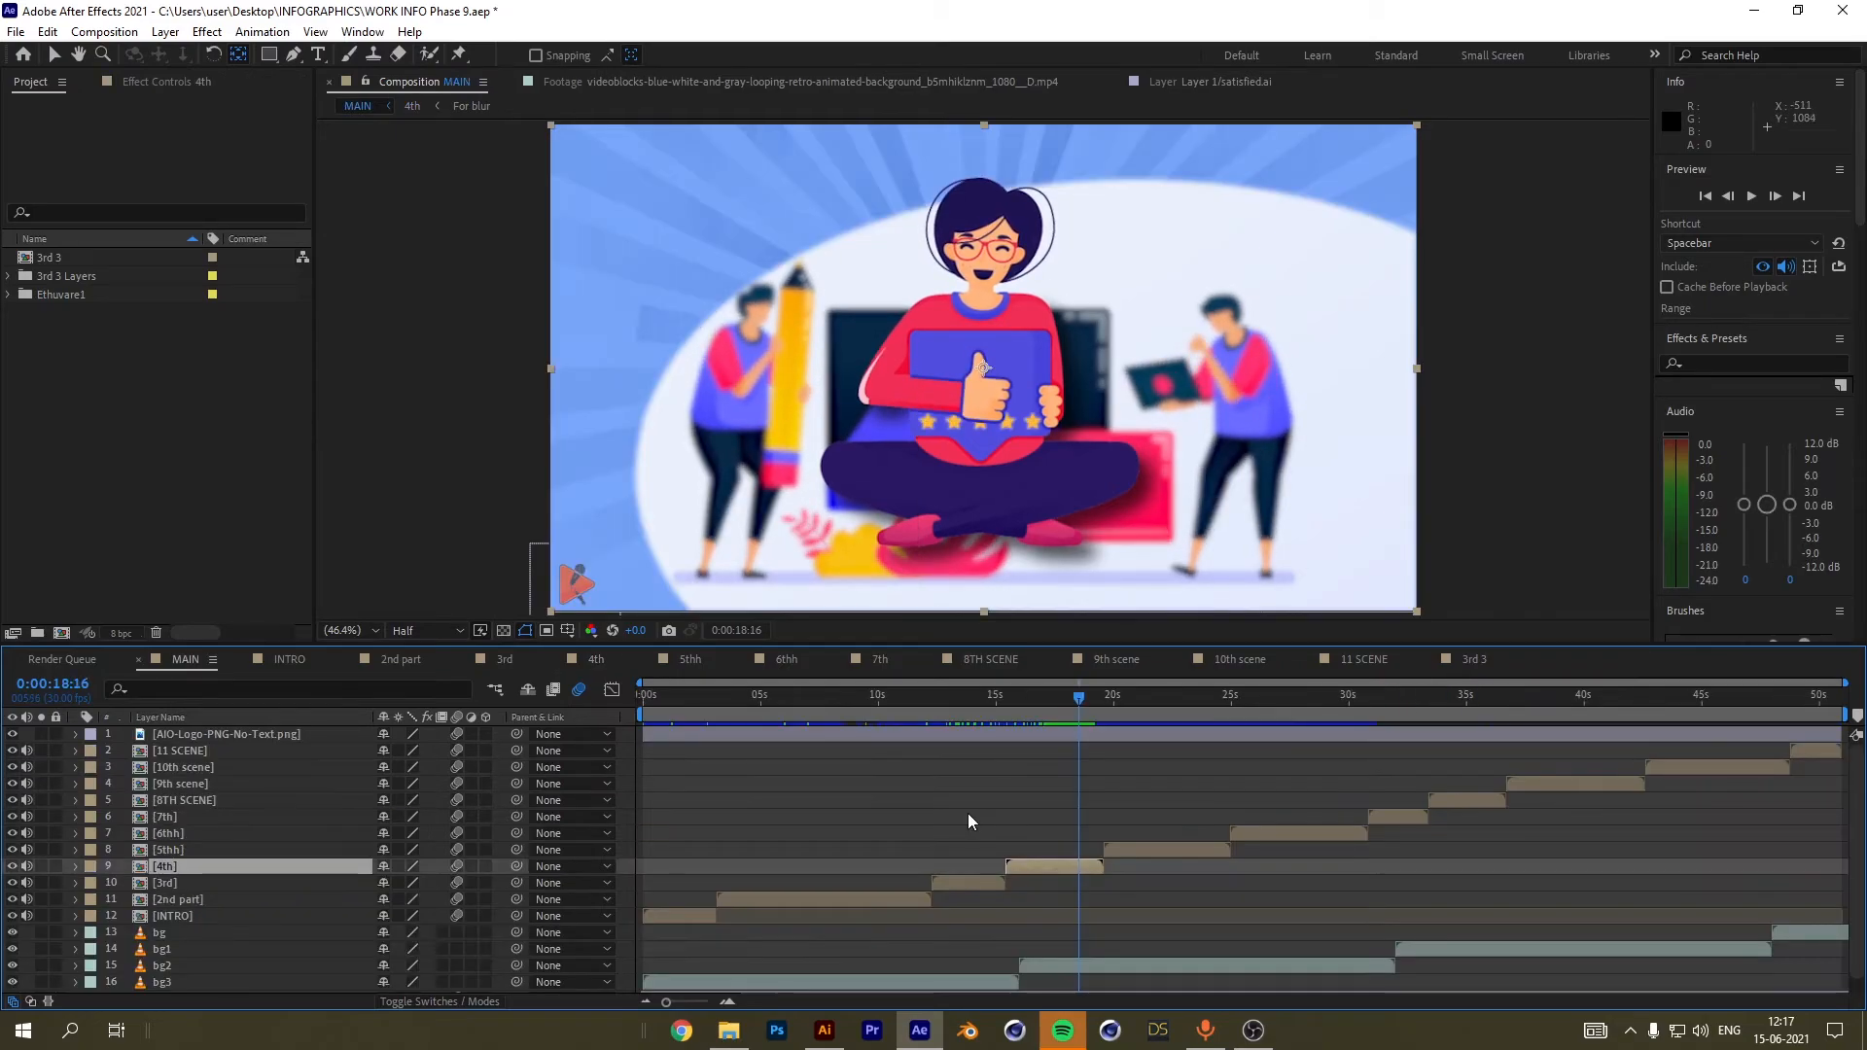
Go to the fifth scene in MAIN, open its 5thh composition and show the wheel 2 layer's Position keyframes.
{"action": "left_click_drag", "start_coordinate": [1113, 694], "coordinate": [1176, 690]}
{"action": "left_click", "coordinate": [1185, 851]}
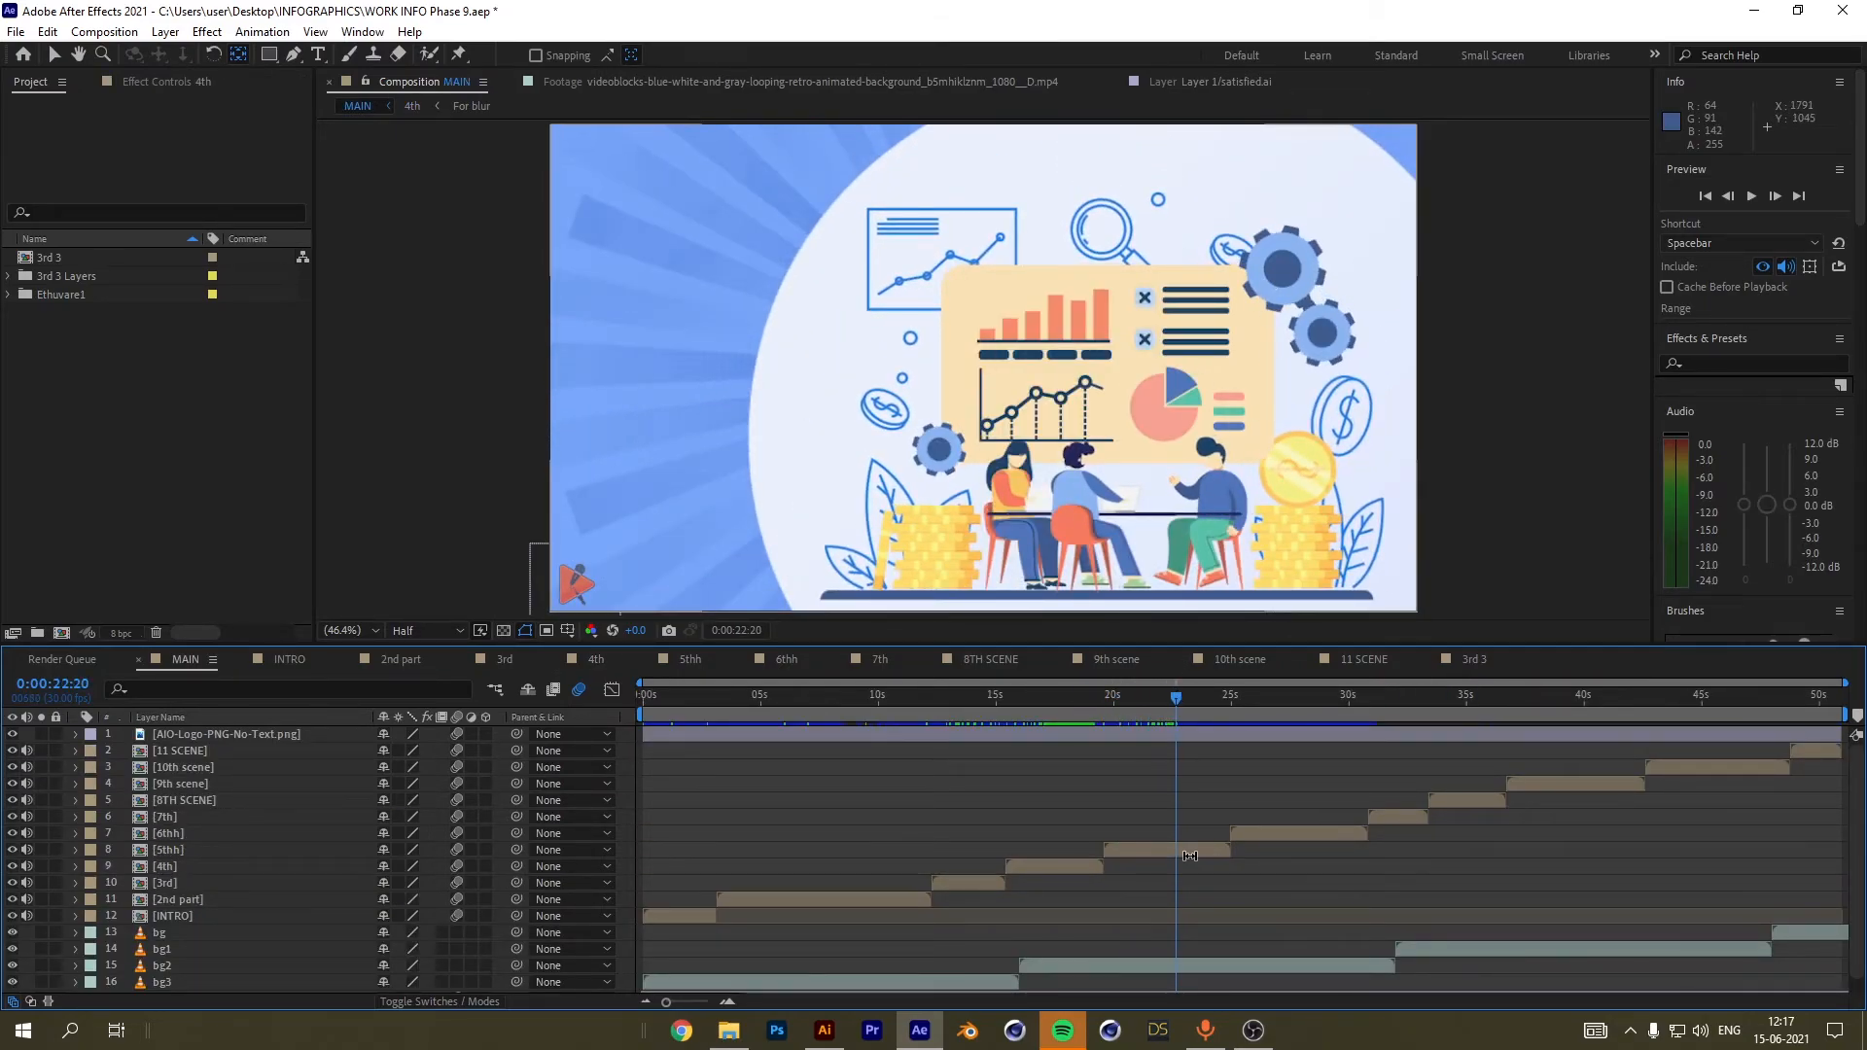
{"action": "double_click", "coordinate": [1143, 855]}
{"action": "left_click", "coordinate": [698, 743]}
{"action": "key", "text": "p"}
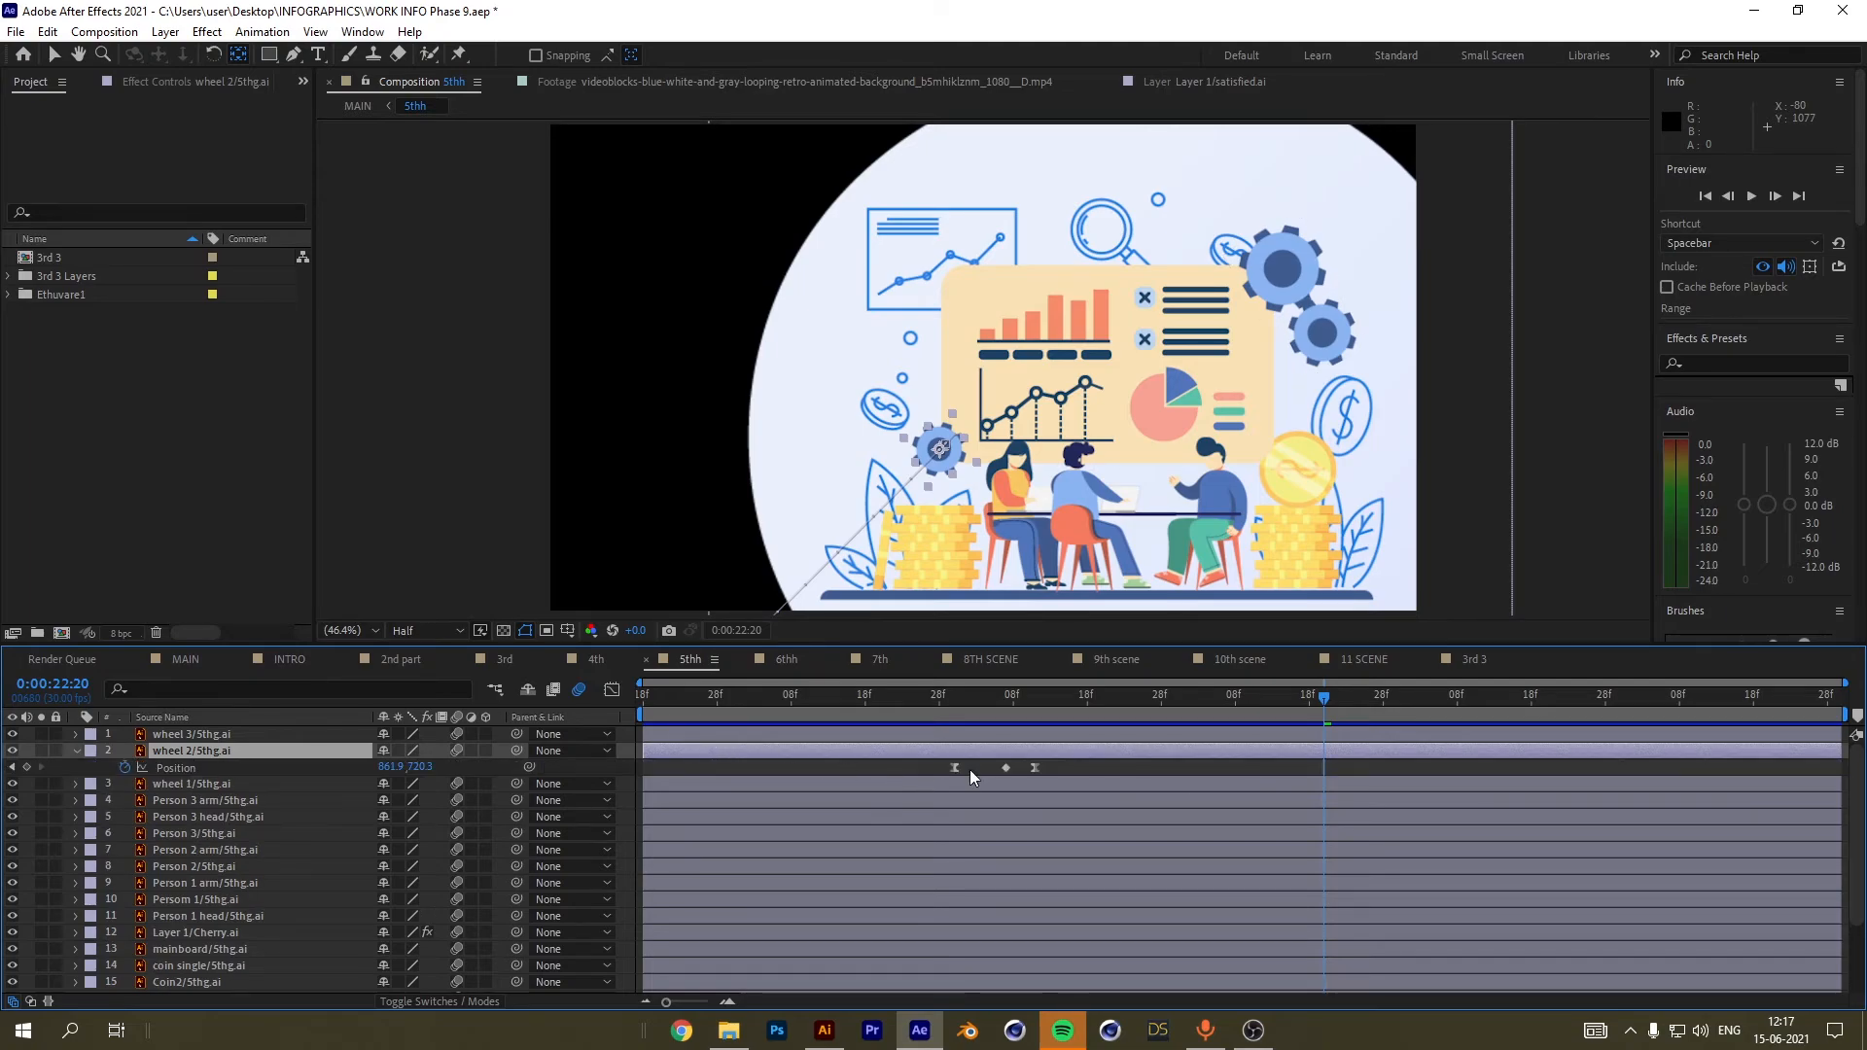
Preview how the wheels enter and turn in the 5thh composition from 0:00:20:26.
{"action": "left_click_drag", "start_coordinate": [900, 685], "coordinate": [925, 809]}
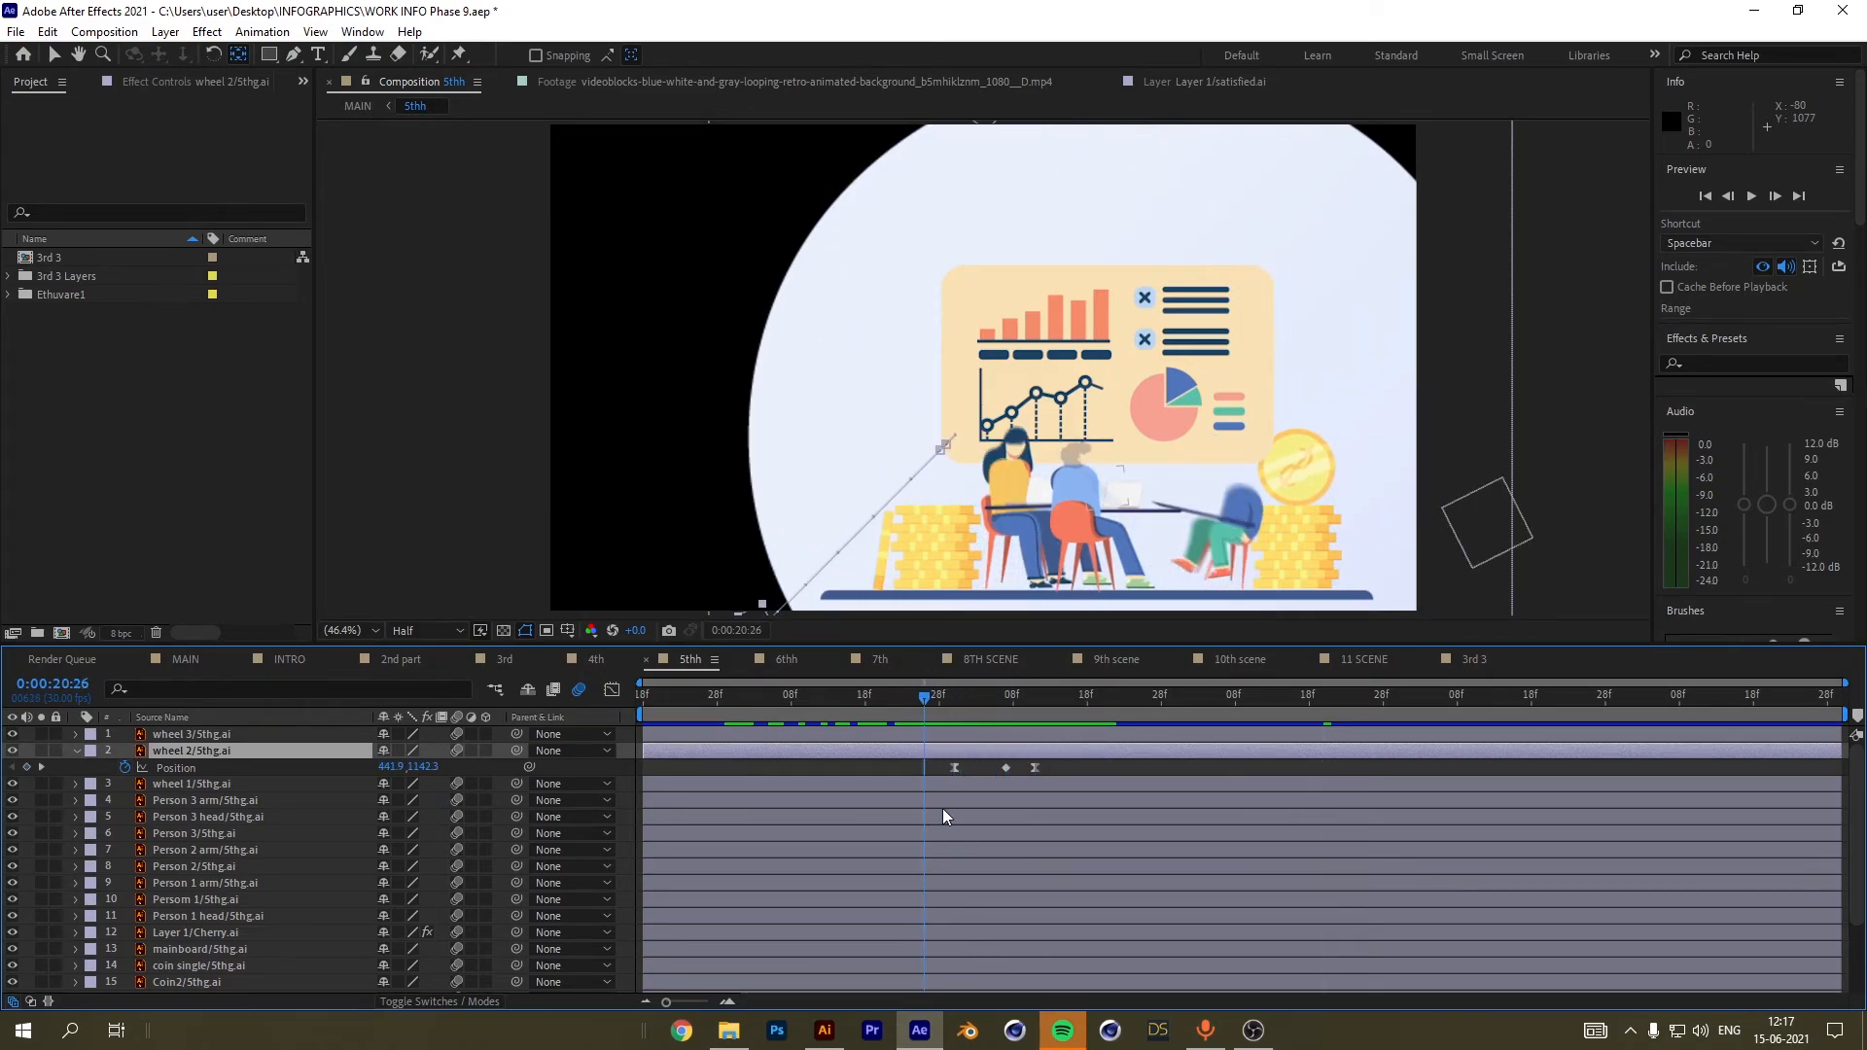
{"action": "key", "text": "space"}
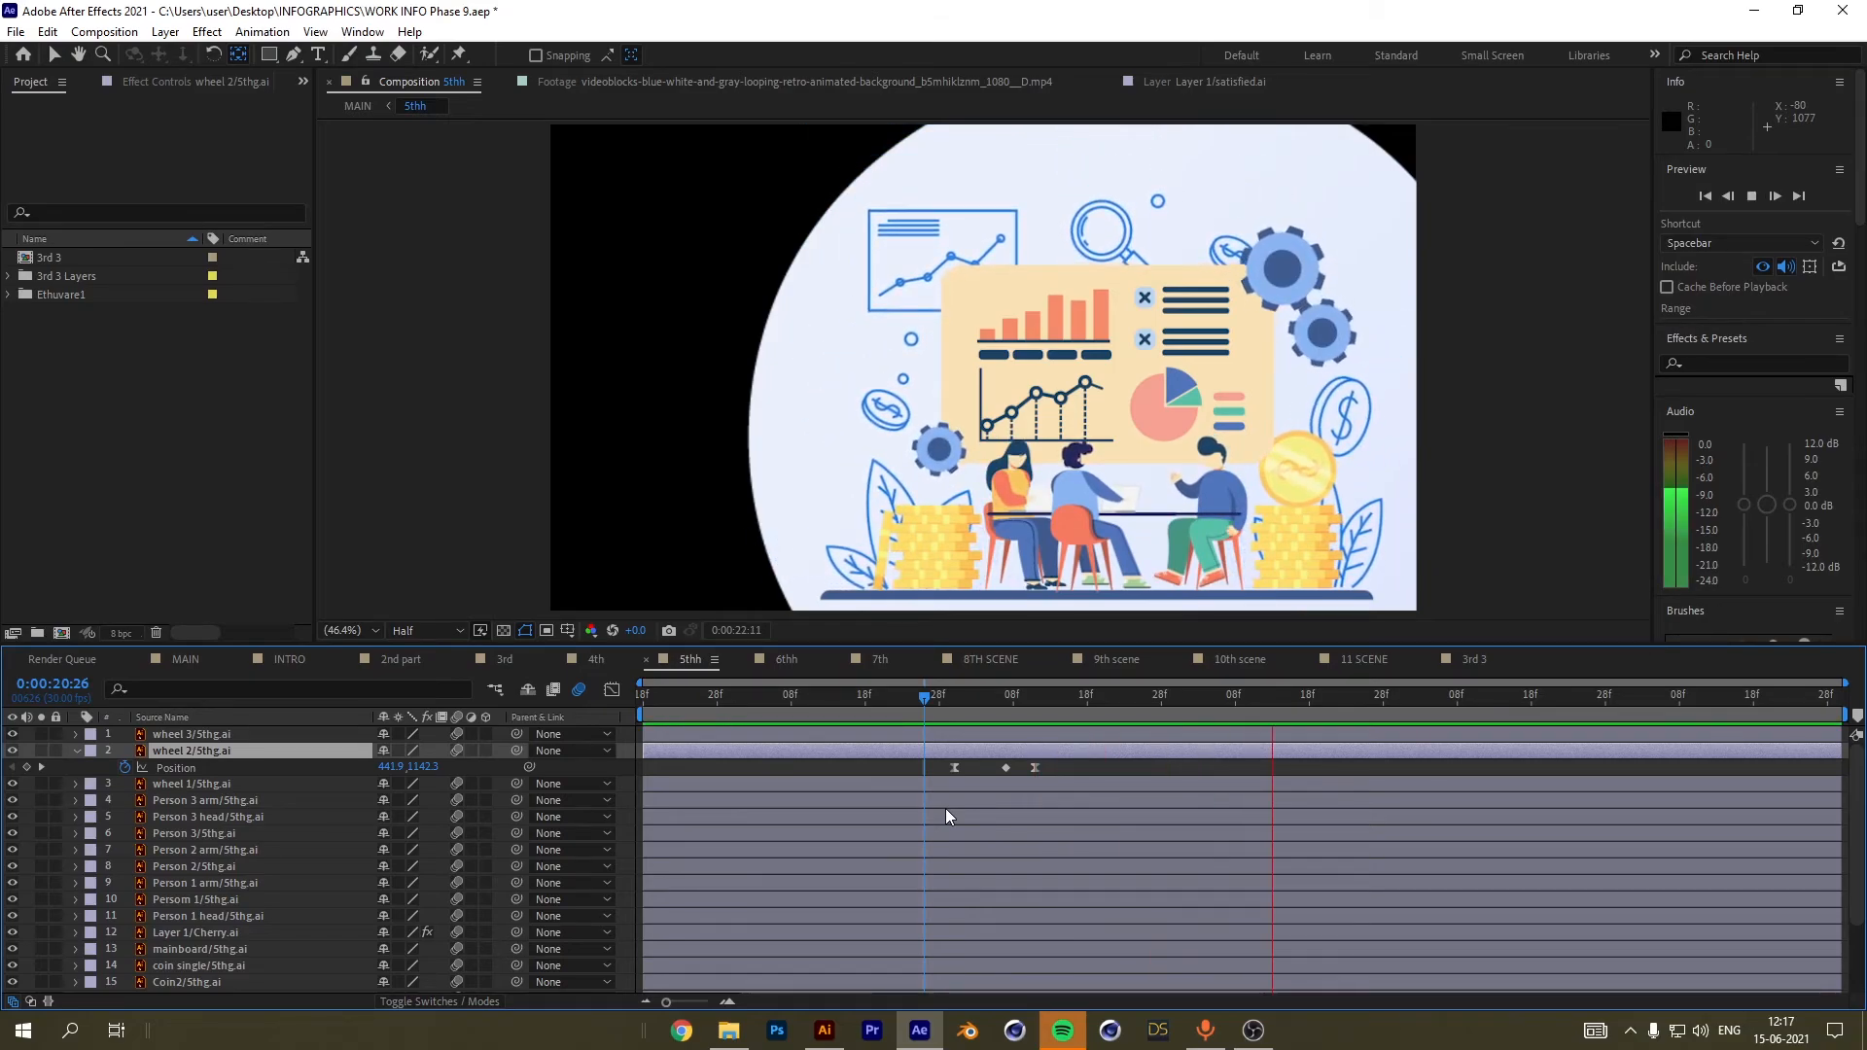
{"action": "key", "text": "space"}
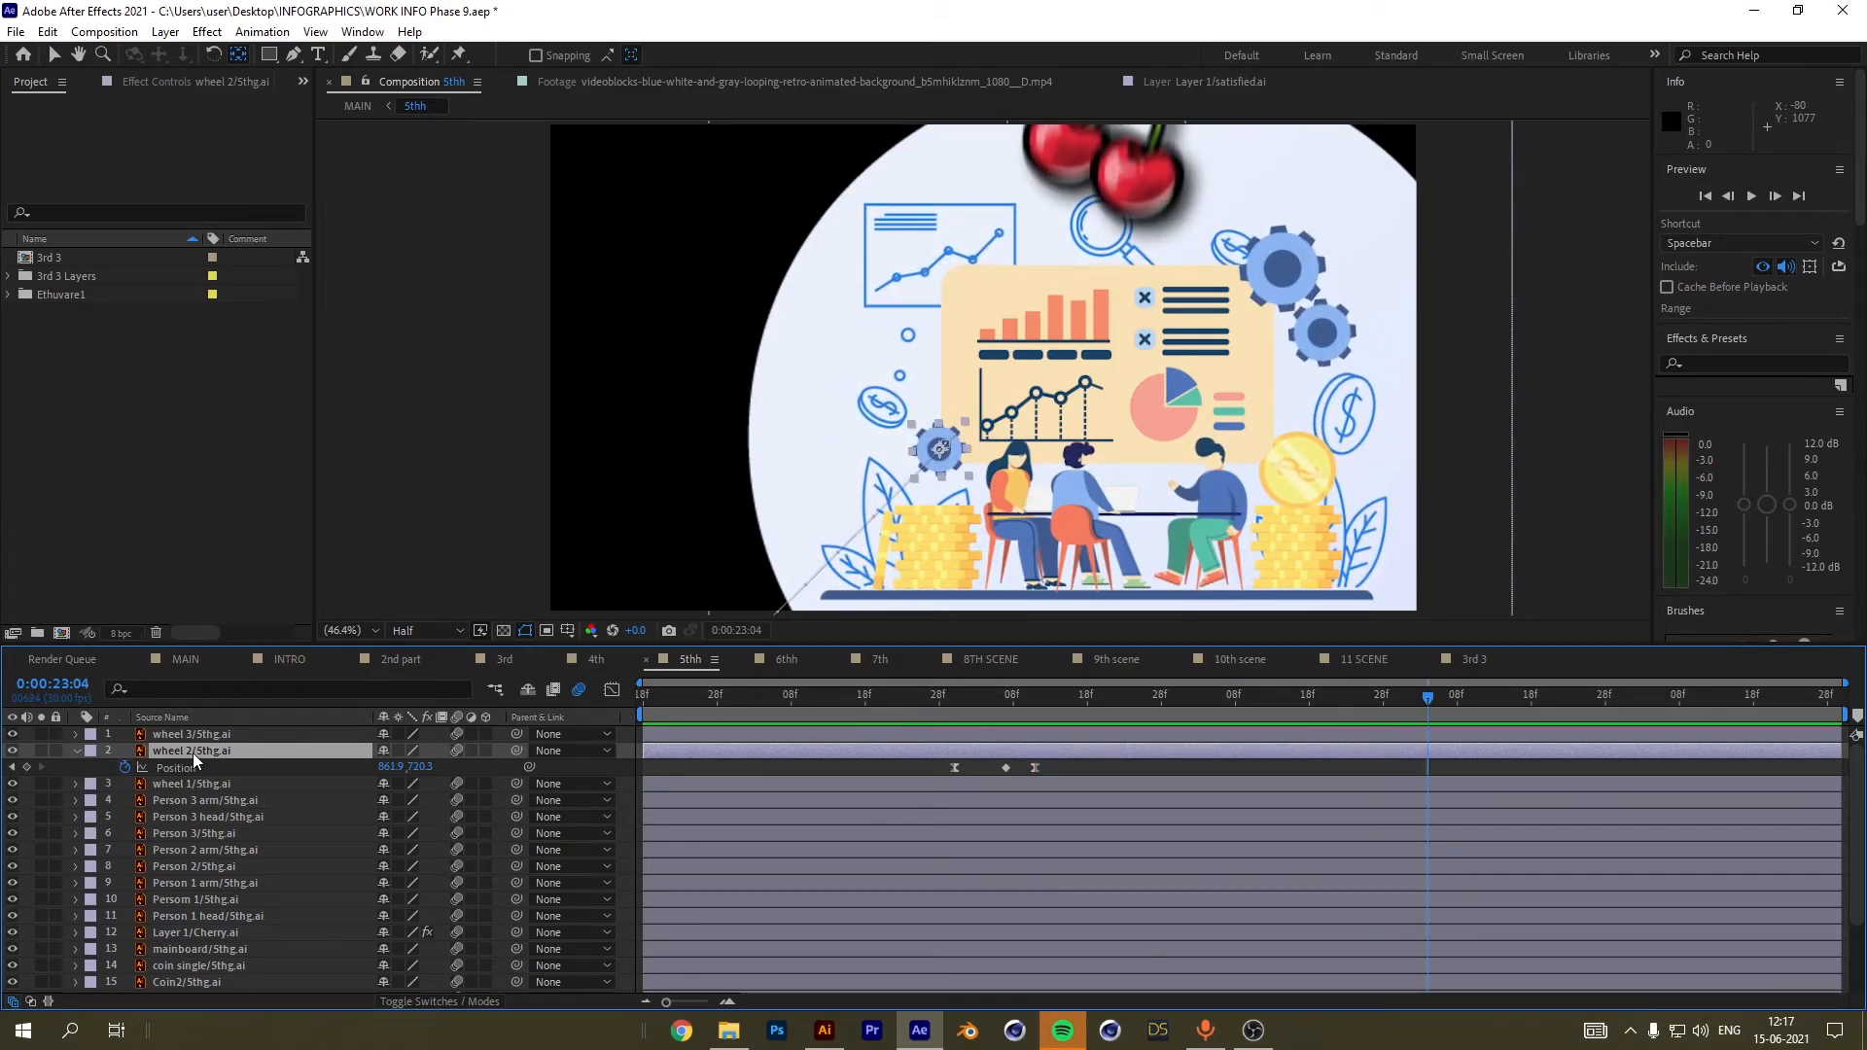
Show wheel 2's Rotation expression and scrub back to 0:00:20:09 to inspect the wheel's rotation.
{"action": "key", "text": "r"}
{"action": "left_click", "coordinate": [110, 769]}
{"action": "left_click", "coordinate": [724, 783]}
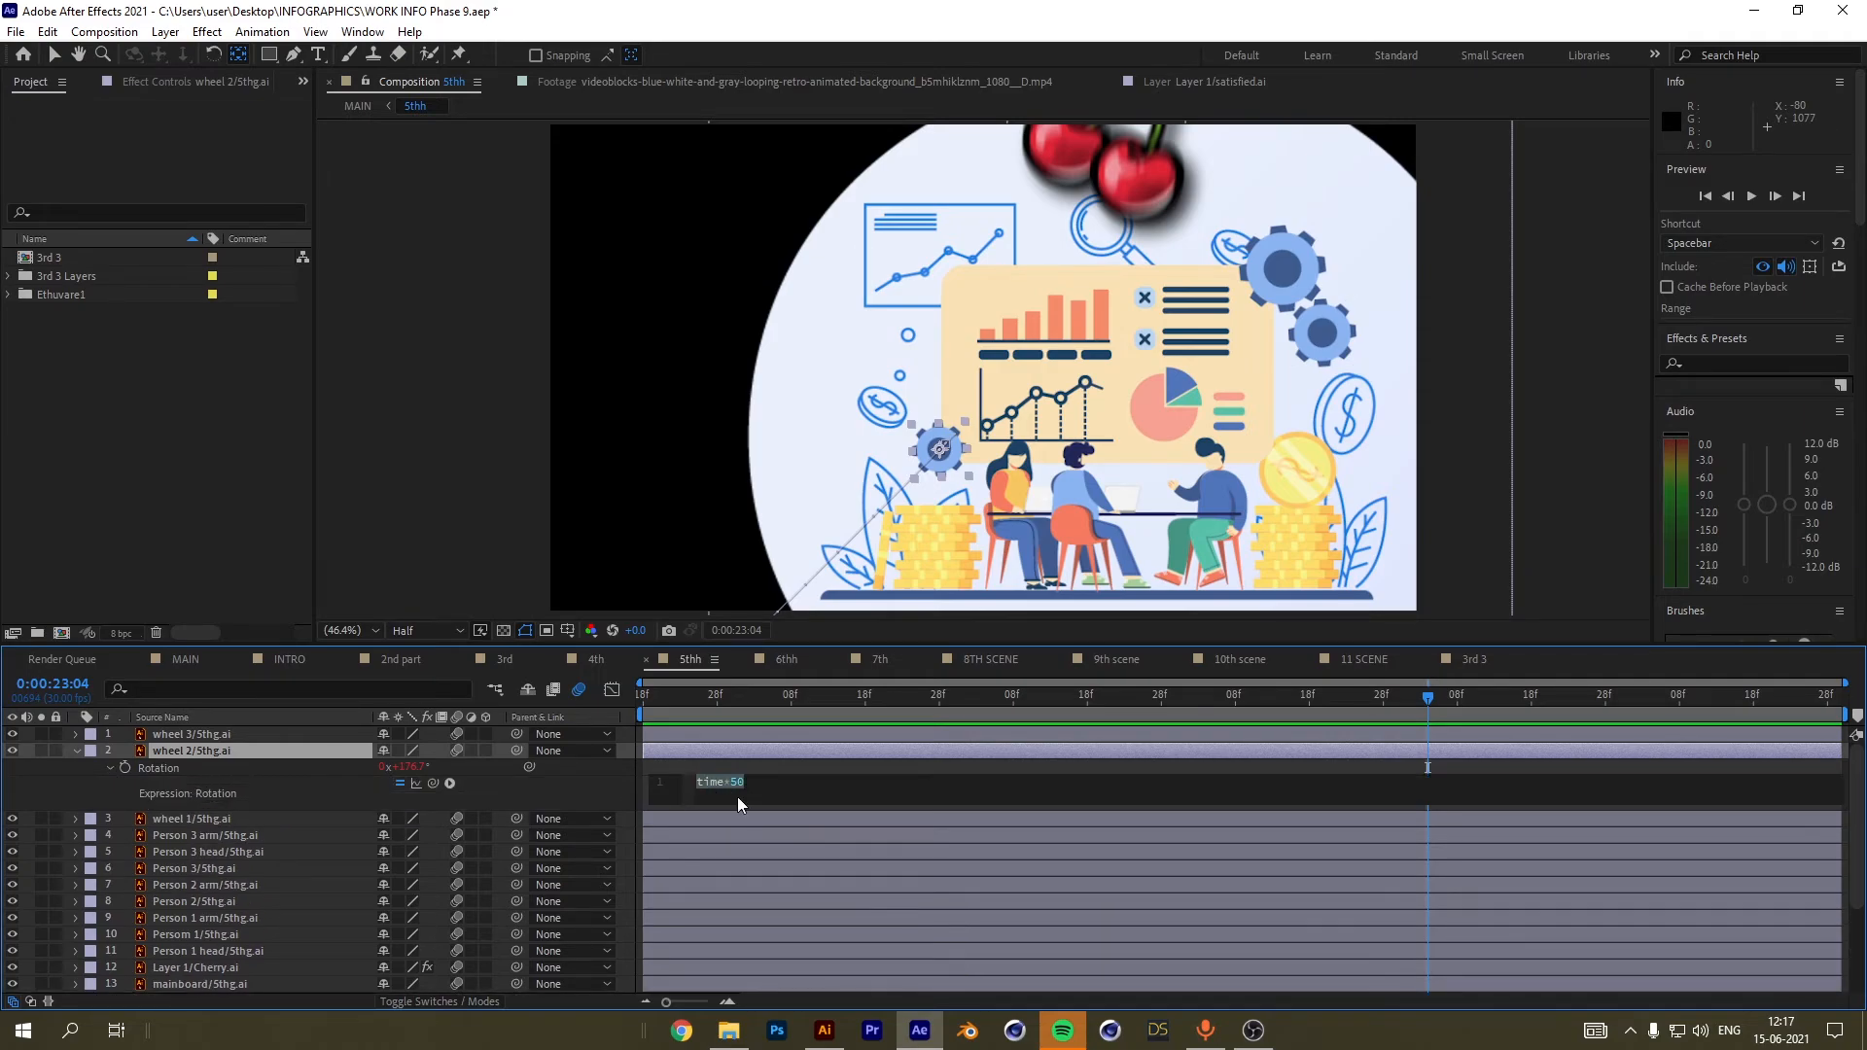
{"action": "left_click", "coordinate": [765, 785]}
{"action": "left_click_drag", "start_coordinate": [1428, 697], "coordinate": [798, 697]}
Change wheel 2's Rotation expression to time*-50 and preview the rotation from the start of the composition.
{"action": "left_click", "coordinate": [718, 790]}
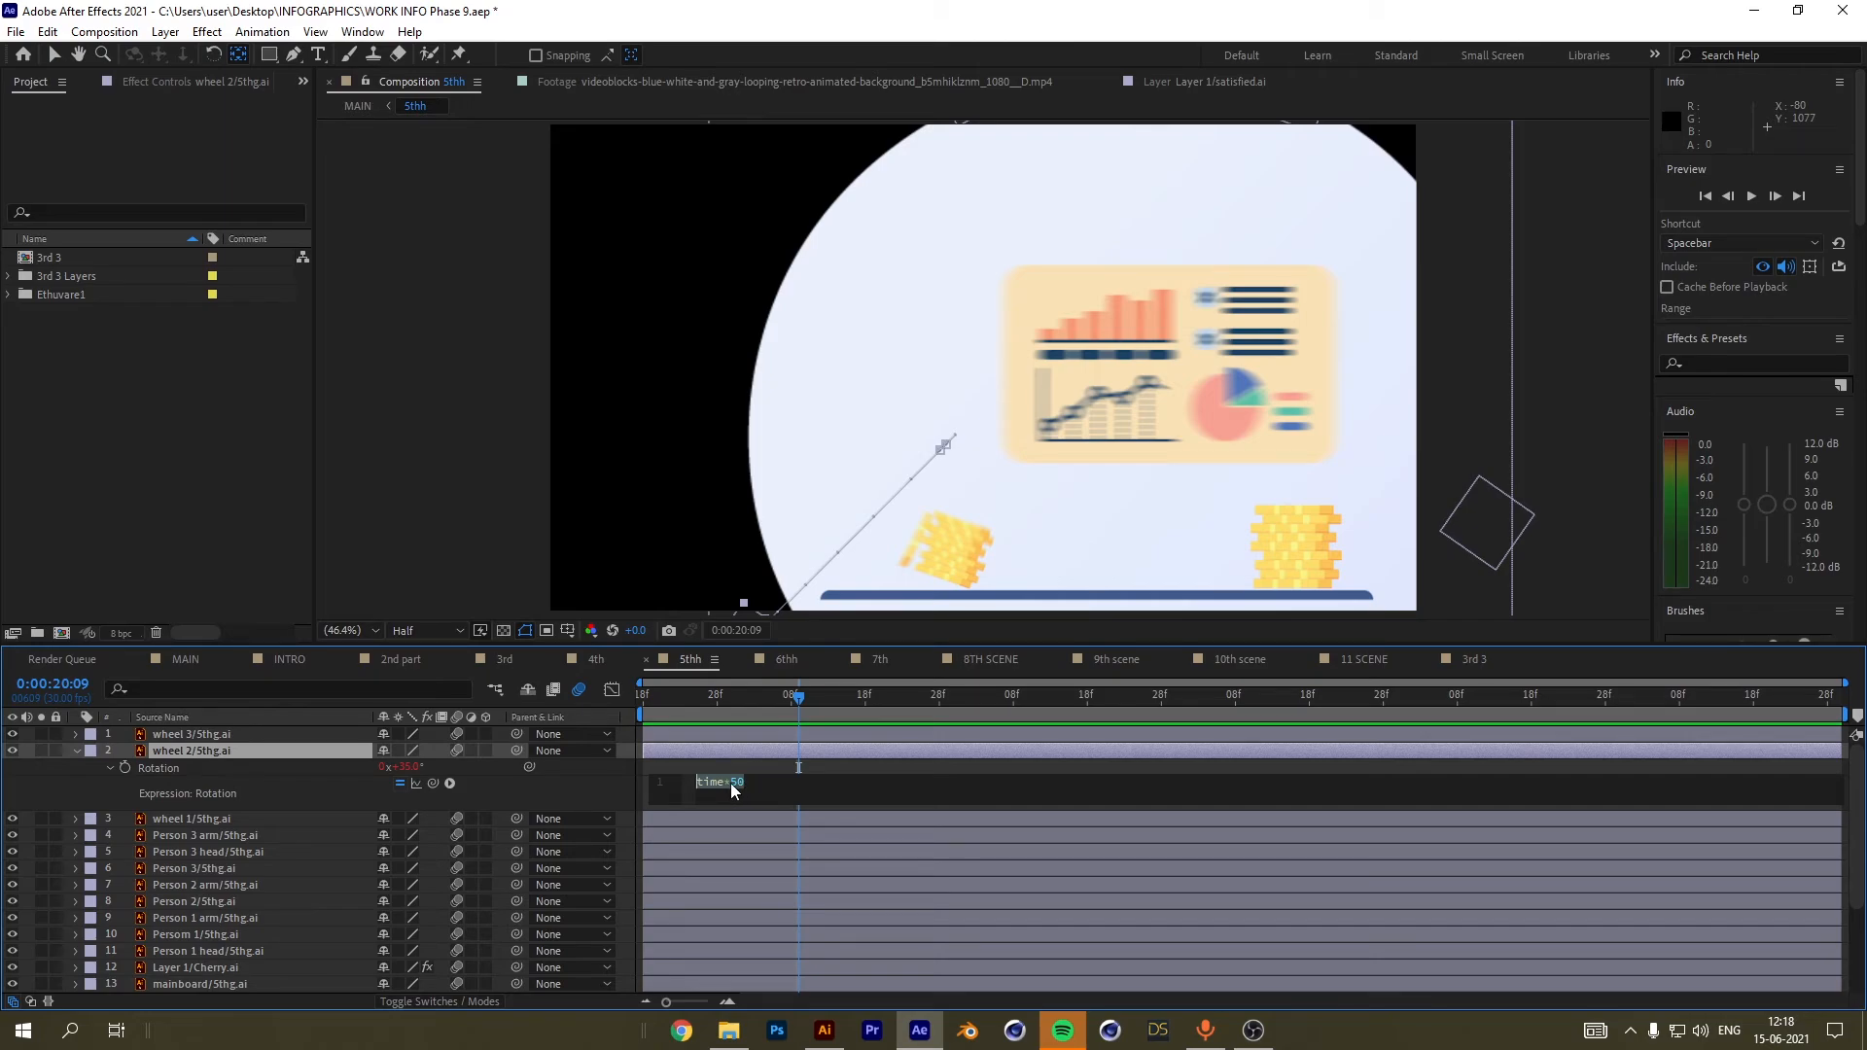
{"action": "left_click", "coordinate": [731, 783]}
{"action": "left_click_drag", "start_coordinate": [814, 700], "coordinate": [622, 731]}
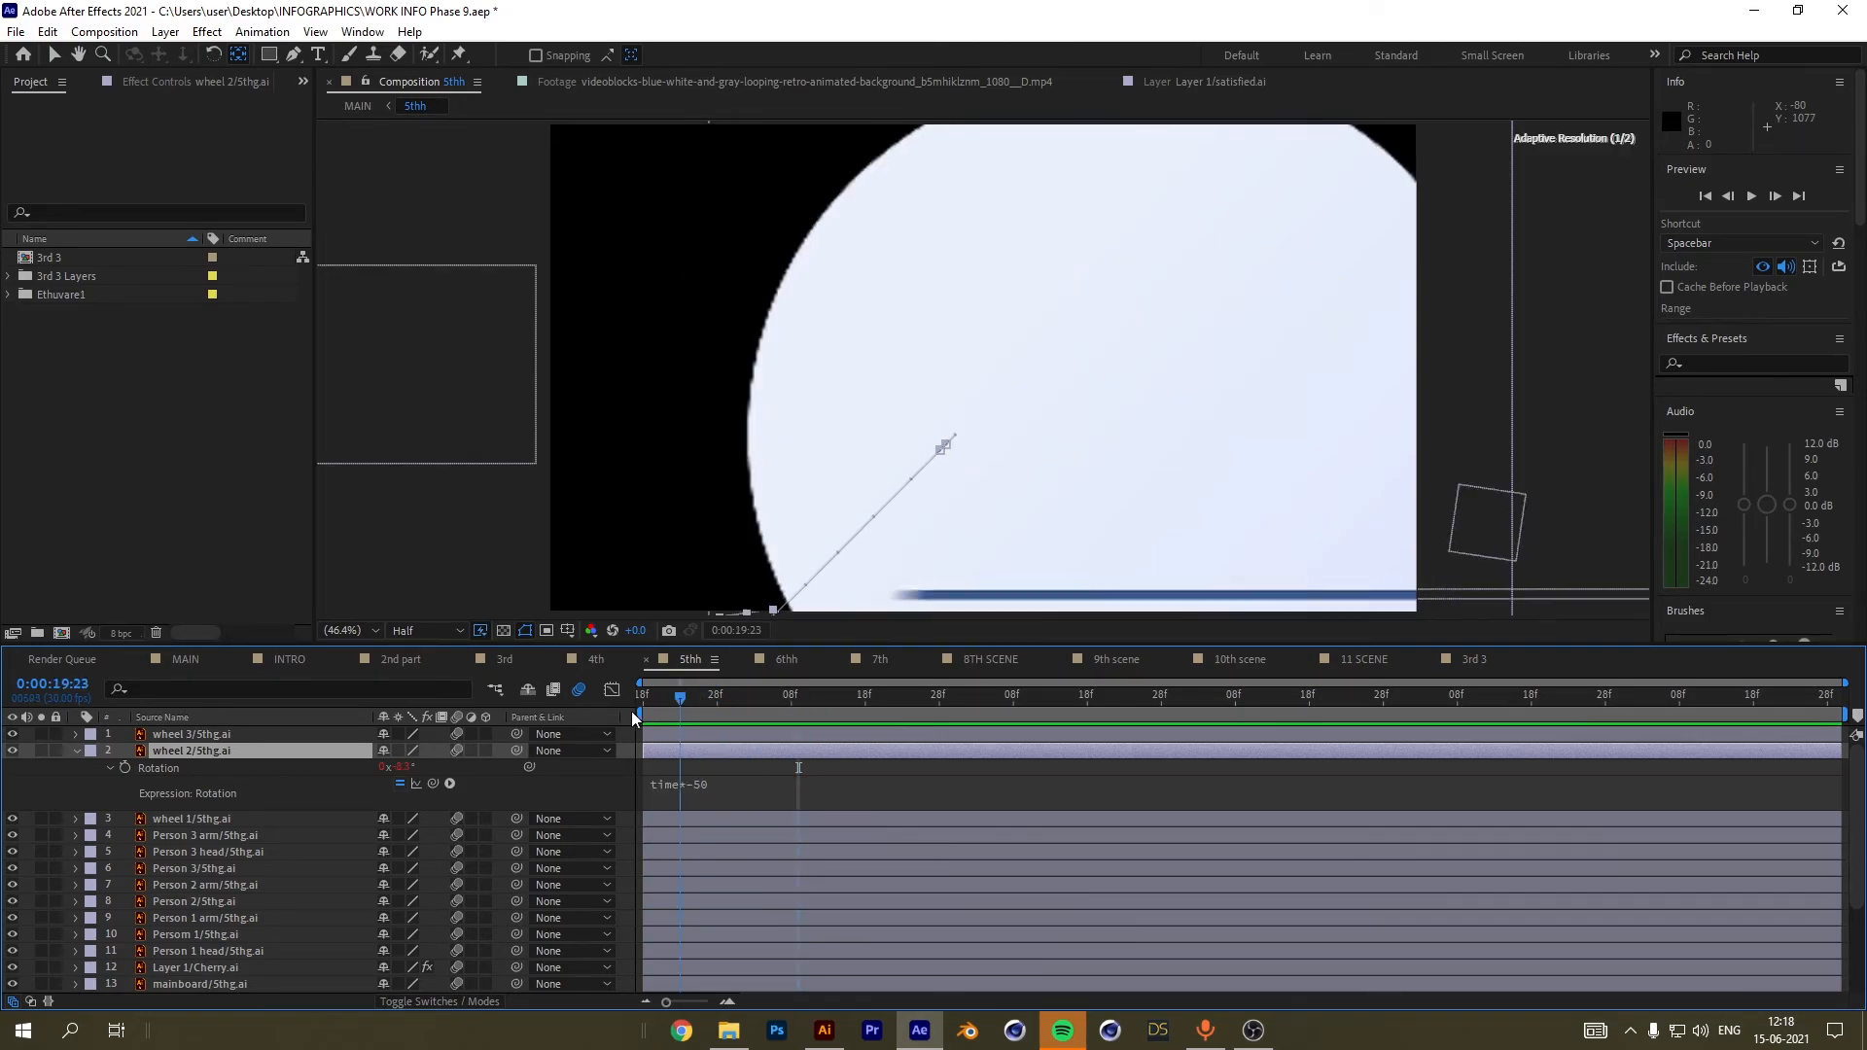
{"action": "key", "text": "space"}
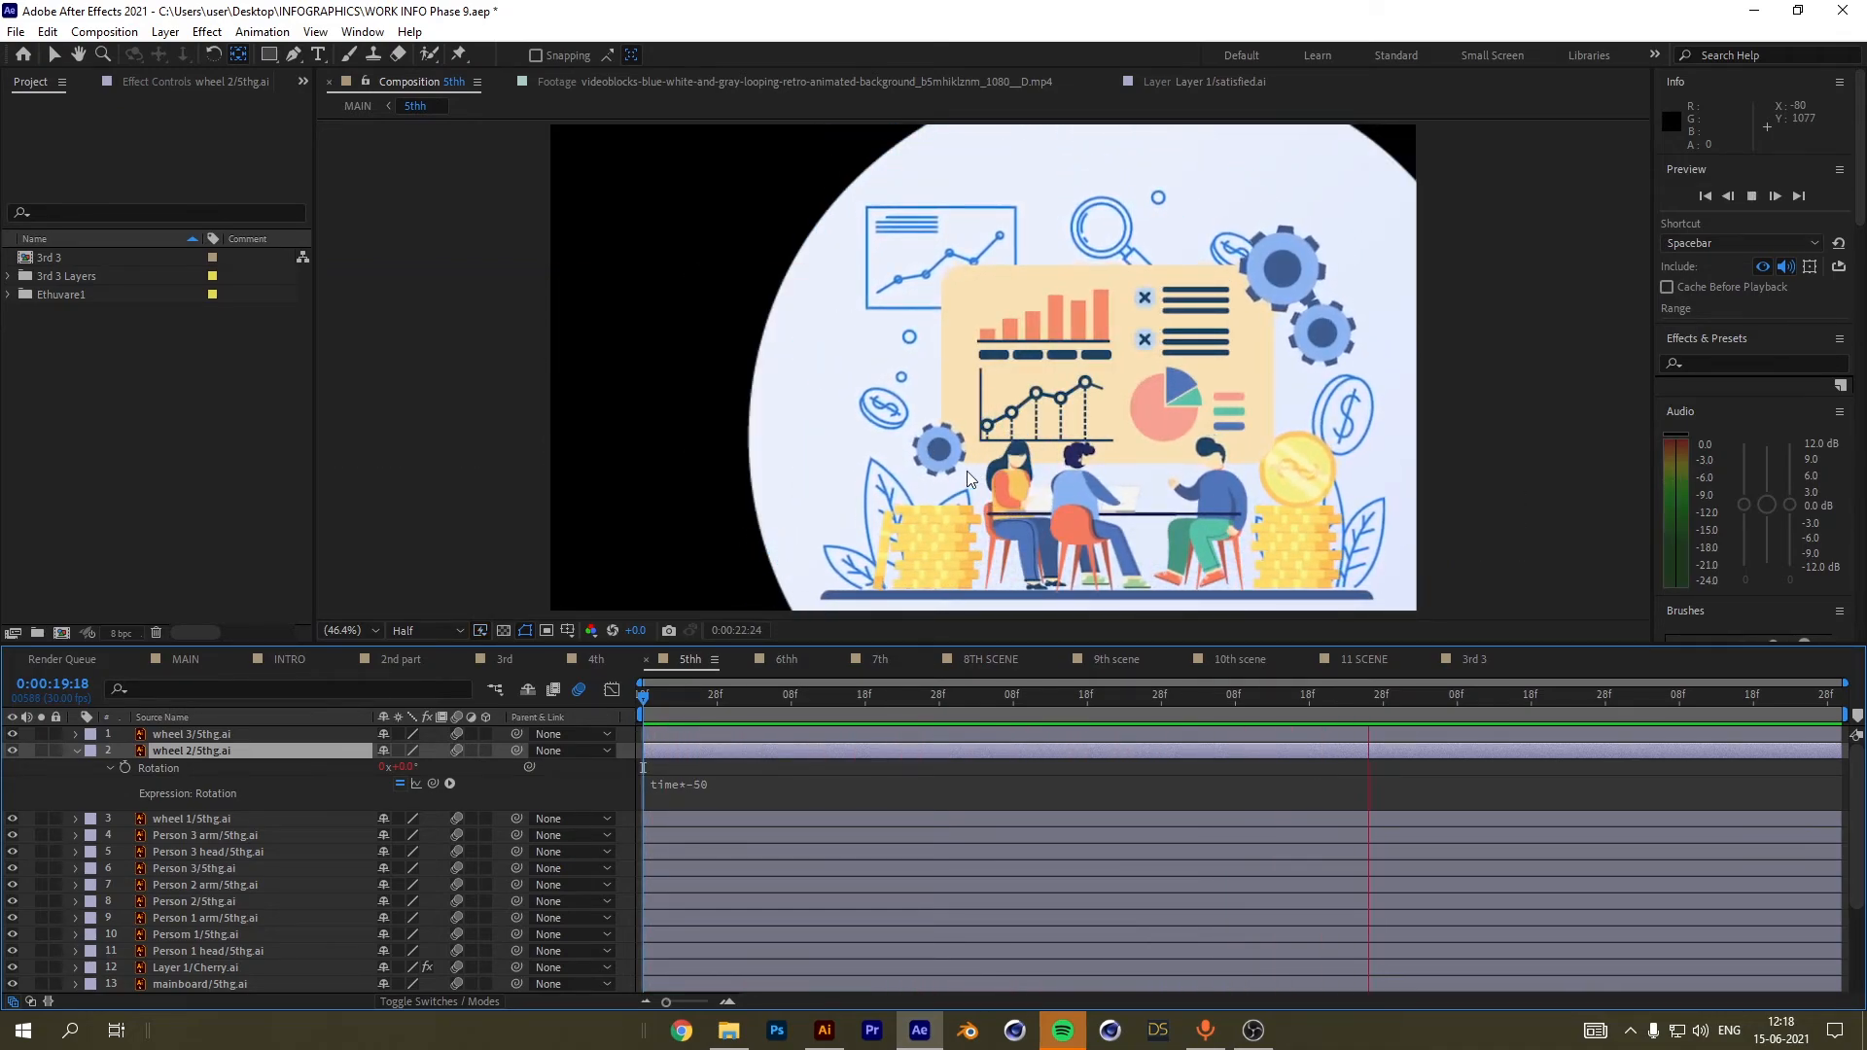
{"action": "key", "text": "space"}
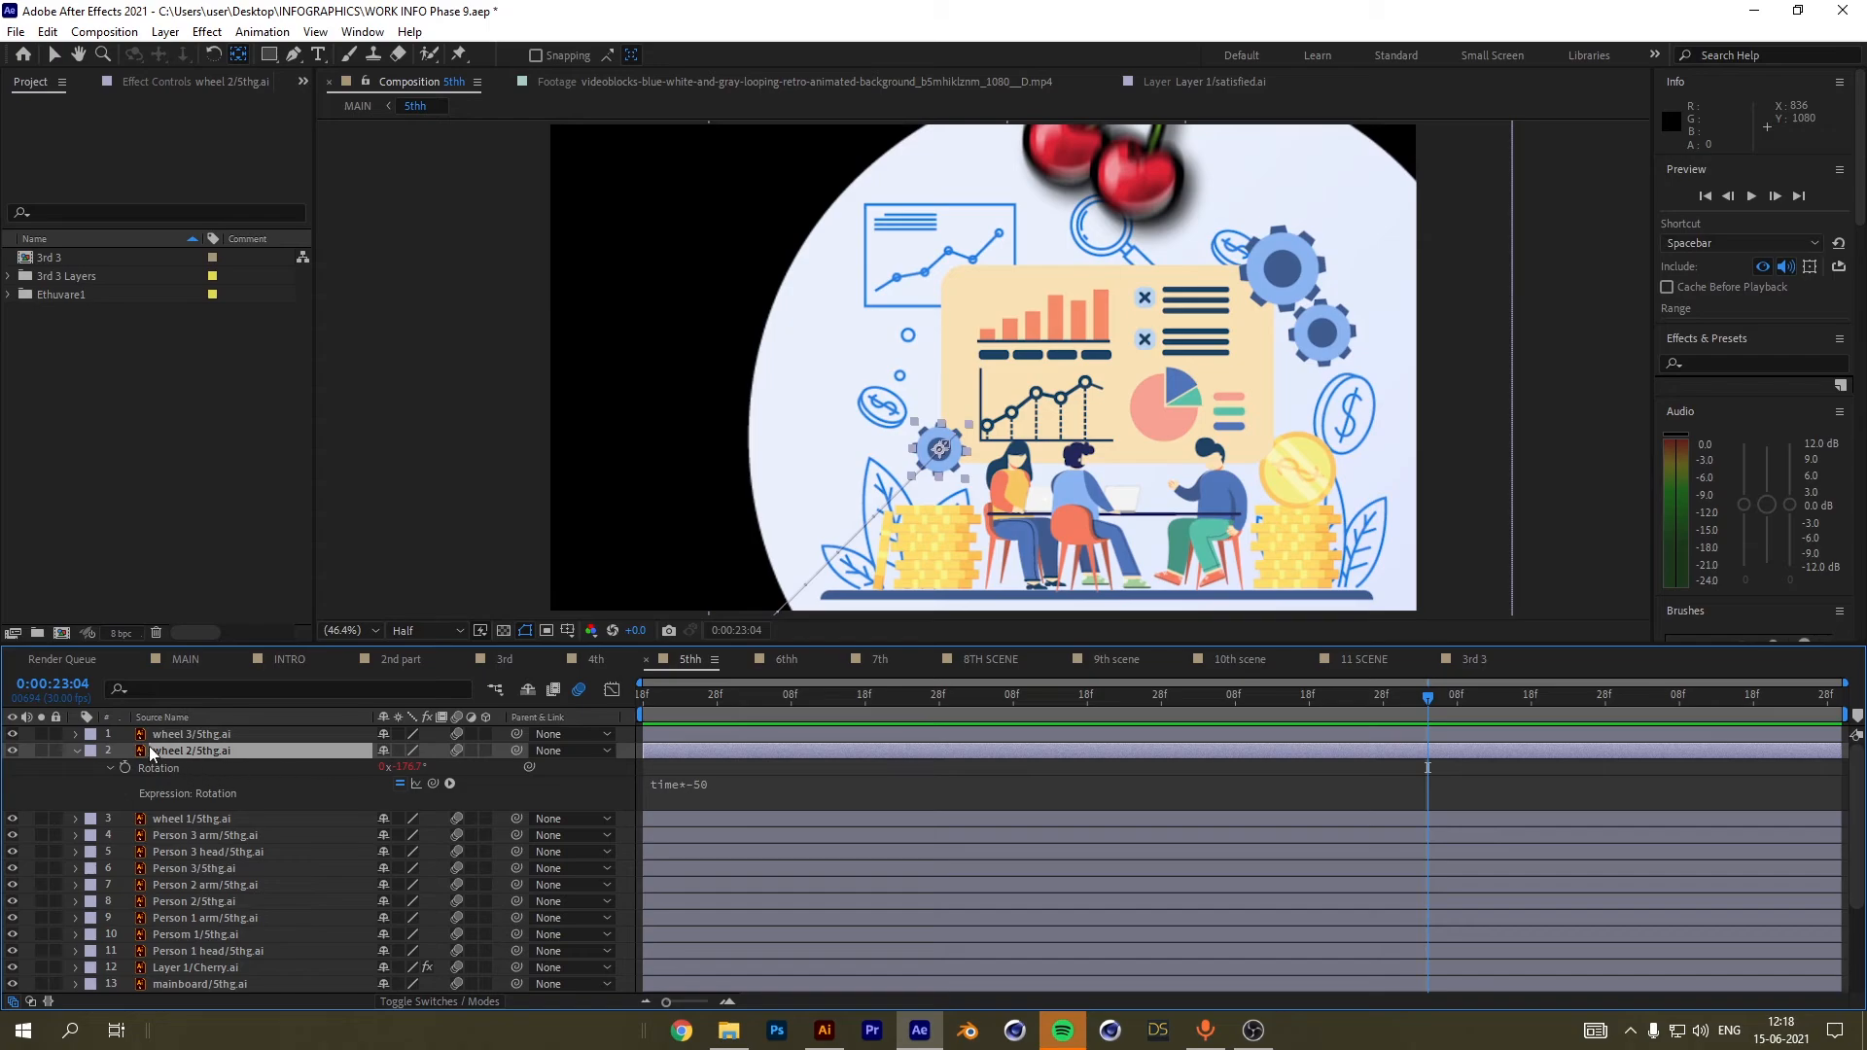
Show wheel 3's Rotation expression and examine how it drives the large gear beside the chart board.
{"action": "left_click", "coordinate": [167, 735]}
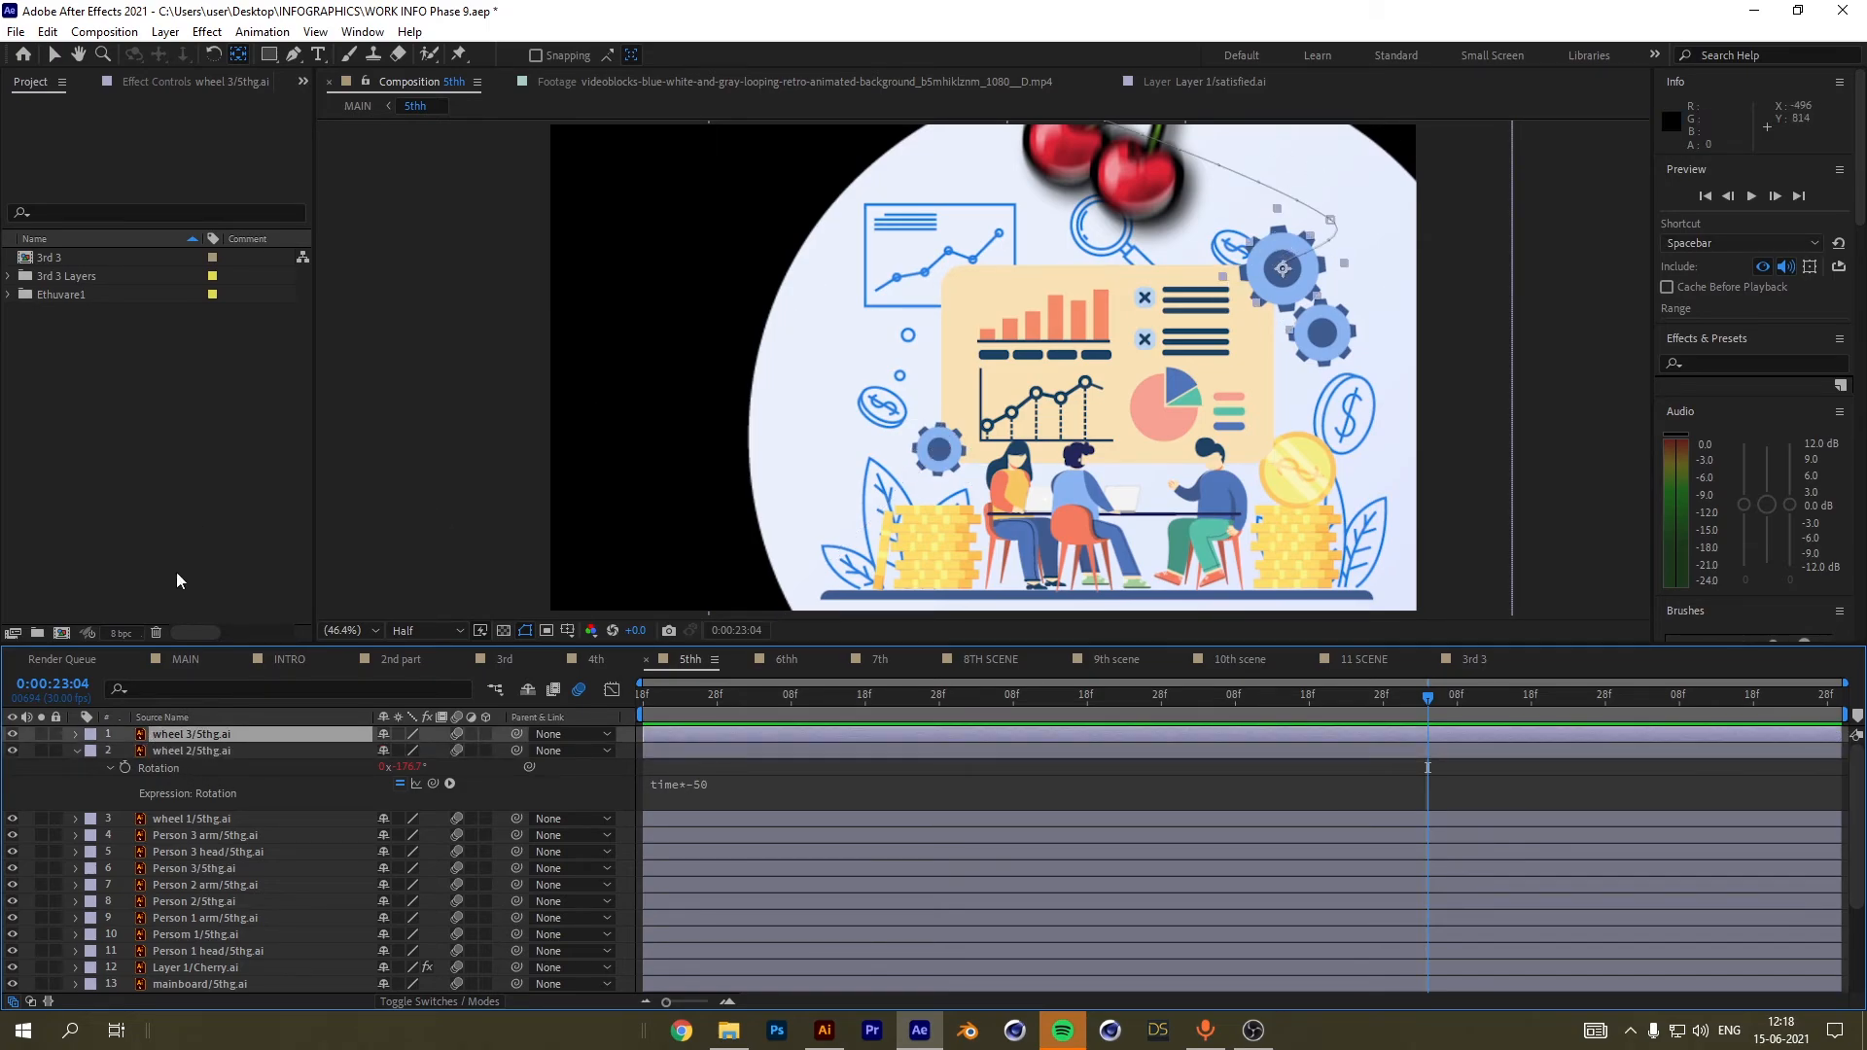
{"action": "key", "text": "r"}
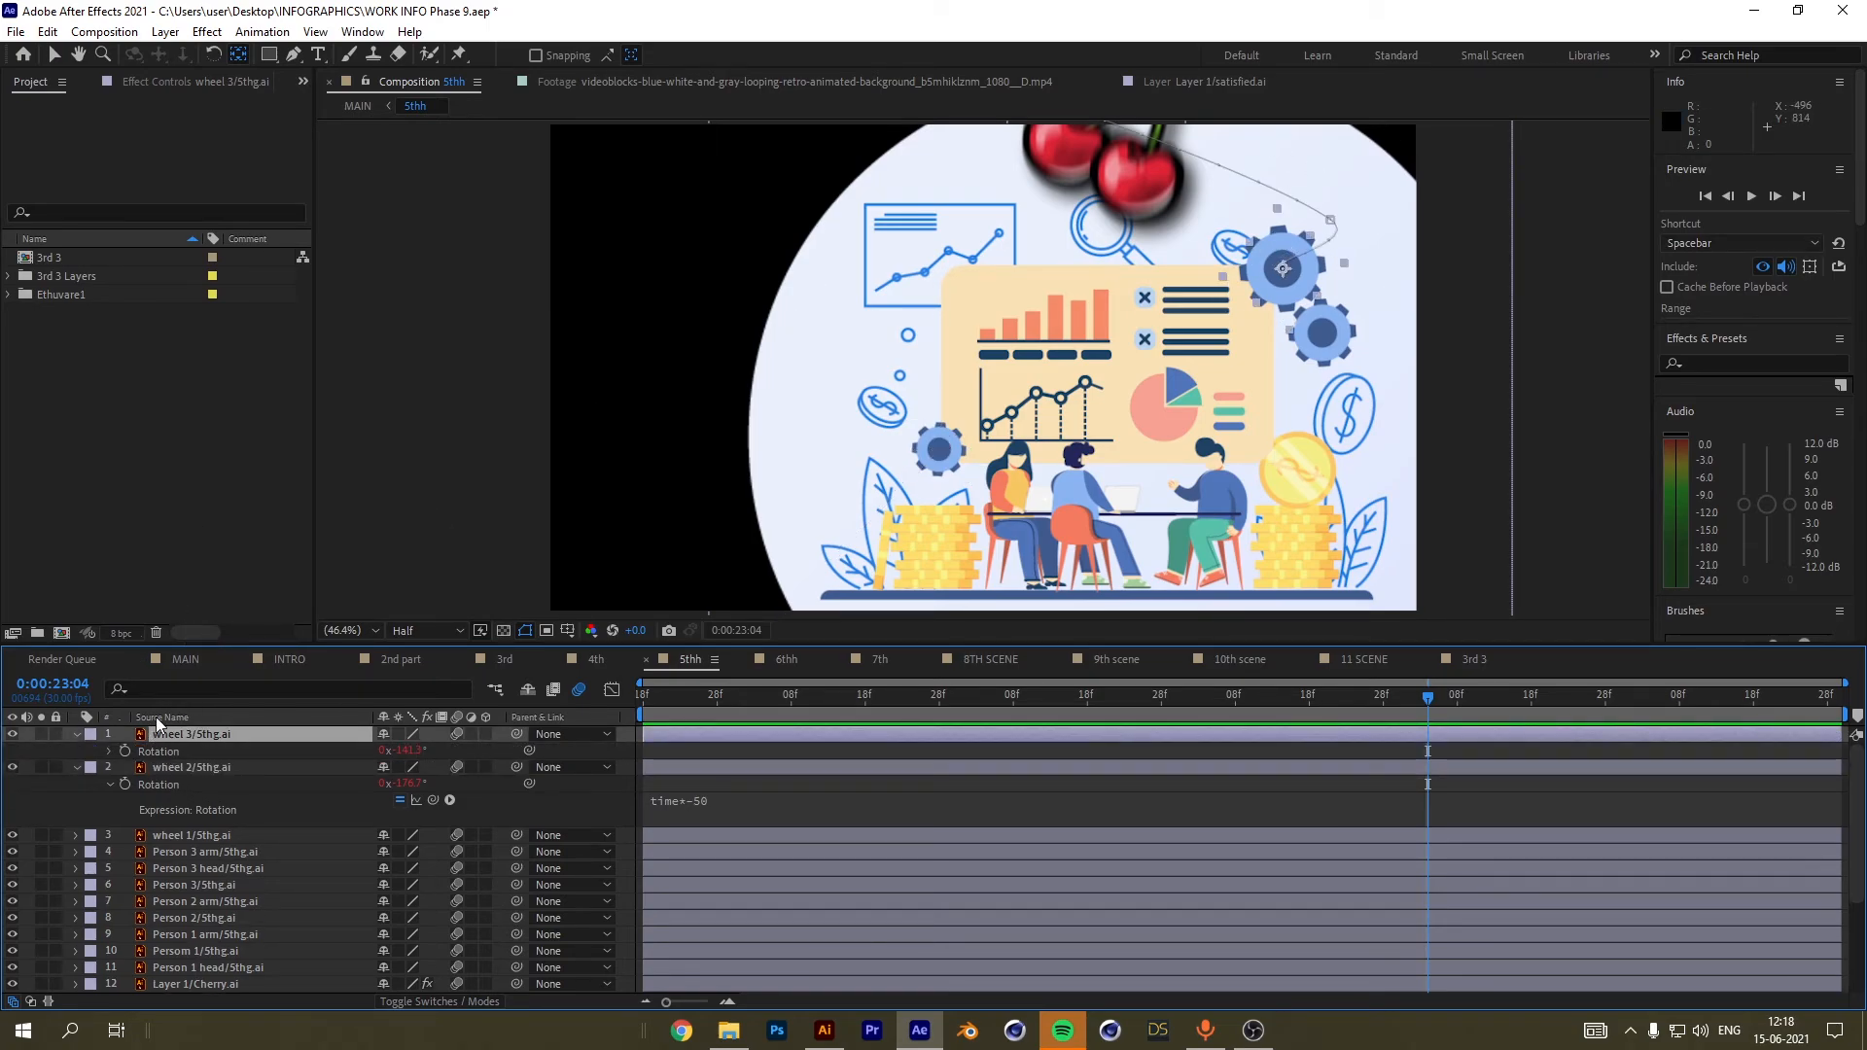
{"action": "left_click", "coordinate": [109, 753]}
{"action": "left_click", "coordinate": [679, 768]}
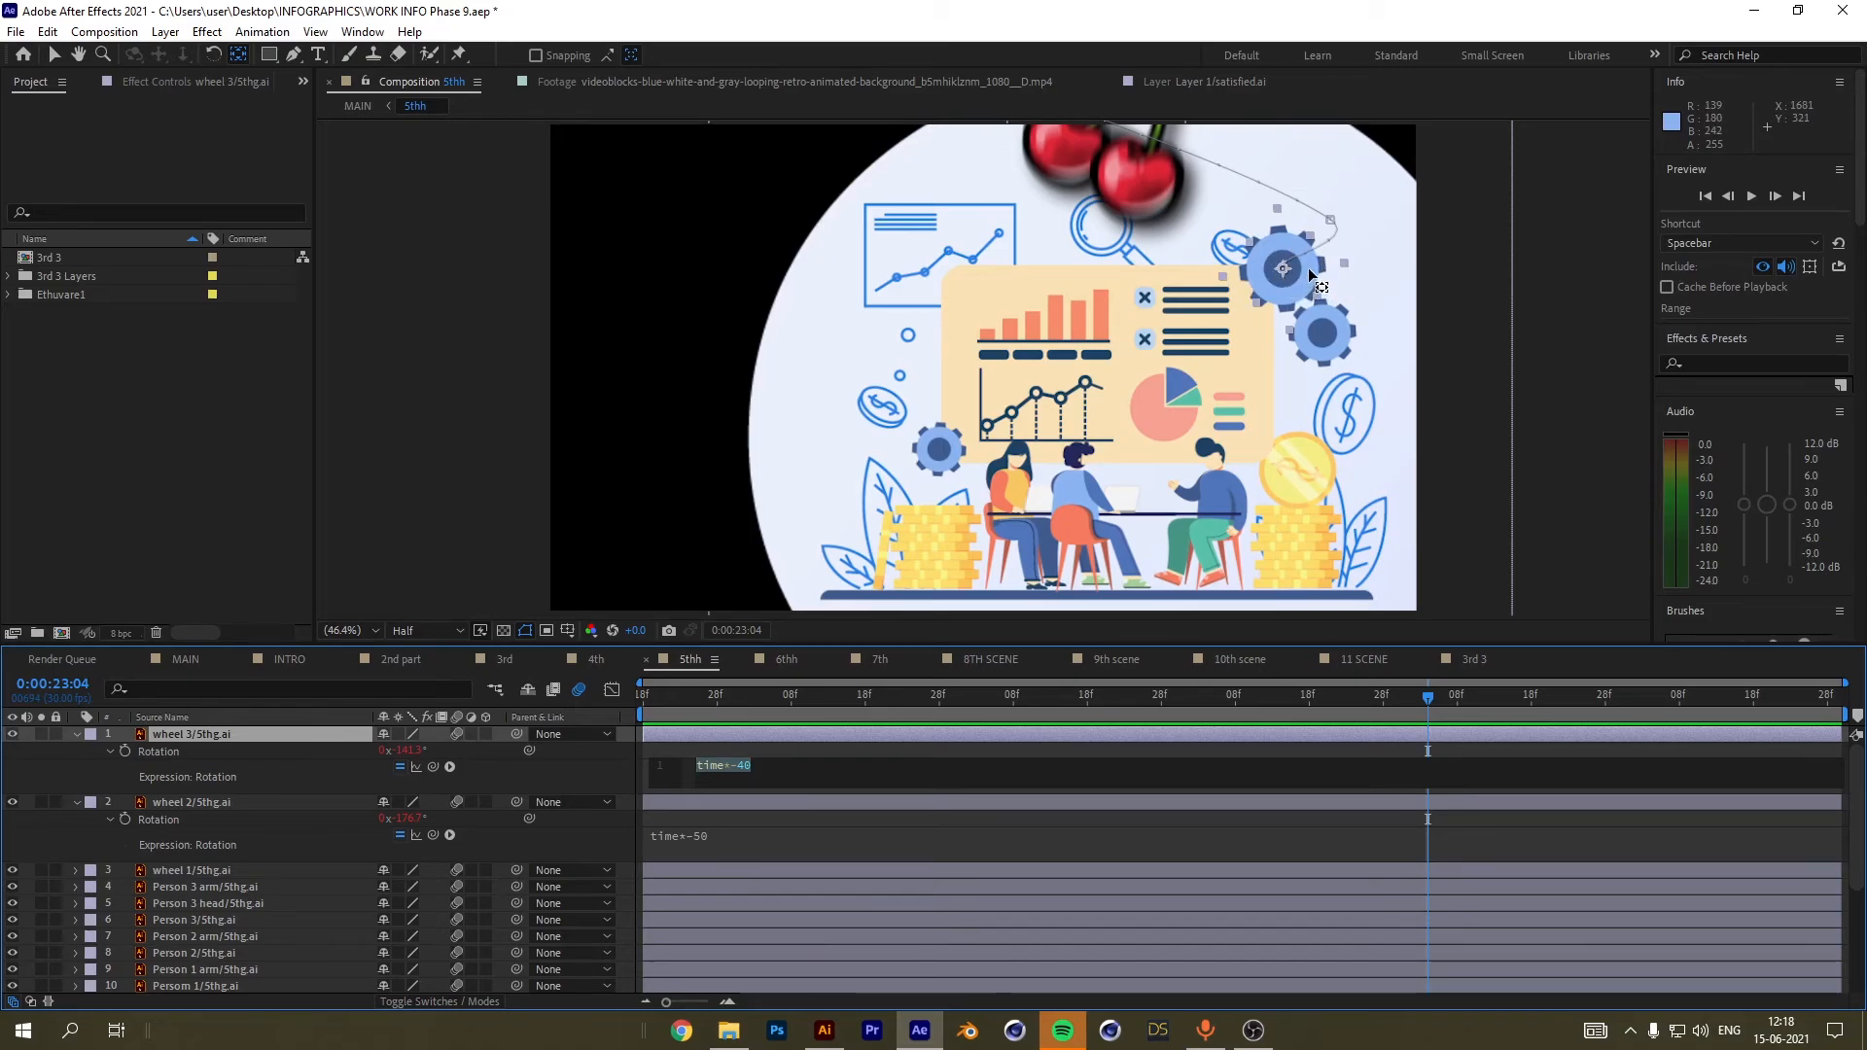
{"action": "left_click", "coordinate": [772, 773]}
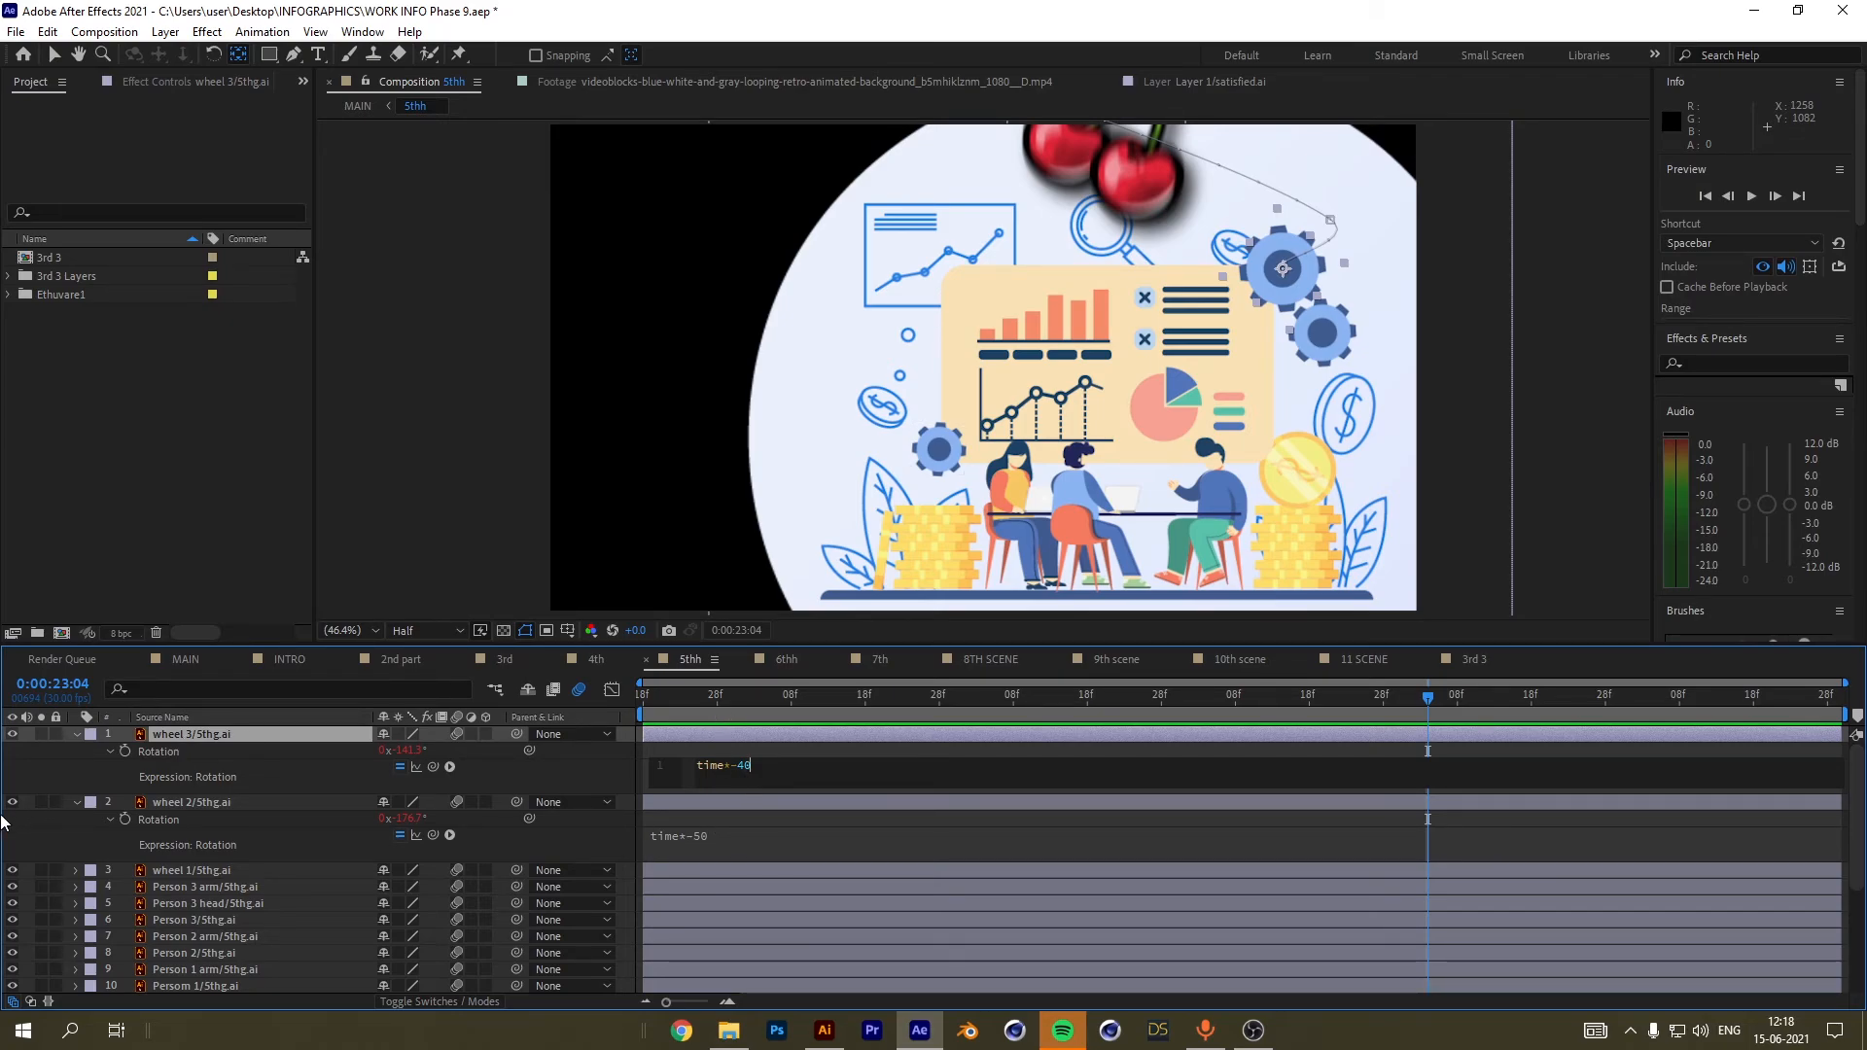
Collapse the wheel layers' properties in the 5thh composition and preview the INTRO composition.
{"action": "left_click", "coordinate": [76, 734]}
{"action": "left_click", "coordinate": [77, 751]}
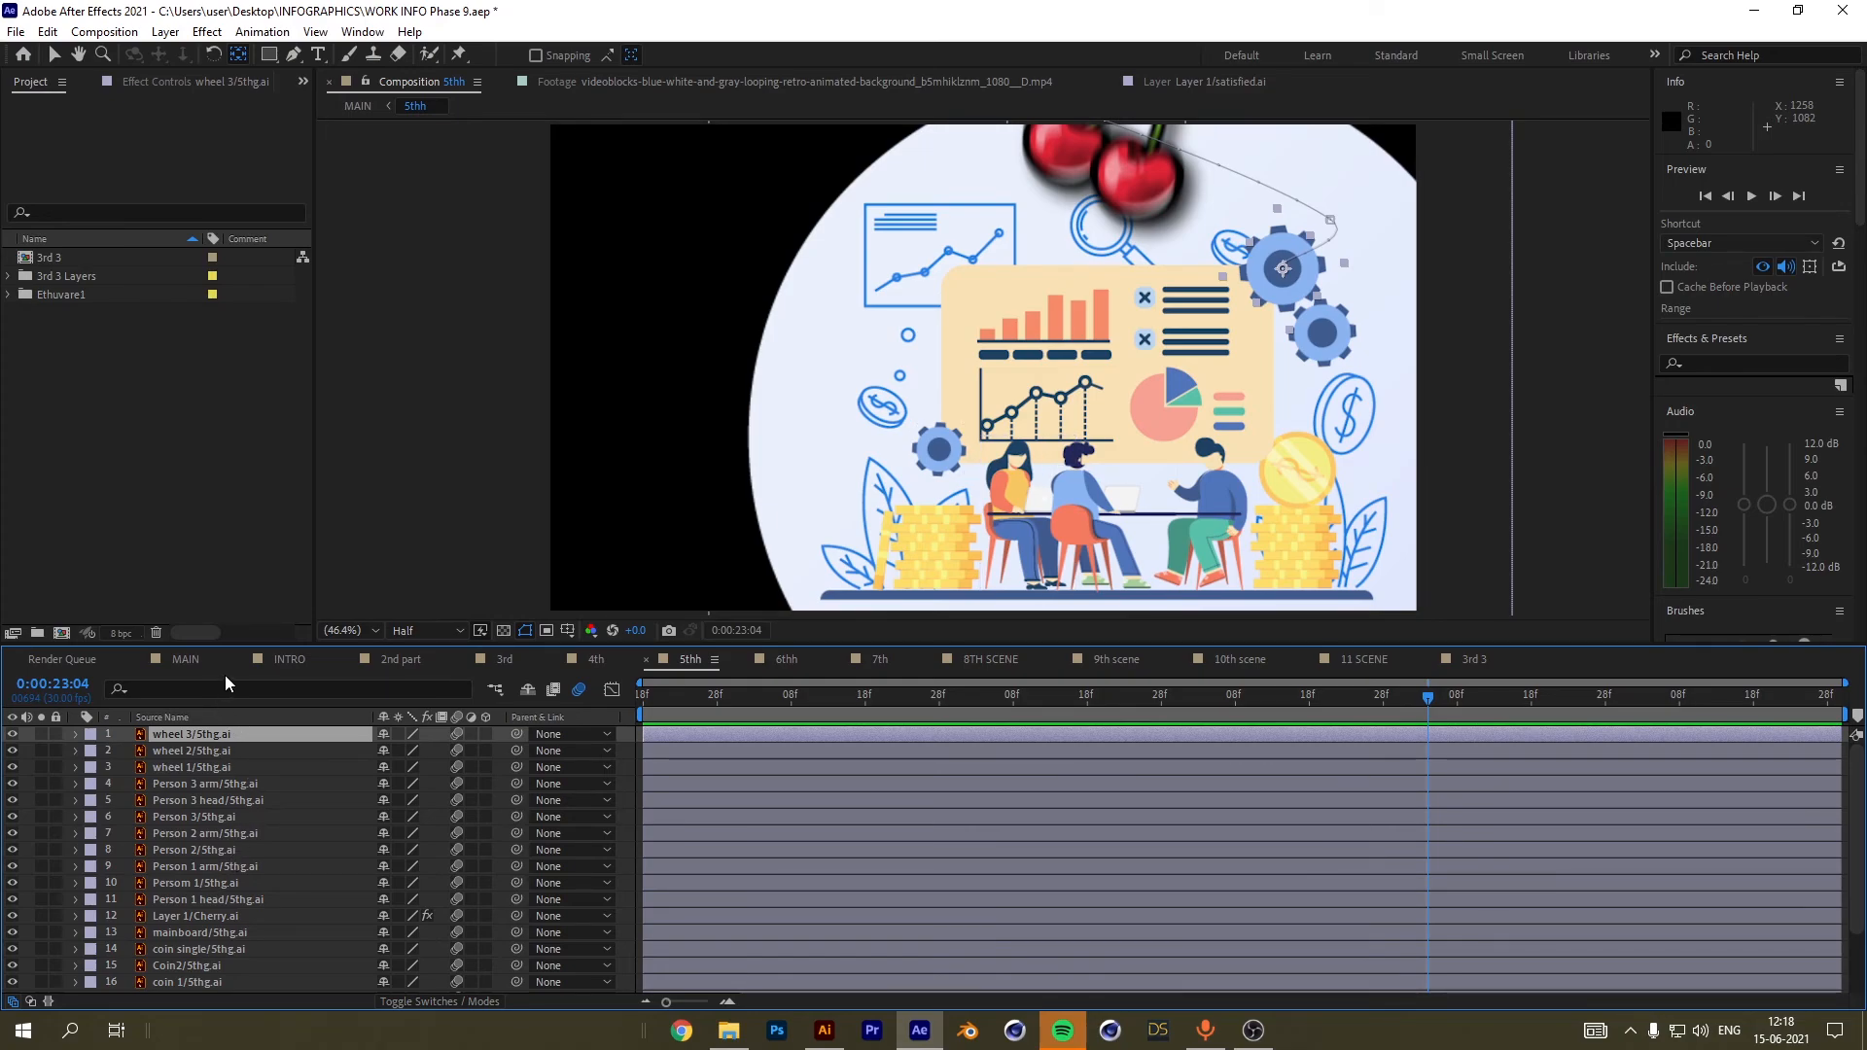
{"action": "left_click", "coordinate": [198, 662]}
{"action": "left_click", "coordinate": [290, 659]}
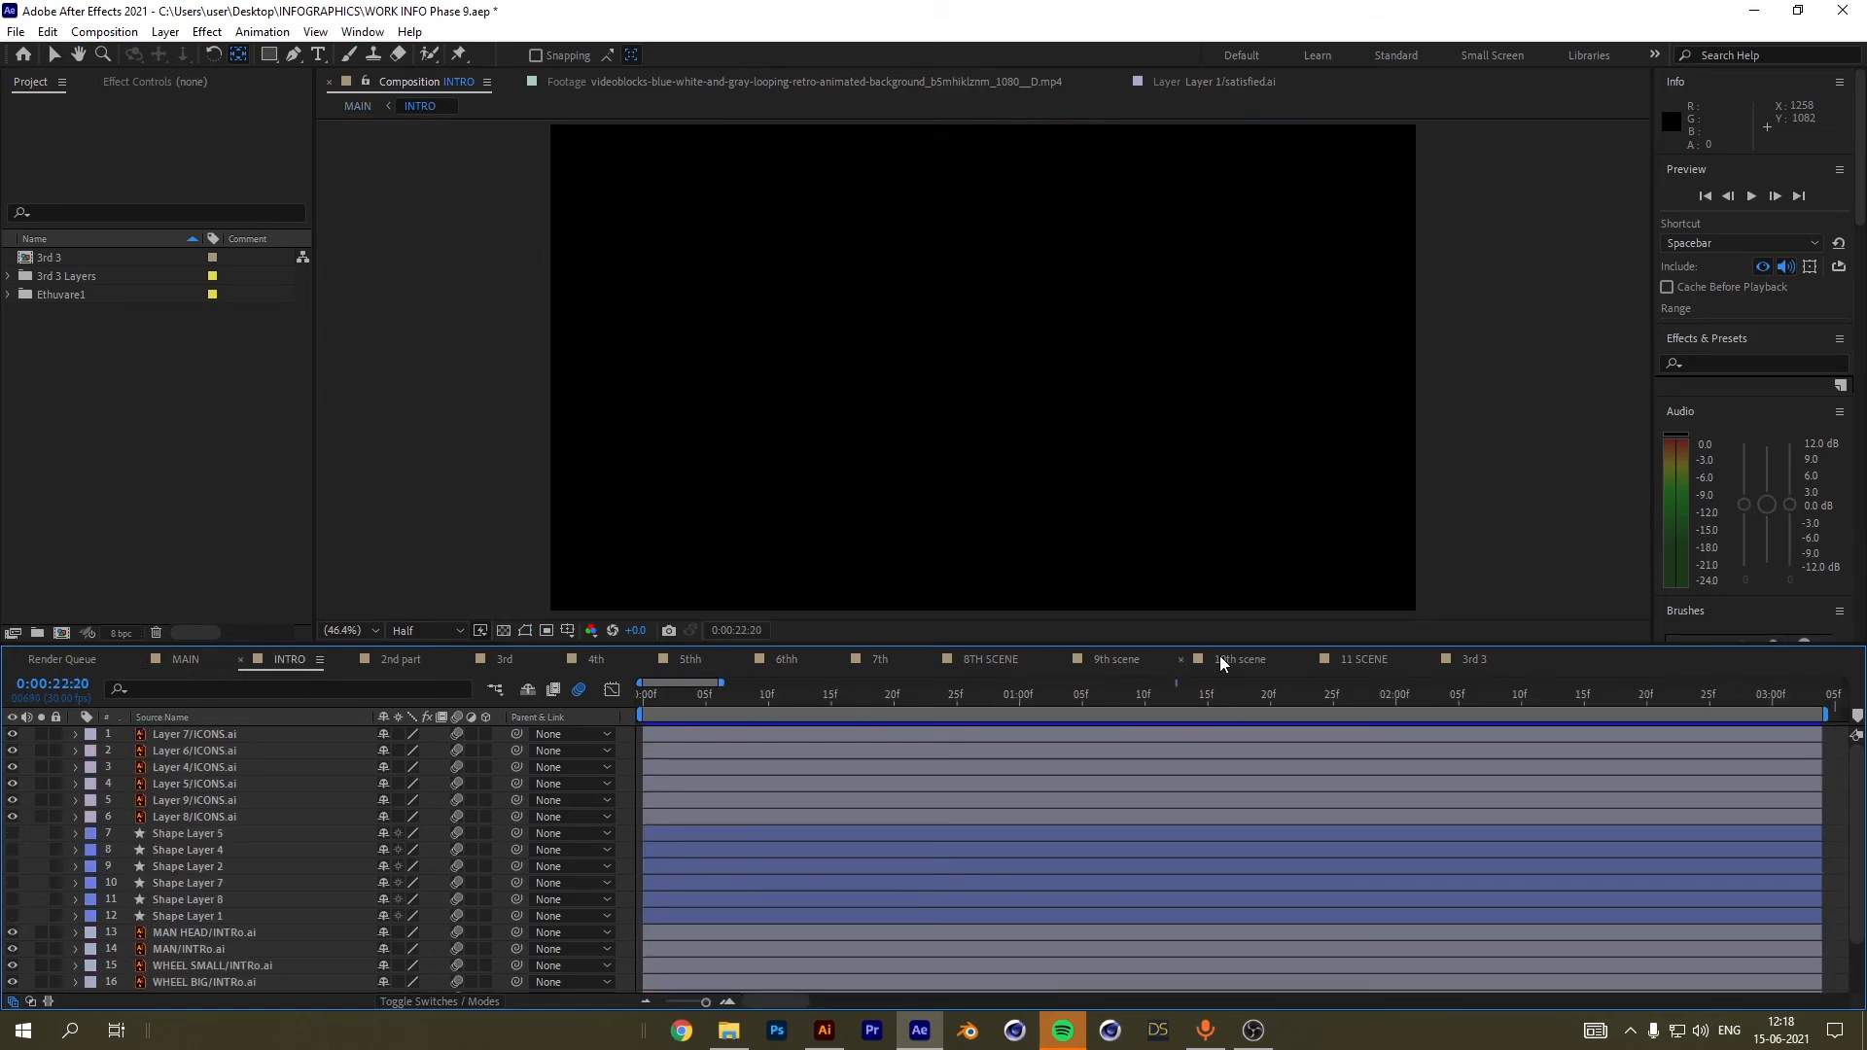
{"action": "mouse_move", "coordinate": [874, 696]}
{"action": "left_mouse_down"}
{"action": "mouse_move", "coordinate": [809, 692]}
{"action": "mouse_move", "coordinate": [892, 696]}
{"action": "left_mouse_up"}
{"action": "key", "text": "space"}
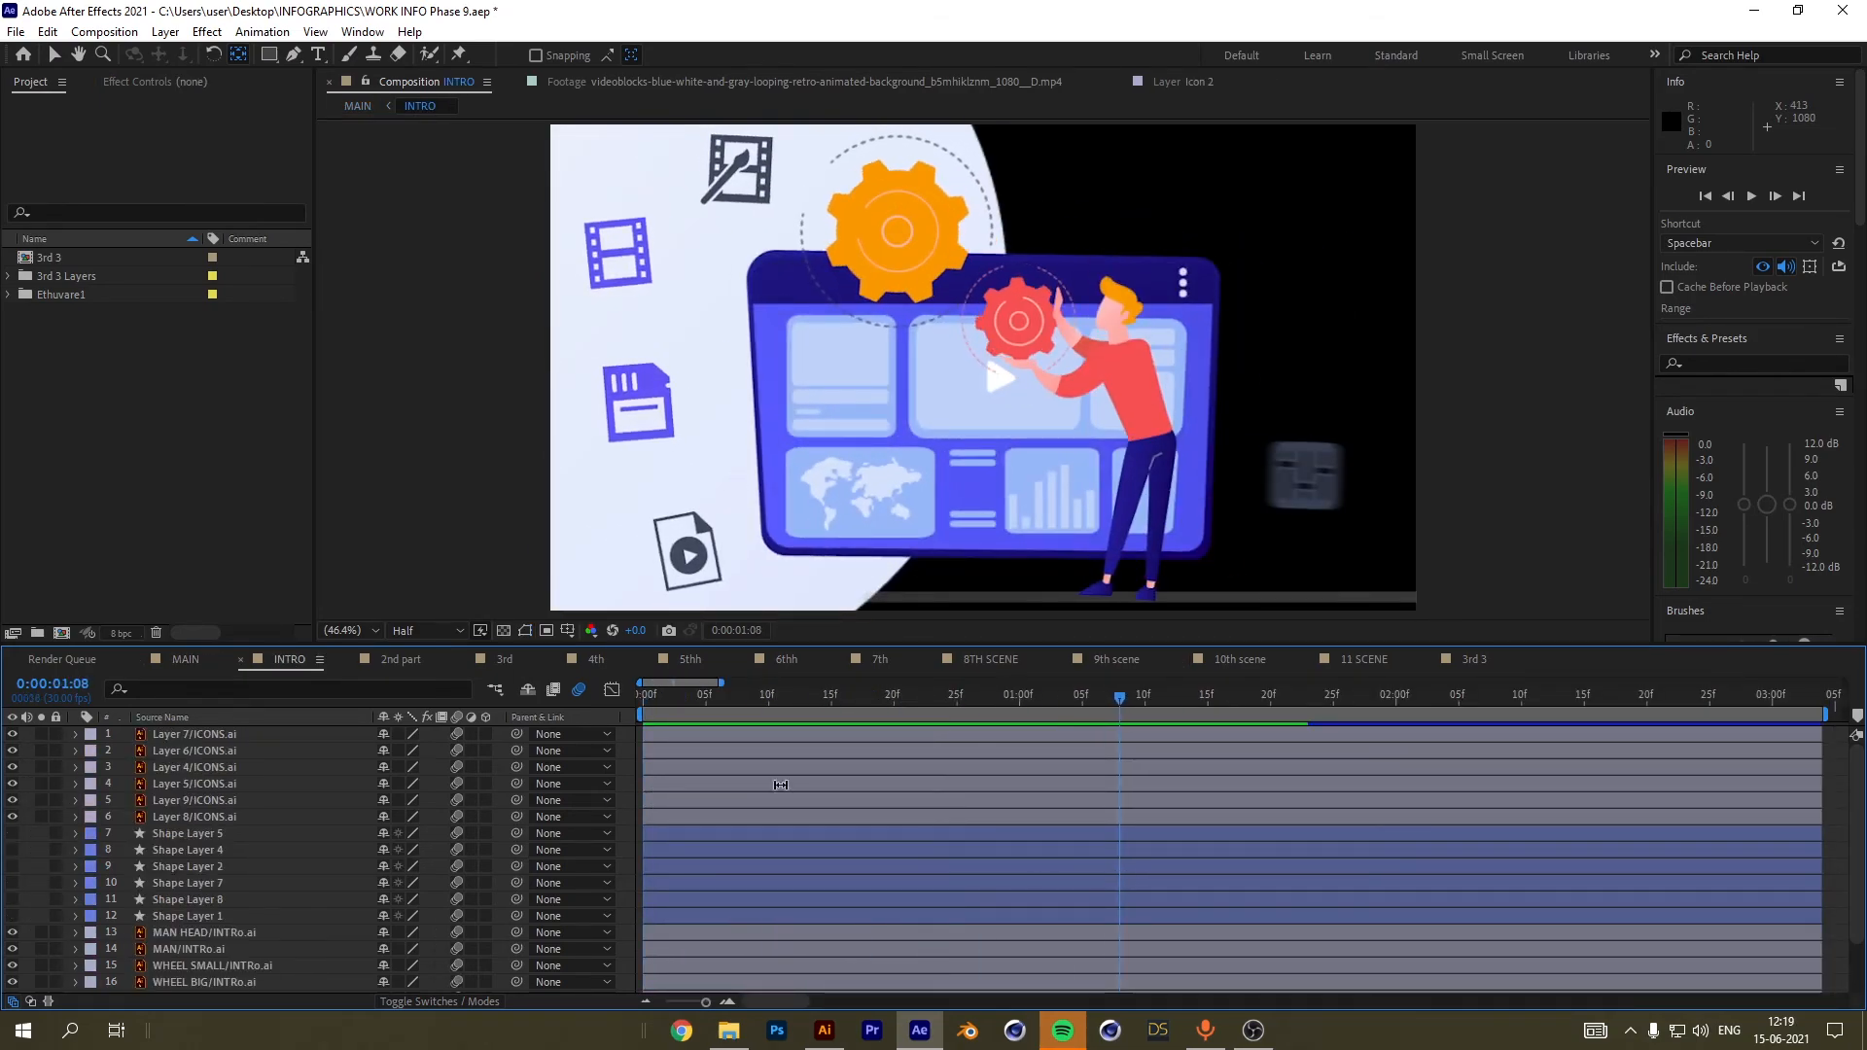
Preview the 5thh composition and scrub through the 6thh composition to review their animations.
{"action": "left_click", "coordinate": [690, 659]}
{"action": "key", "text": "space"}
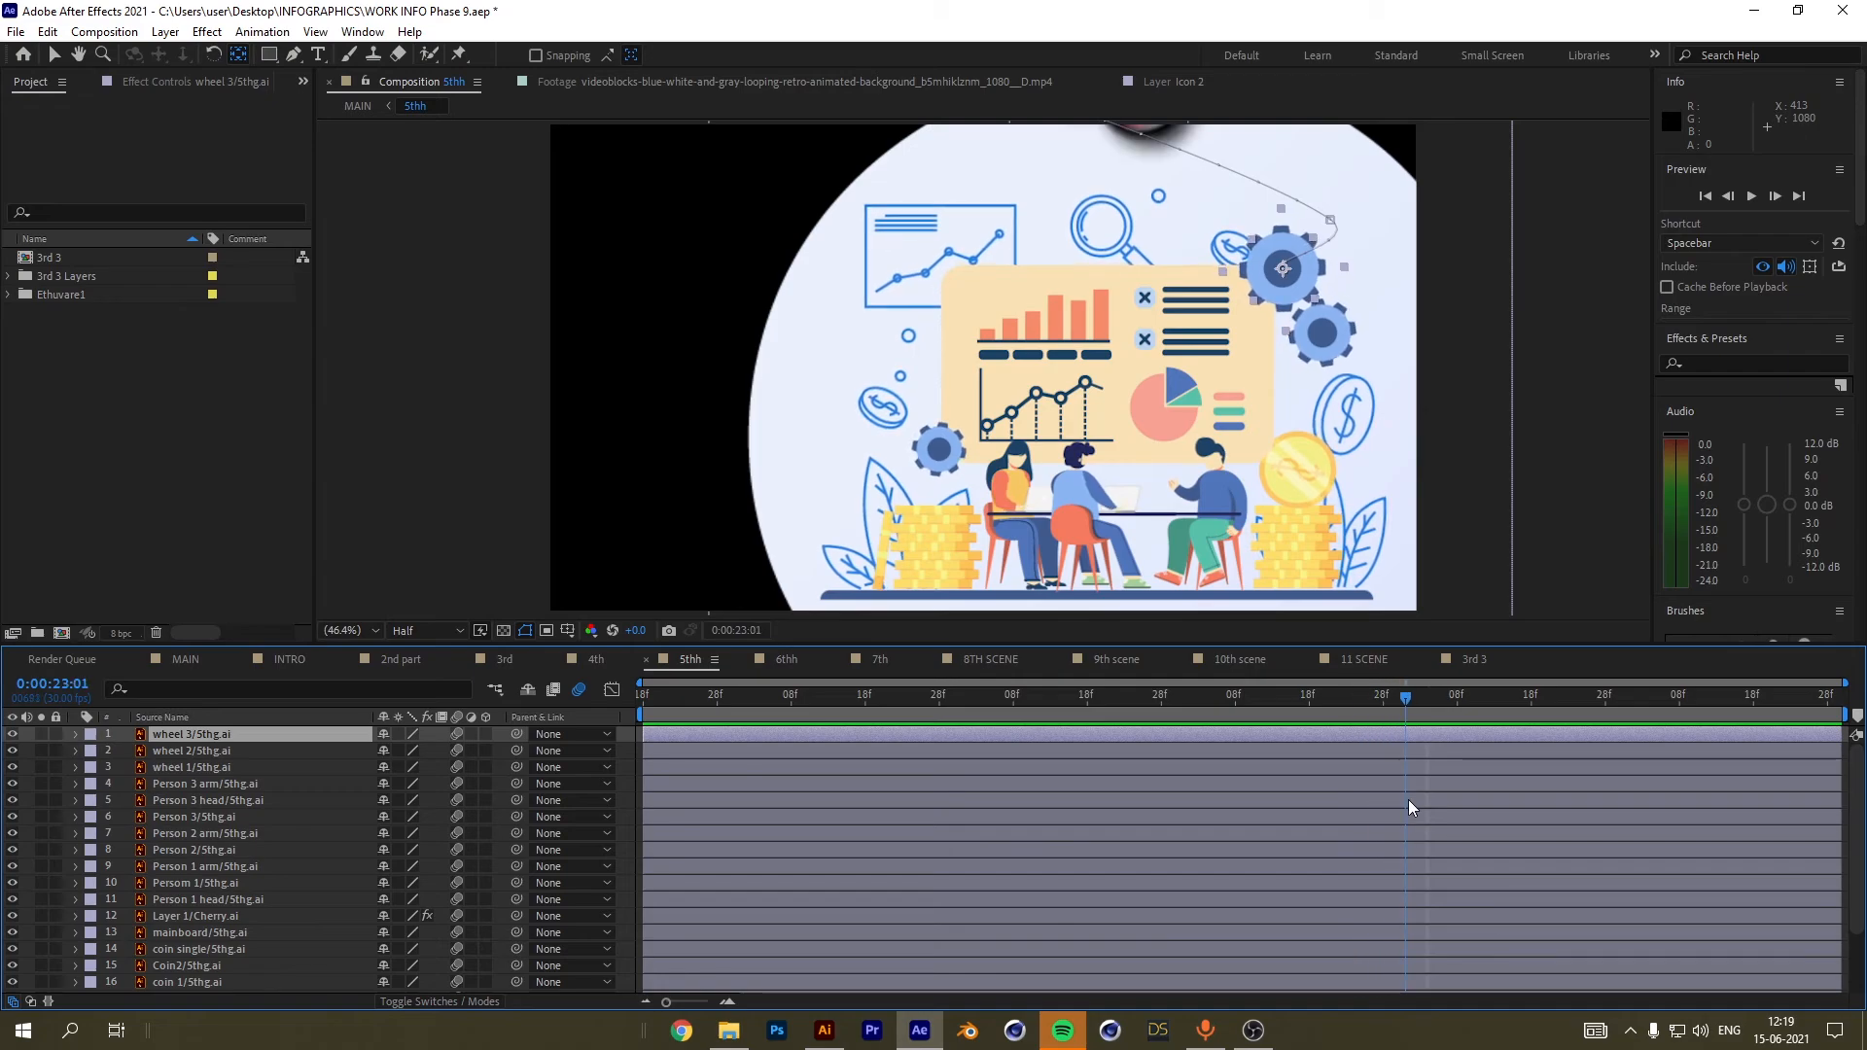
{"action": "left_click", "coordinate": [788, 659]}
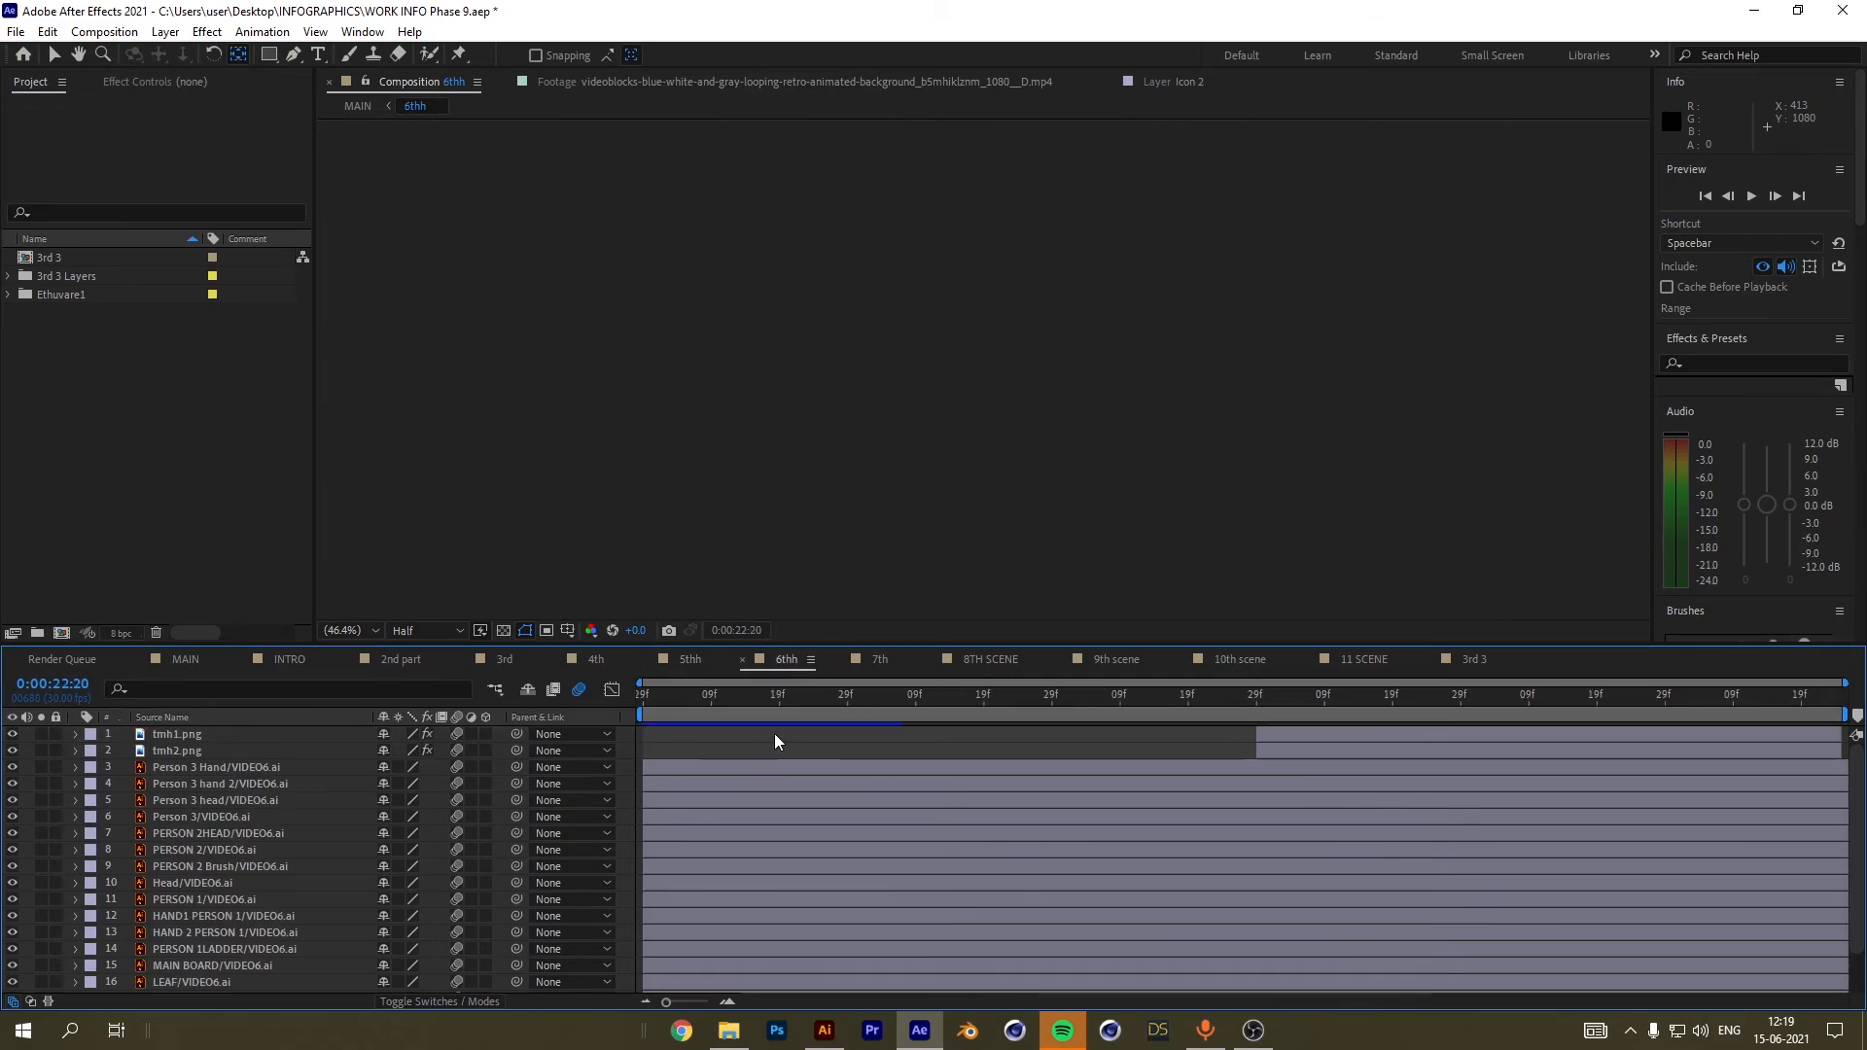
{"action": "left_click_drag", "start_coordinate": [1275, 706], "coordinate": [1461, 710]}
Scrub the 11 SCENE composition around 0:00:49:12 and inspect the Position property of the BULB layer.
{"action": "left_click", "coordinate": [1353, 659]}
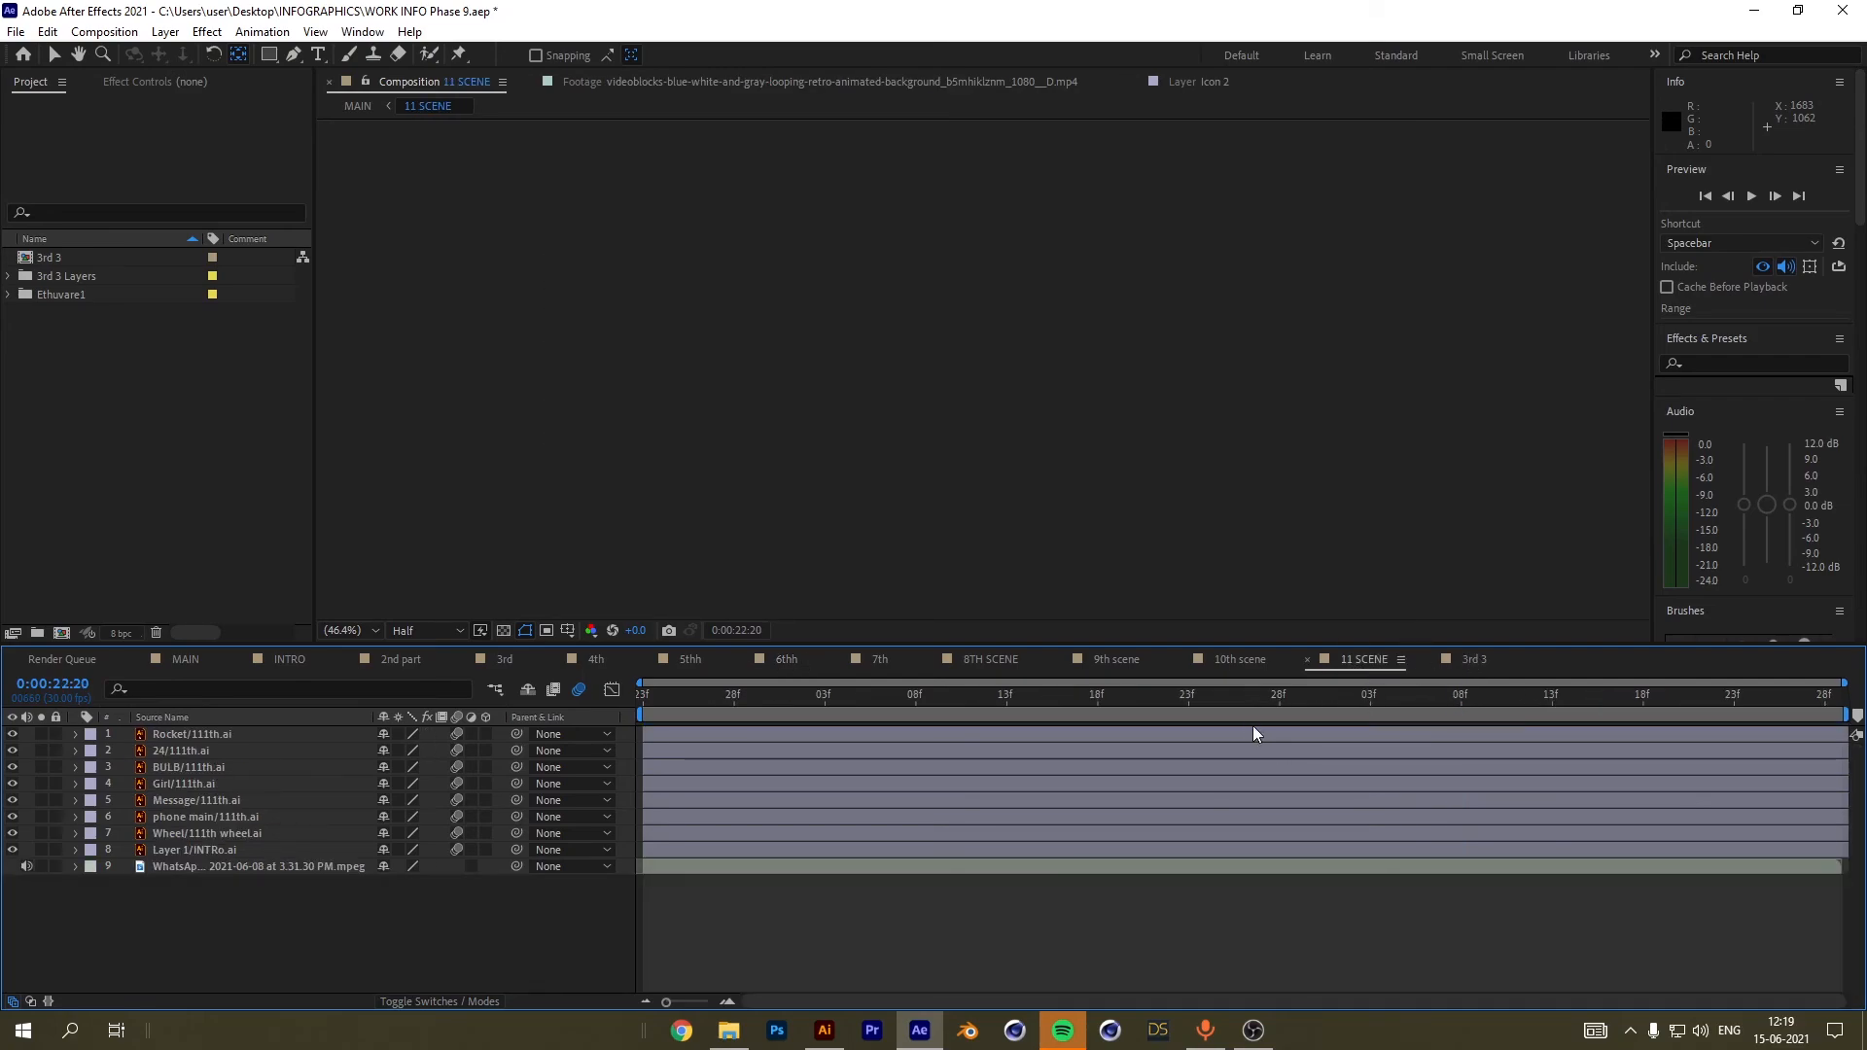
{"action": "left_click_drag", "start_coordinate": [1047, 715], "coordinate": [987, 768]}
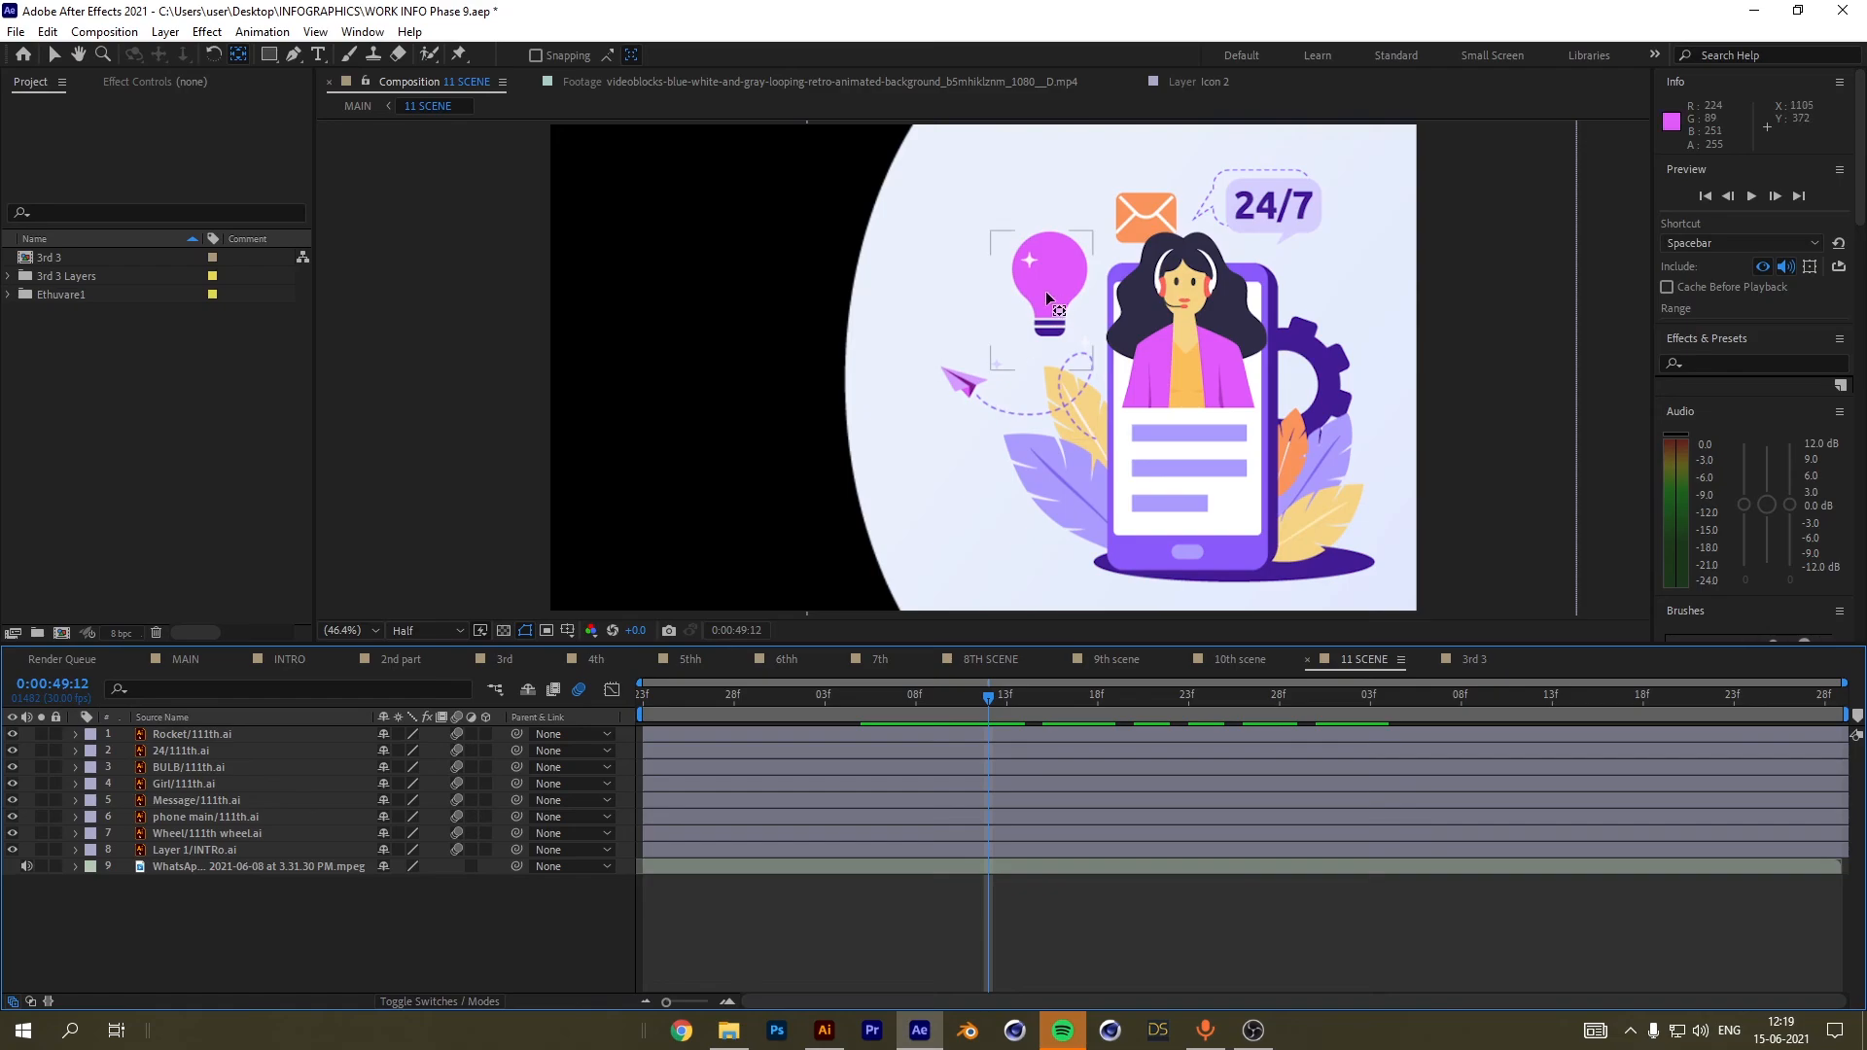
{"action": "left_click", "coordinate": [169, 773]}
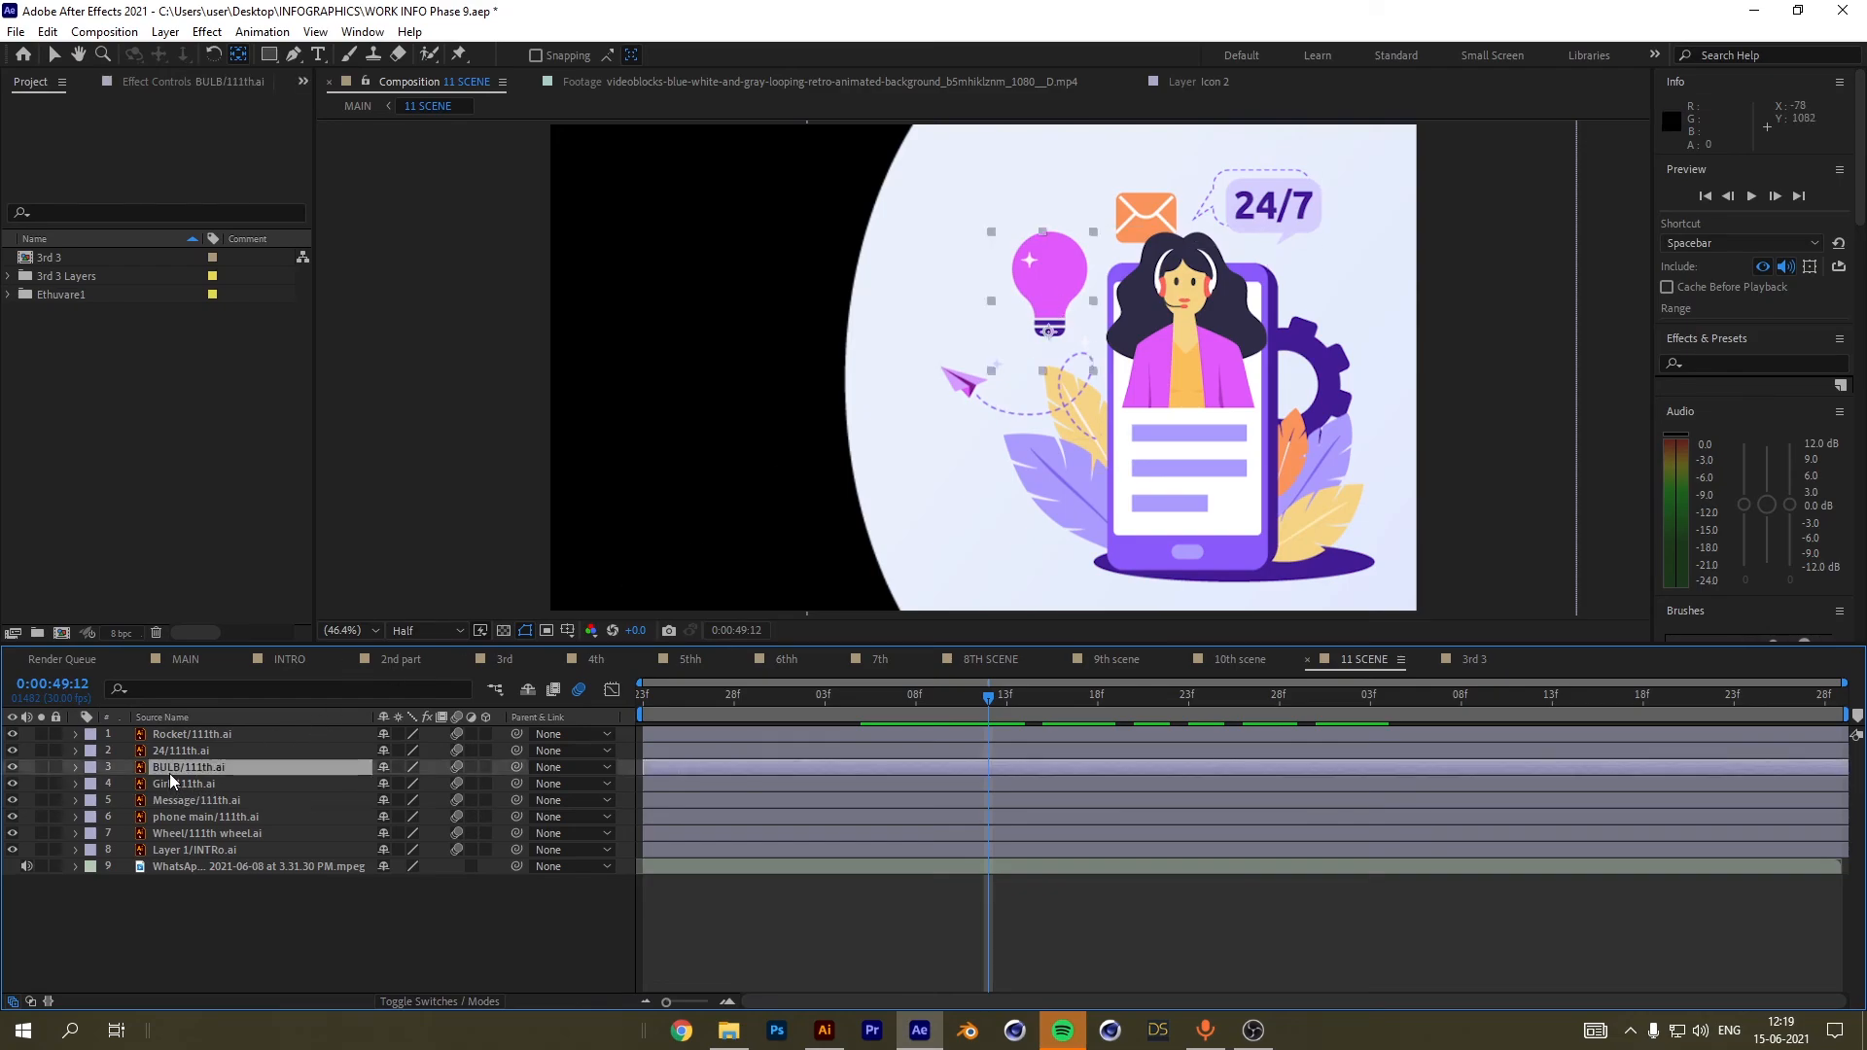
{"action": "key", "text": "p"}
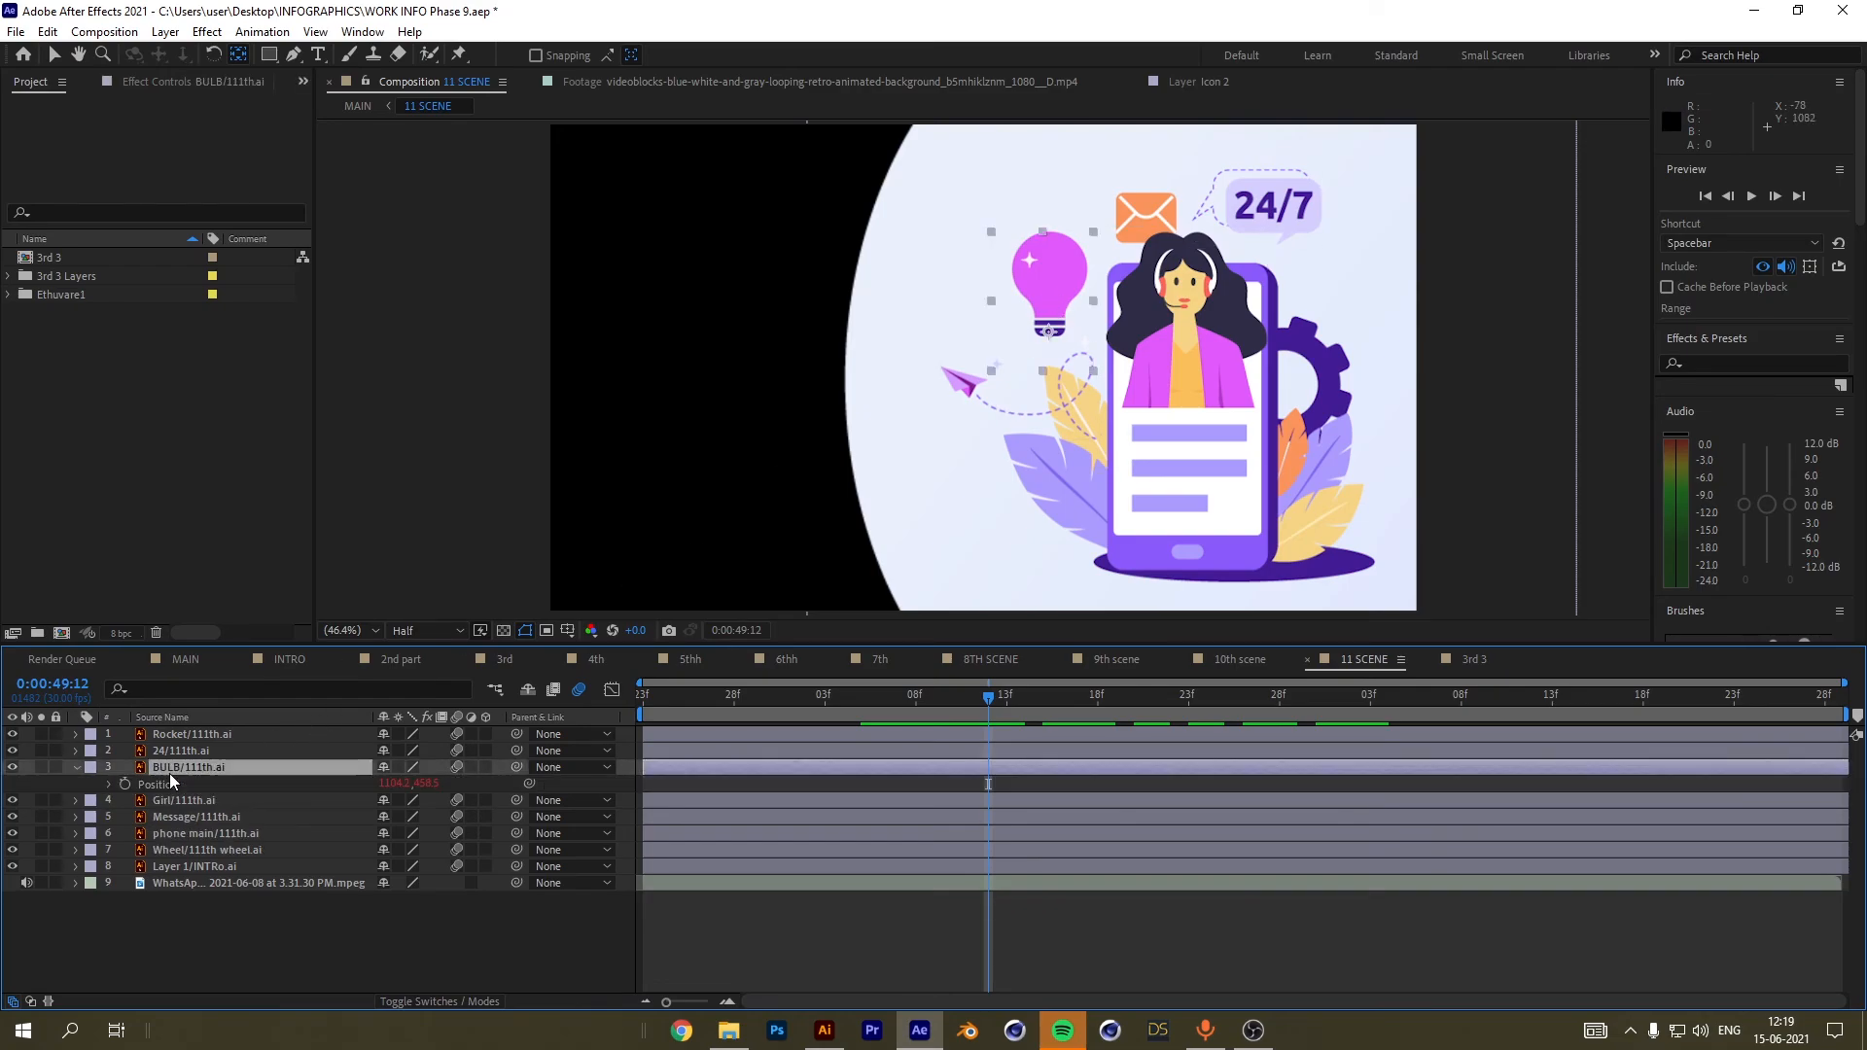
{"action": "left_click", "coordinate": [108, 784]}
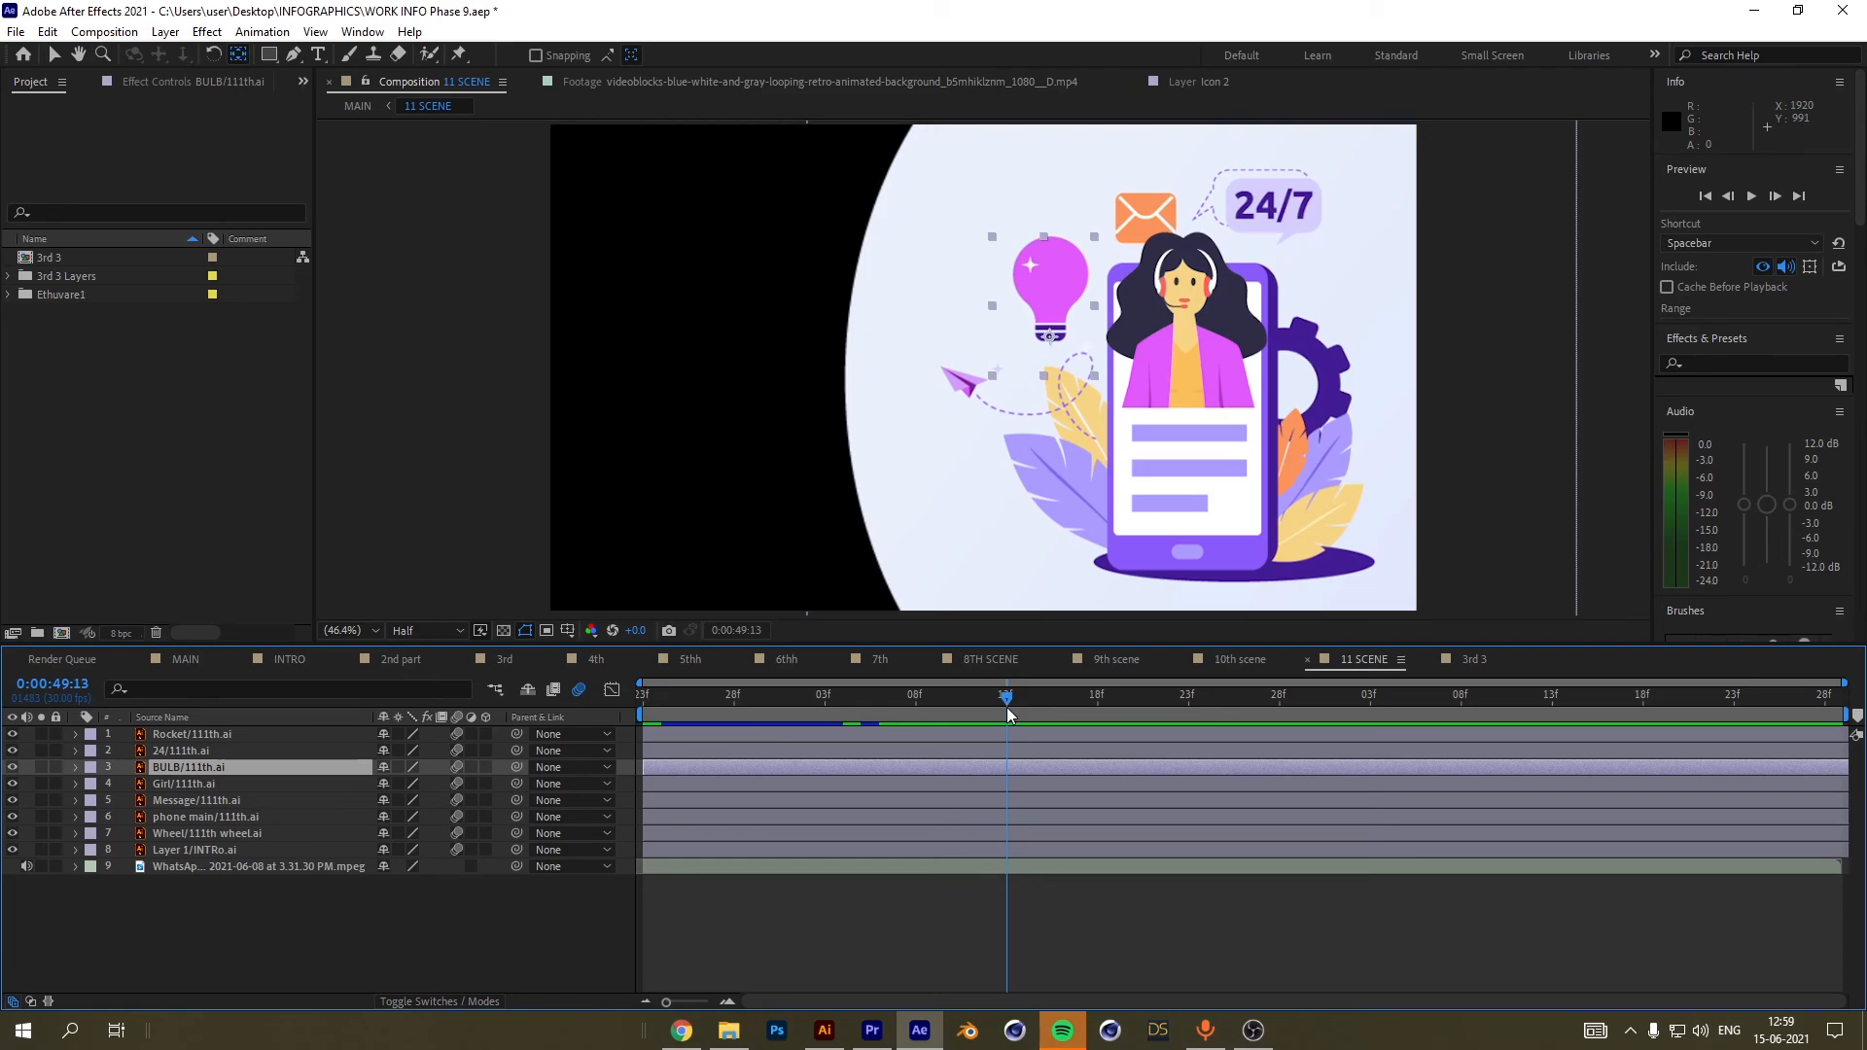
{"action": "left_click_drag", "start_coordinate": [1008, 714], "coordinate": [1096, 729]}
Scrub the 5thh composition to 0:00:21:27, switch to Illustrator and fill the mainboard's beige panel in 5thg.ai with bright pink.
{"action": "left_click", "coordinate": [692, 658]}
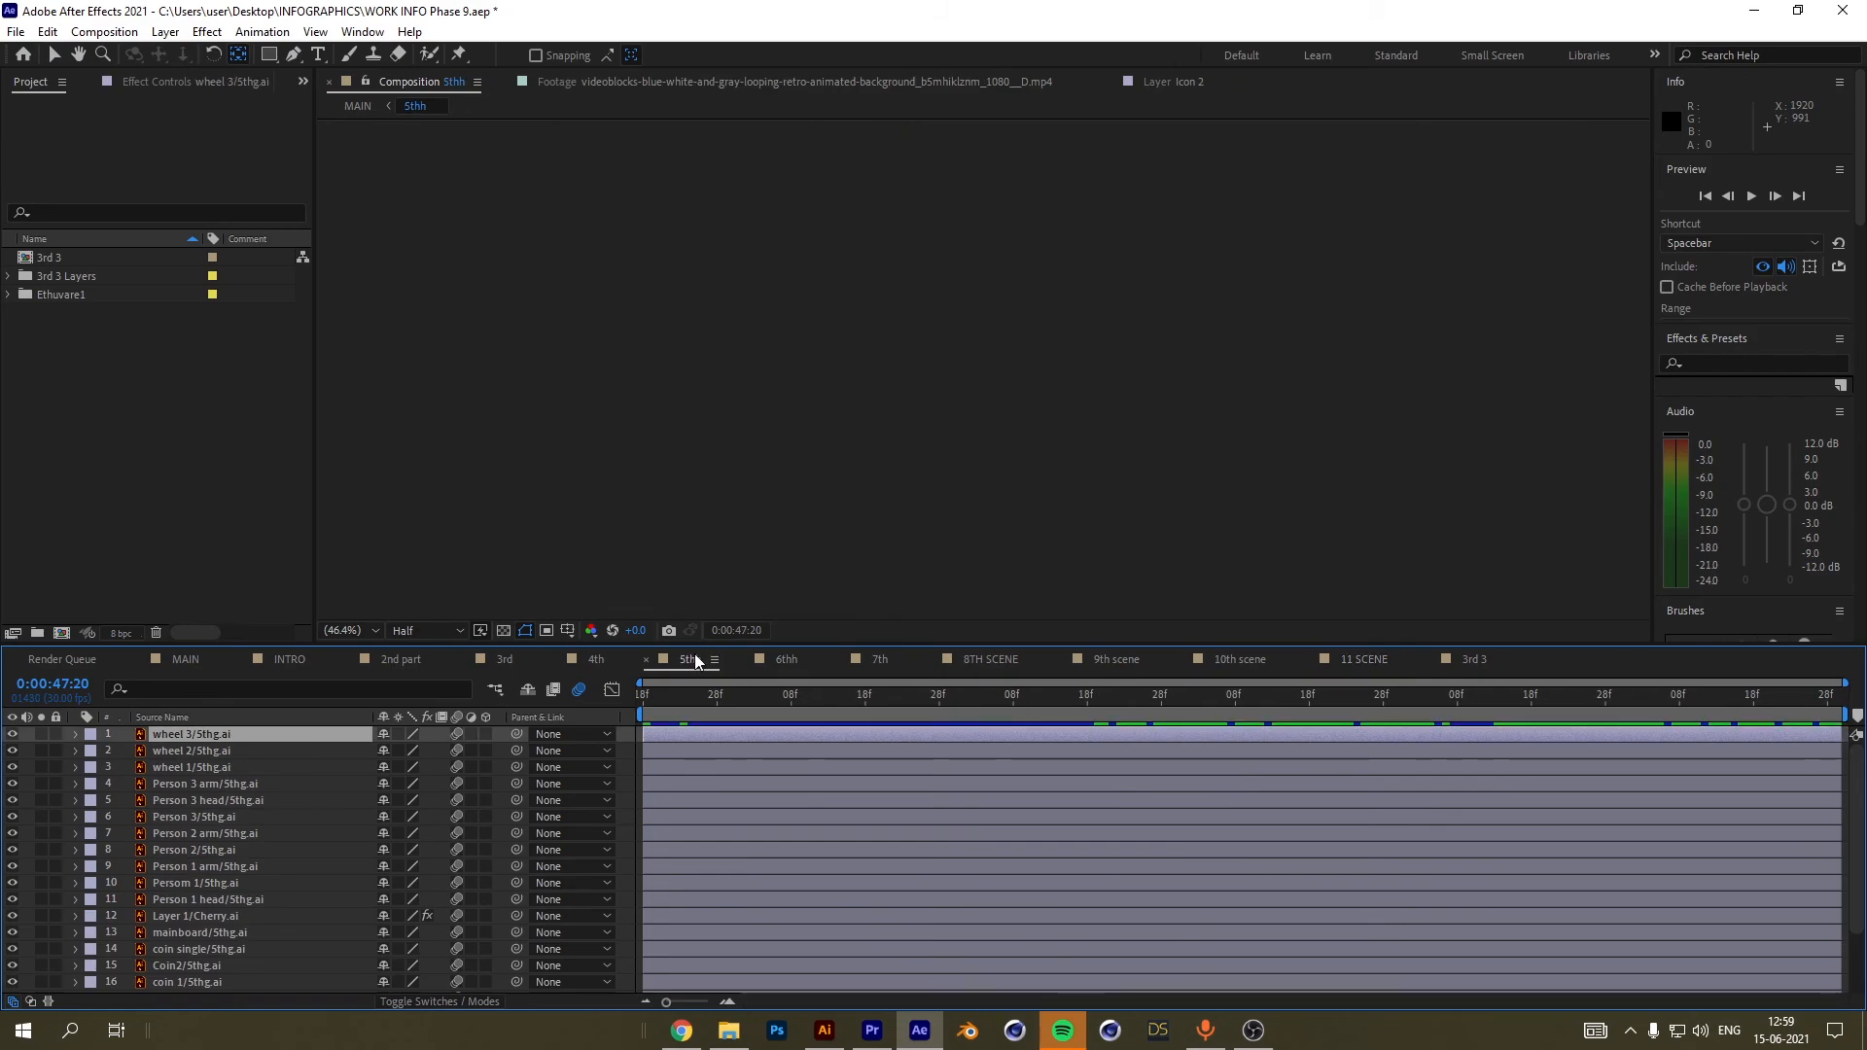
{"action": "left_click_drag", "start_coordinate": [918, 724], "coordinate": [1157, 725]}
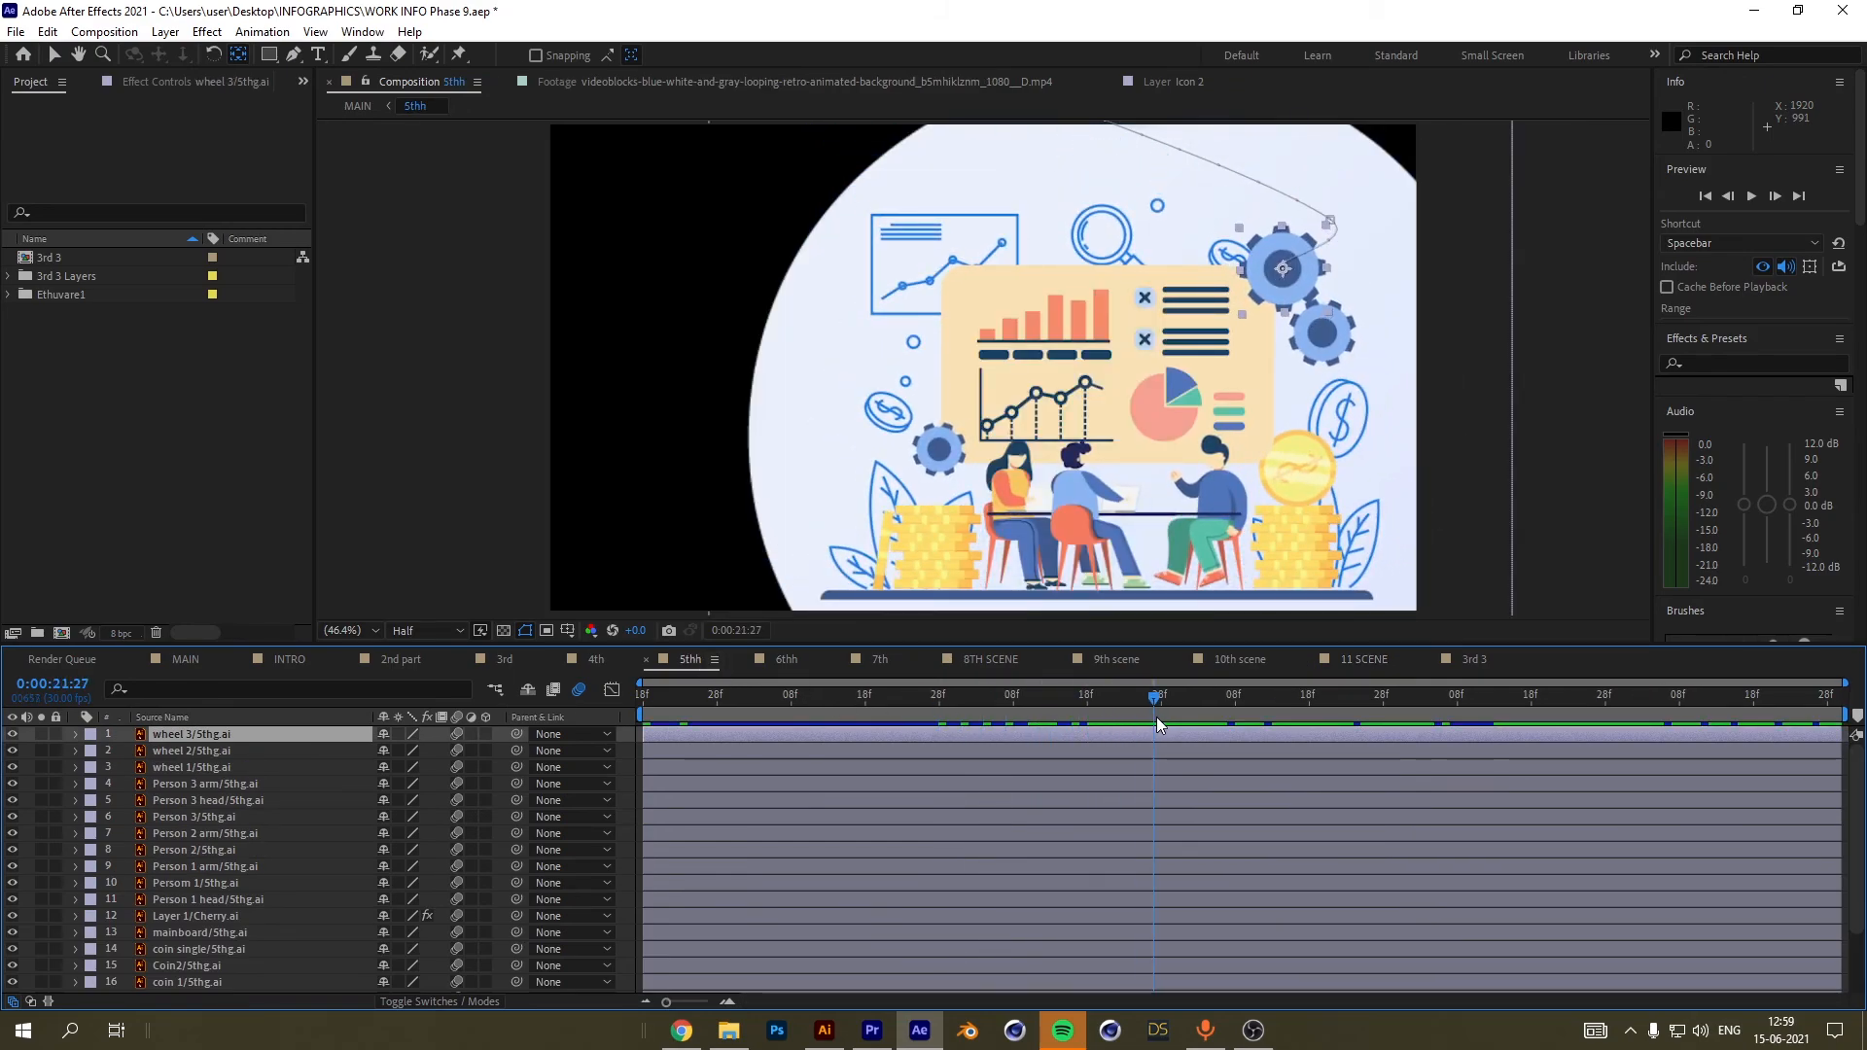
{"action": "left_click", "coordinate": [839, 1043]}
{"action": "left_click", "coordinate": [1351, 332]}
{"action": "left_click", "coordinate": [1237, 332]}
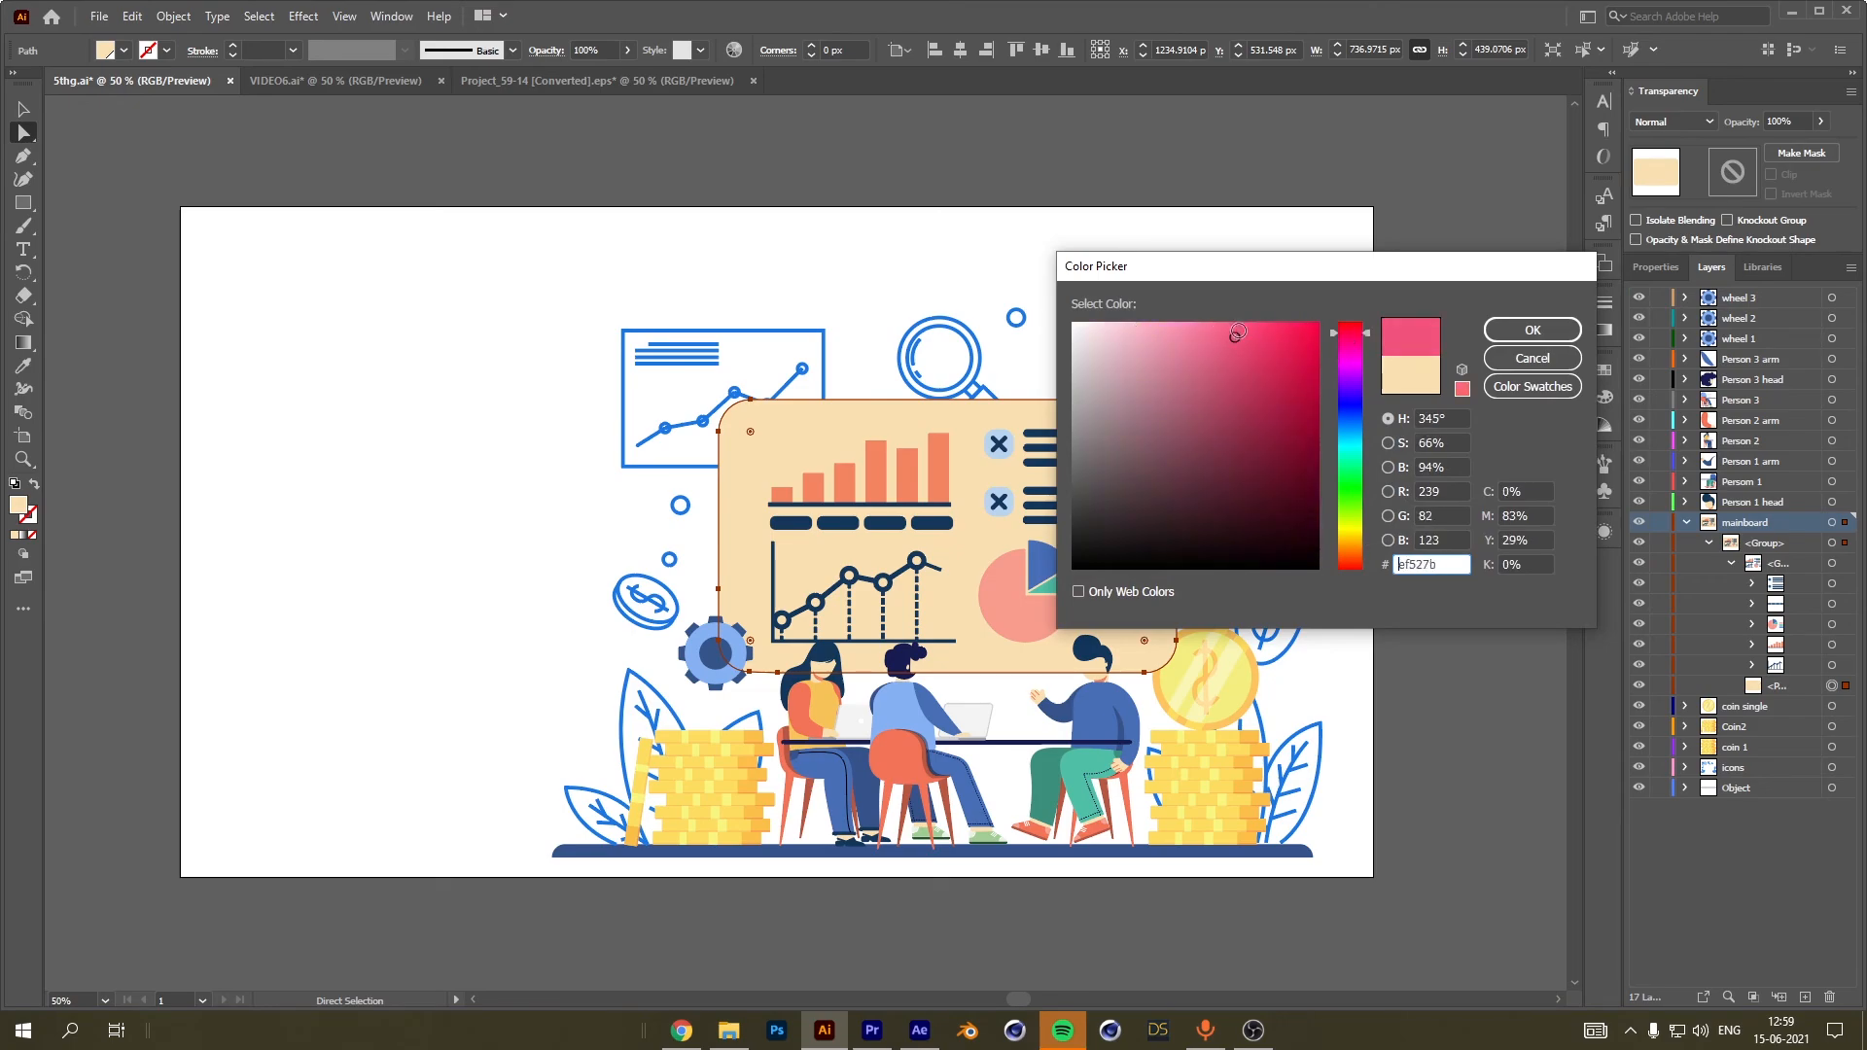
{"action": "left_click", "coordinate": [1529, 330]}
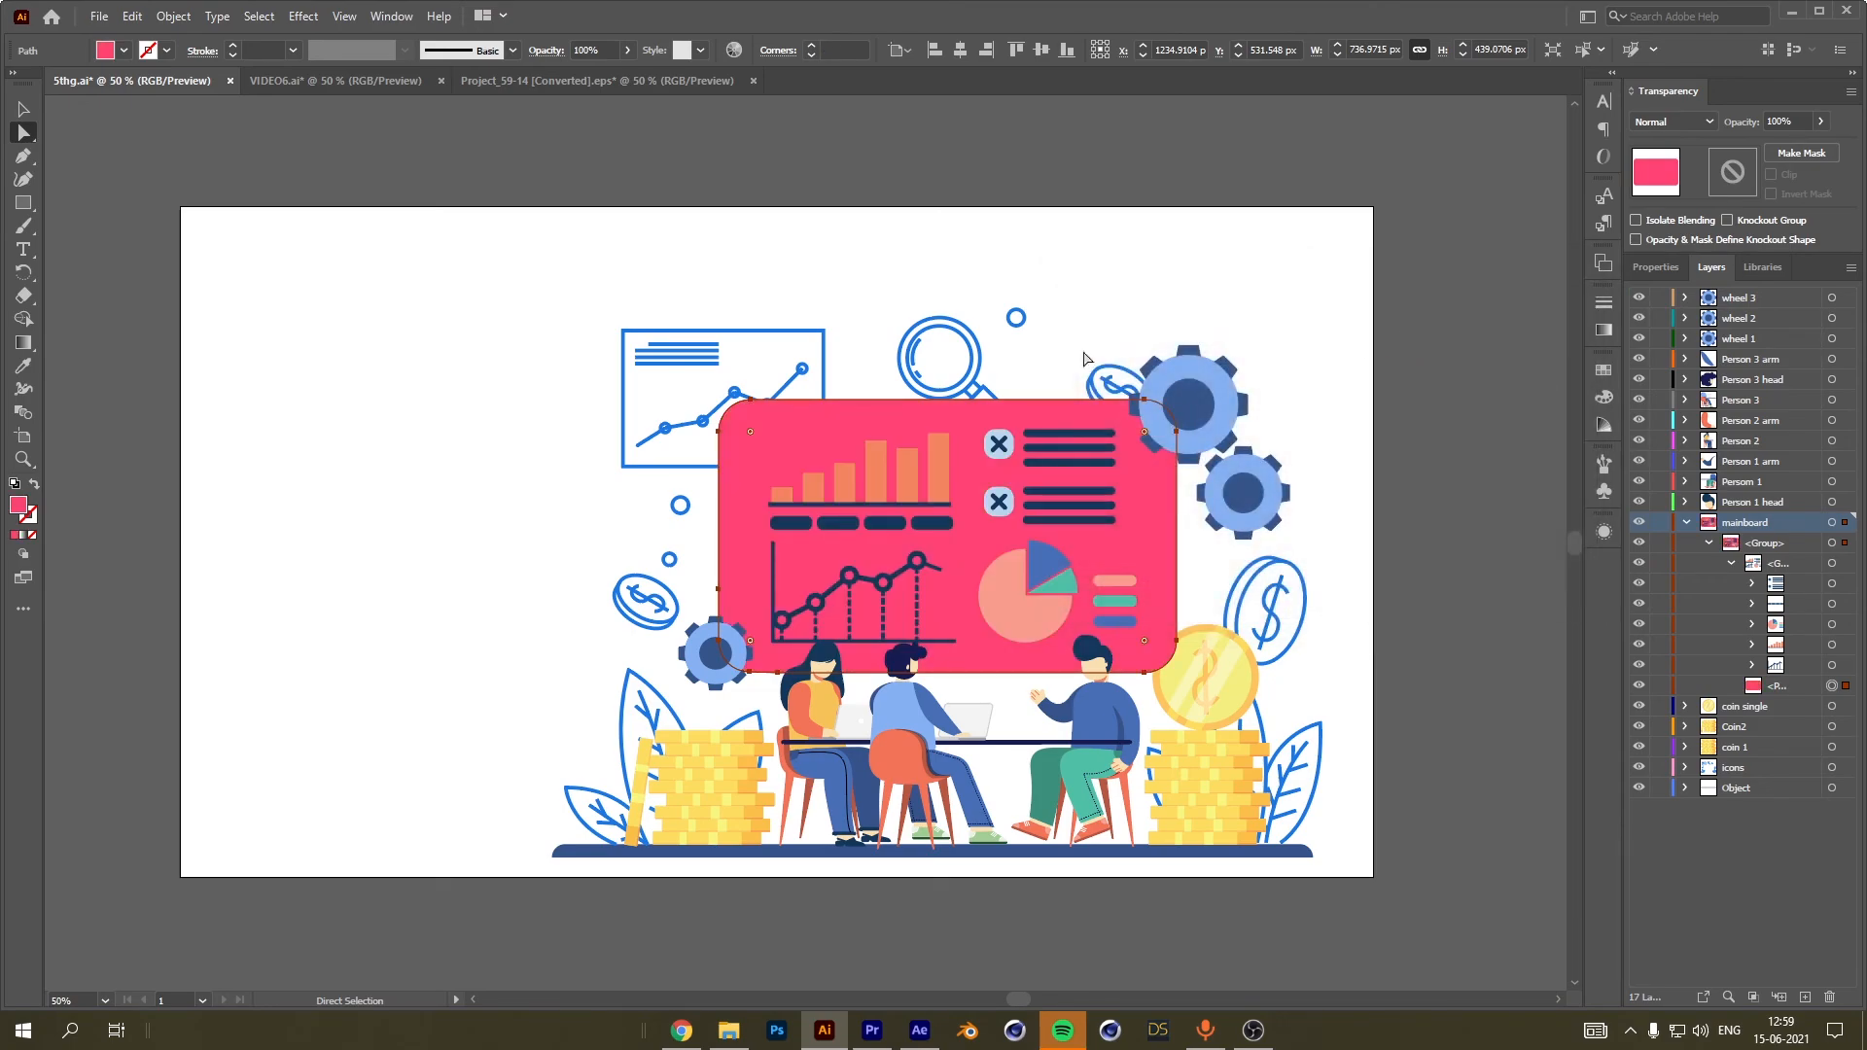
Save 5thg.ai with its existing name and return to After Effects to check the recolored board in 5thh up to 0:00:21:29.
{"action": "left_click", "coordinate": [491, 327]}
{"action": "left_click", "coordinate": [99, 16]}
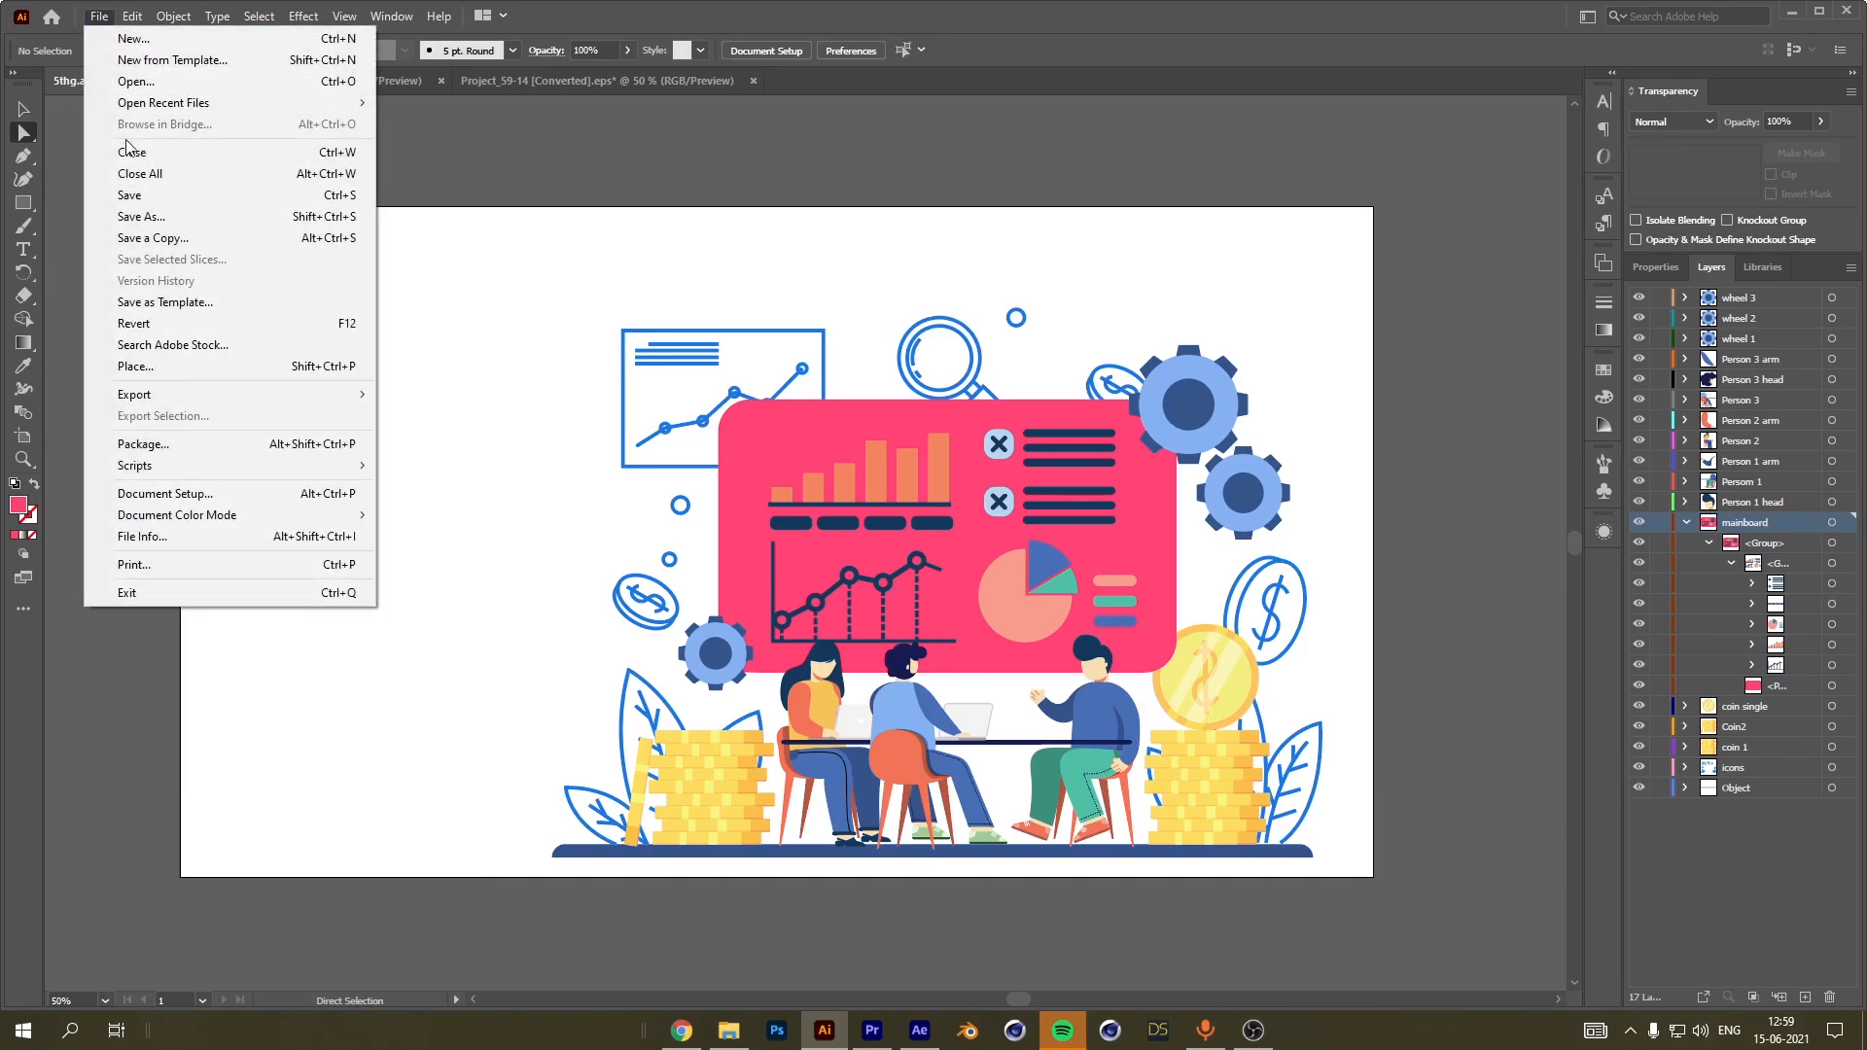
{"action": "left_click", "coordinate": [130, 194]}
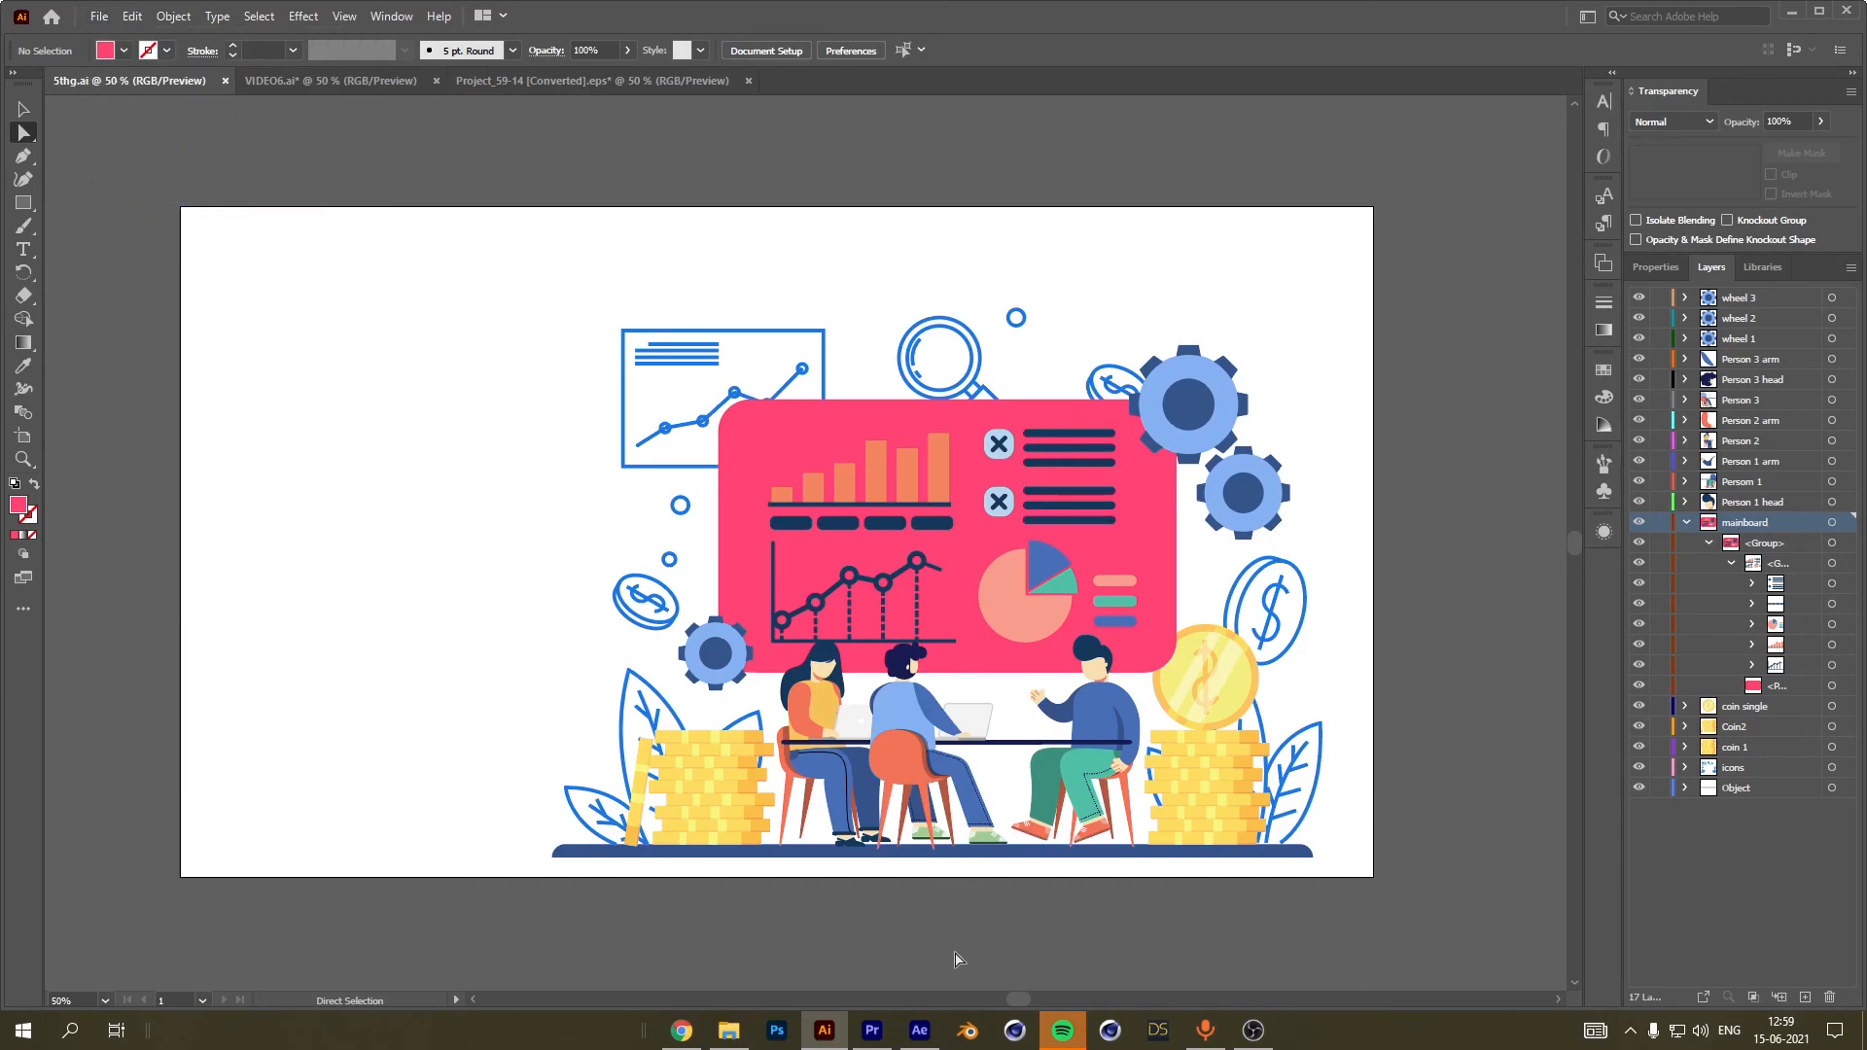
{"action": "left_click", "coordinate": [919, 1030]}
{"action": "left_click", "coordinate": [1158, 699]}
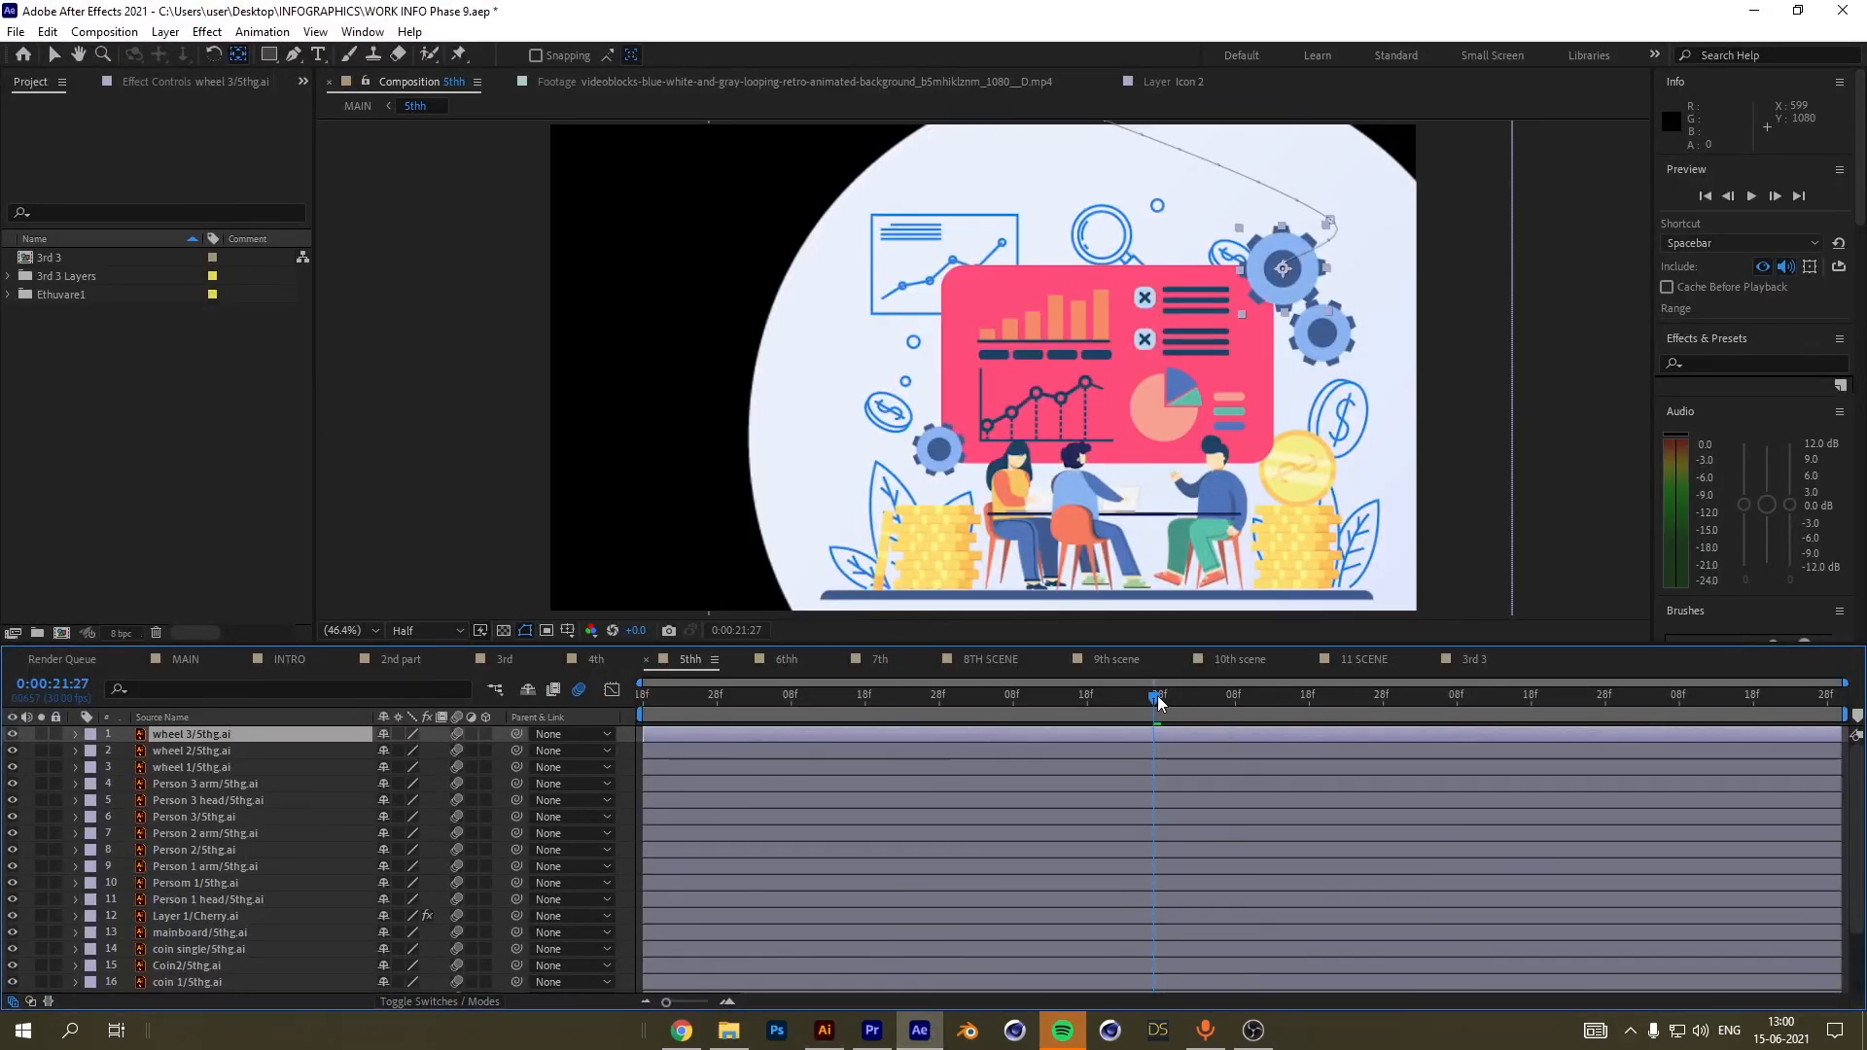
{"action": "left_click_drag", "start_coordinate": [1158, 702], "coordinate": [1170, 701]}
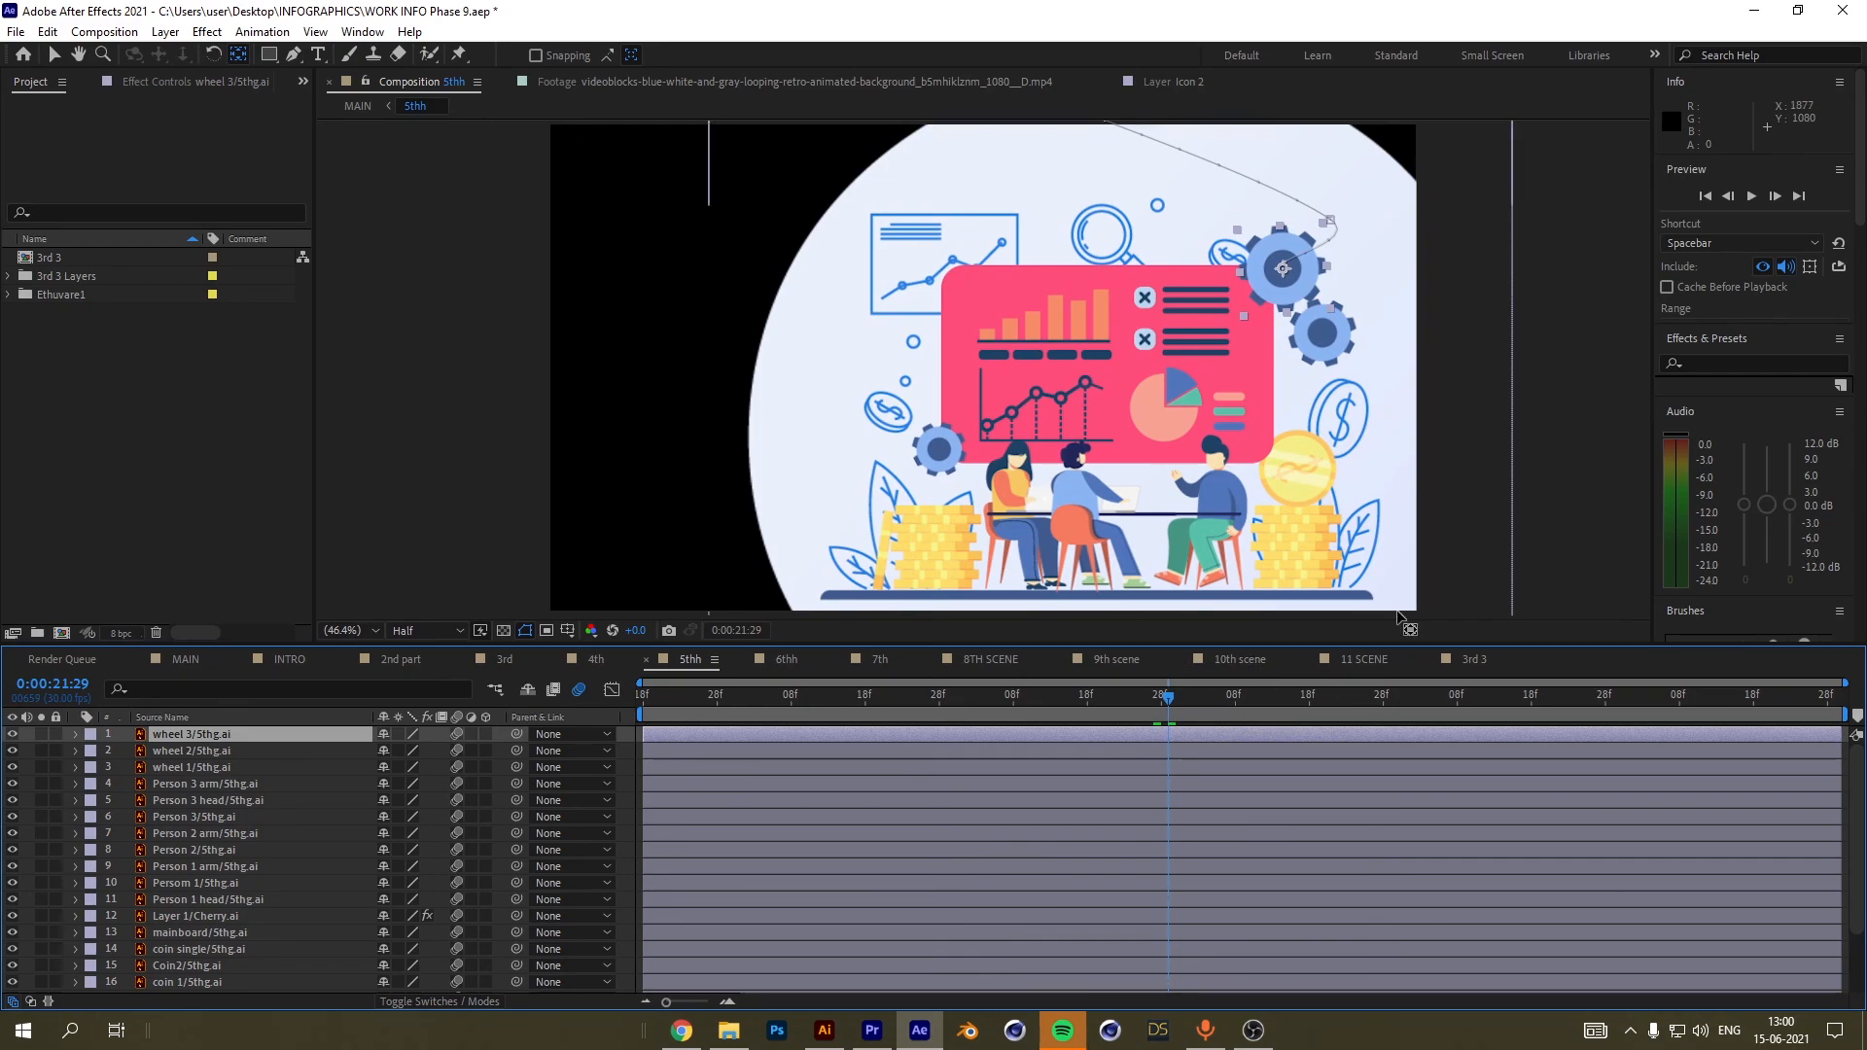
Scrub the MAIN composition through 0:00:26:05 to 0:00:35:07 to review the assembled scenes.
{"action": "left_click", "coordinate": [194, 659]}
{"action": "left_click_drag", "start_coordinate": [1154, 694], "coordinate": [1258, 809]}
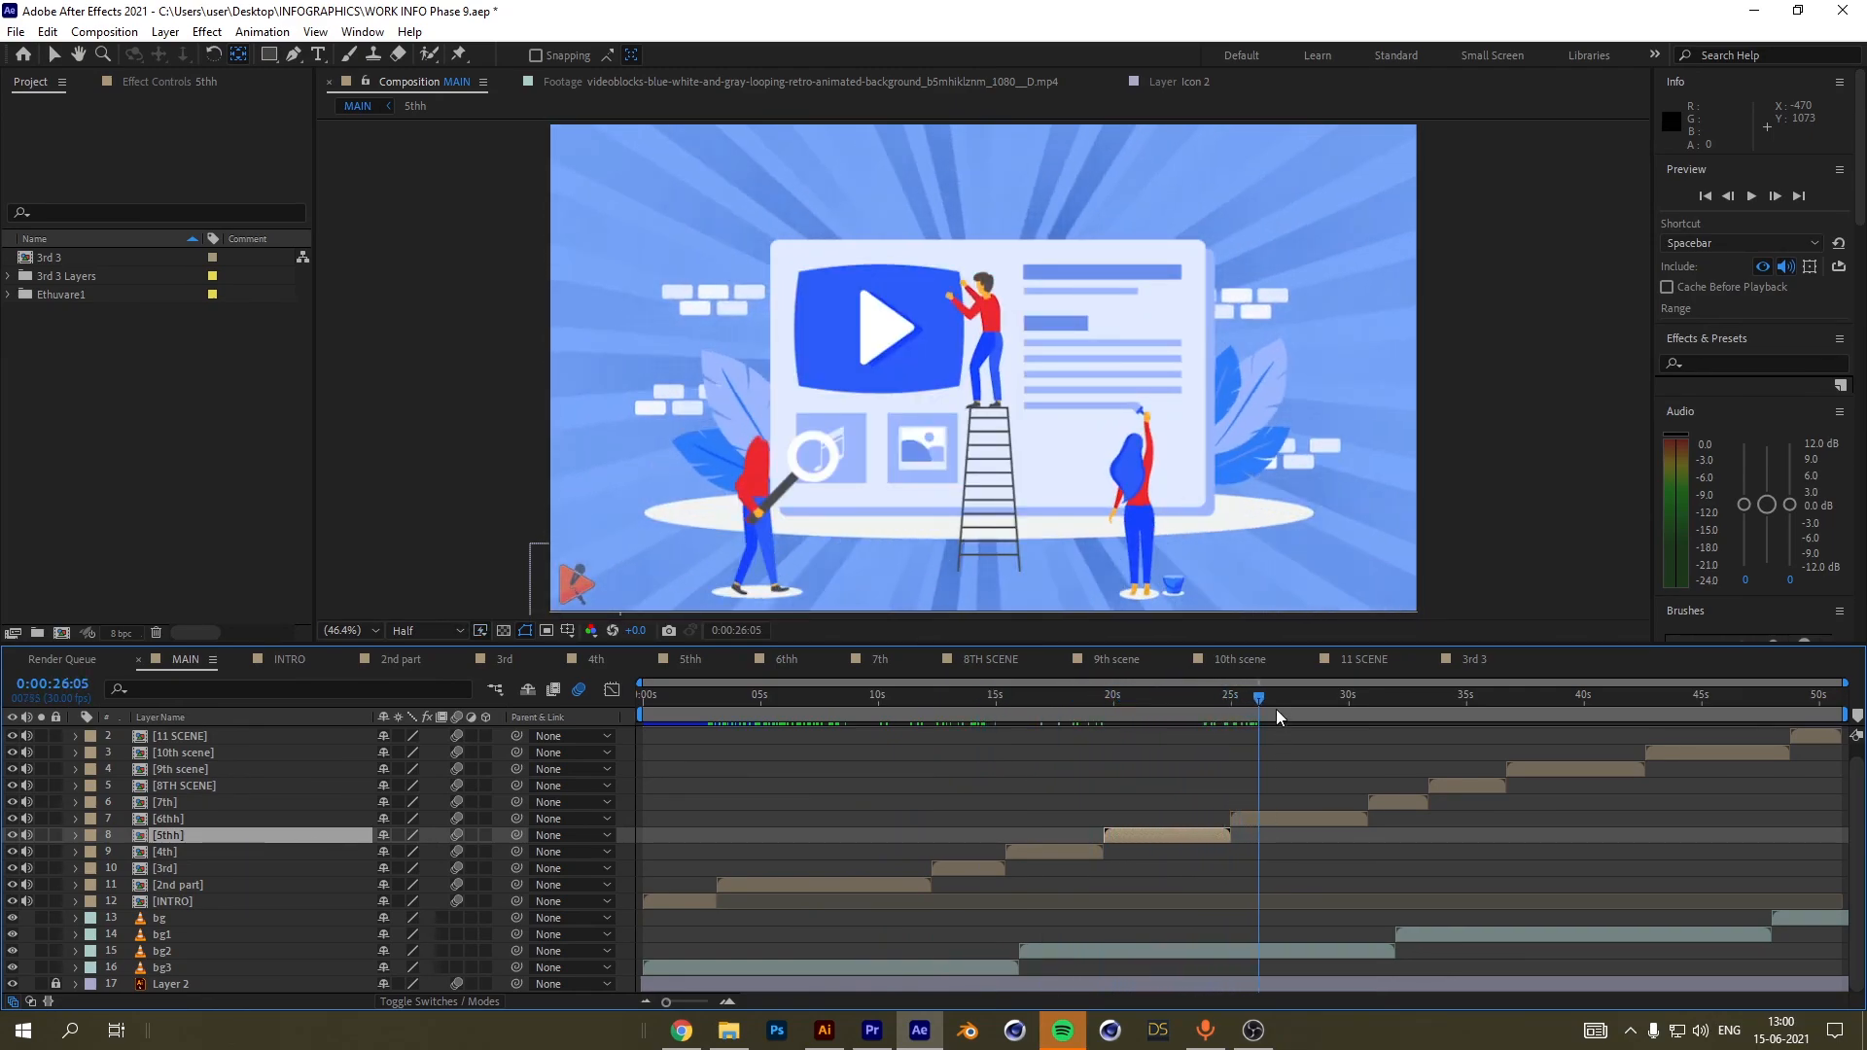
{"action": "left_click_drag", "start_coordinate": [1275, 709], "coordinate": [1472, 728]}
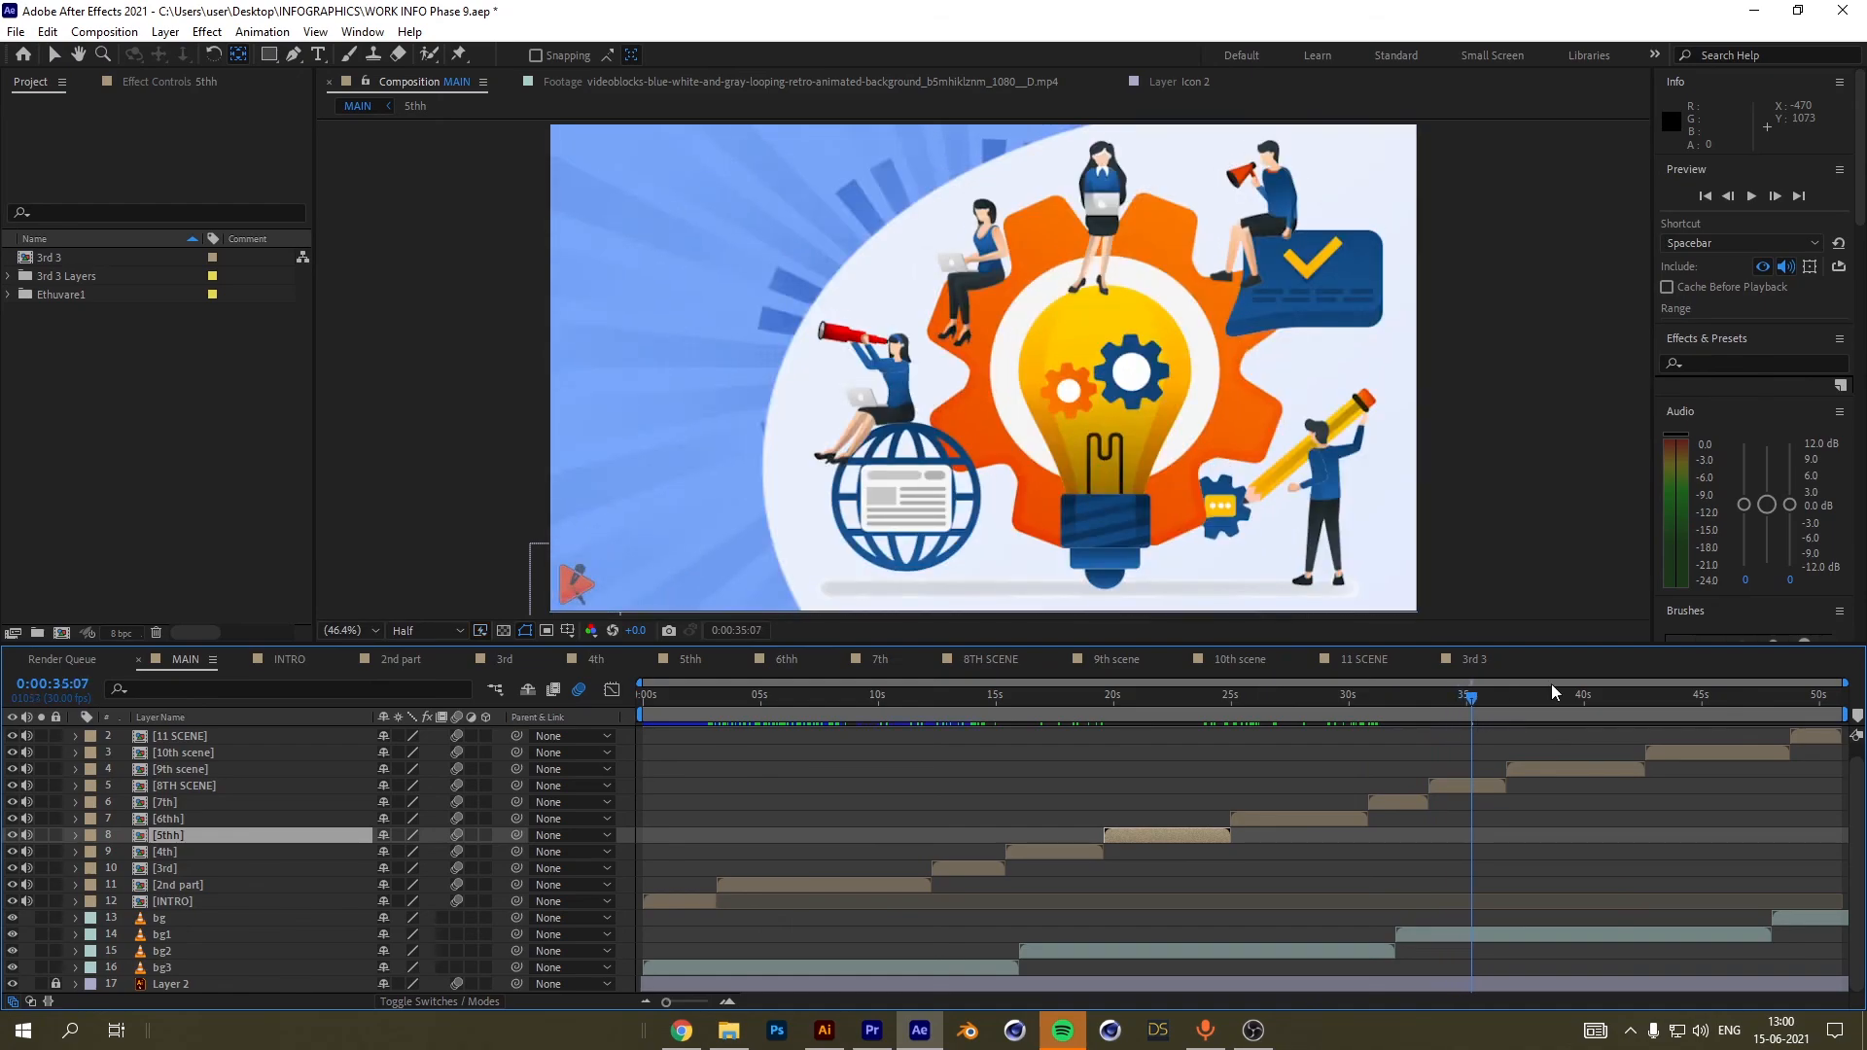